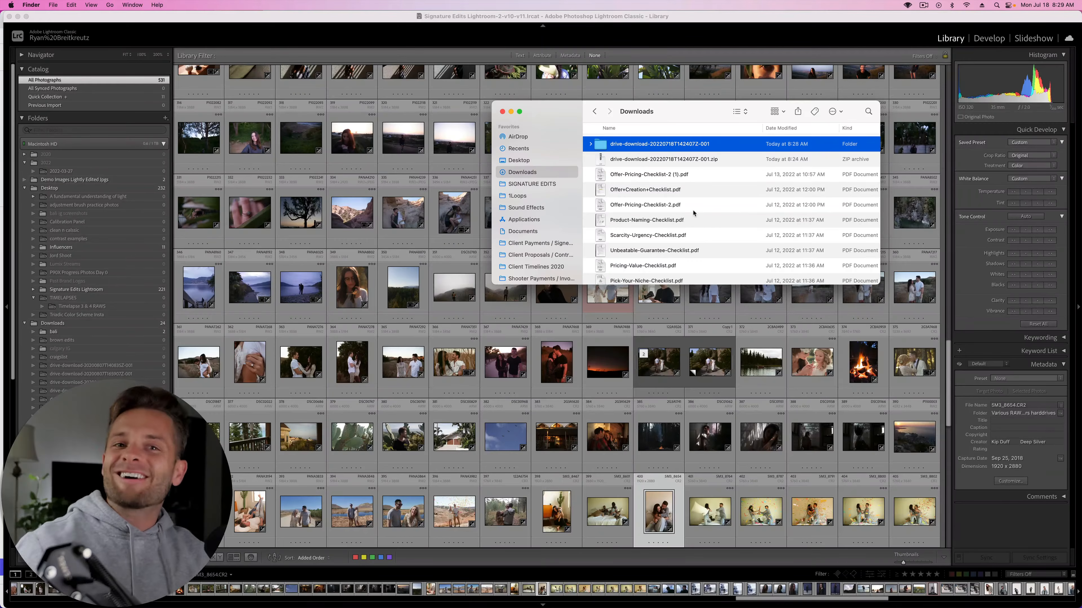
- Import all ten raw photos from the drive-download-20220718T142407Z-001 folder in Downloads into the Lightroom Classic catalog
double_click(602, 148)
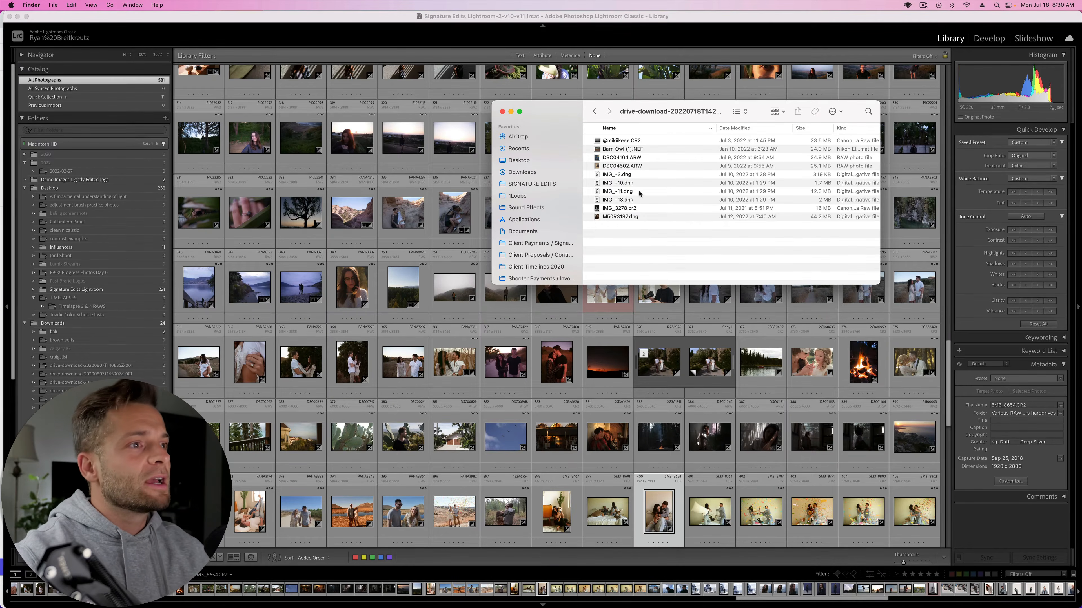
drag(651, 219, 620, 141)
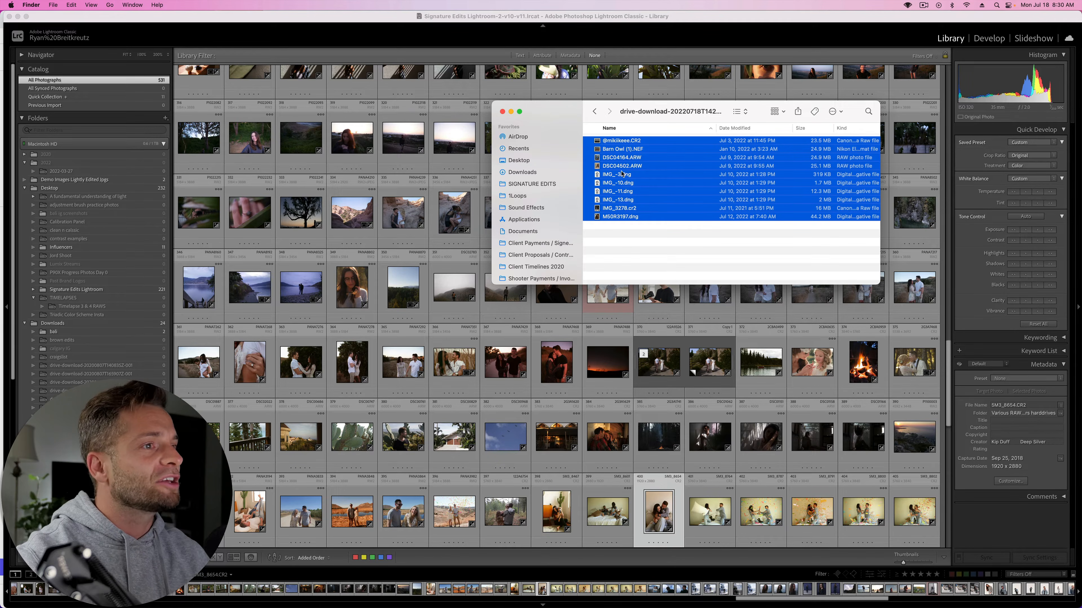
drag(368, 299, 368, 299)
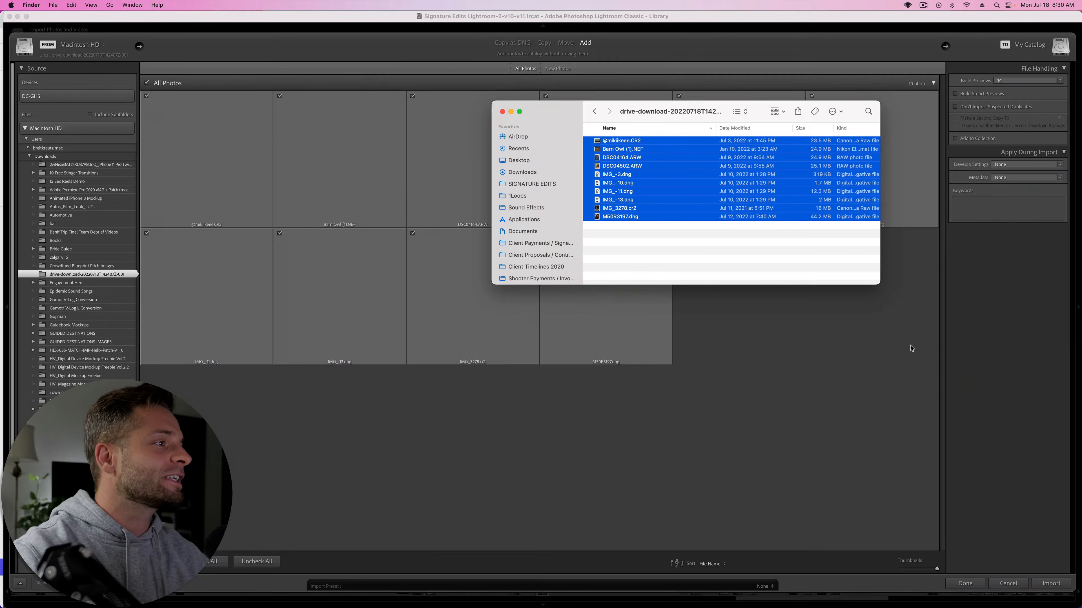
click(990, 341)
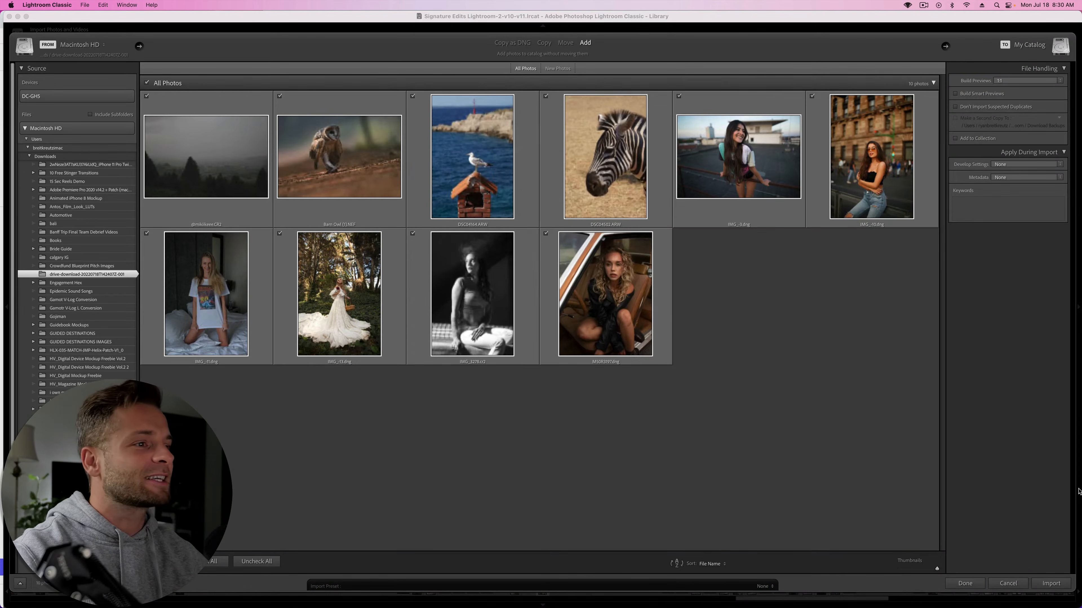
click(1055, 586)
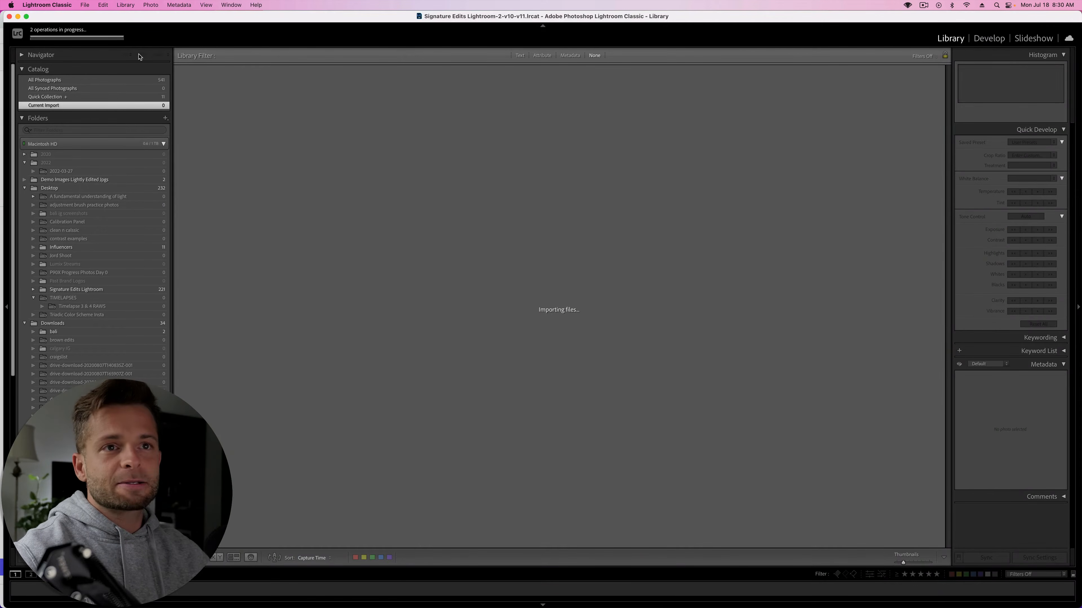
- Open the imported photos in the Develop module, browse through several of them and return to the rooftop portrait
key(d)
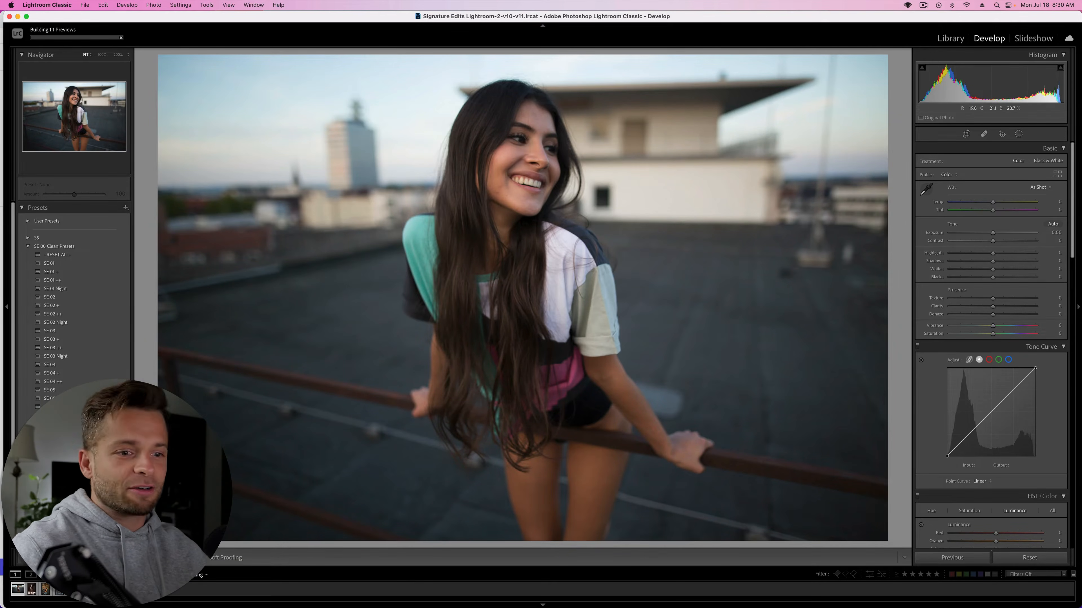
click(33, 589)
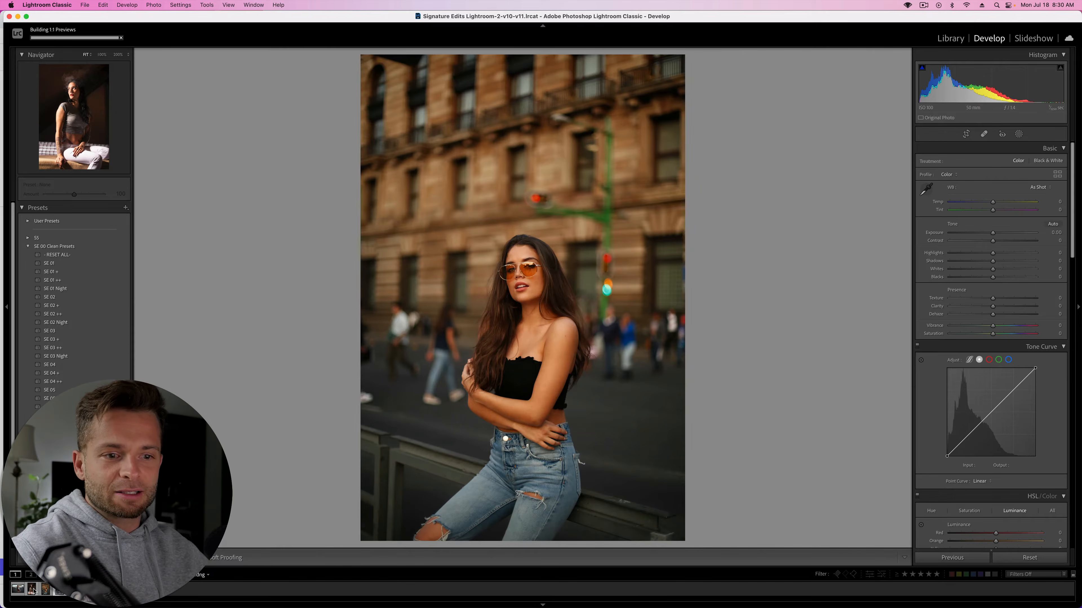
key(Right)
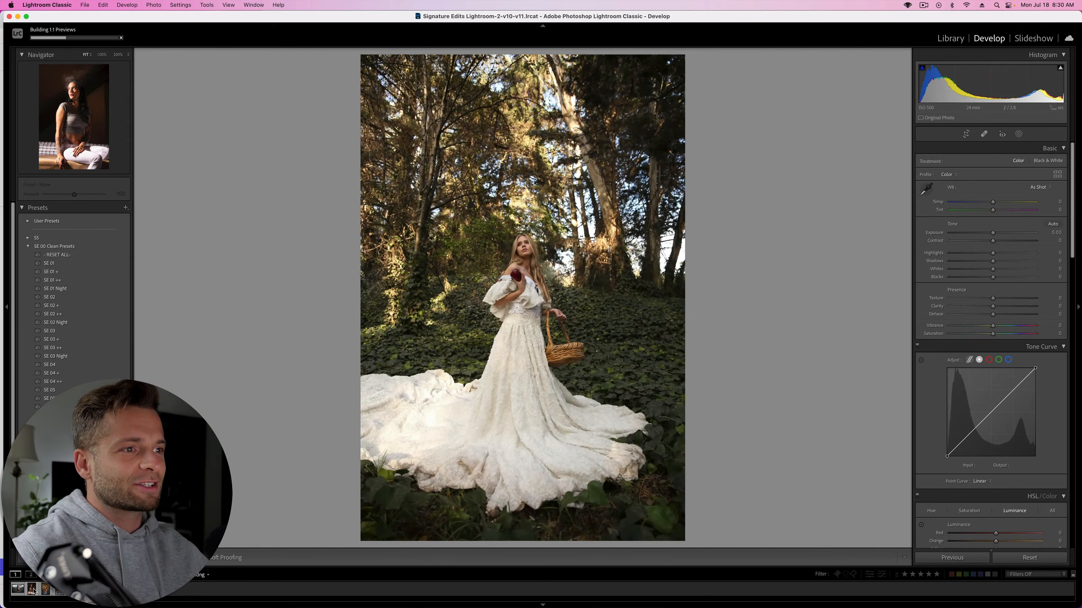
key(Right)
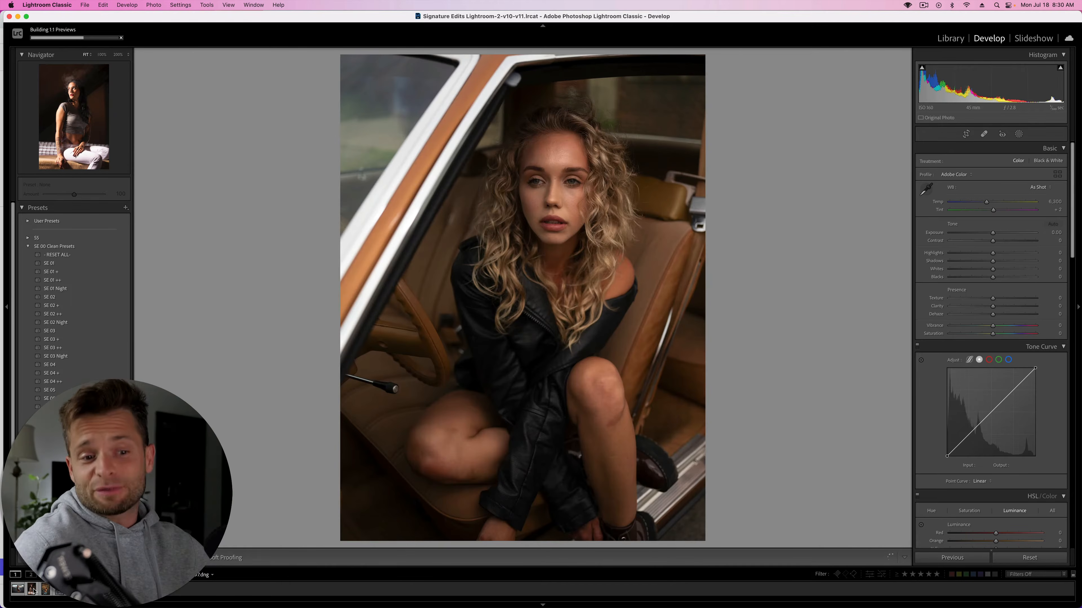
click(17, 590)
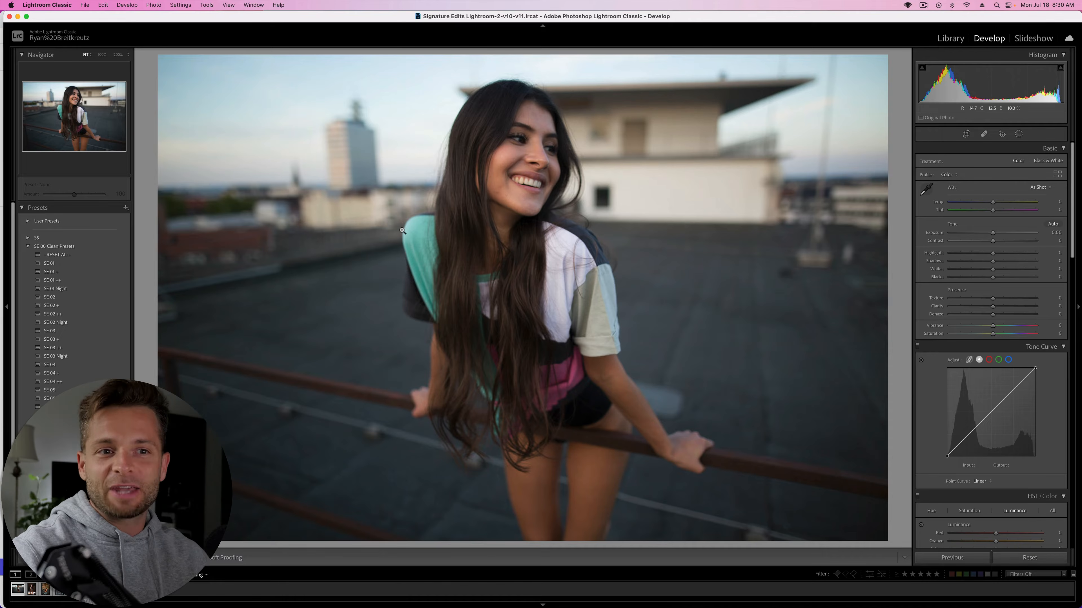
- Try the SE 01 ++, SE 01, SE 02 and SE 03 clean presets on the rooftop portrait
click(56, 282)
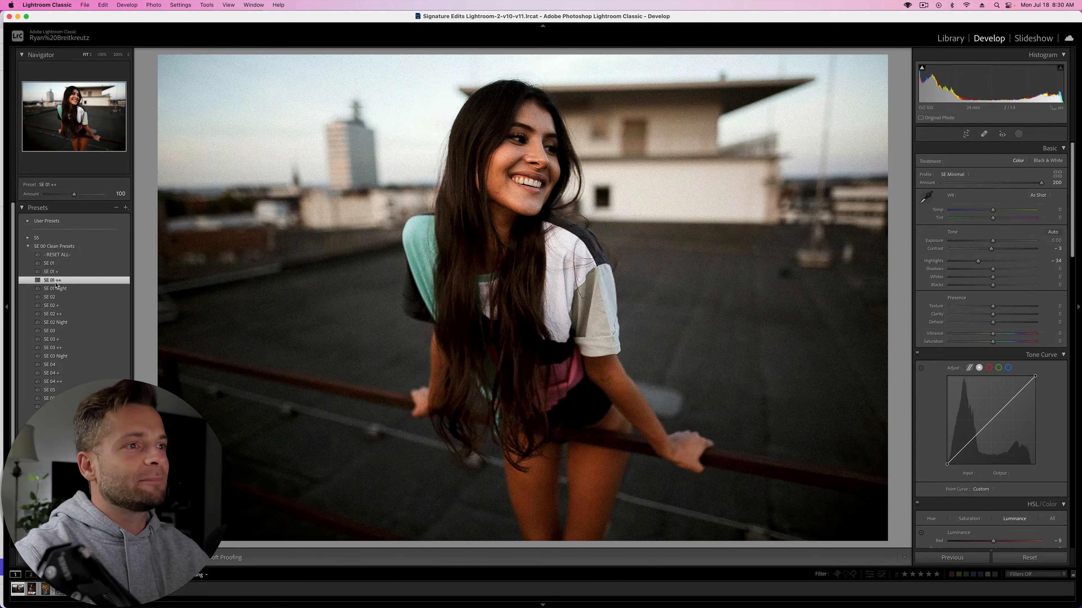
click(55, 263)
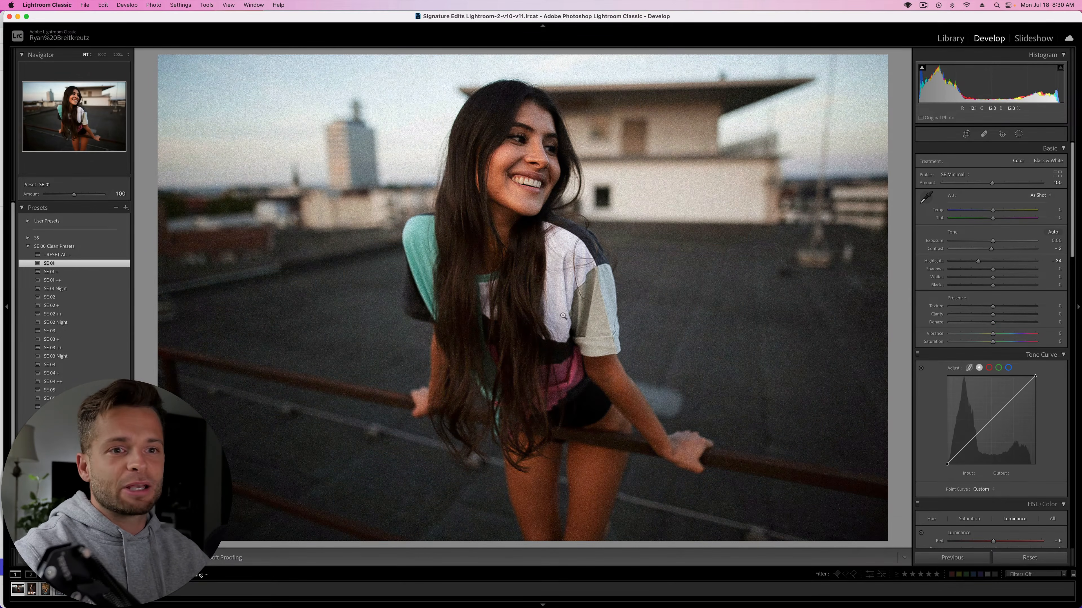
scroll(988, 246, down, 15)
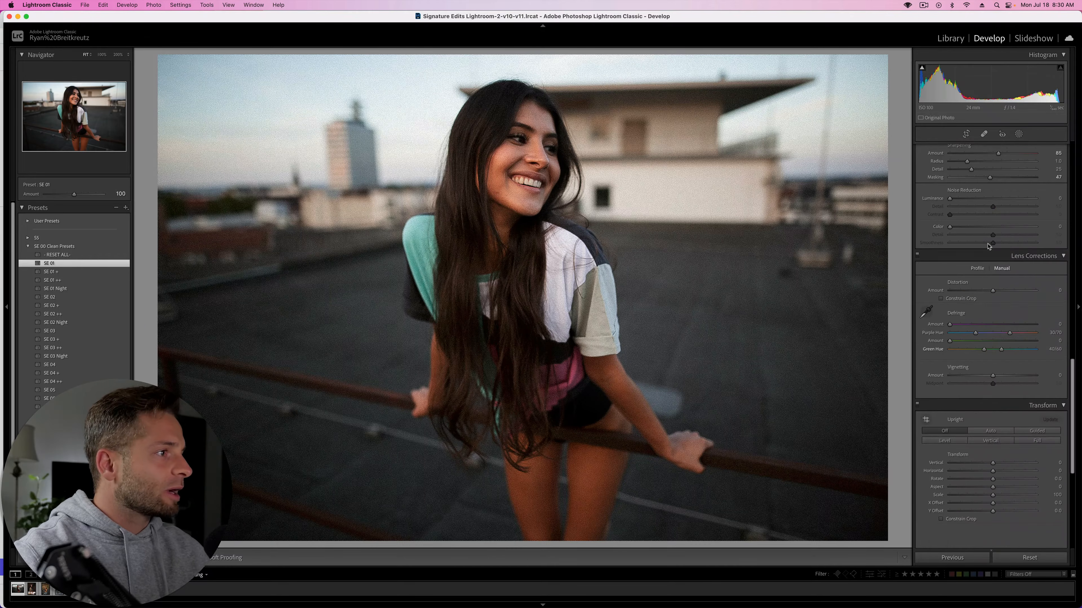
scroll(987, 246, up, 3)
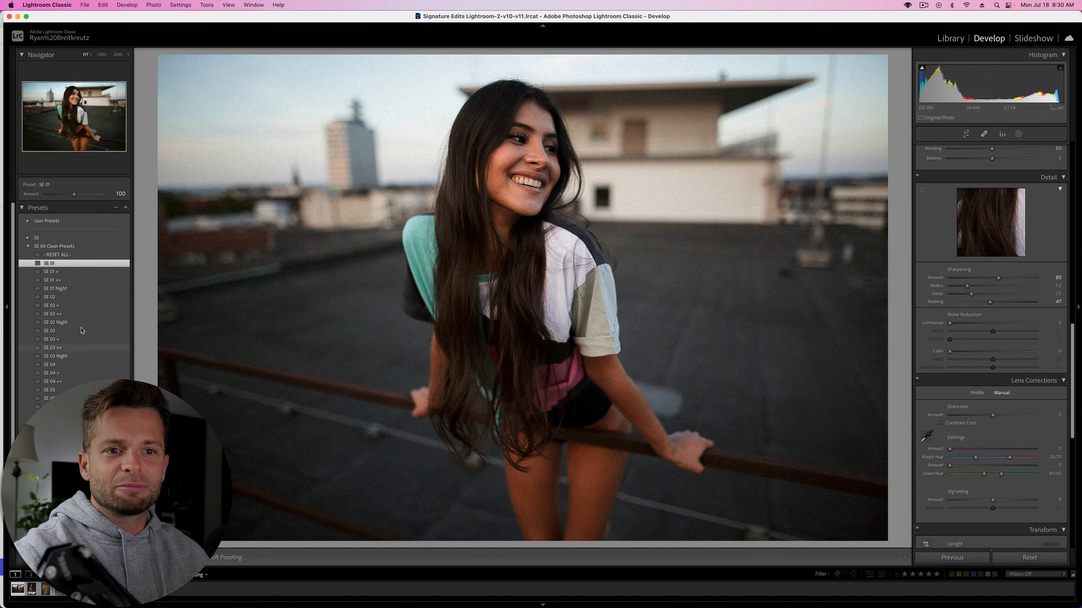
click(66, 297)
click(58, 331)
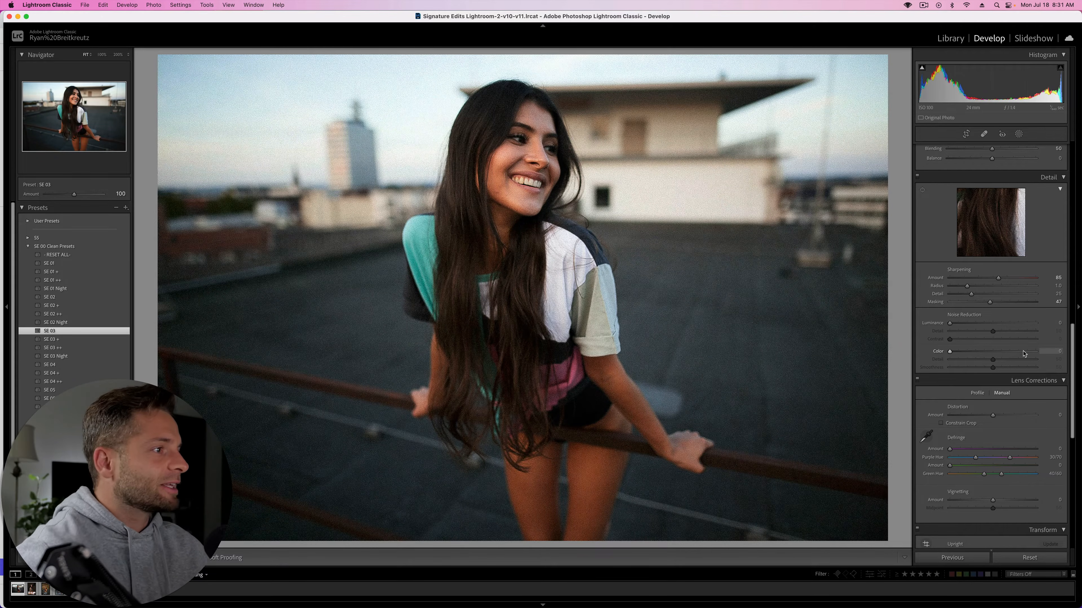
- Try a grain amount of 7 on the preset look, and reset all develop adjustments on the portrait
scroll(1023, 354, up, 1)
scroll(1023, 354, up, 8)
scroll(1024, 353, down, 18)
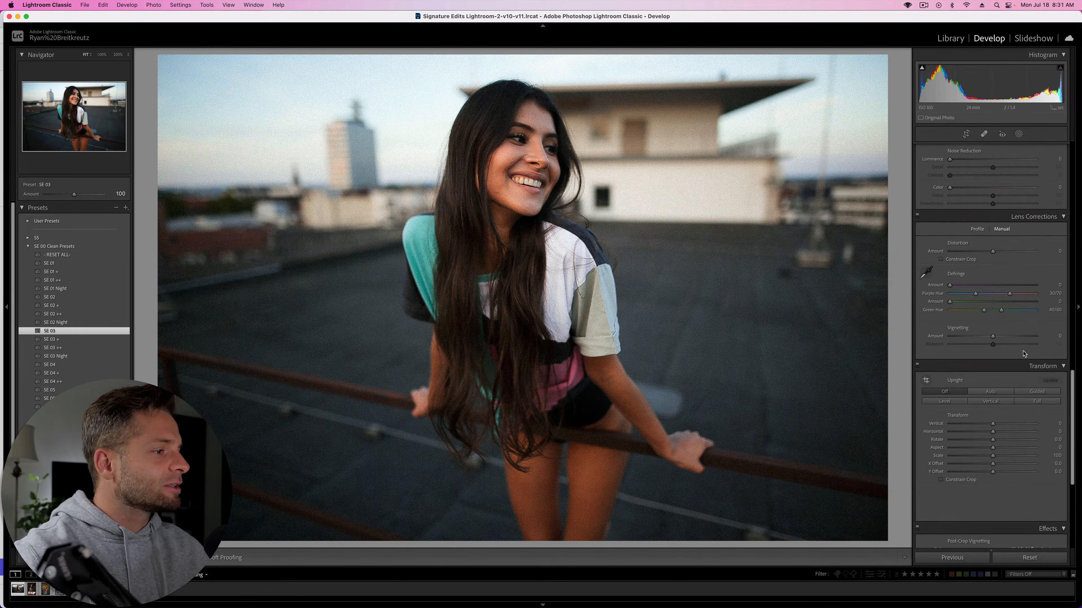
scroll(1025, 354, down, 3)
drag(979, 389, 956, 389)
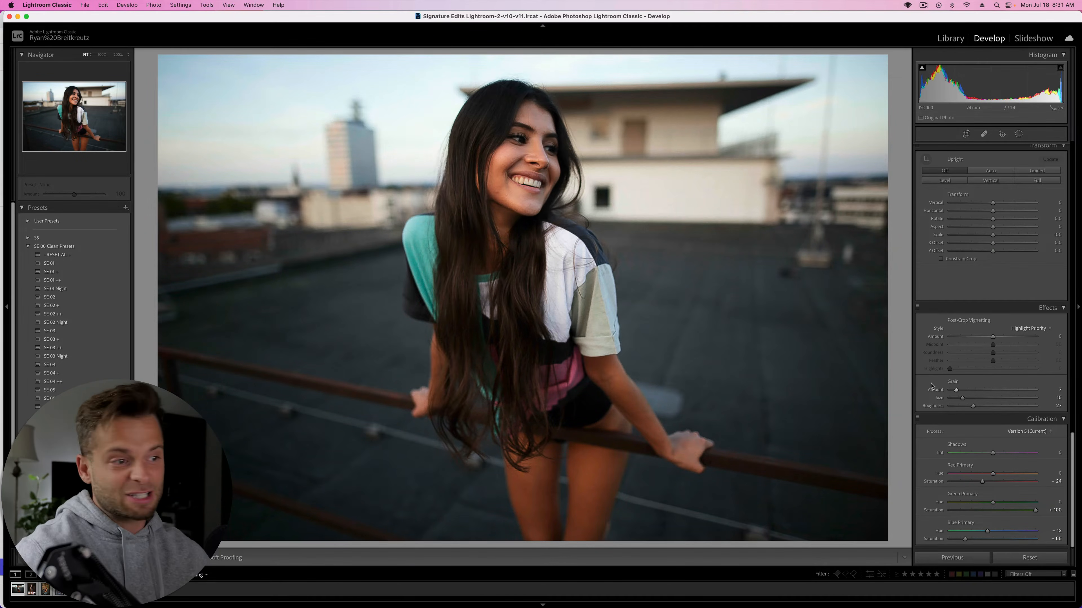
click(1031, 559)
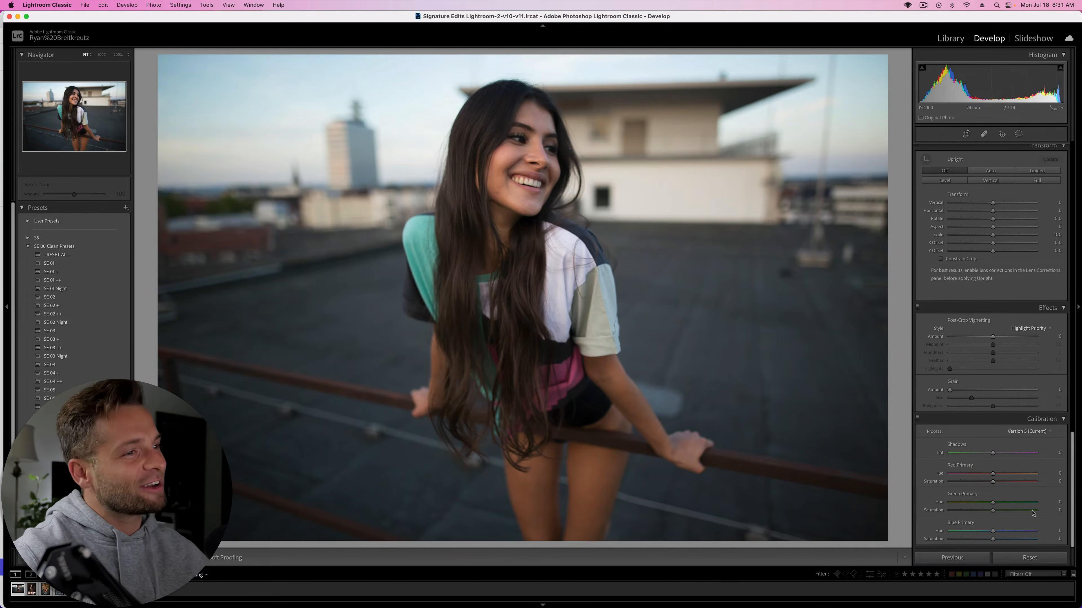
- Set the rooftop portrait's exposure to +0.60 and its highlights to -46
scroll(1050, 373, up, 15)
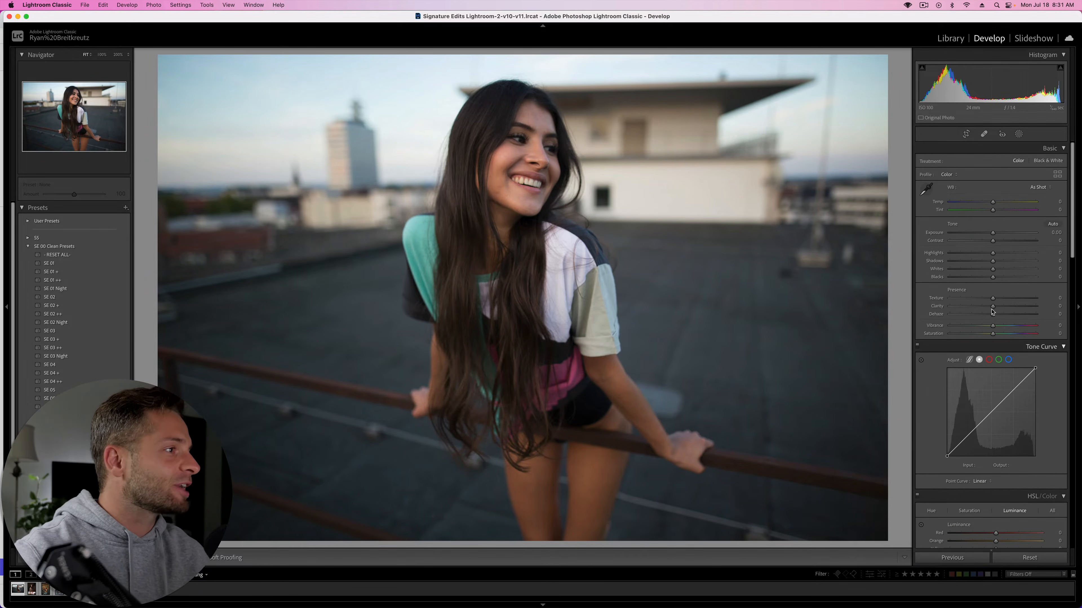
drag(993, 233, 972, 253)
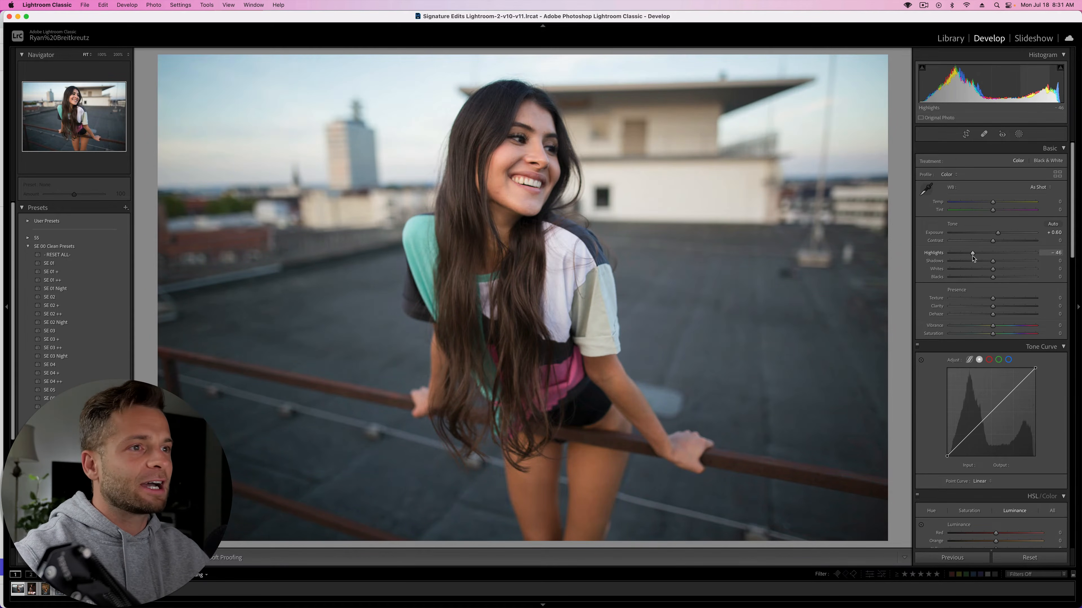
- Shape the RGB point curve into an S with a midtone anchor, a shadow point at 65/42 and a highlight point at 185/190
click(990, 415)
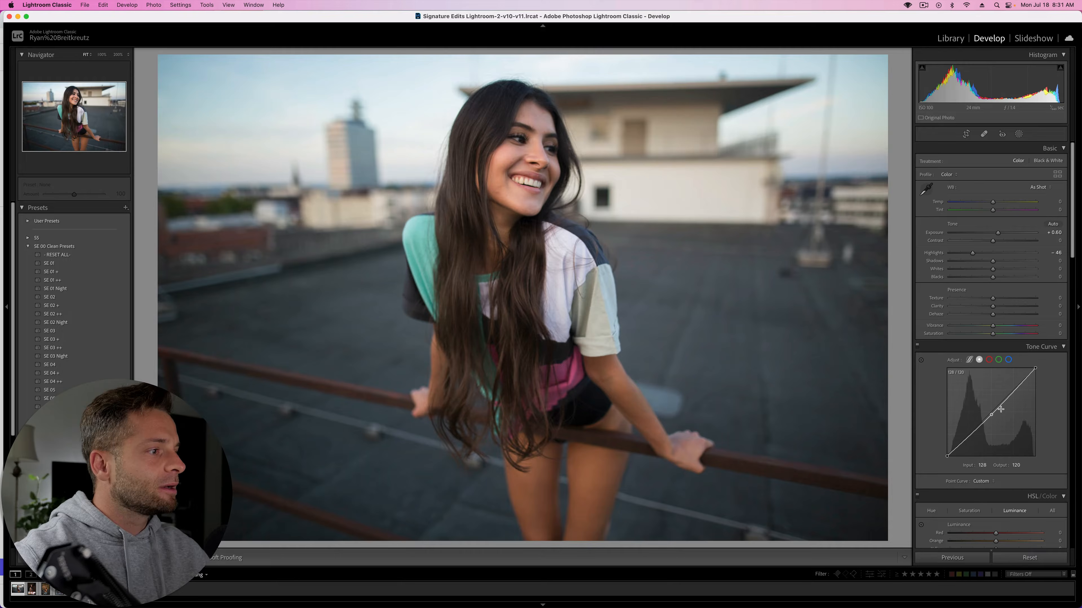
click(1012, 390)
drag(969, 437, 970, 444)
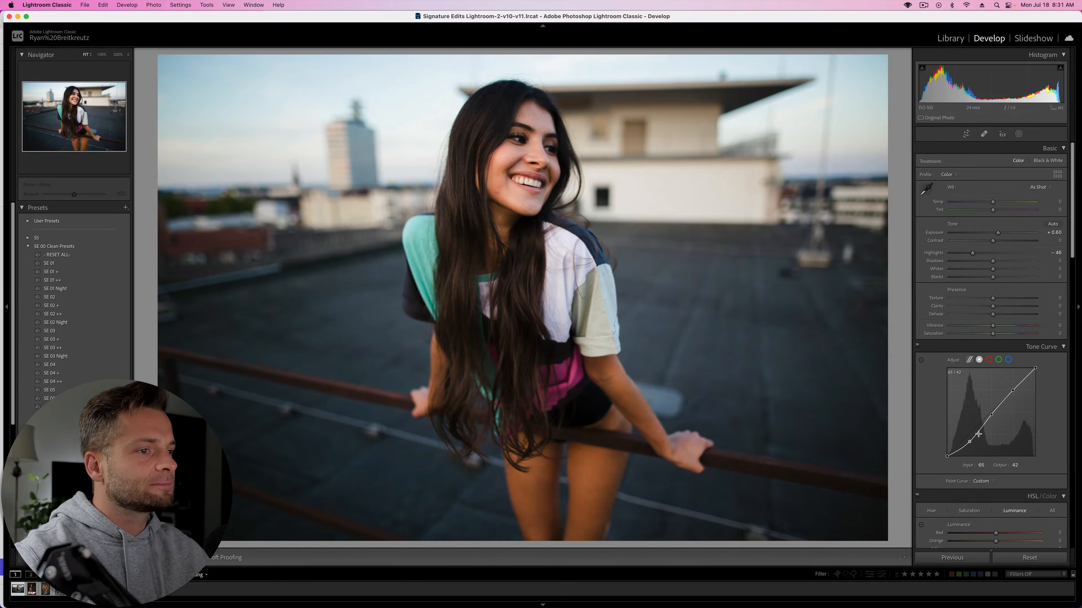
drag(1012, 390, 1011, 390)
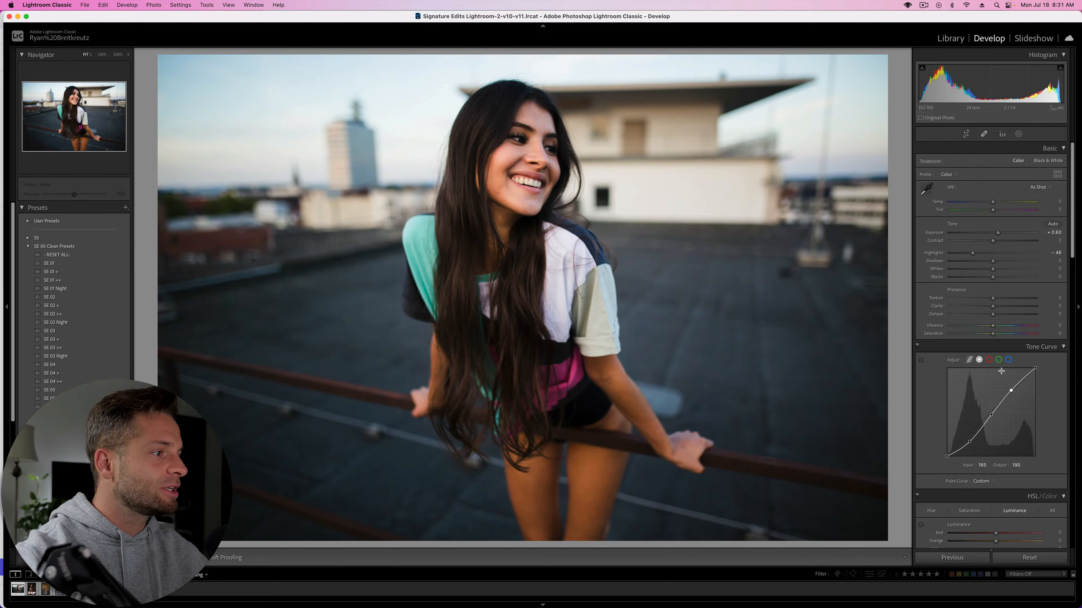
click(1010, 391)
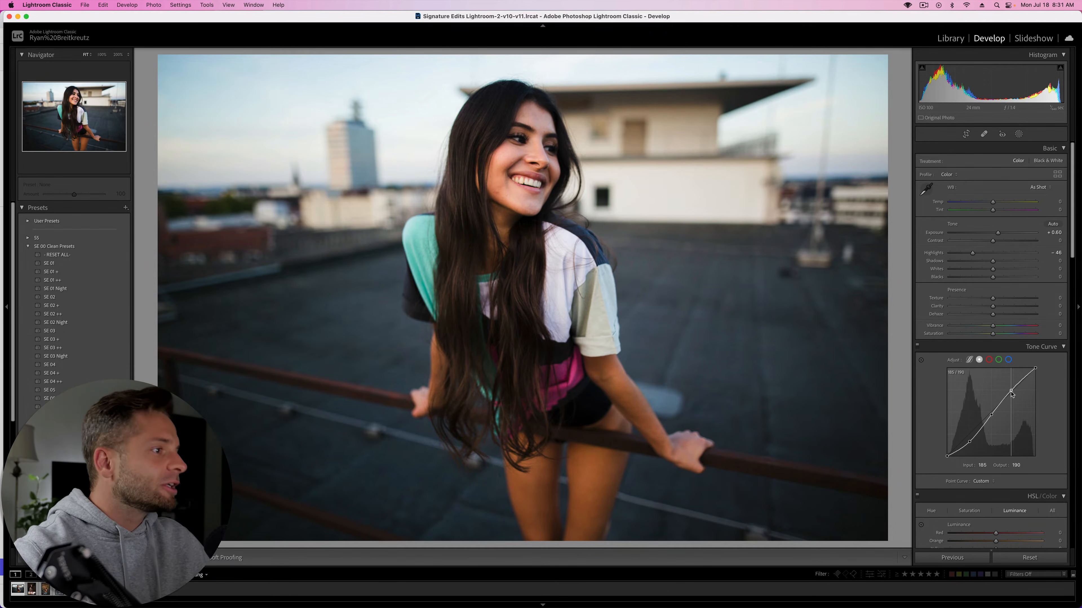
- Soften the S-curve by lowering the highlight point, moving the midtone point to 151/146 and setting the shadow point to 65/48
drag(1012, 395, 1037, 365)
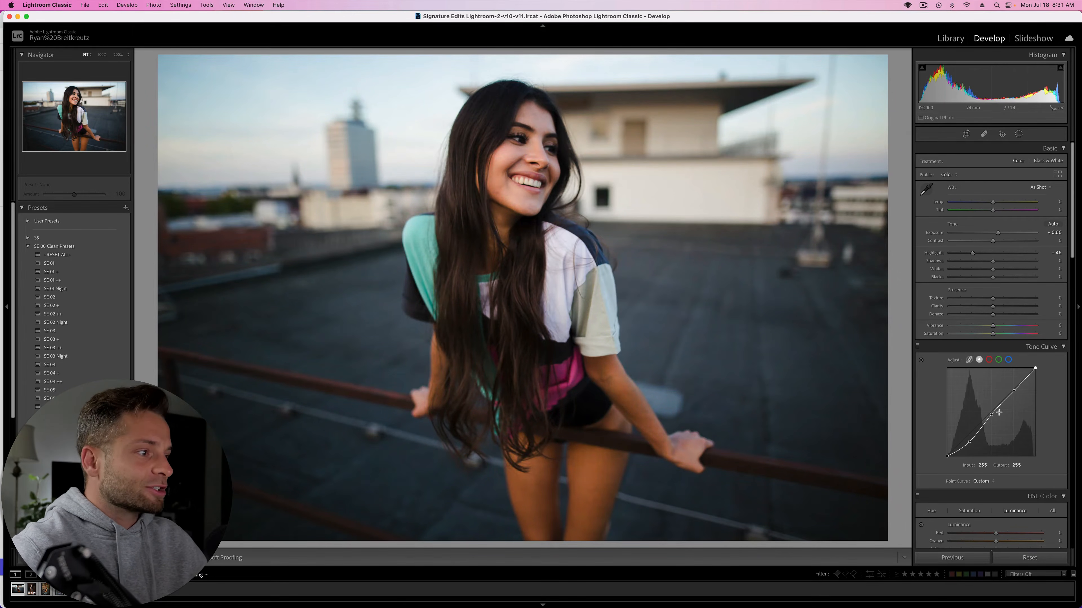
mouse_move(992, 416)
mouse_down()
mouse_move(993, 464)
mouse_move(995, 344)
mouse_move(1010, 505)
mouse_move(1000, 410)
mouse_up()
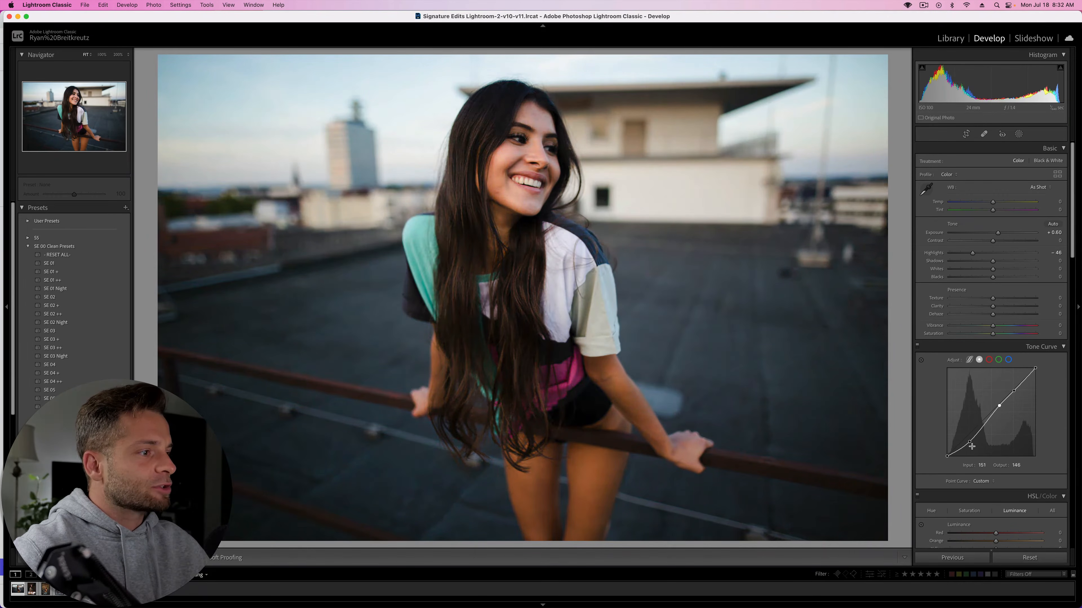
mouse_move(969, 442)
mouse_down()
mouse_move(972, 397)
mouse_move(970, 452)
mouse_move(969, 439)
mouse_up()
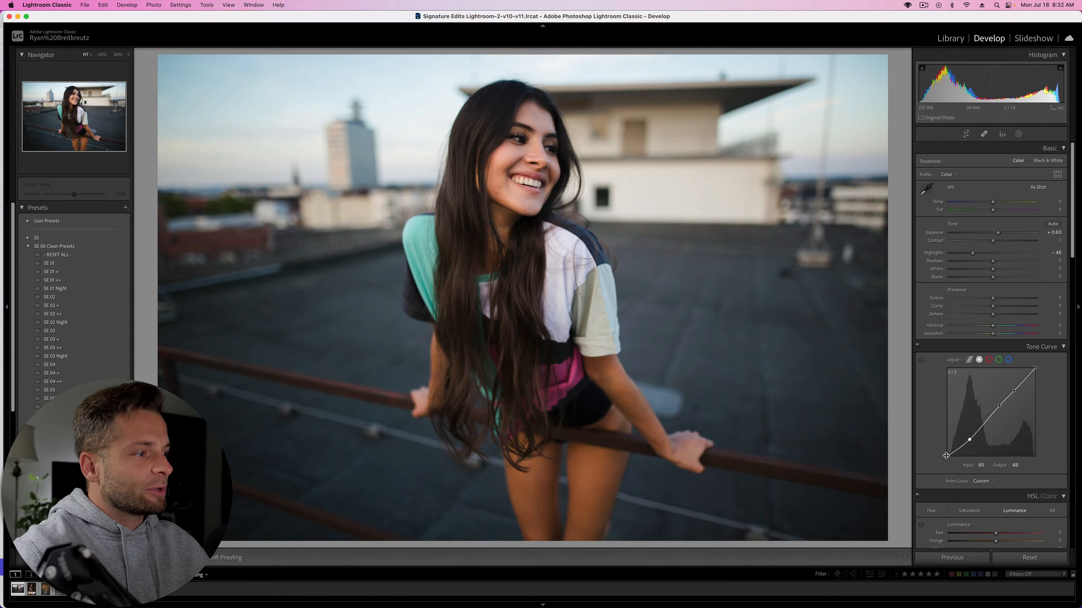
- Fade the darkest tones by raising the RGB curve's black point, and set the shadow point to input 66, output 42
drag(946, 456, 969, 447)
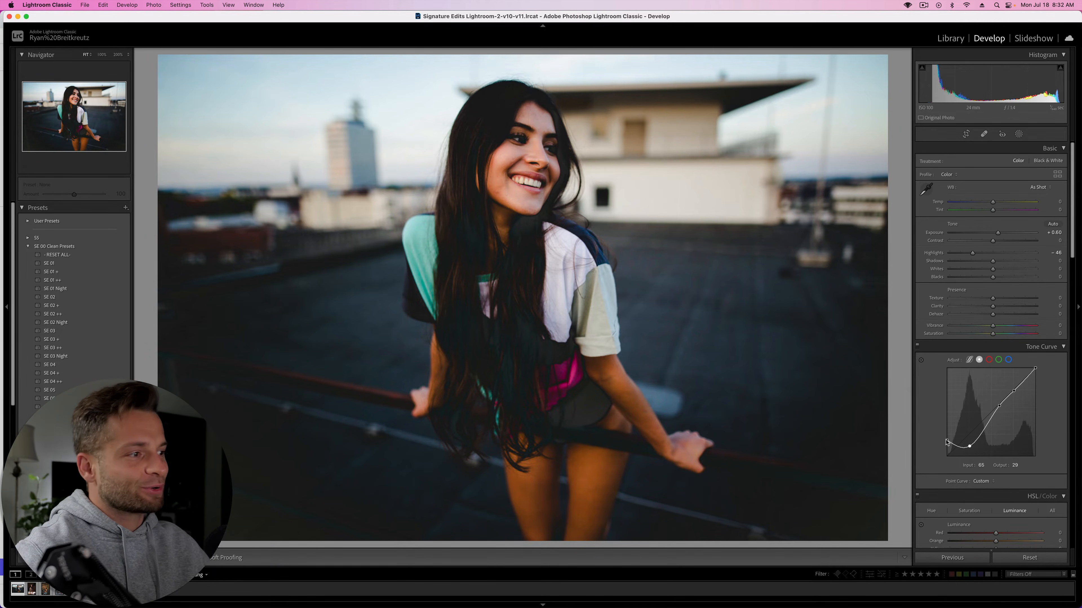
drag(947, 442, 945, 448)
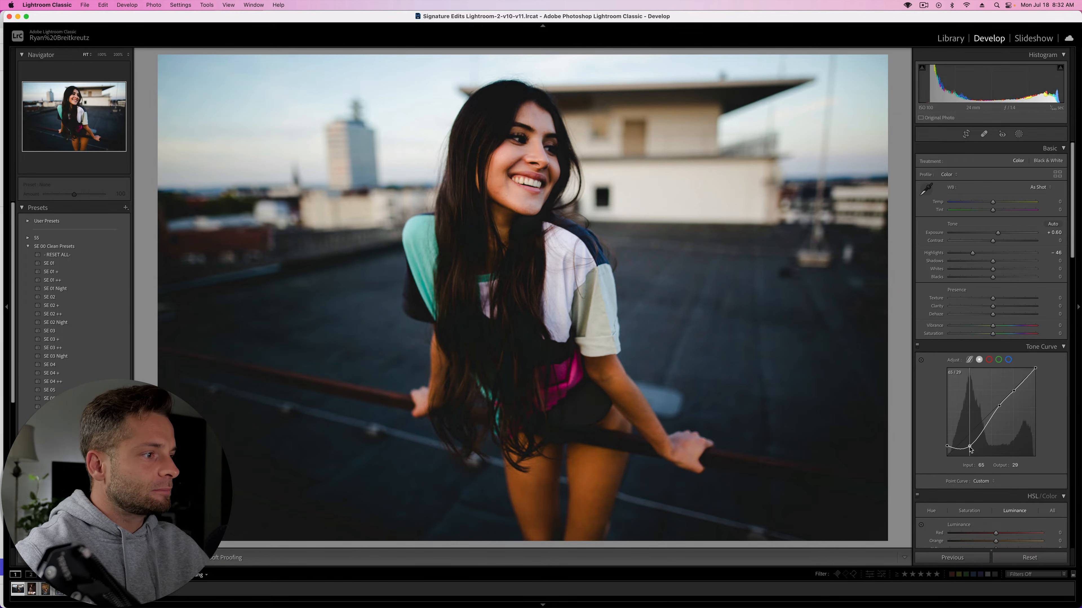
drag(969, 446, 970, 443)
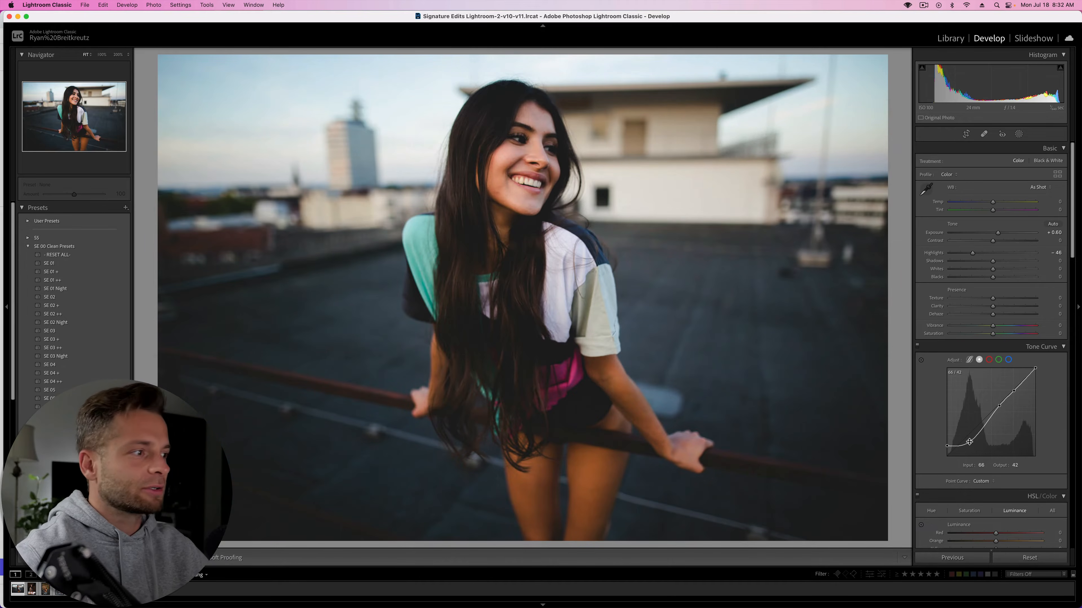
- Lift the black point in the green channel curve and anchor the shadows with a point at input 21, output 27
click(989, 360)
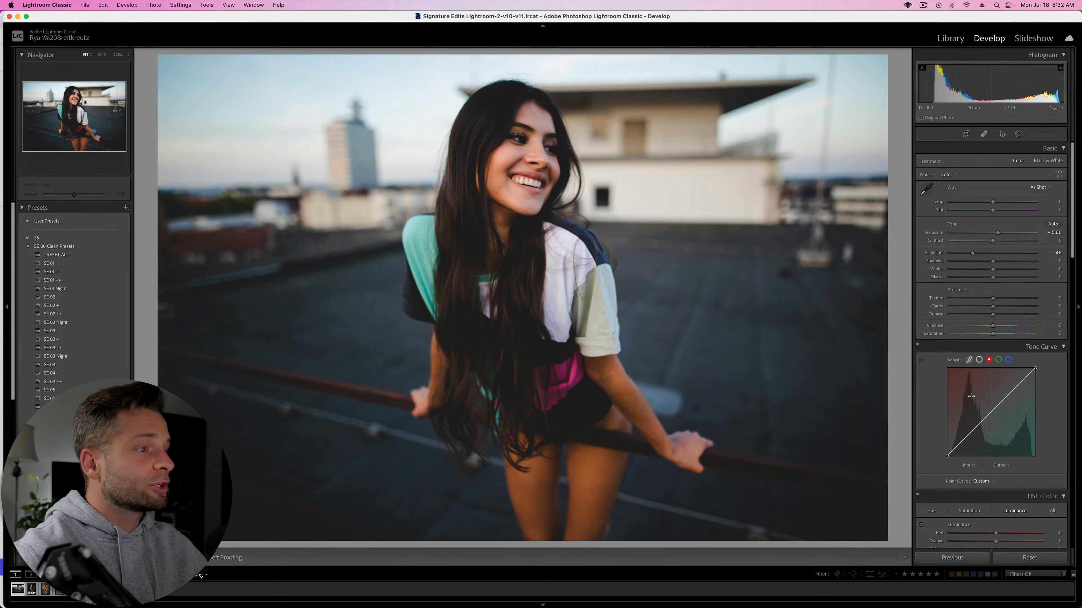
click(998, 359)
click(963, 439)
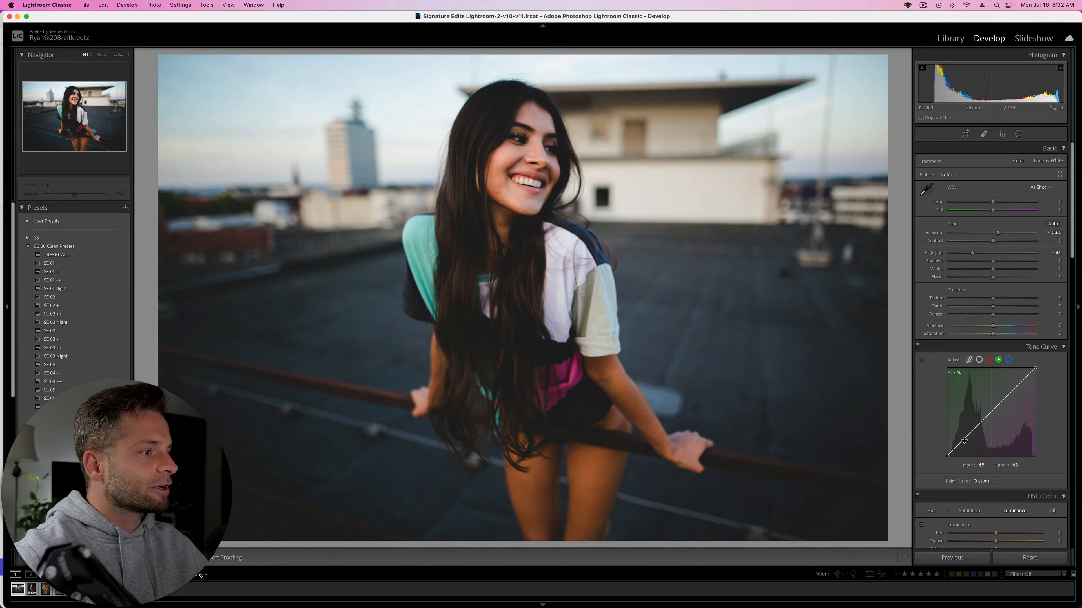
click(987, 482)
click(997, 483)
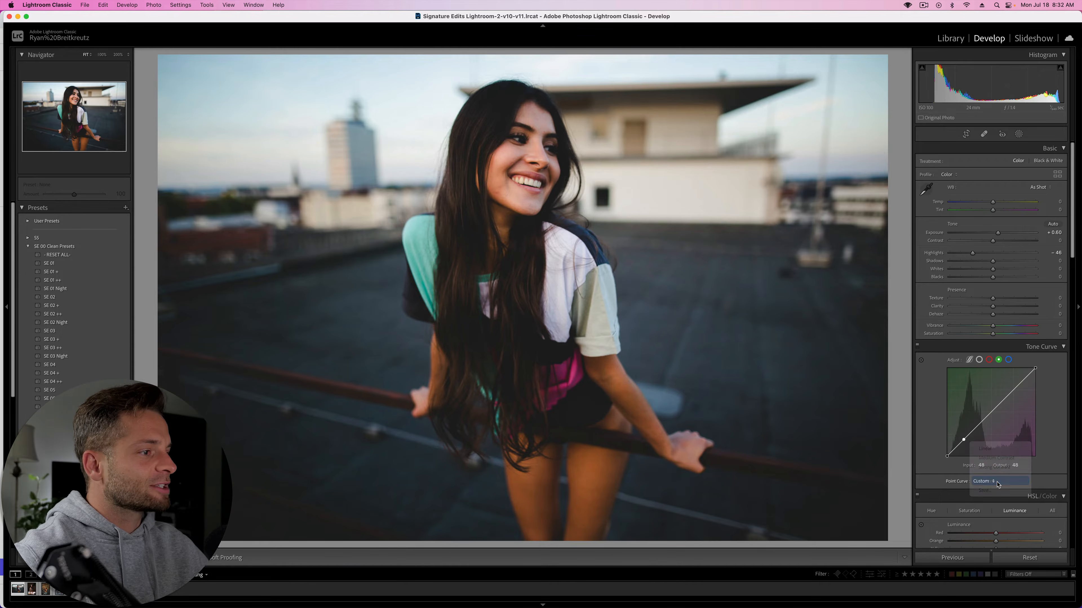
double_click(946, 456)
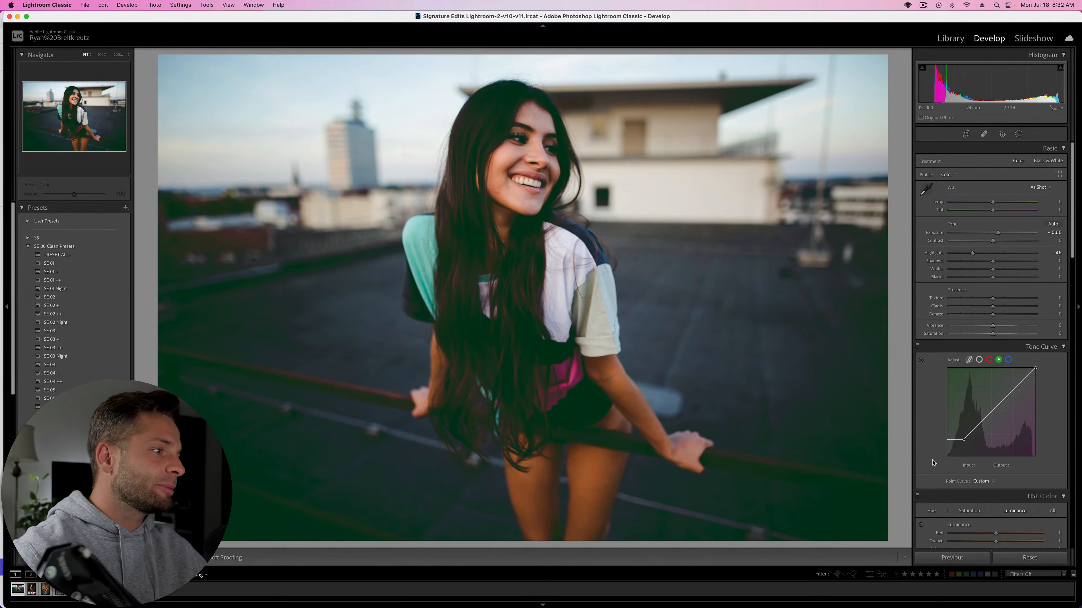
drag(964, 439, 1023, 379)
drag(982, 423, 953, 448)
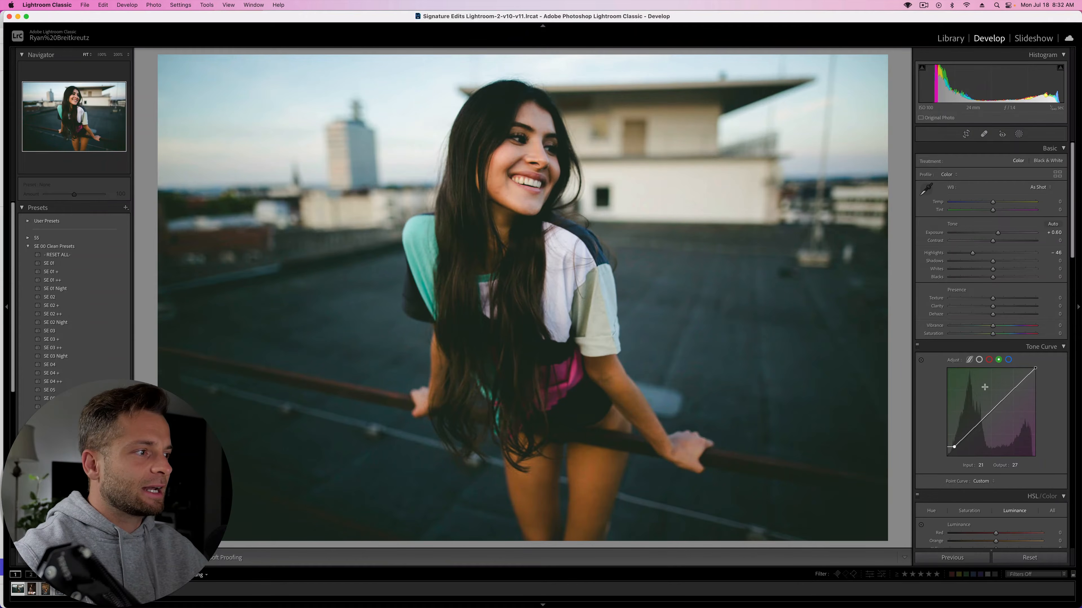
- Lift the black point in the red channel curve and anchor its shadows with a point at input 35, output 27
click(989, 360)
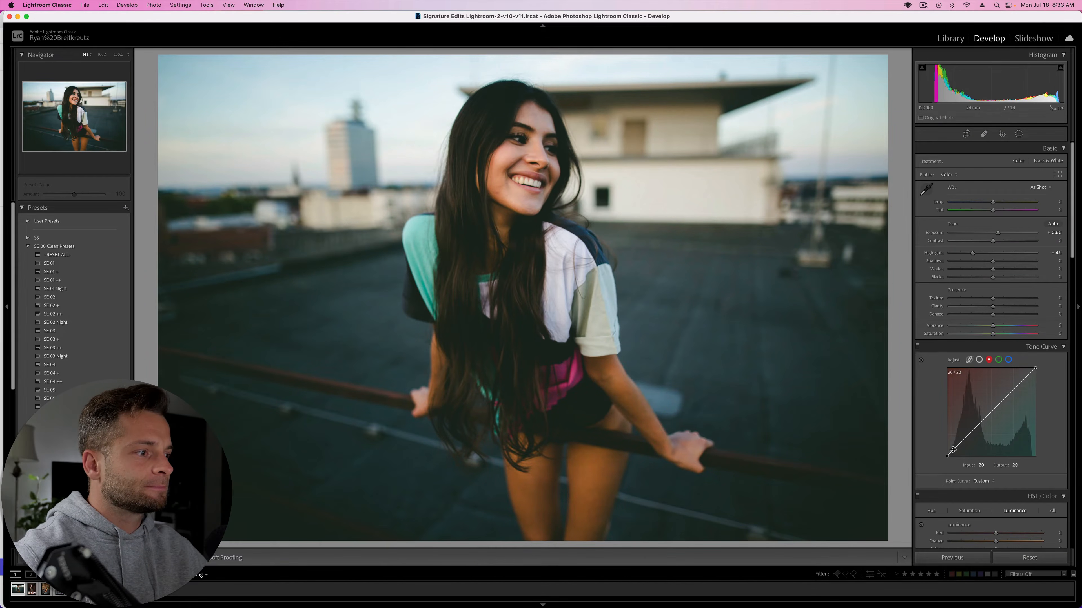
drag(955, 450, 958, 449)
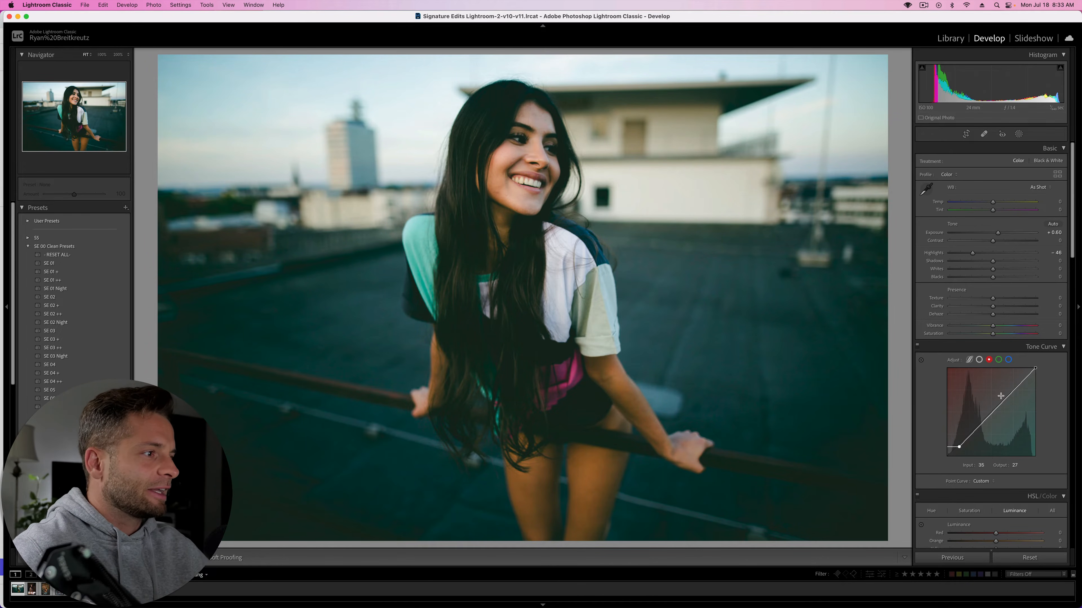
- Pull down the midtones of the blue channel curve to input 163, output 147, and of the green channel curve to input 159, output 149
click(999, 362)
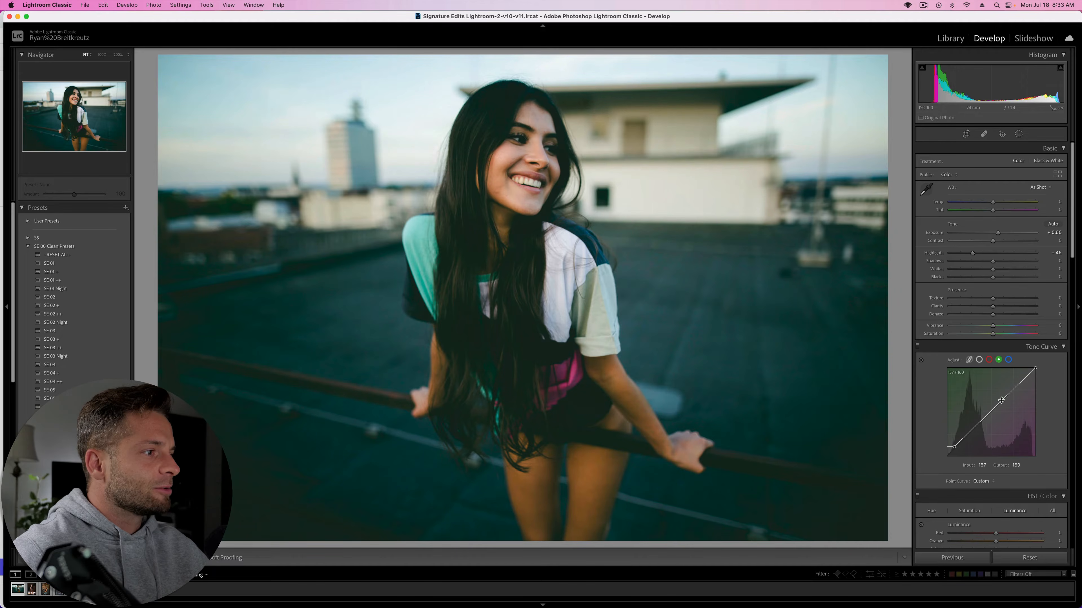
click(1008, 360)
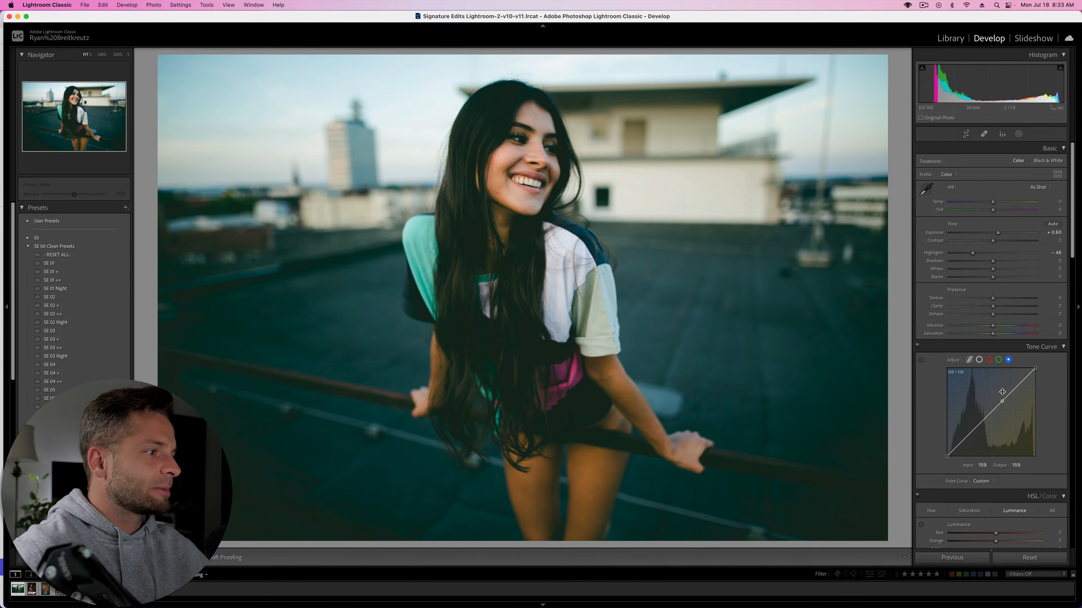
drag(1001, 400, 1004, 408)
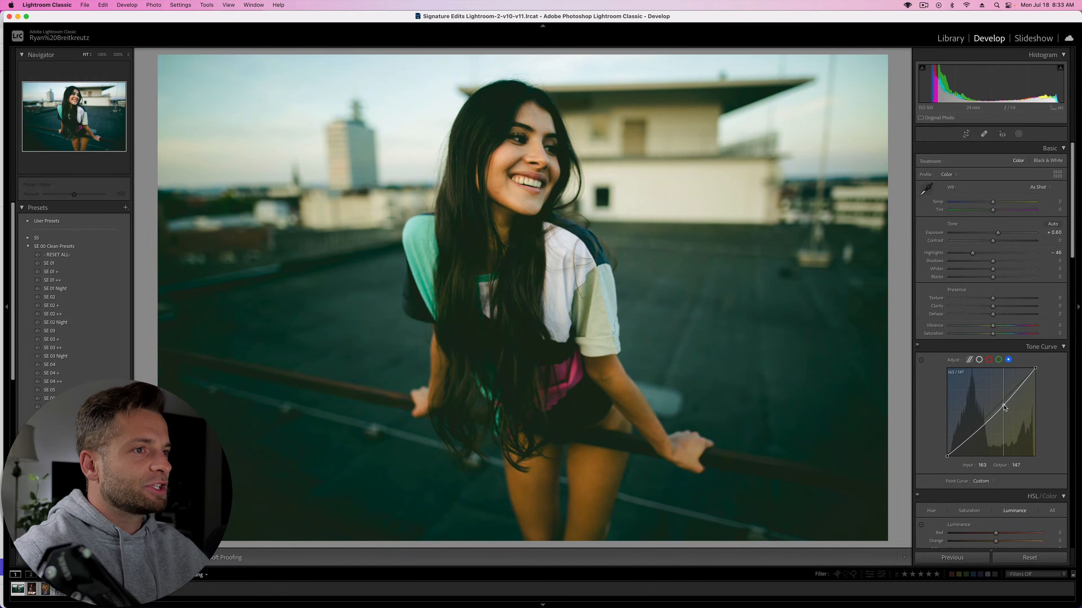
click(999, 361)
drag(1001, 401, 1002, 404)
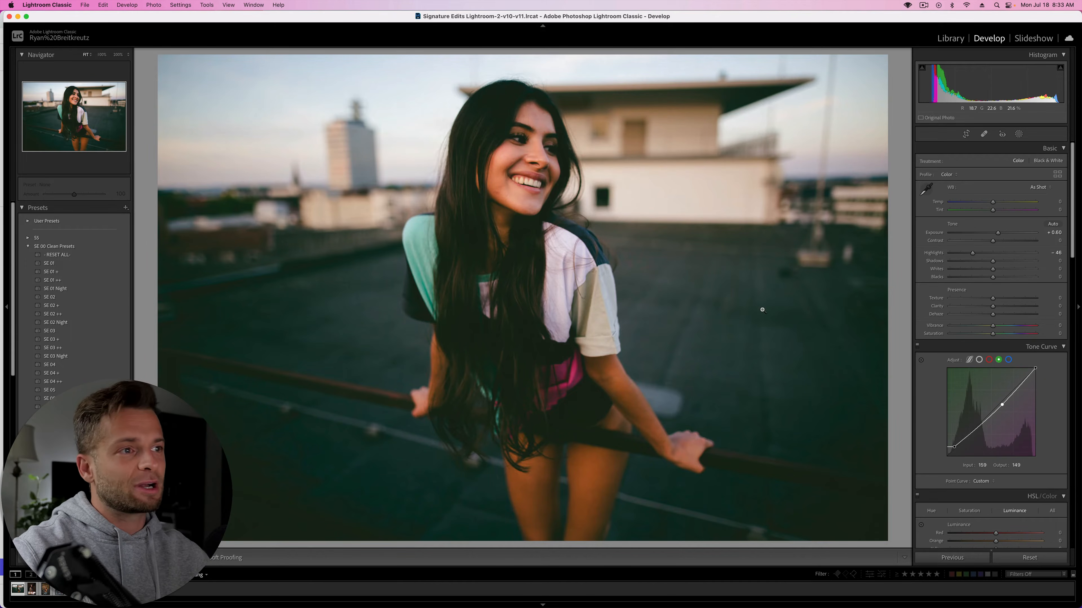
- Try a sharpening amount of 150 and luminance noise reduction of 26, and reset the luminance noise reduction
scroll(956, 348, down, 15)
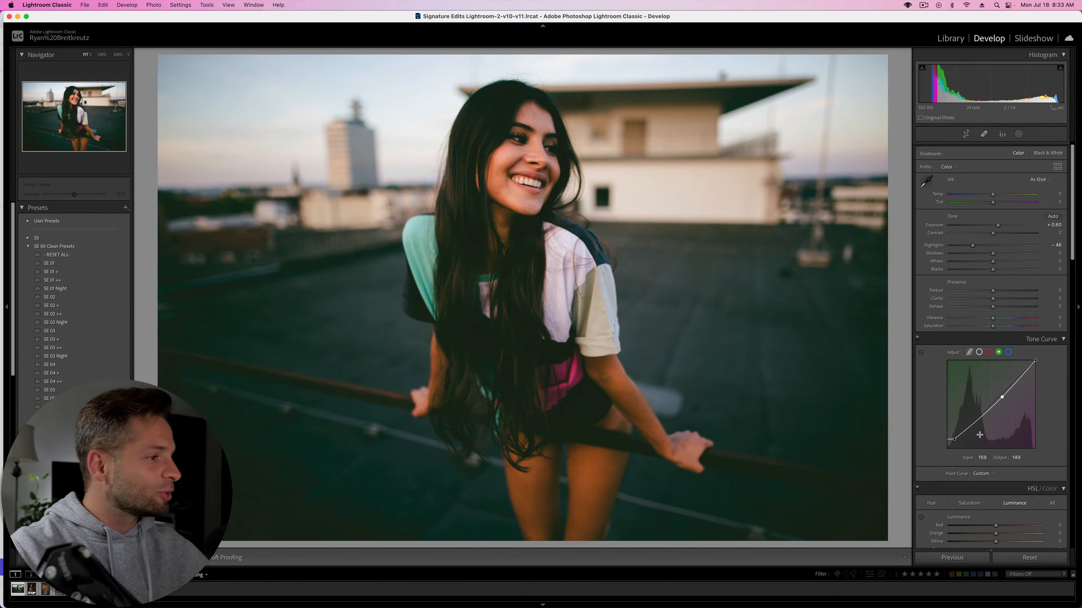
drag(950, 326, 1038, 326)
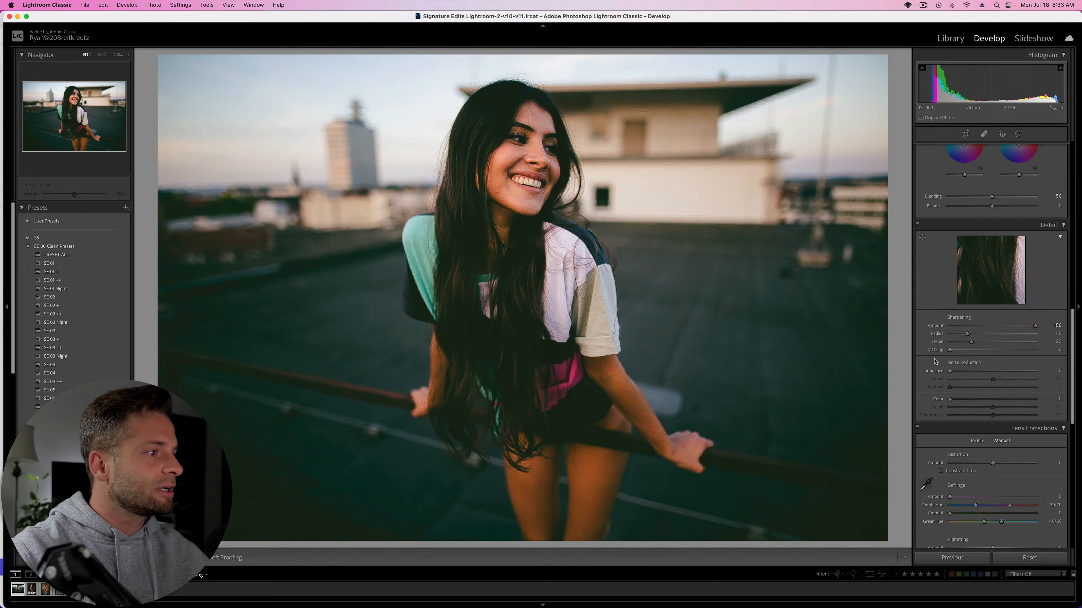
drag(950, 375, 973, 376)
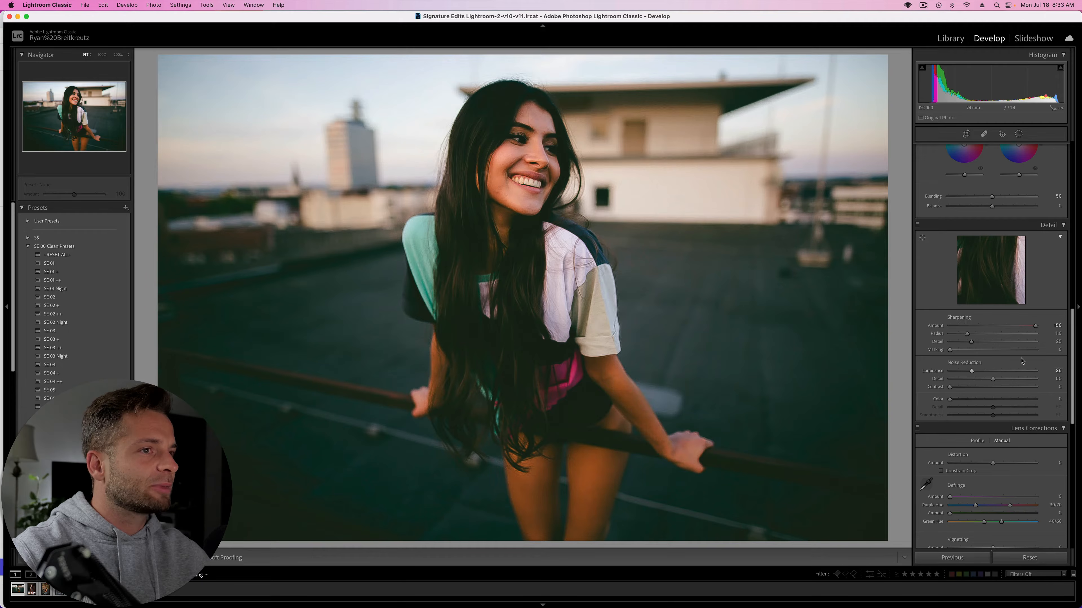
double_click(972, 371)
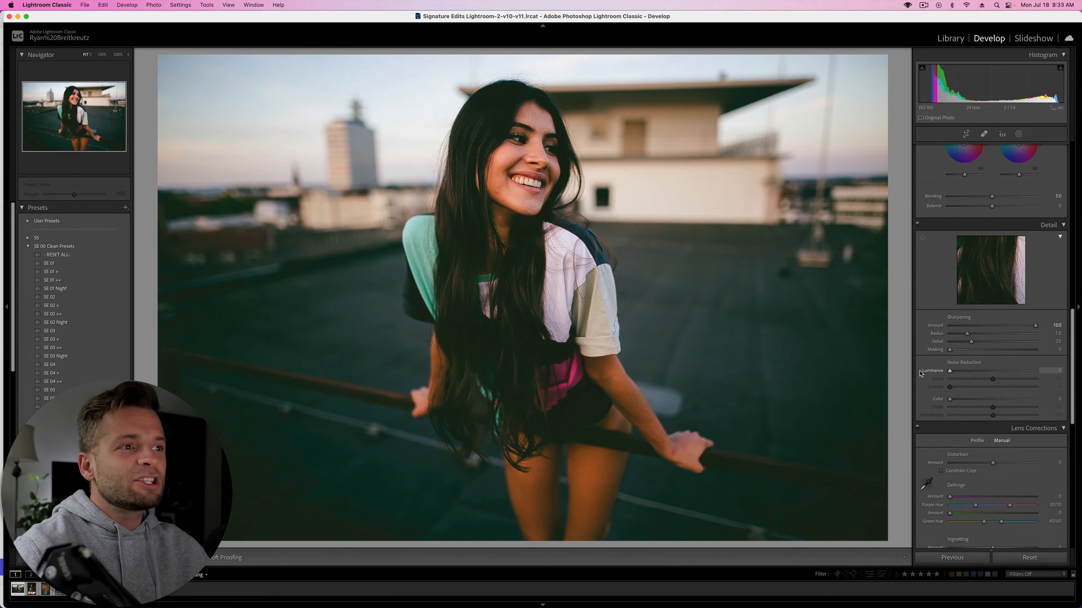
- Inspect the woman's face at 400% zoom and reset the sharpening amount
click(551, 121)
click(79, 99)
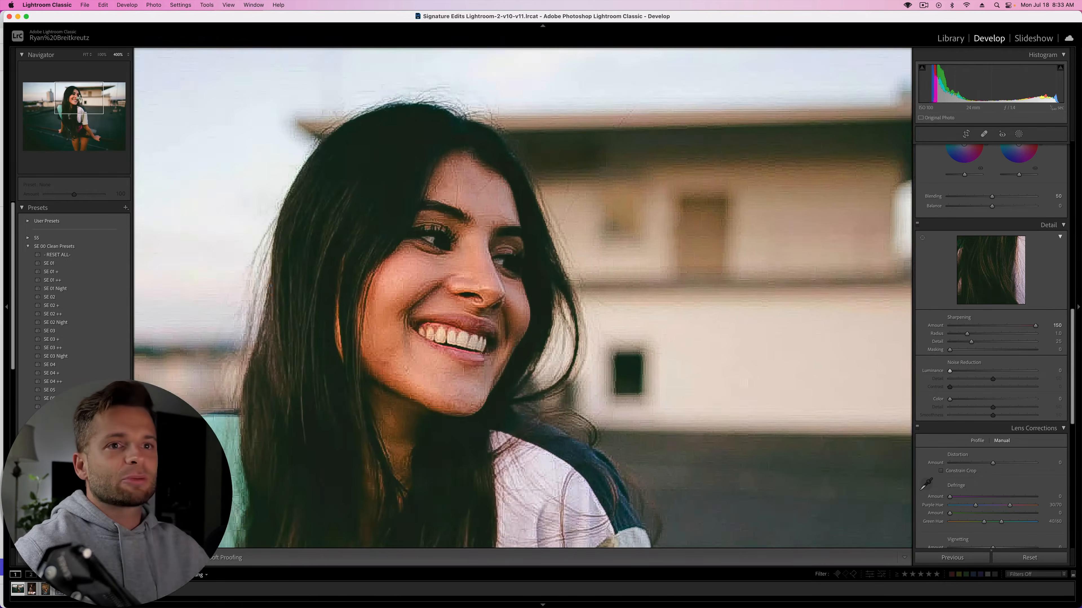
click(77, 102)
double_click(1036, 326)
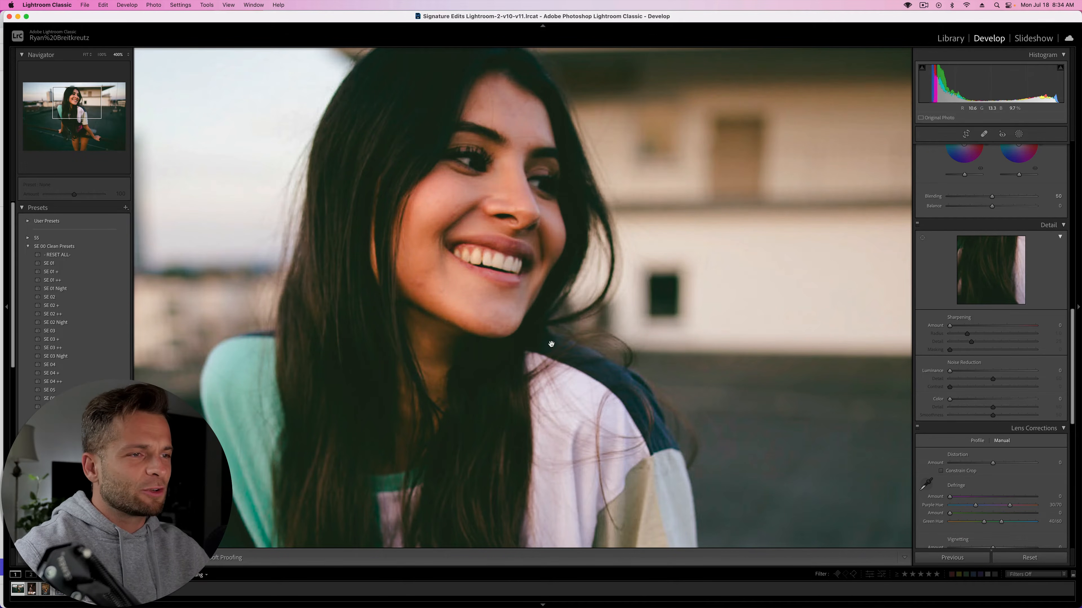
- Smooth the skin with luminance noise reduction of 70, and sharpen the photo with amount 84 and masking 70
drag(950, 371, 1011, 369)
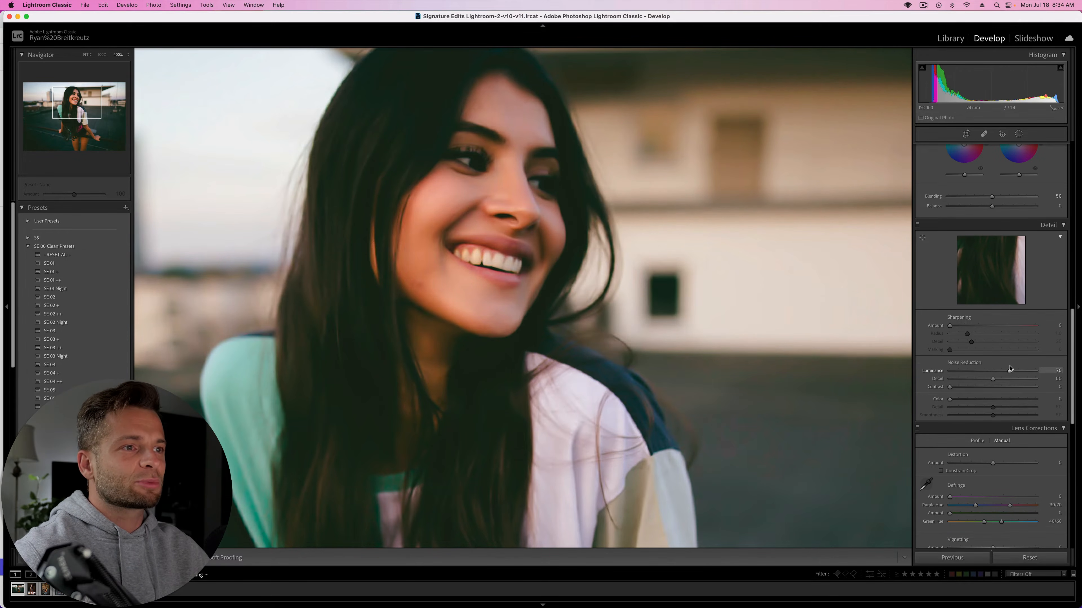
drag(950, 326, 1007, 327)
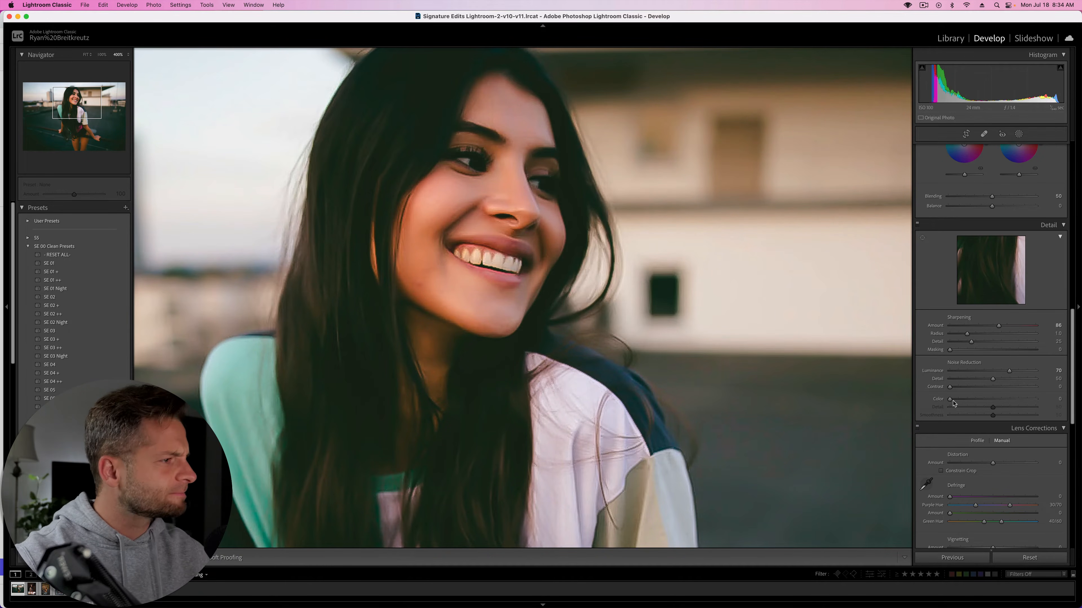
drag(950, 349, 1010, 350)
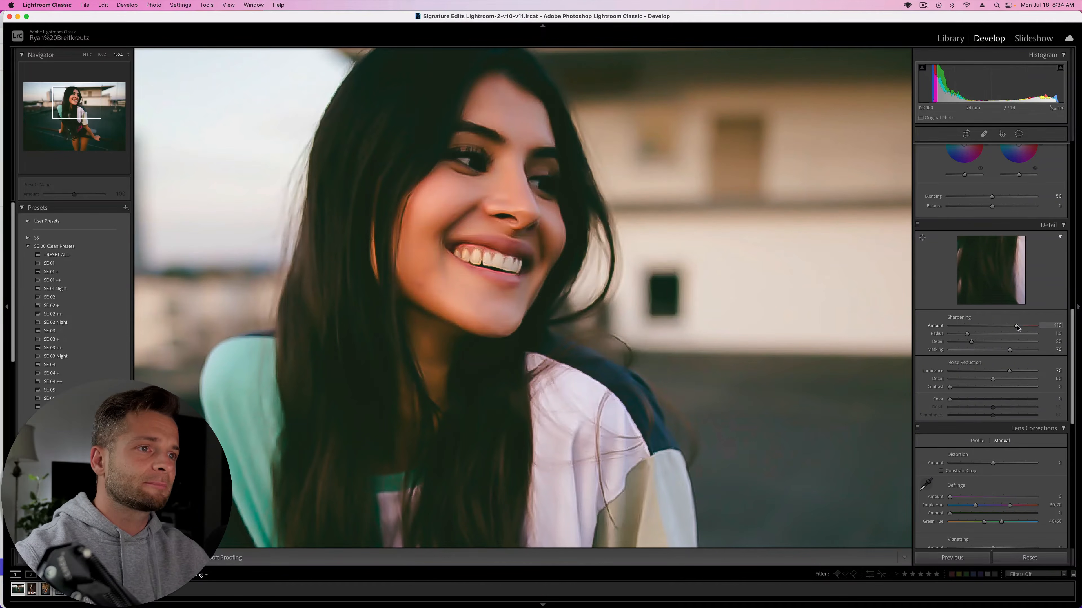
click(508, 383)
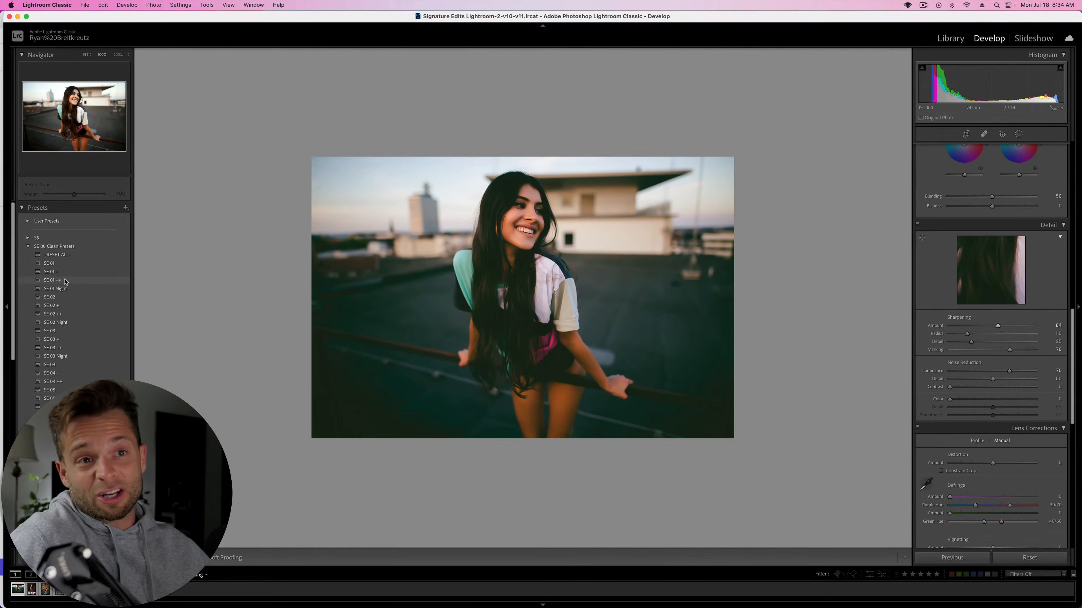
- Try the SE 01 ++, SE 03, SE 03 Night, SE 04 ++ and SE B&W 02 presets on the rooftop portrait
click(50, 331)
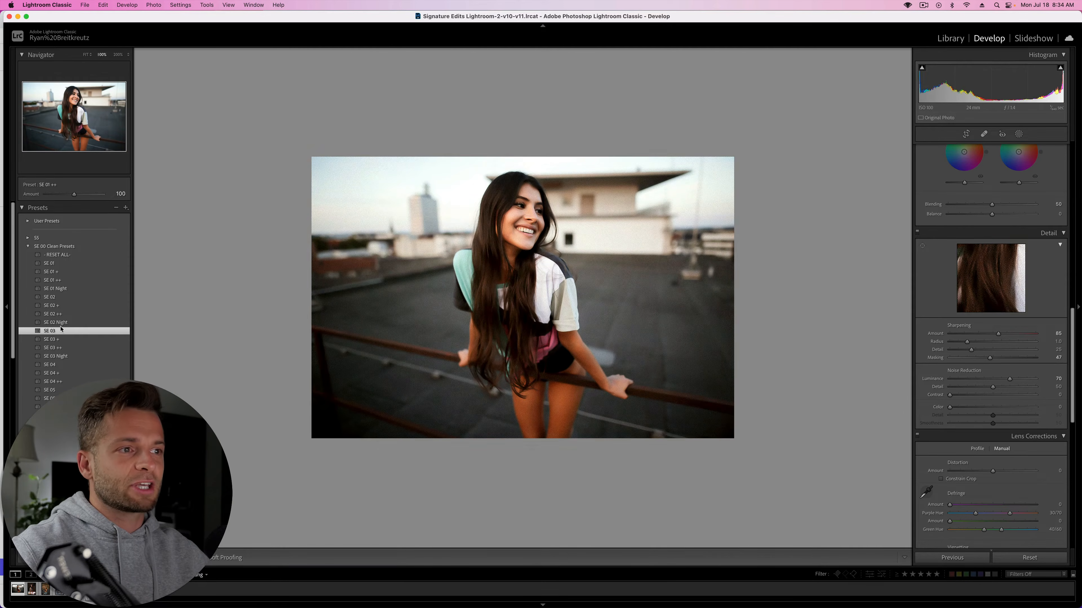
click(60, 357)
click(64, 381)
scroll(71, 378, down, 3)
click(72, 373)
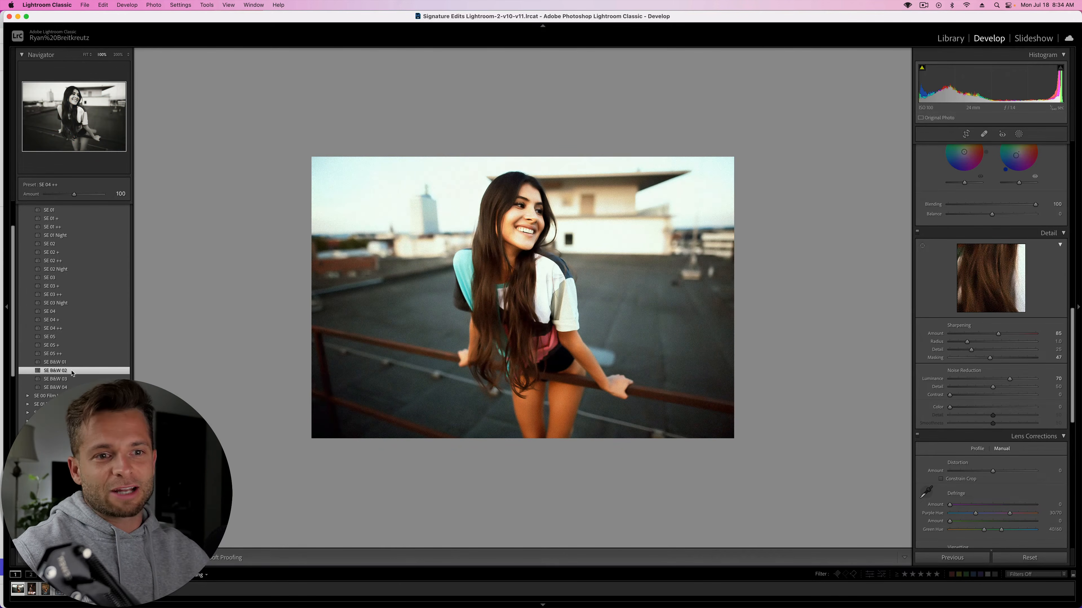
- Undo the tried presets along with the last sharpening amount and edge masking changes
key(super+z)
key(super+z)
key(super+z)
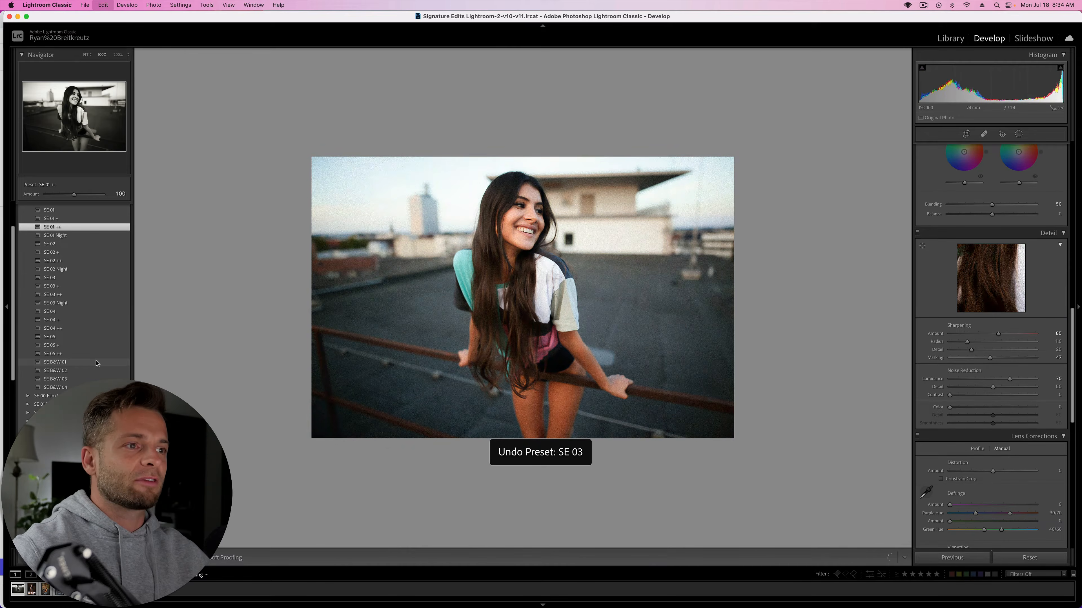
key(super+z)
key(super+z)
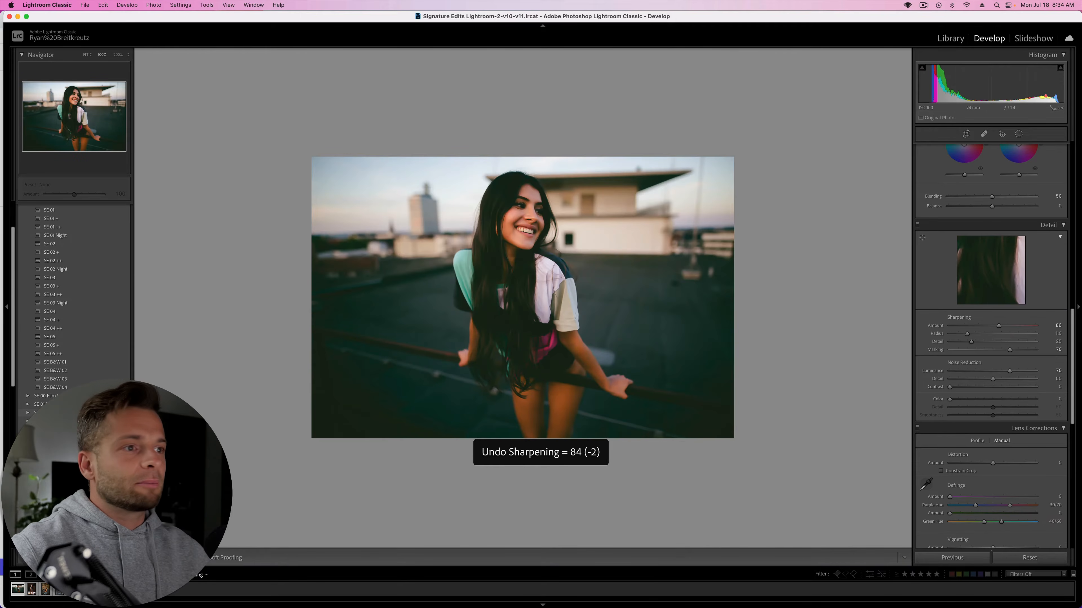
key(super+z)
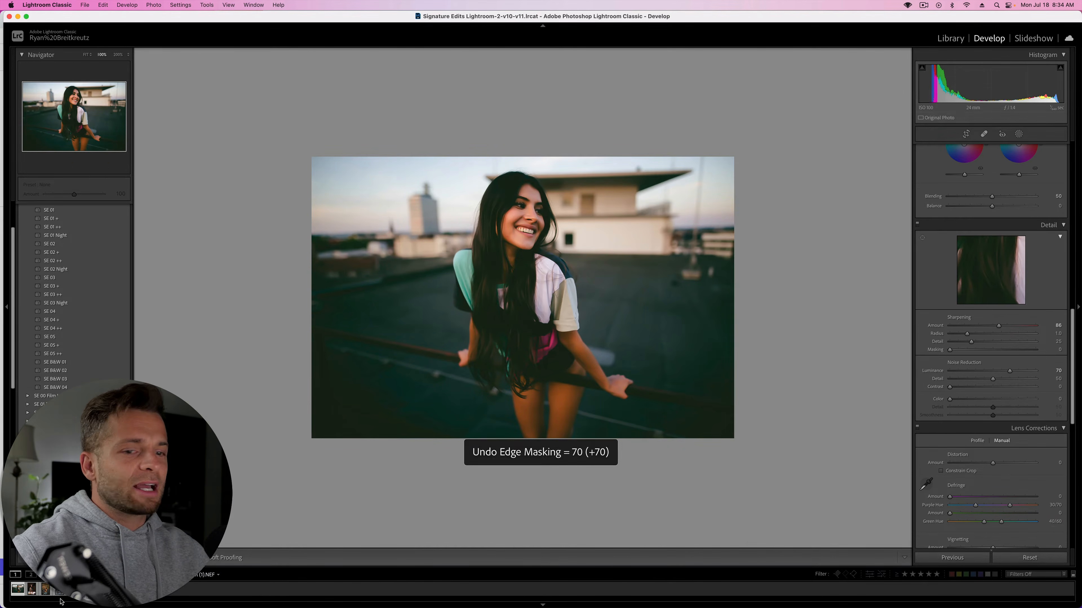
- Open the seated portrait with smoke, lower its highlights to -46 and cool the white balance temperature slightly
key(Right)
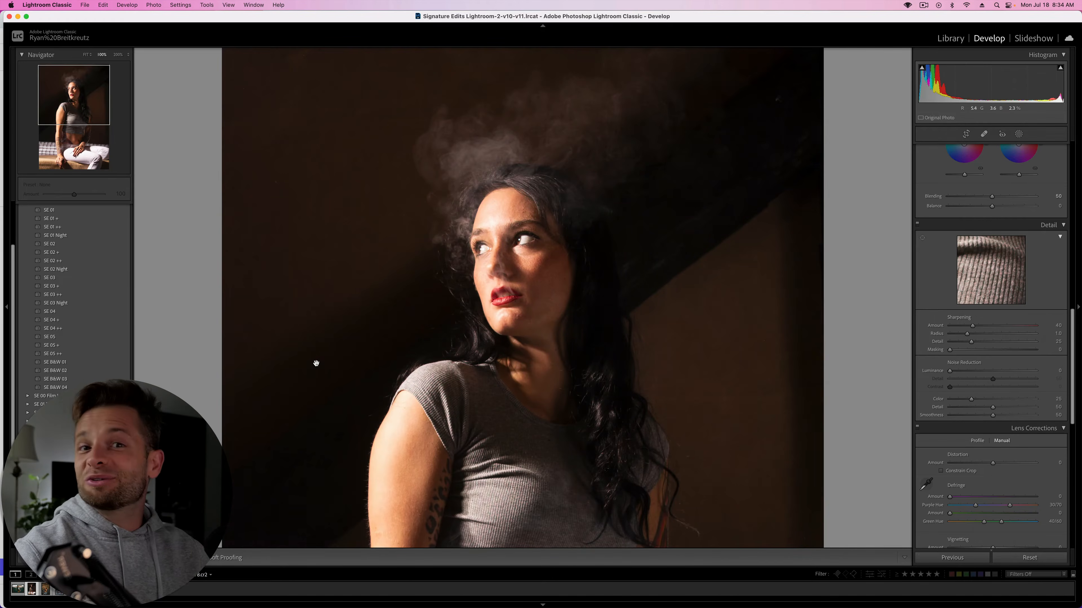
click(634, 343)
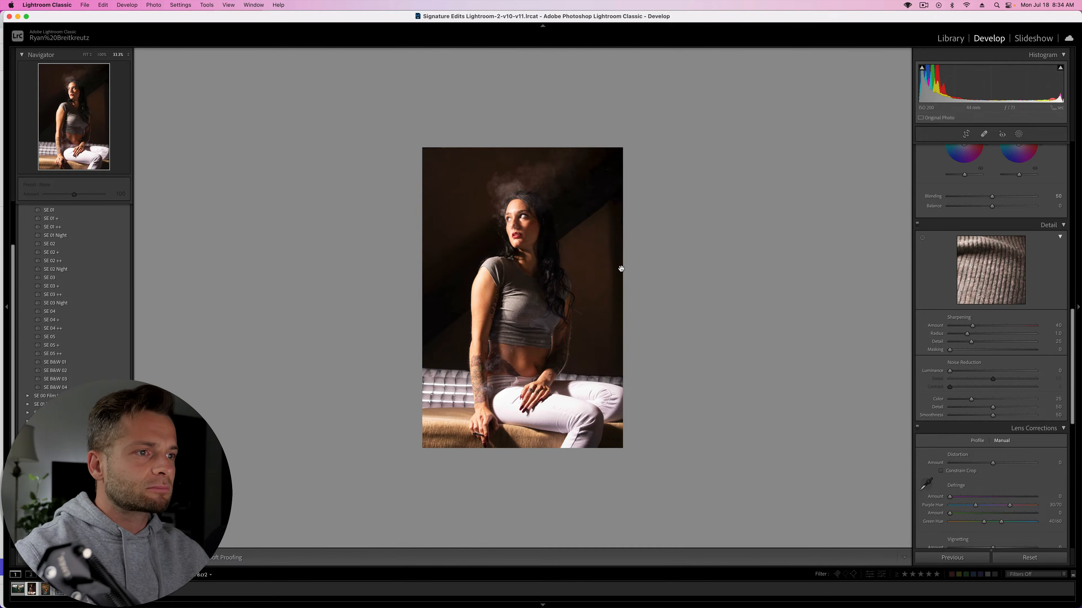
scroll(979, 280, up, 15)
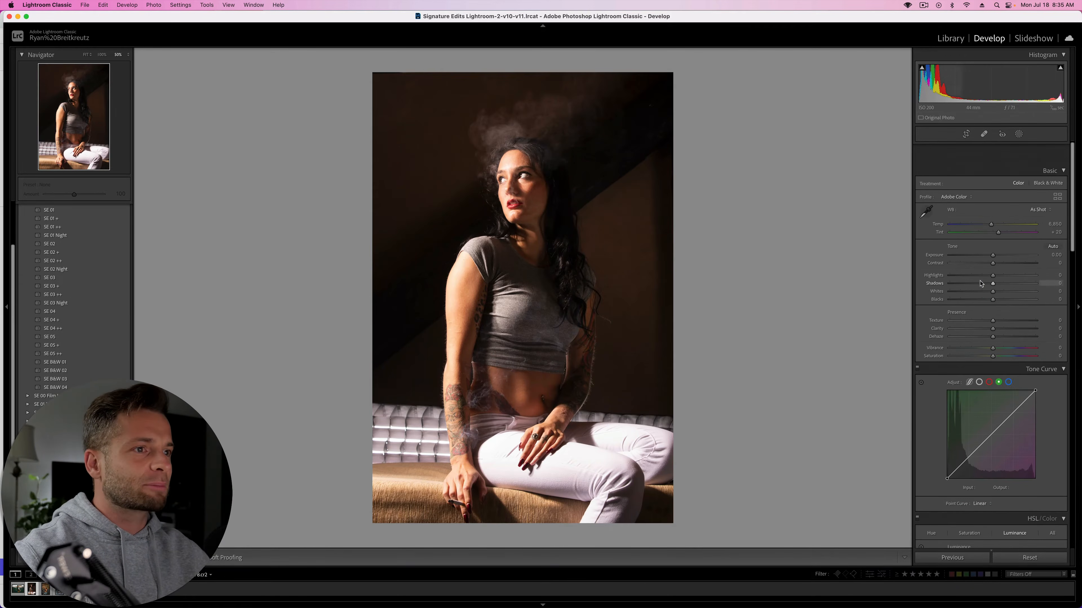
mouse_move(993, 253)
mouse_down()
mouse_move(954, 254)
mouse_move(982, 254)
mouse_move(972, 255)
mouse_up()
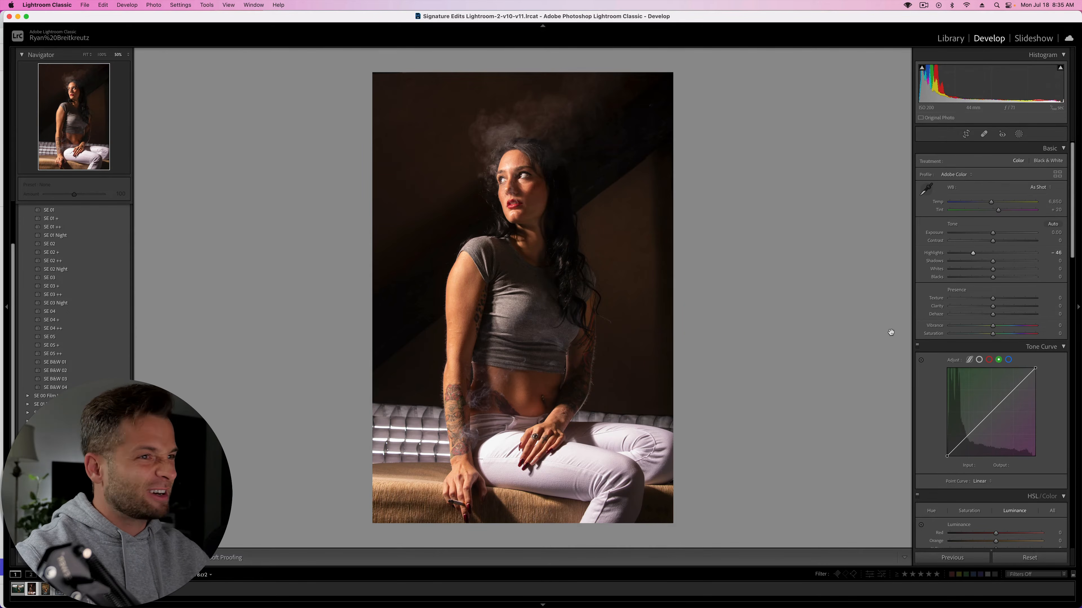
drag(991, 204, 986, 204)
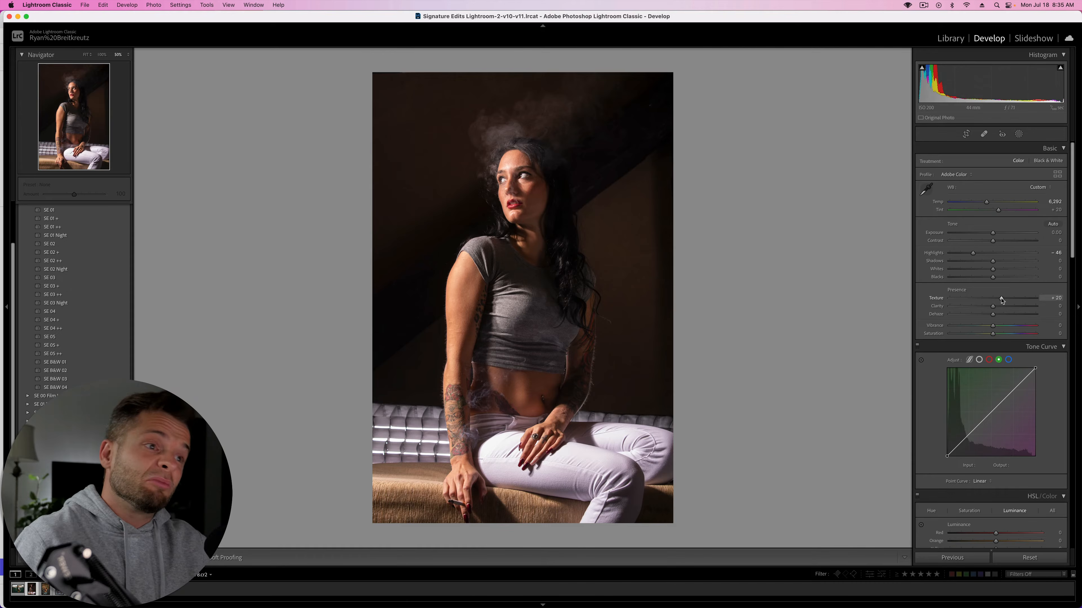
- Set texture to +14, clarity to +66 and dehaze to +20 on the seated portrait, and darken its exposure to -0.55
mouse_move(1002, 300)
mouse_down()
mouse_move(1016, 300)
mouse_move(999, 303)
mouse_up()
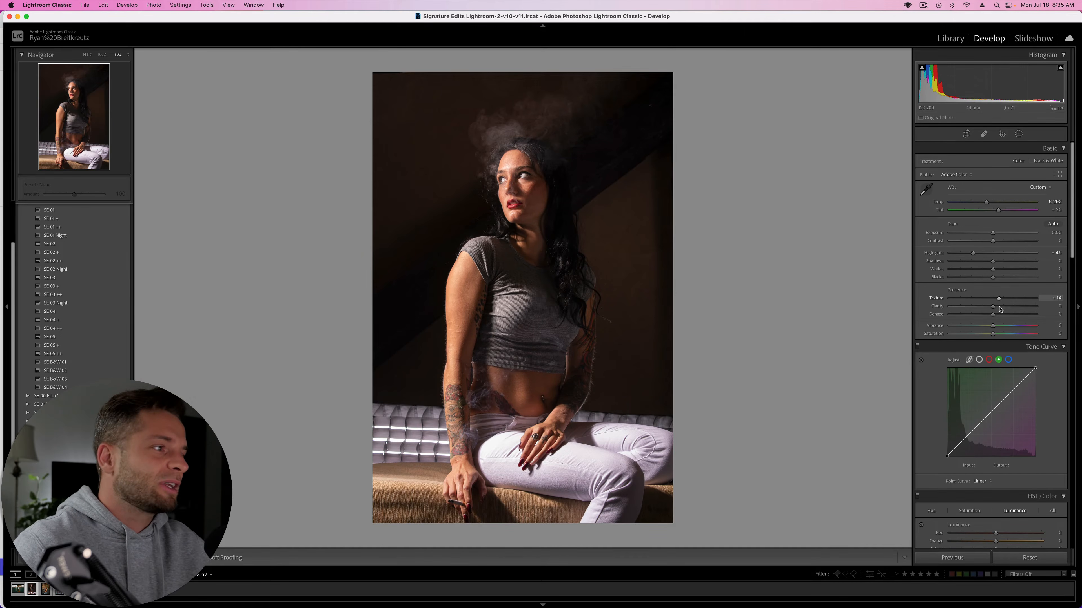
click(999, 306)
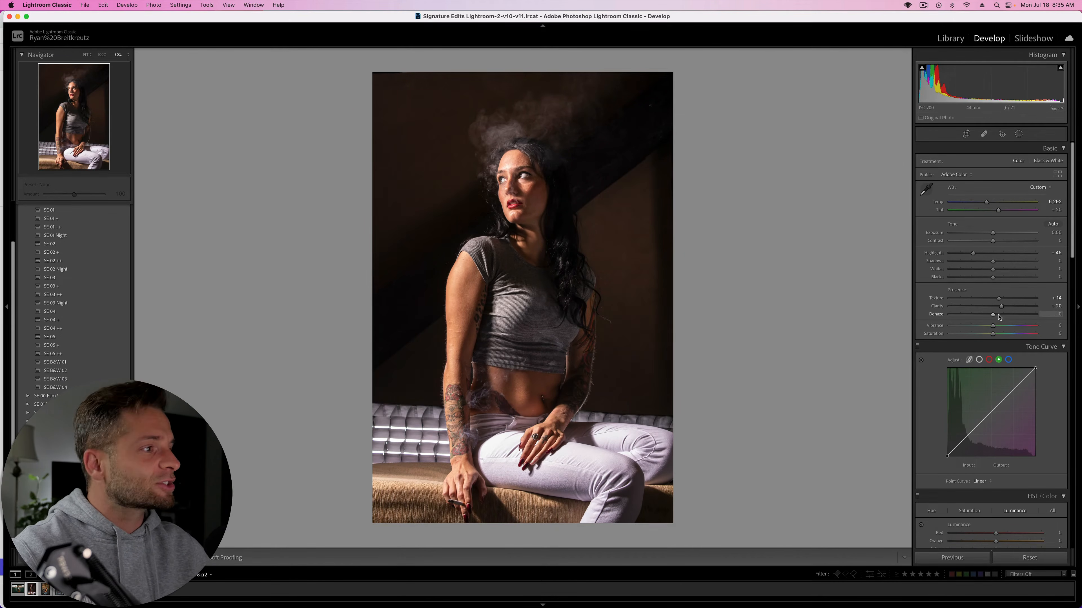
drag(999, 317, 1003, 316)
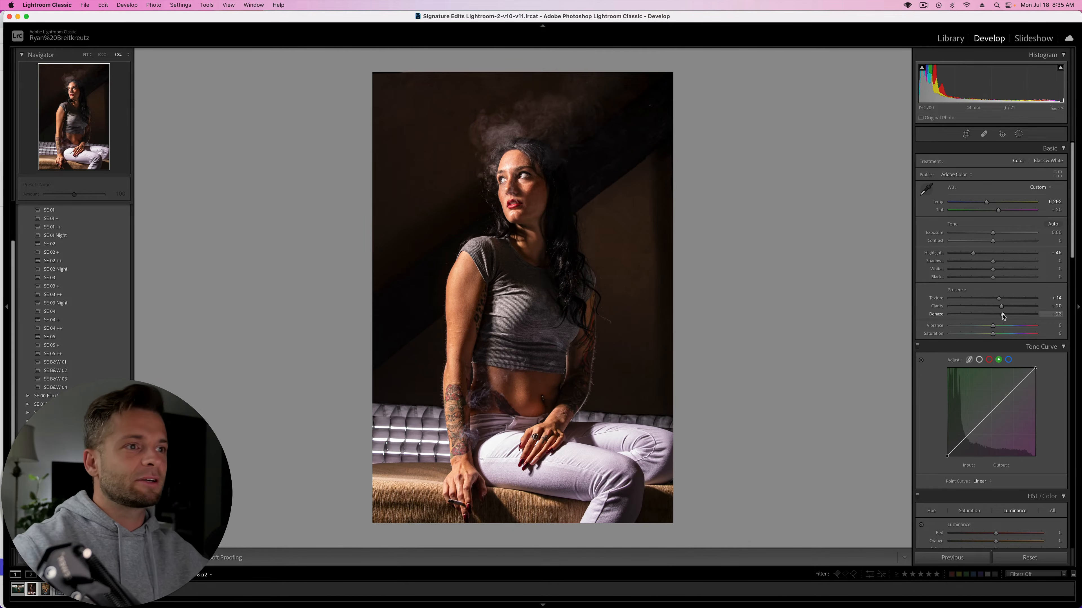
mouse_move(1003, 316)
mouse_down()
mouse_move(1032, 308)
mouse_move(1021, 307)
mouse_up()
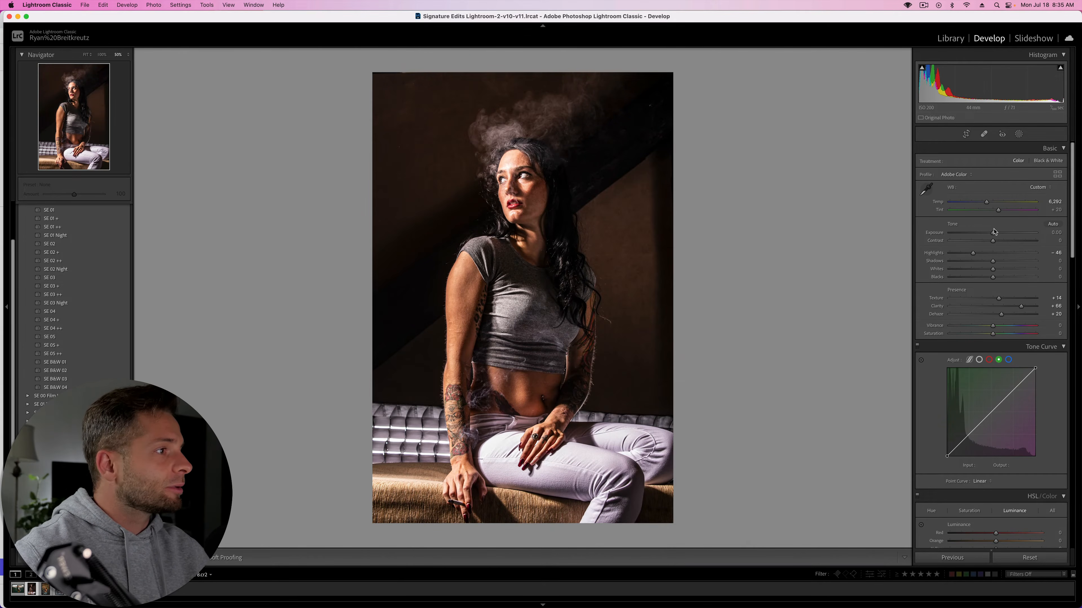
drag(992, 233, 988, 235)
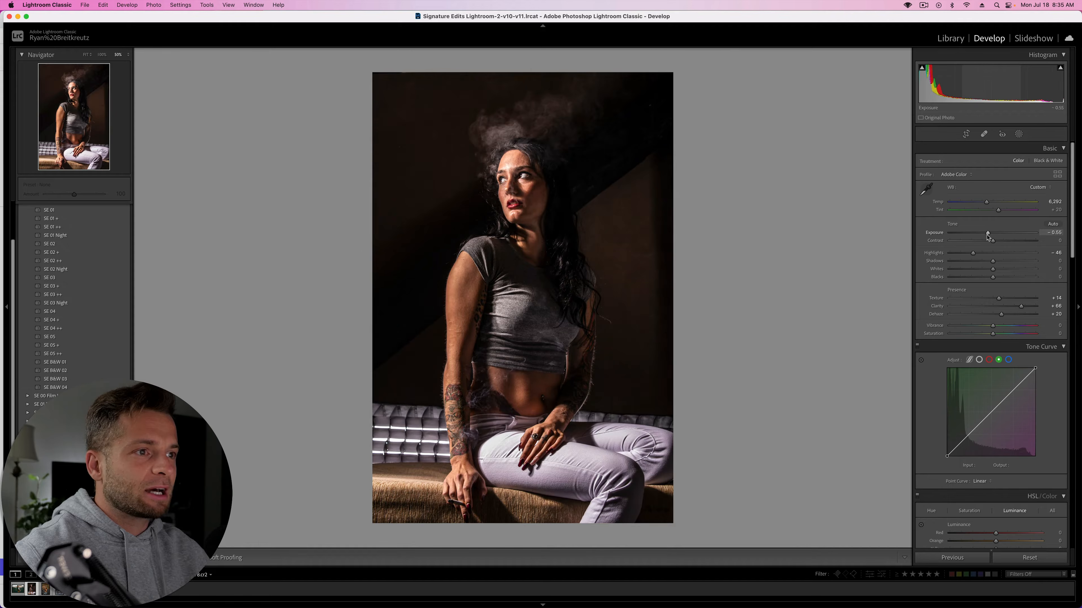
- Mute the seated portrait's colors with vibrance at -100 and bring some back with saturation at +34
scroll(988, 312, down, 2)
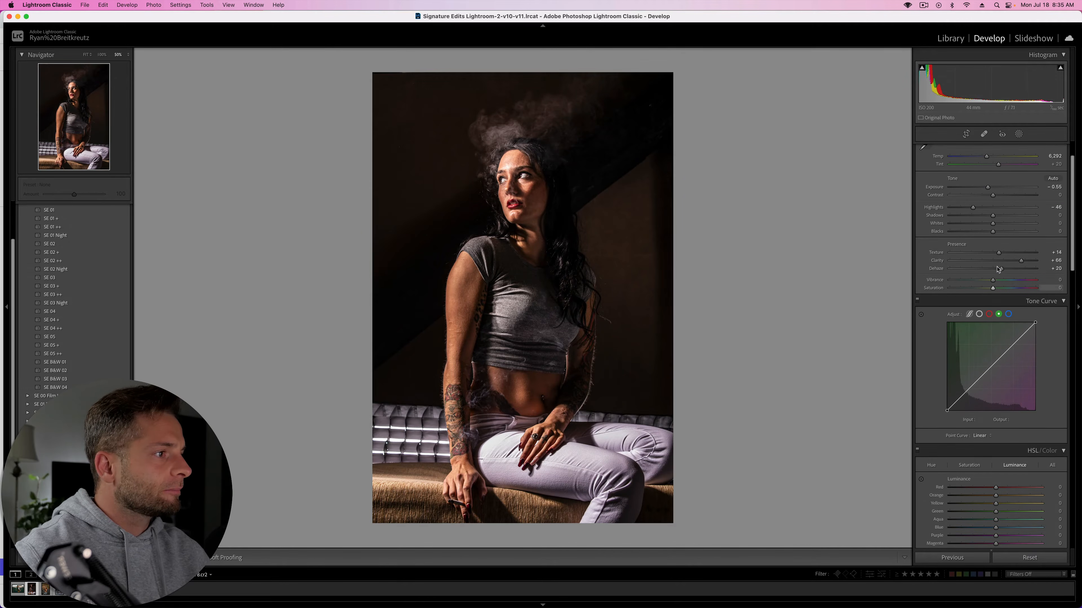
drag(992, 280, 936, 284)
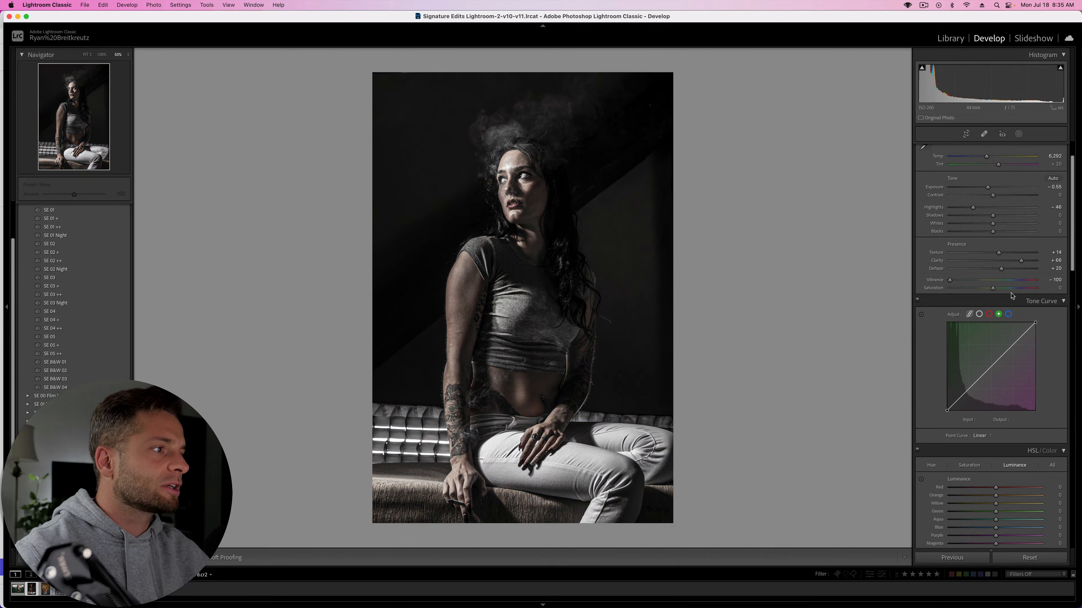
mouse_move(992, 290)
mouse_down()
mouse_move(1038, 292)
mouse_move(1003, 289)
mouse_up()
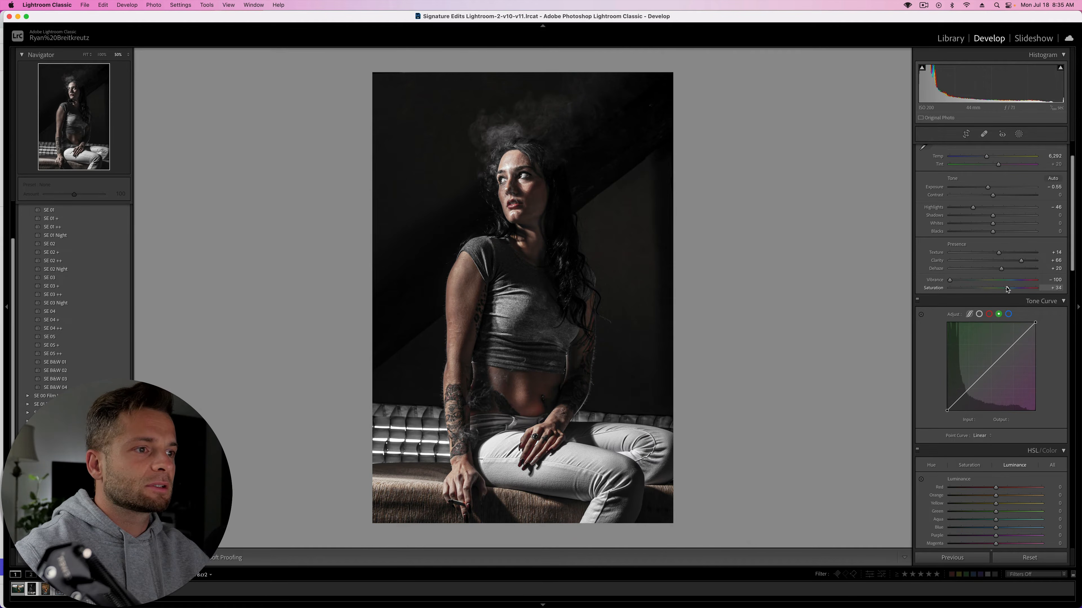
scroll(977, 289, down, 5)
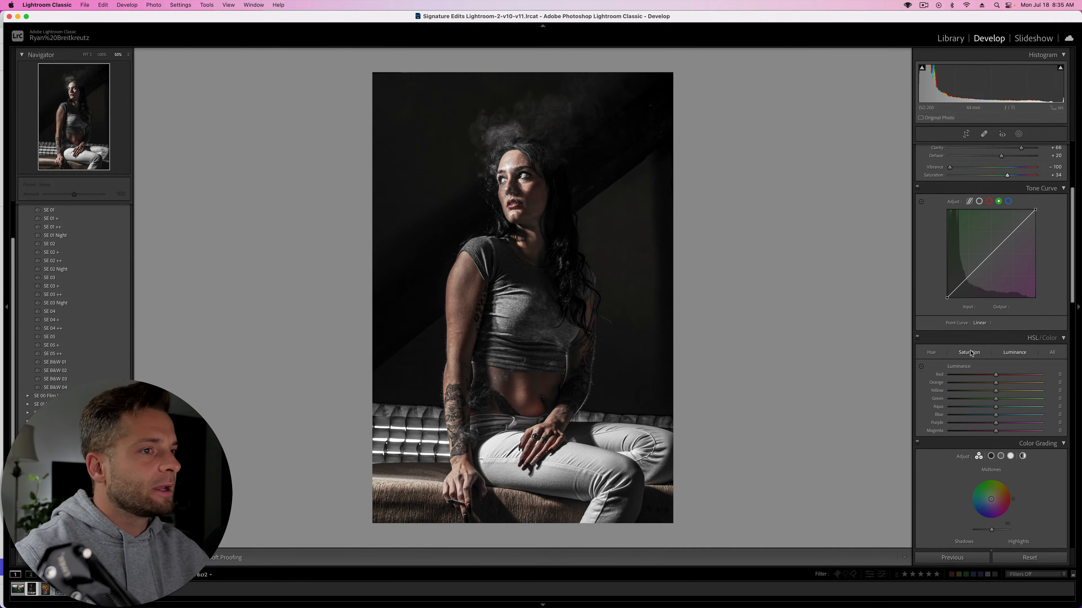
- Add midtone and shadow points to the seated portrait's RGB point curve and raise its black point to output 25
click(979, 204)
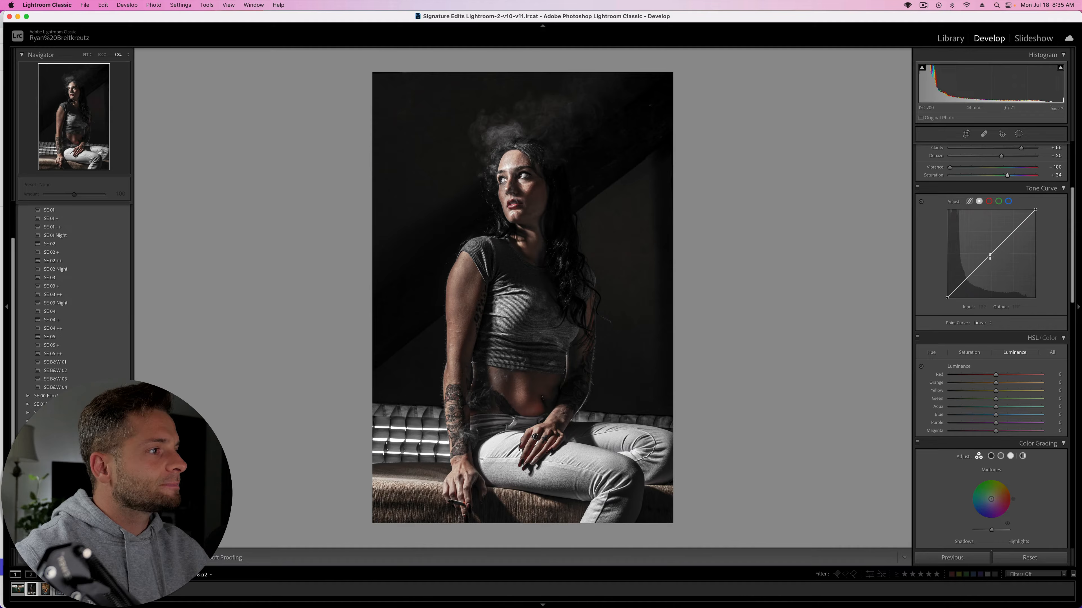
click(991, 254)
click(967, 278)
drag(947, 297, 942, 292)
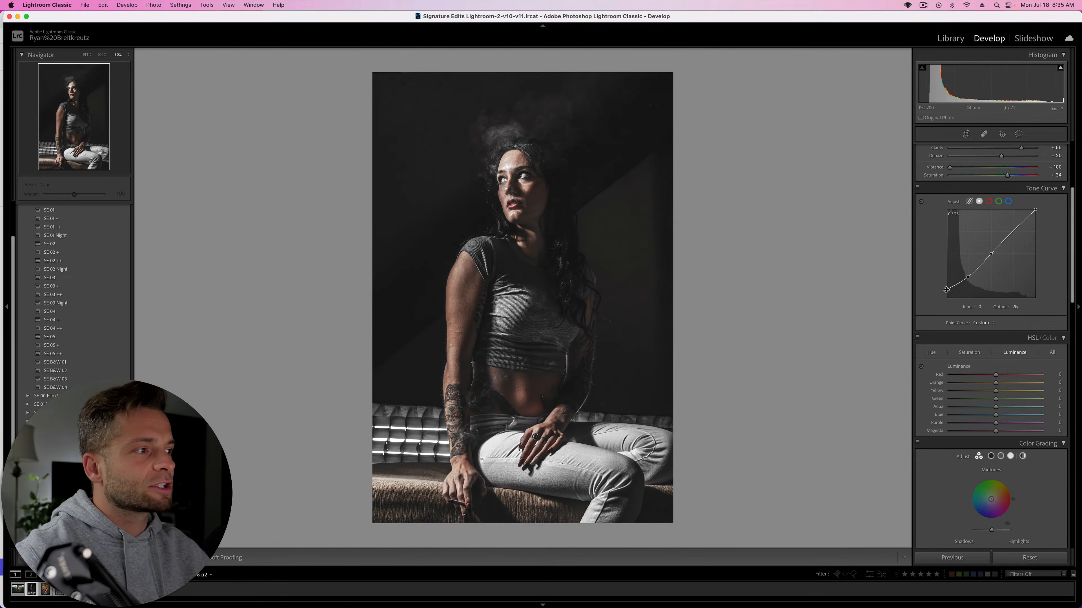
- Add a highlight curve point, lower the white point and lift the midtone point to output 150, comparing with the unedited photo
click(1013, 234)
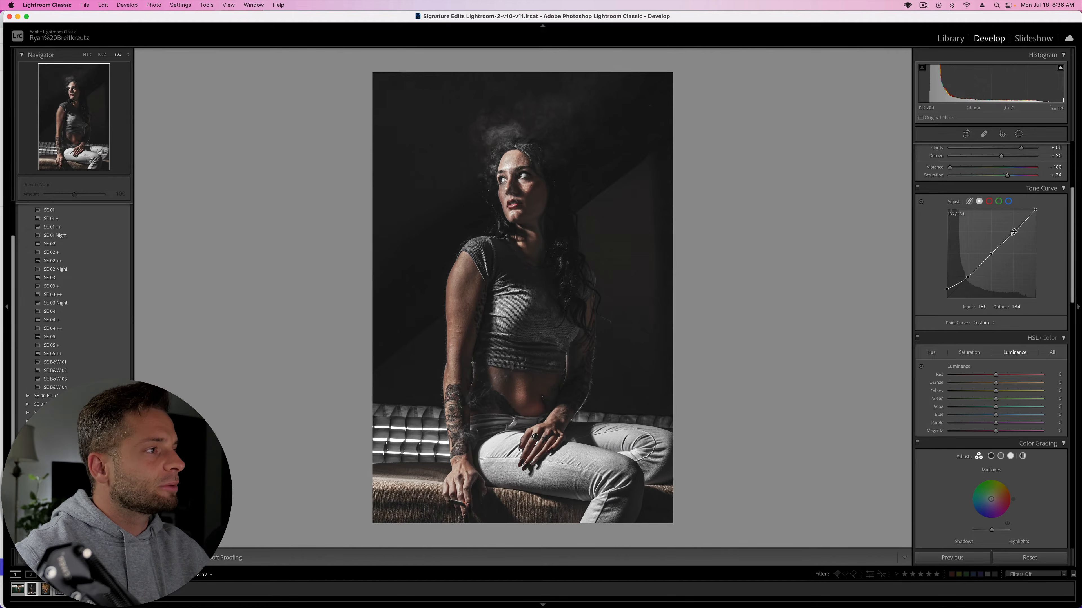
mouse_move(1035, 210)
mouse_down()
mouse_move(1038, 224)
mouse_move(1011, 230)
mouse_move(1012, 216)
mouse_move(1012, 226)
mouse_move(1040, 228)
mouse_up()
drag(1041, 219, 986, 246)
key(backslash)
key(backslash)
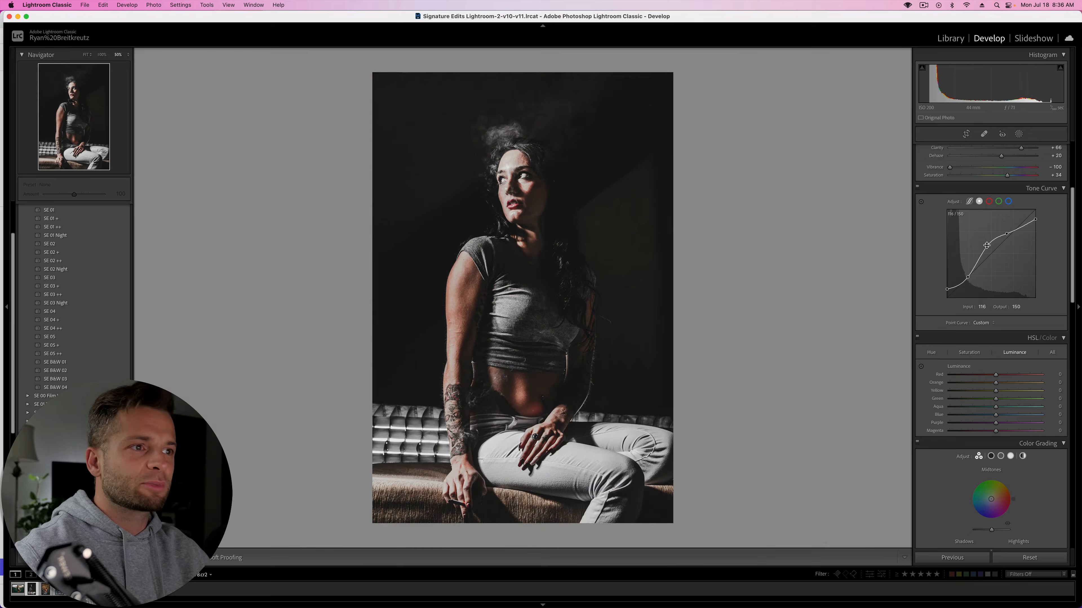
key(backslash)
key(backslash)
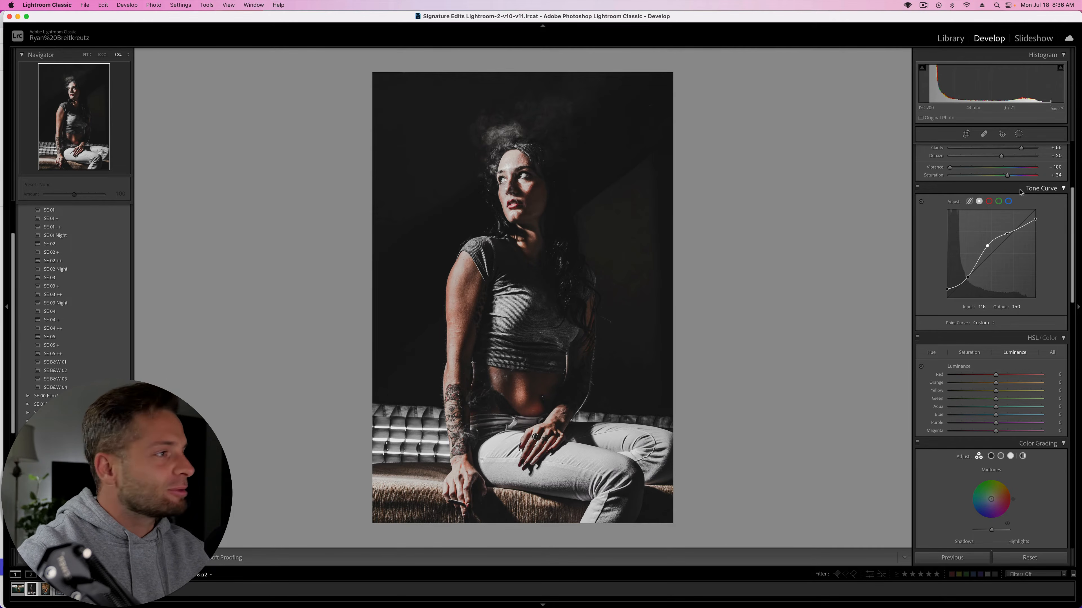
- Create a brush mask and paint it over the tattooed forearm, the hand on the thigh and the other arm
click(1018, 135)
click(935, 189)
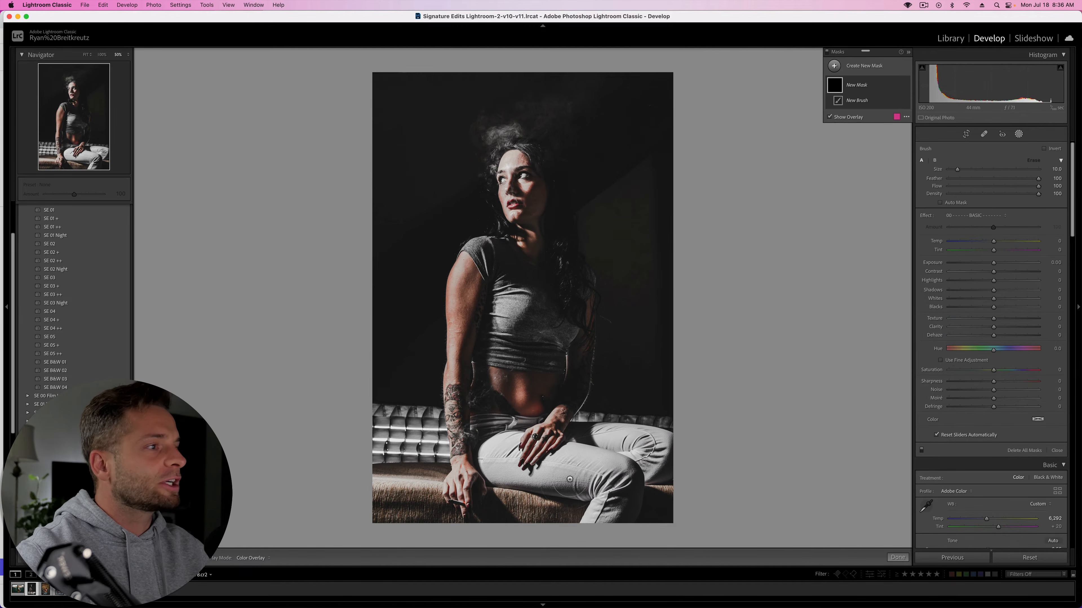
key(bracketleft)
key(bracketleft)
key(bracketleft)
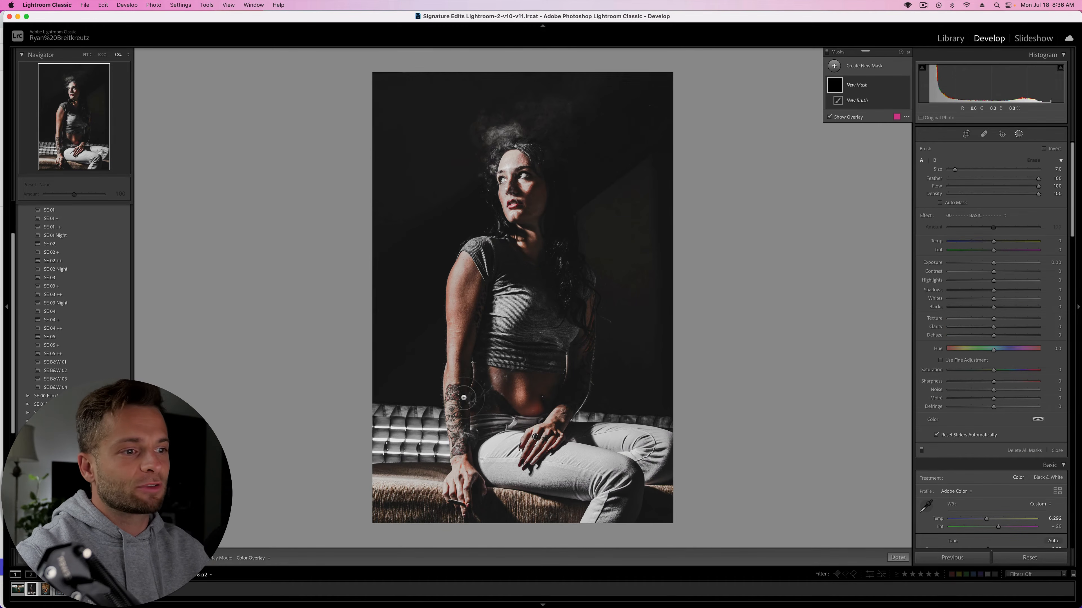
mouse_move(452, 398)
mouse_down()
mouse_move(456, 451)
mouse_move(450, 395)
mouse_up()
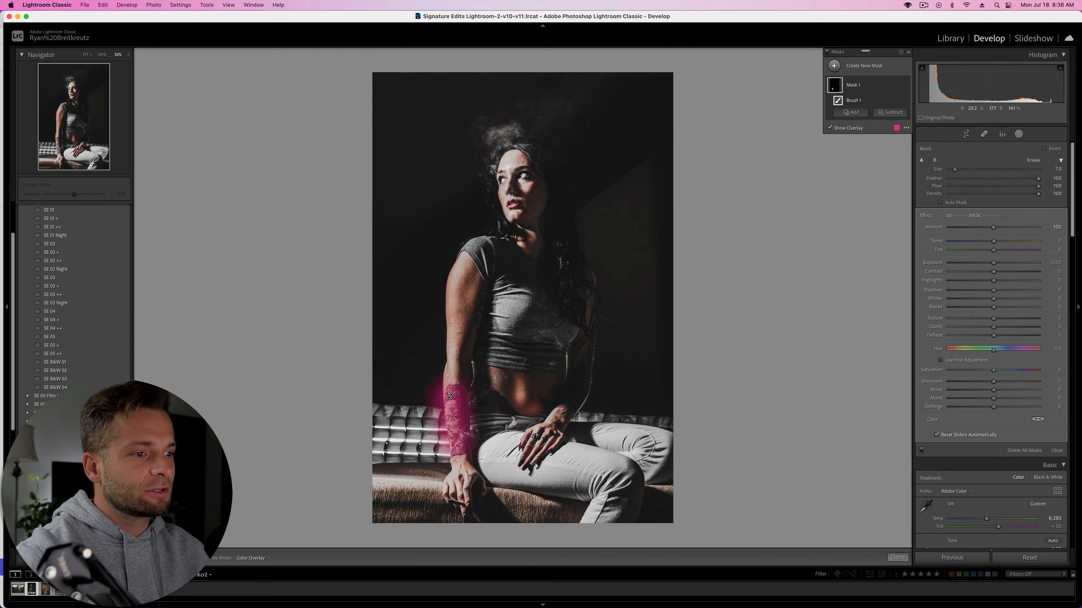
drag(533, 435, 545, 442)
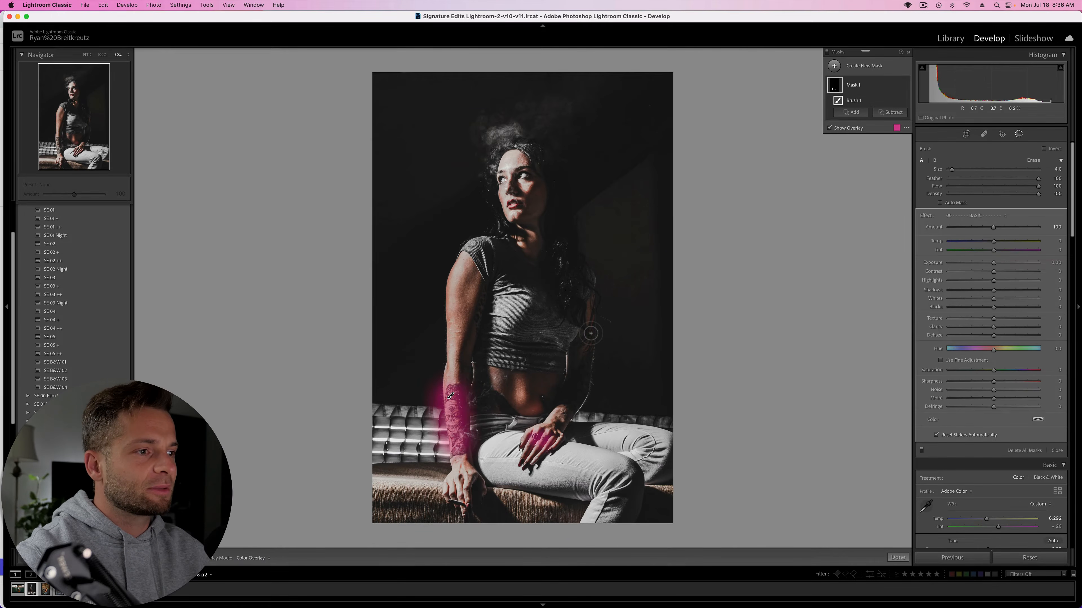
mouse_move(591, 326)
mouse_down()
mouse_move(578, 393)
mouse_move(586, 342)
mouse_up()
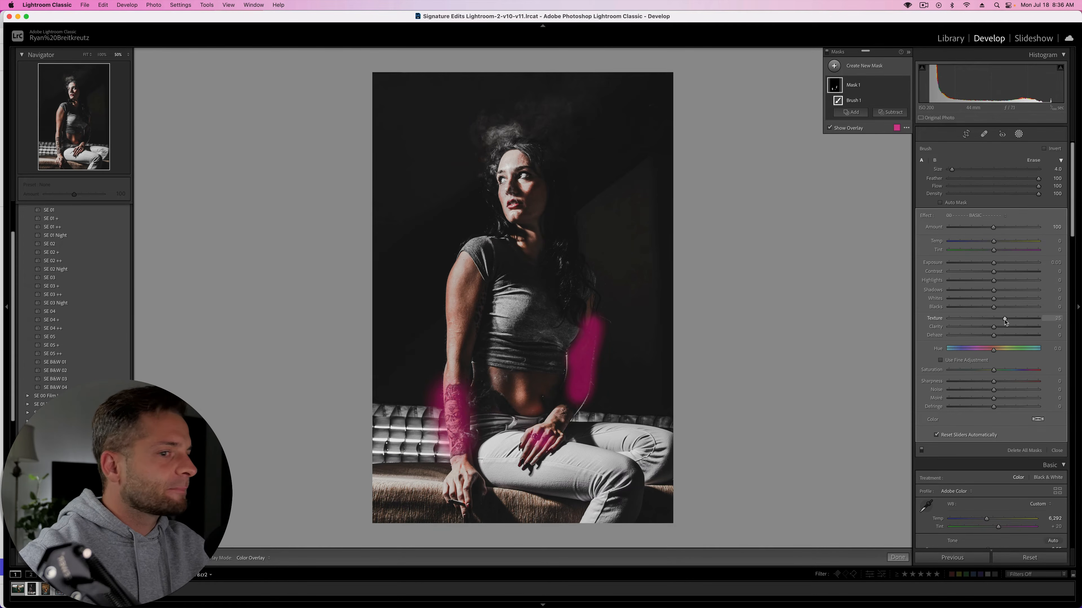
- Set the tattoo mask's texture to 100, saturation to 100 and dehaze to 17
drag(1006, 320, 1008, 320)
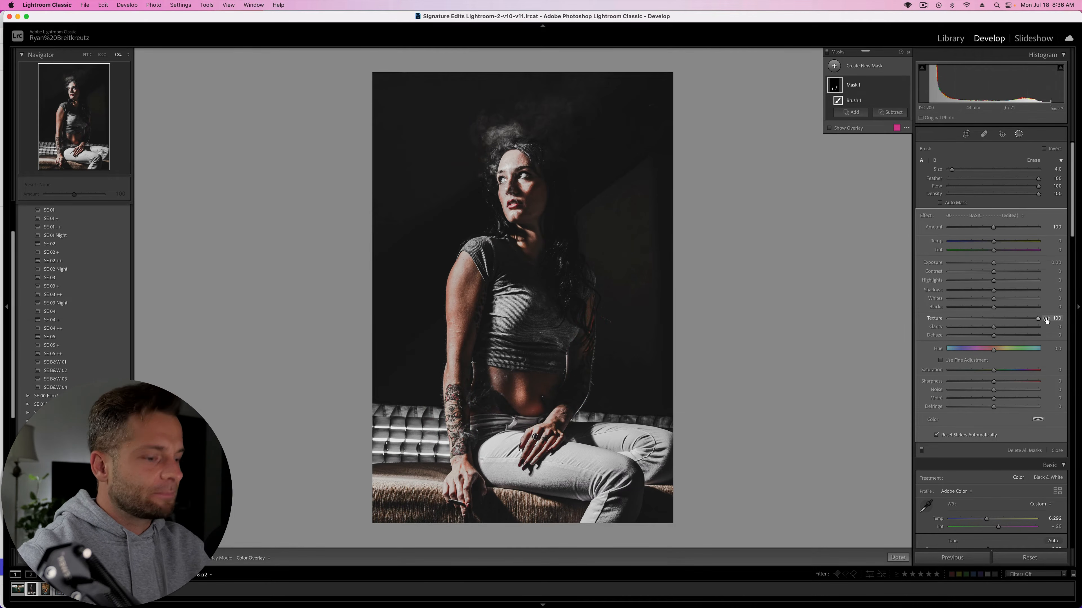
key(Delete)
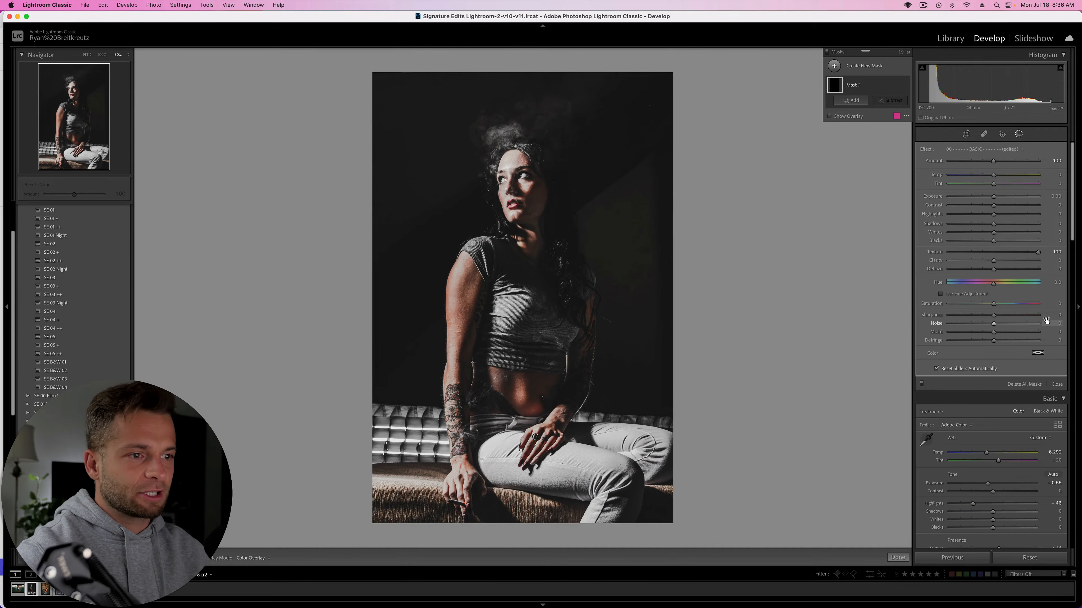
key(super+z)
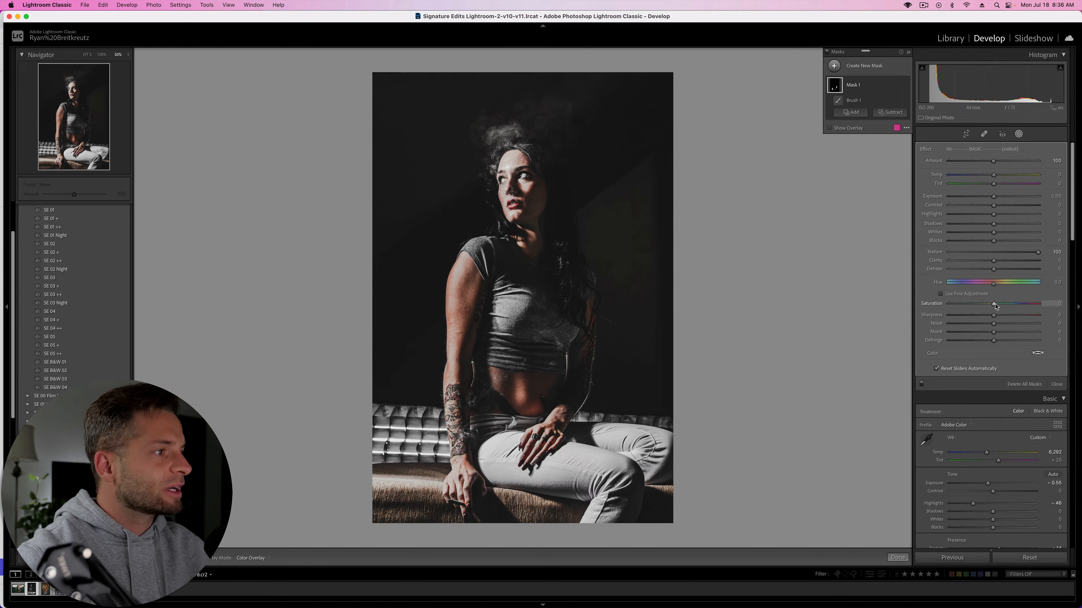
drag(996, 305, 1057, 310)
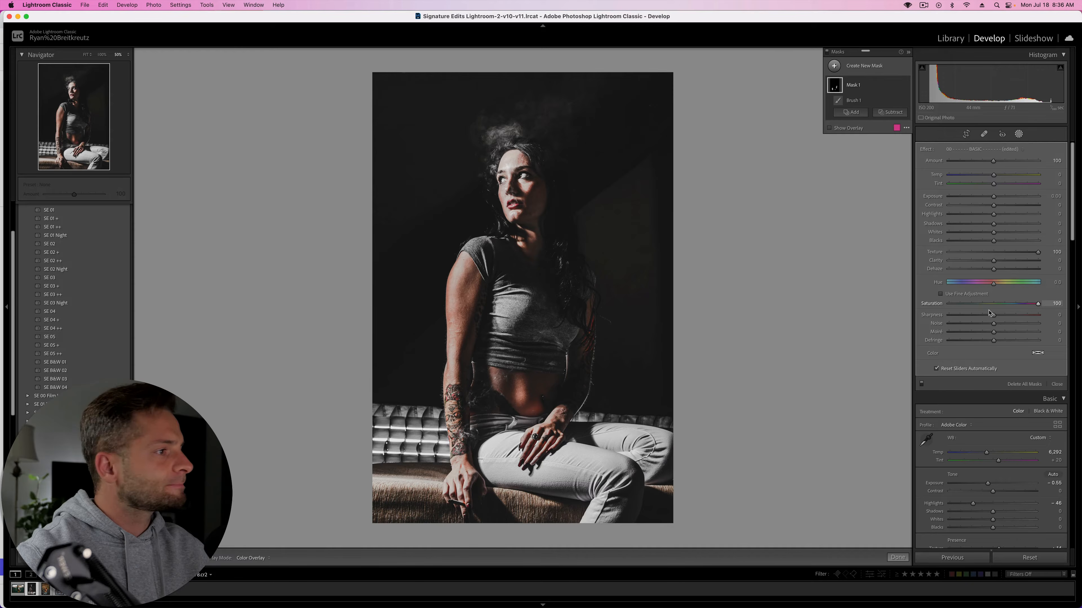
drag(994, 269, 1000, 269)
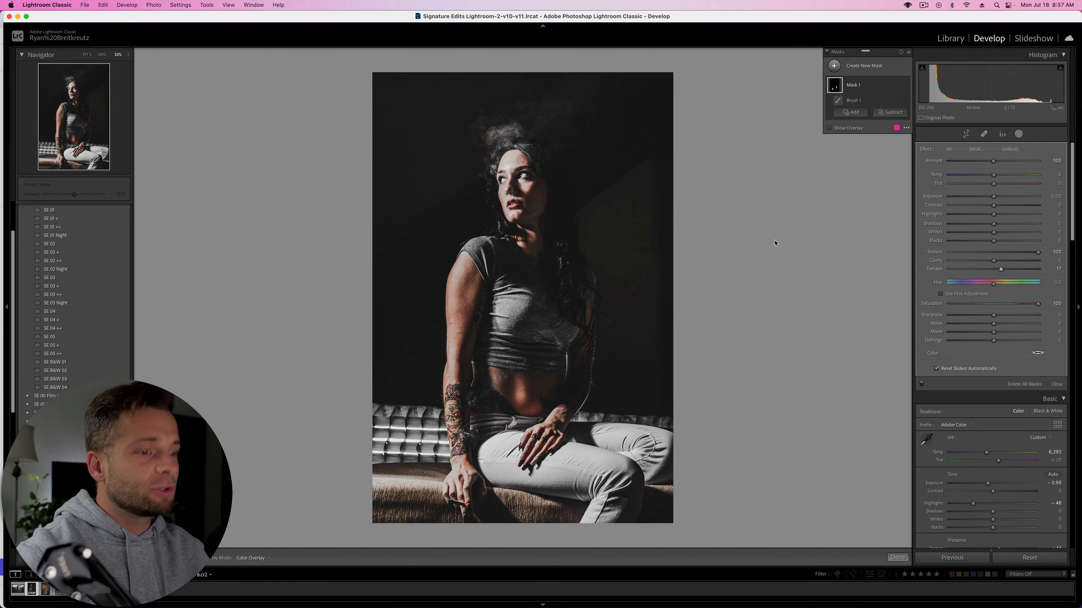
- Create a second brush mask and paint it over the smoke above the head with brush size 9
key(k)
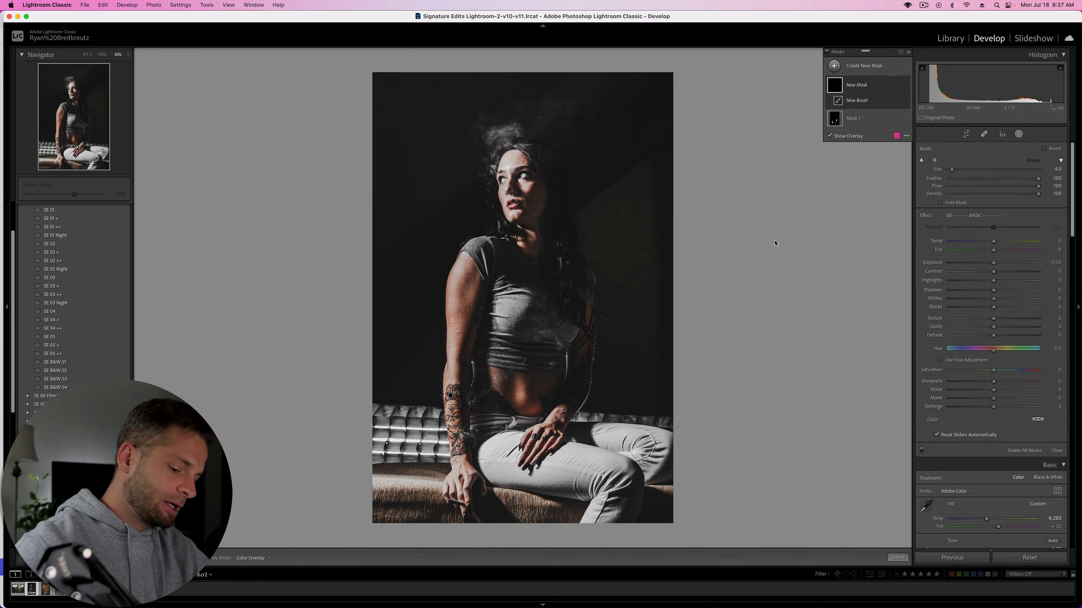
scroll(560, 166, up, 4)
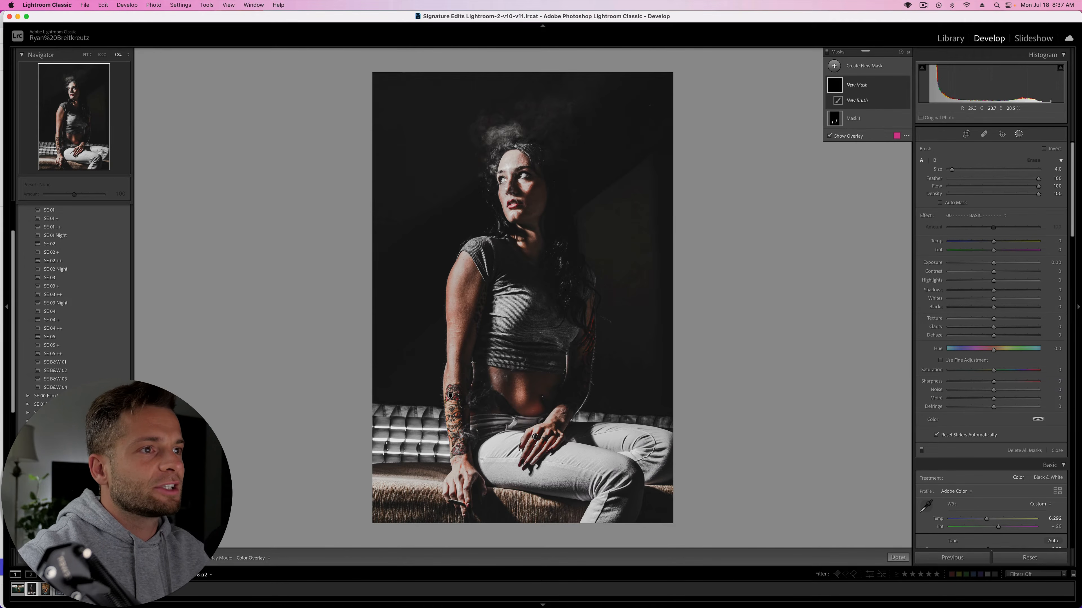
scroll(496, 133, up, 6)
mouse_move(475, 129)
mouse_down()
mouse_move(510, 114)
mouse_move(565, 120)
mouse_move(585, 97)
mouse_up()
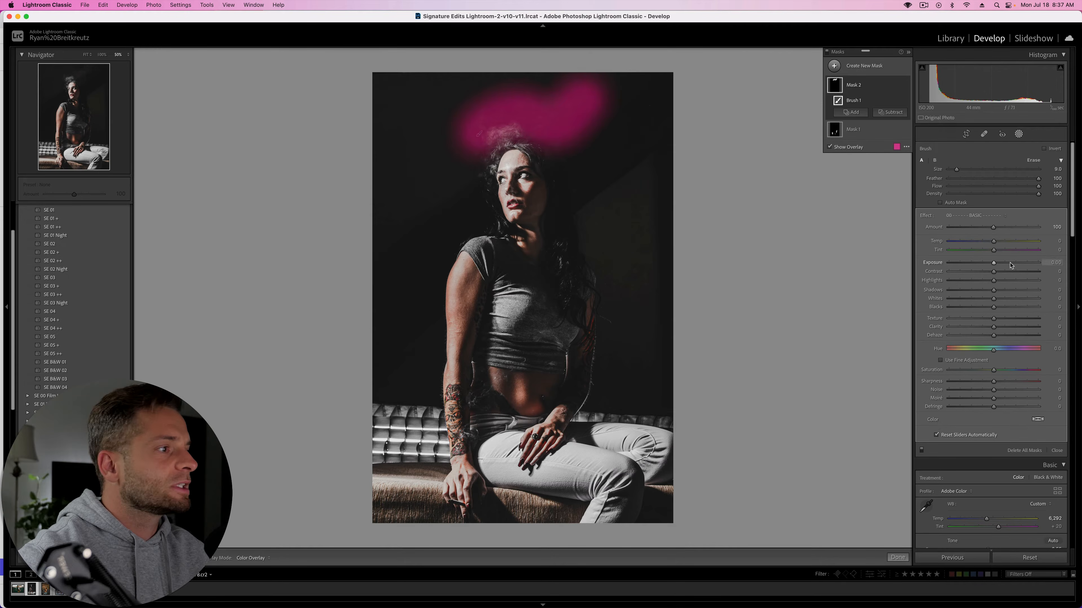
- Set the smoke mask to texture 100, clarity 26, dehaze 27 and highlights 100, and extend it beside the face with brush size 4
drag(993, 318, 1041, 319)
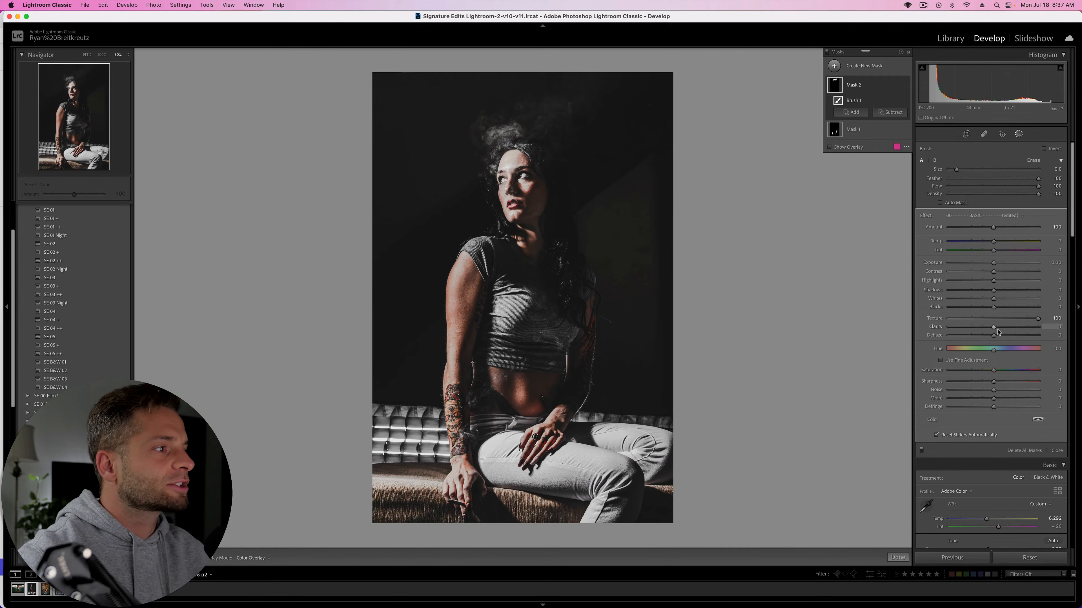
click(1005, 327)
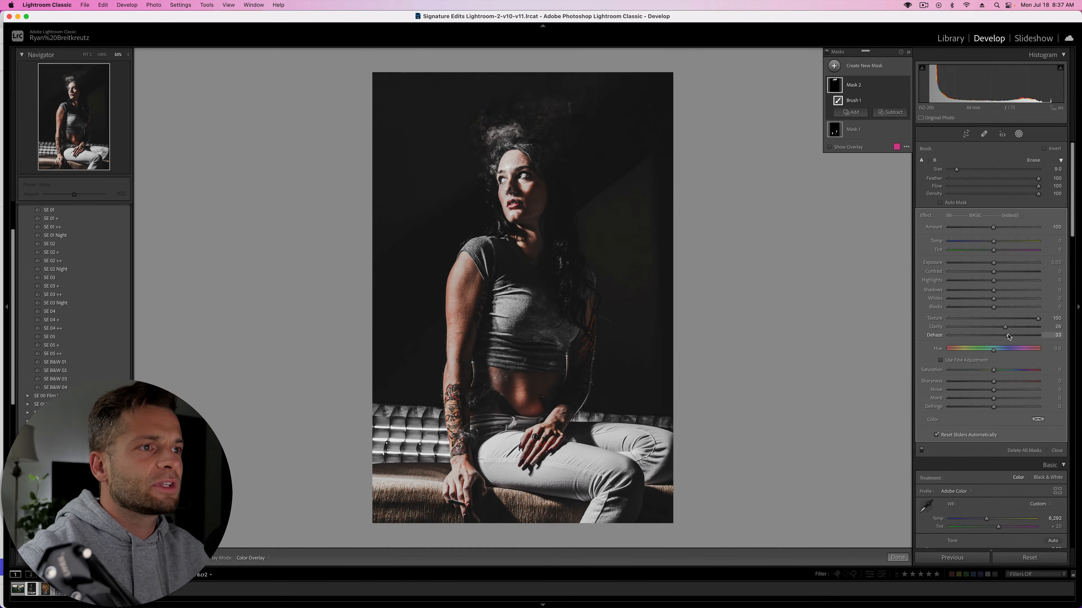
mouse_move(1008, 337)
mouse_down()
mouse_move(997, 338)
mouse_move(1006, 336)
mouse_up()
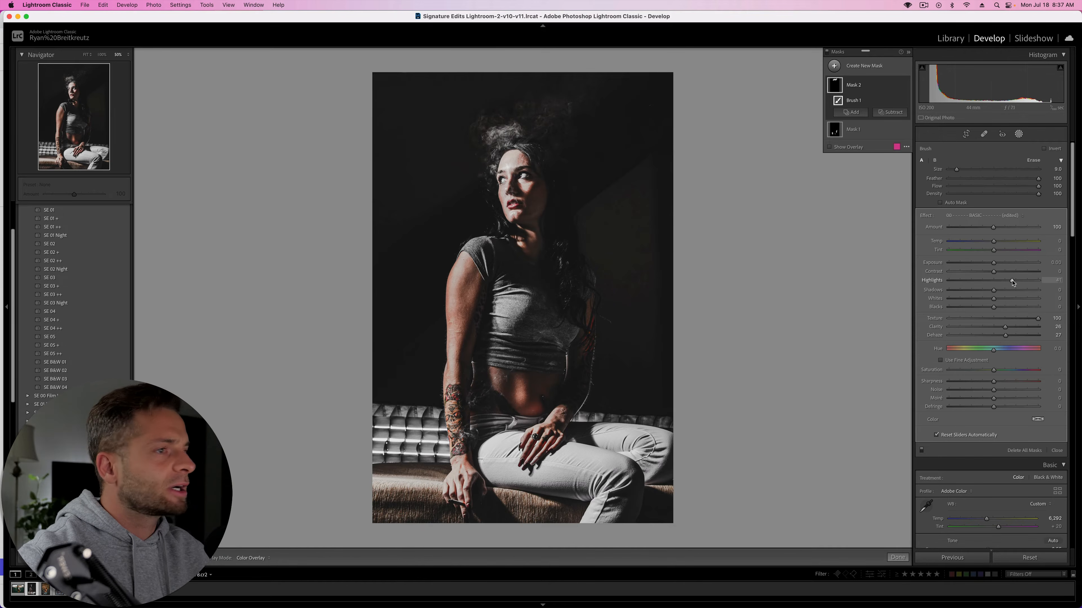
drag(1013, 283, 1063, 286)
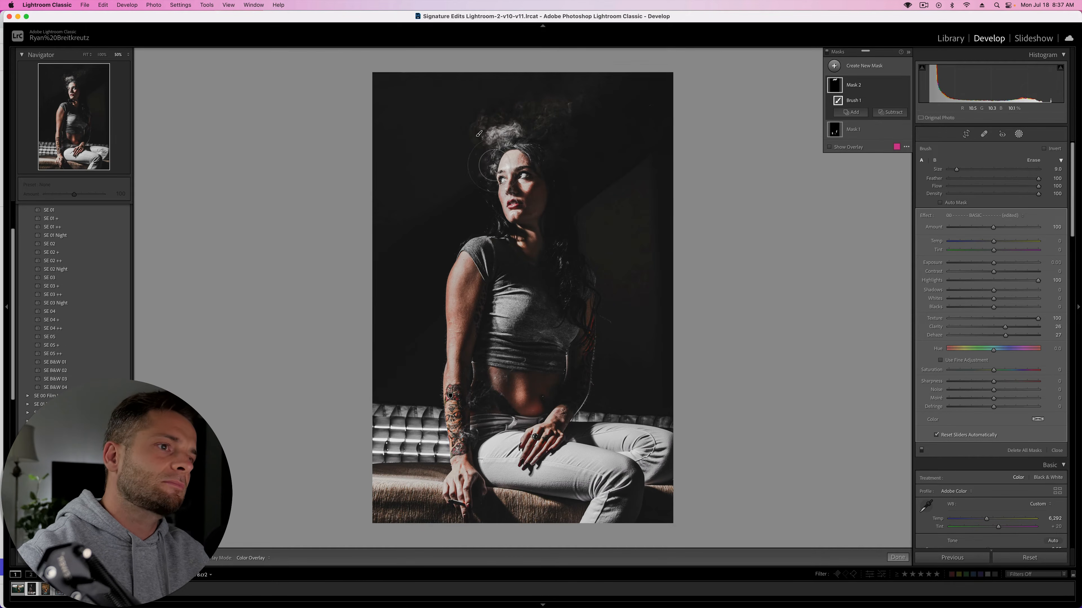
scroll(492, 165, down, 5)
drag(494, 165, 491, 196)
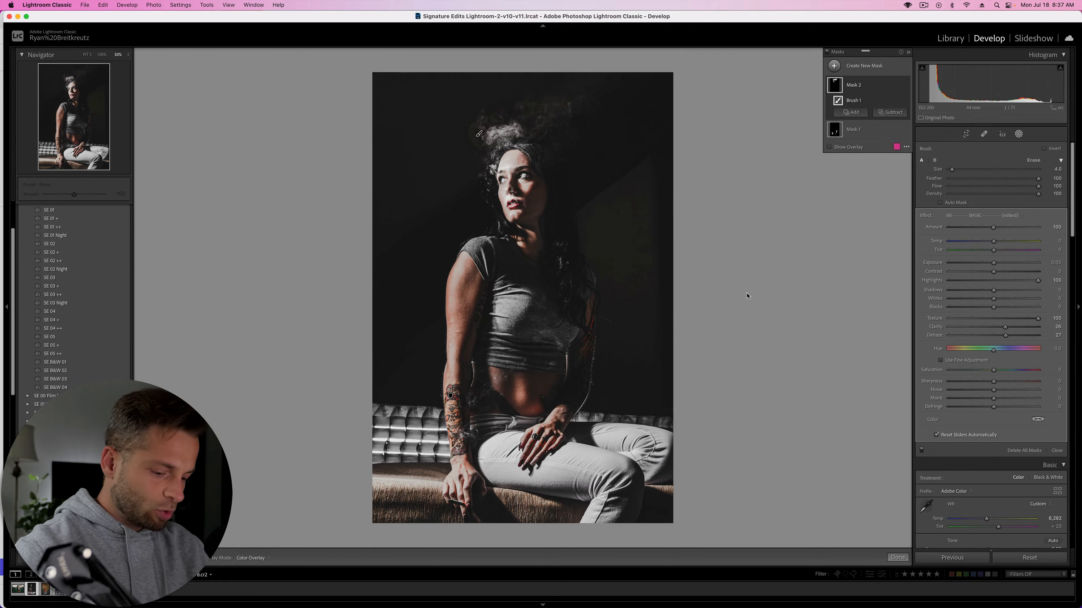
- Paint a third brush mask along the shaded inner edges of both arms and the shirt's side, with the interface dimmed
key(l)
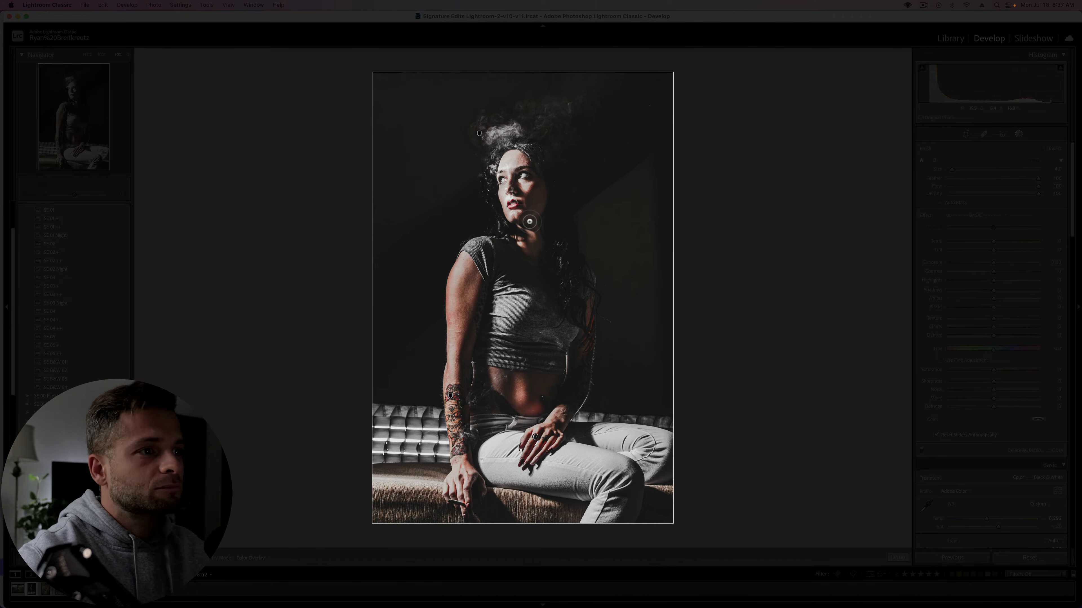
key(bracketleft)
key(bracketleft)
key(bracketleft)
key(bracketleft)
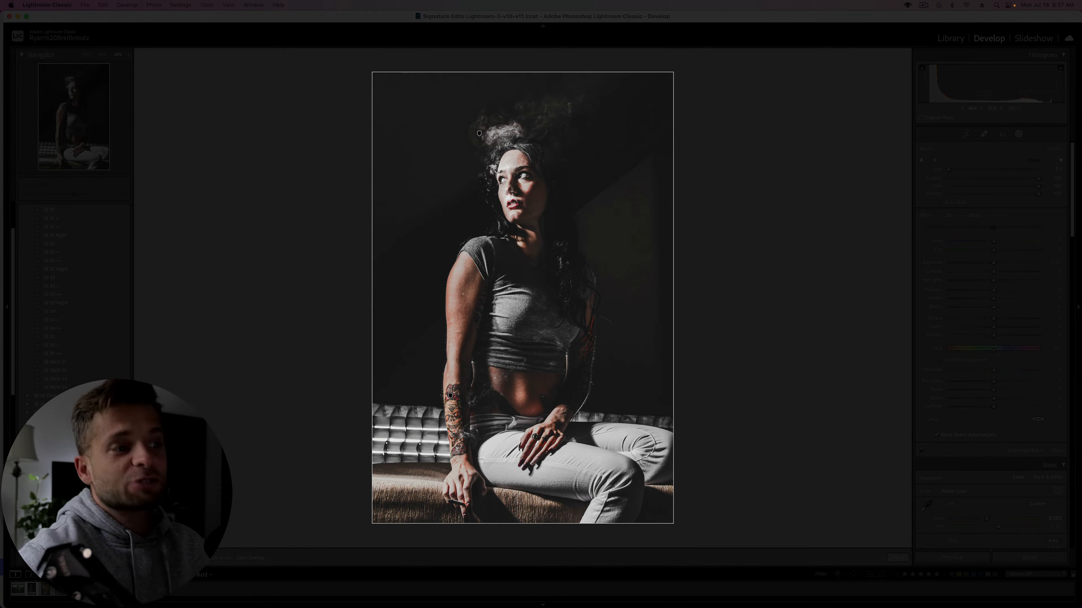
key(bracketright)
mouse_move(473, 268)
mouse_down()
mouse_move(461, 305)
mouse_move(472, 409)
mouse_up()
mouse_move(571, 343)
mouse_down()
mouse_move(580, 381)
mouse_move(563, 401)
mouse_up()
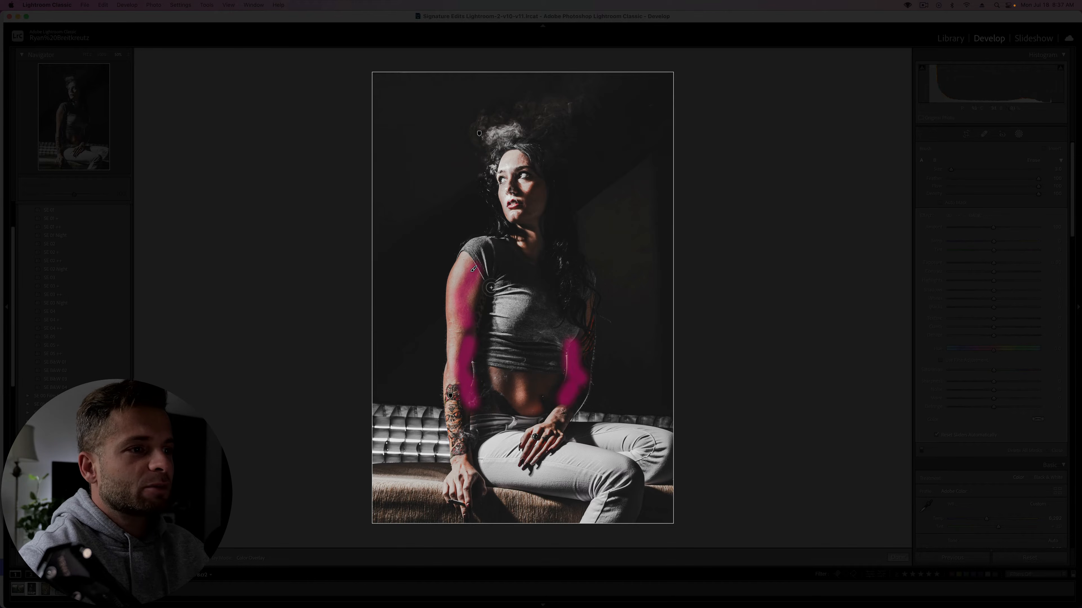
drag(491, 288, 474, 332)
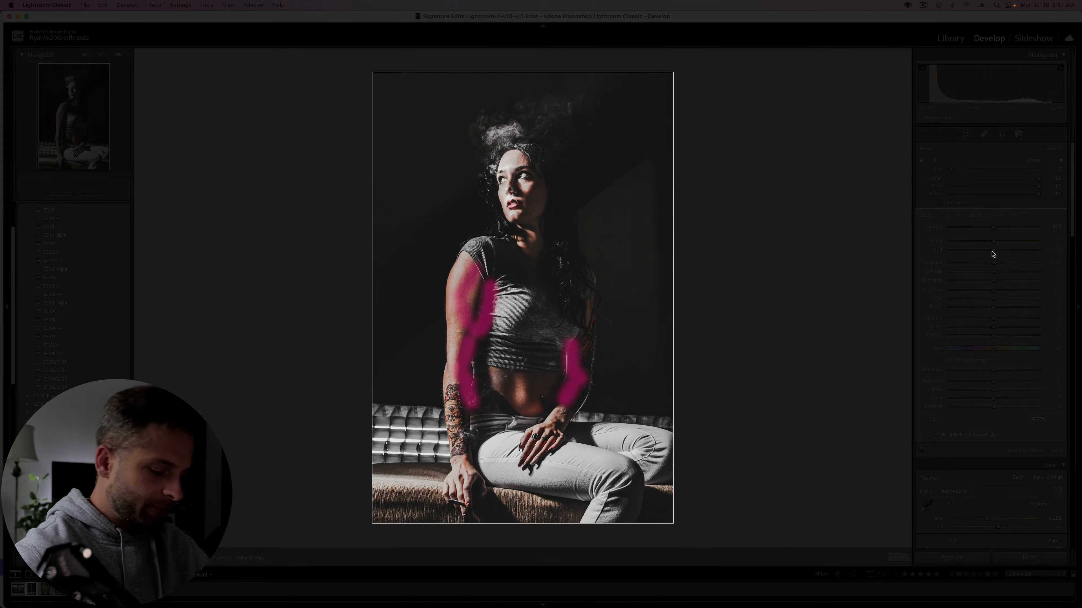
- Restore the interface lighting, hide the mask overlay and darken the arm mask's exposure to -0.61
key(l)
key(l)
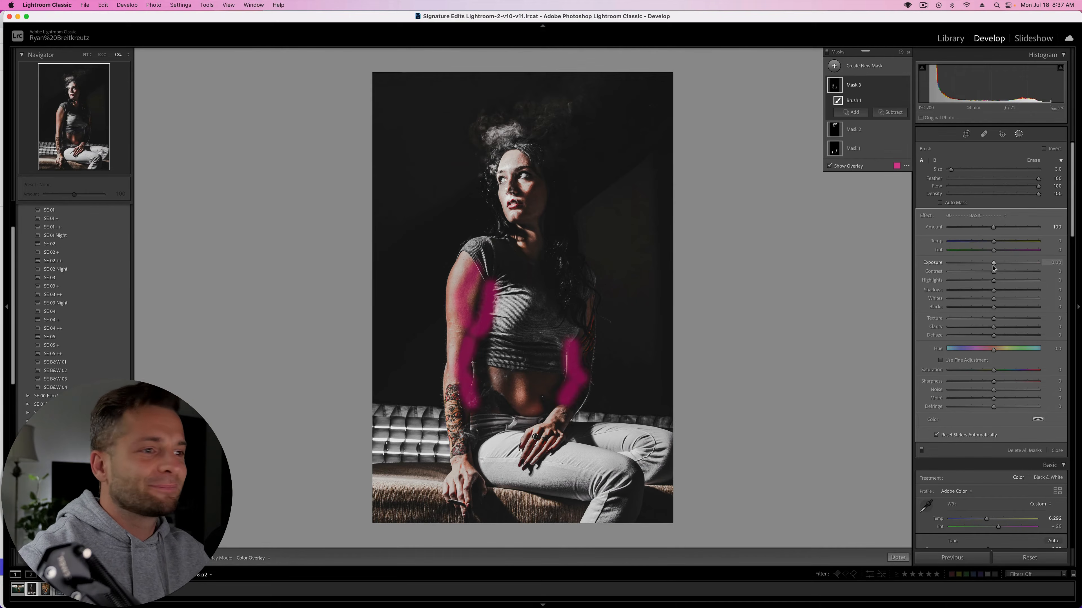
key(o)
mouse_move(993, 263)
mouse_down()
mouse_move(976, 267)
mouse_move(987, 268)
mouse_up()
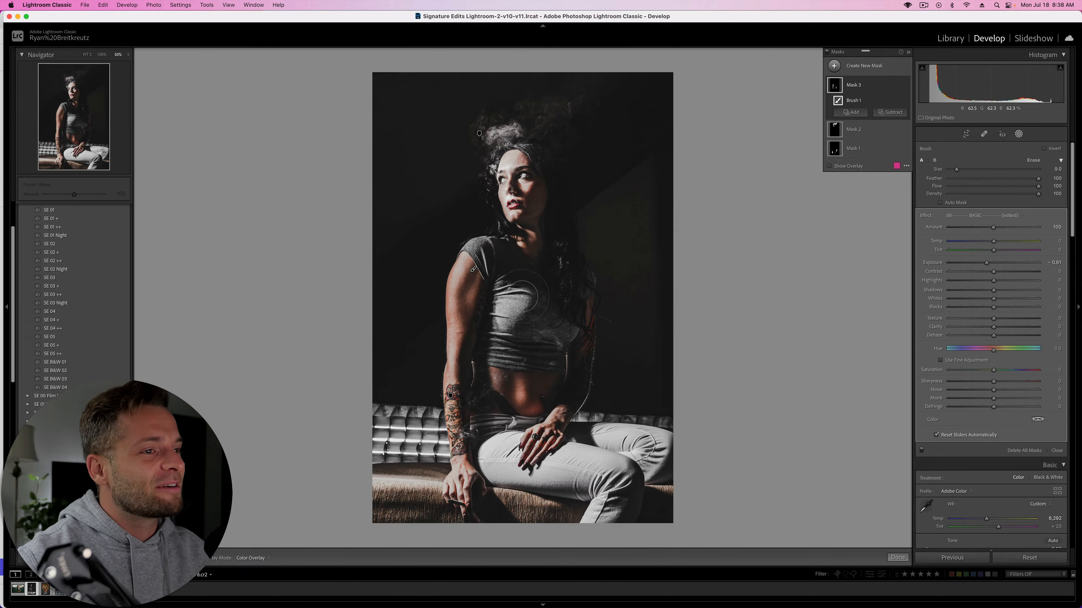
- Extend the darkening mask over the shirt and stomach with a larger brush, compare with the unedited photo and close masking
scroll(510, 275, up, 4)
mouse_move(501, 261)
mouse_down()
mouse_move(538, 282)
mouse_move(546, 305)
mouse_move(517, 337)
mouse_move(501, 339)
mouse_move(526, 350)
mouse_move(501, 391)
mouse_move(507, 381)
mouse_move(510, 408)
mouse_move(542, 399)
mouse_up()
scroll(518, 365, down, 3)
scroll(502, 390, up, 1)
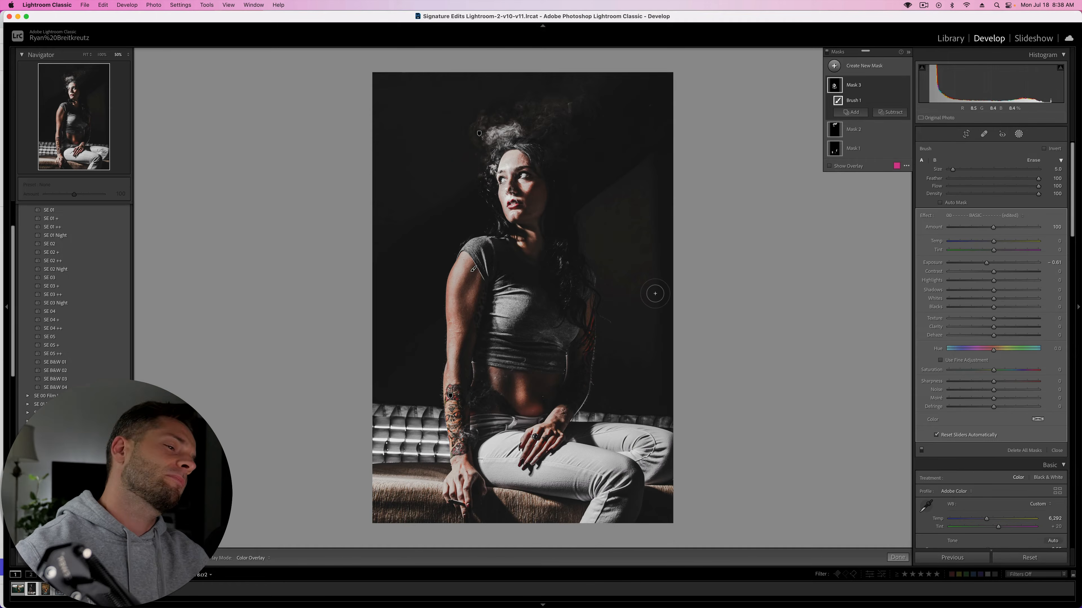
key(backslash)
key(backslash)
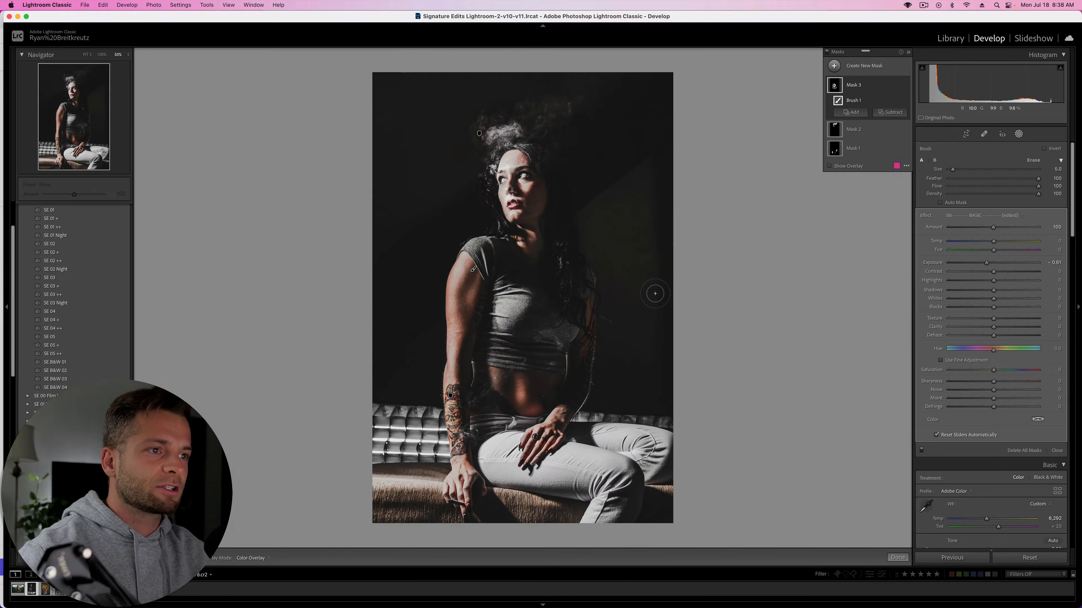
key(backslash)
key(backslash)
key(k)
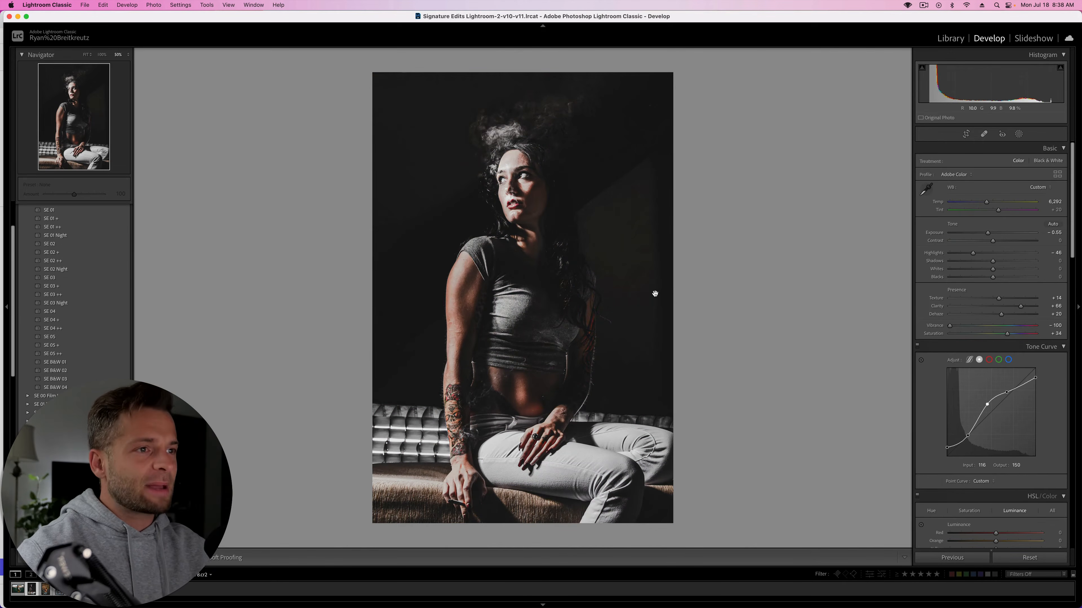
- Open the street portrait of the woman in orange sunglasses and reset its settings after trying a cooler temperature
key(Right)
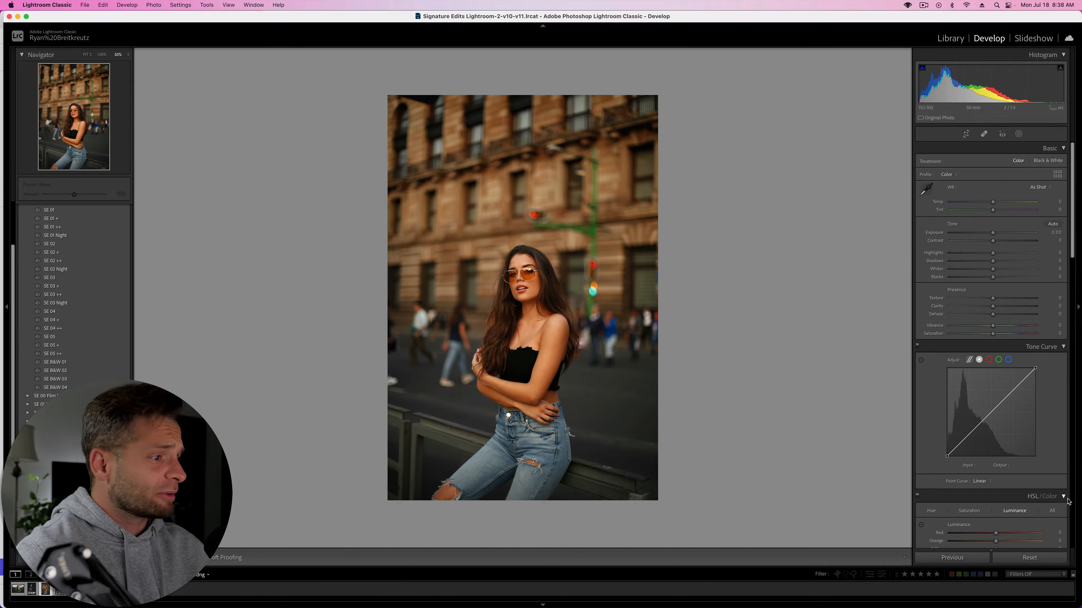
key(backslash)
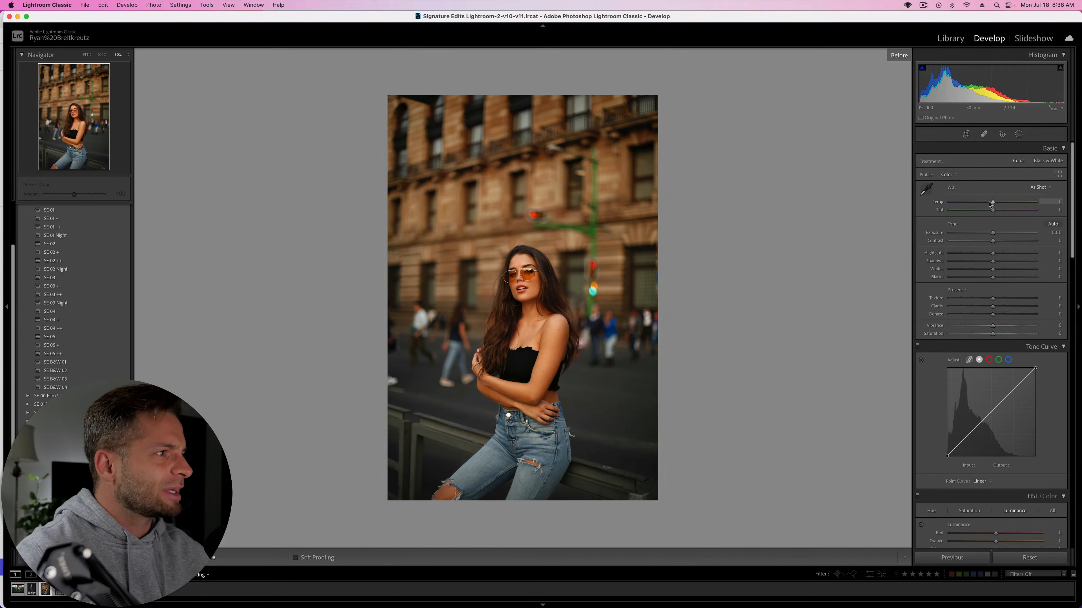
drag(992, 202, 989, 203)
click(1031, 558)
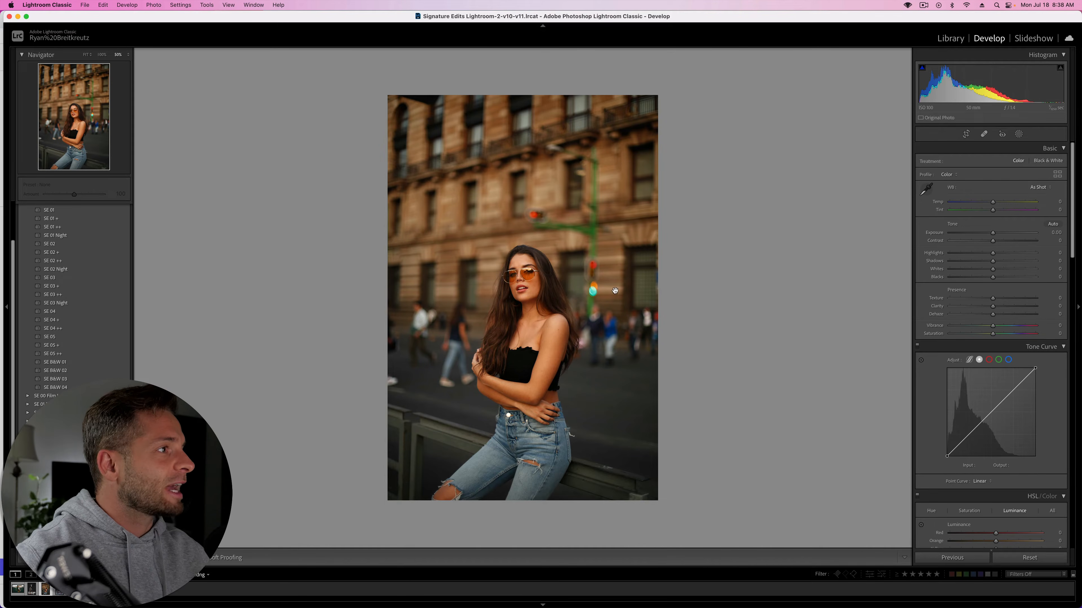
- Examine the unedited street portrait at several magnifications, from the full frame to a closer view of the woman
key(super+equal)
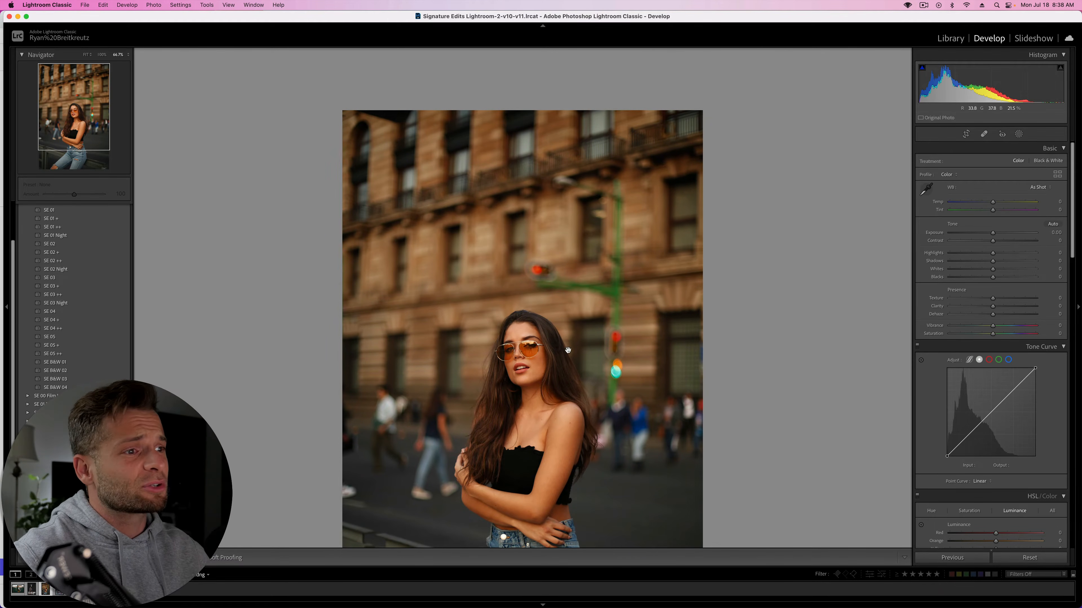
scroll(568, 350, down, 2)
scroll(568, 350, down, 5)
scroll(567, 350, up, 2)
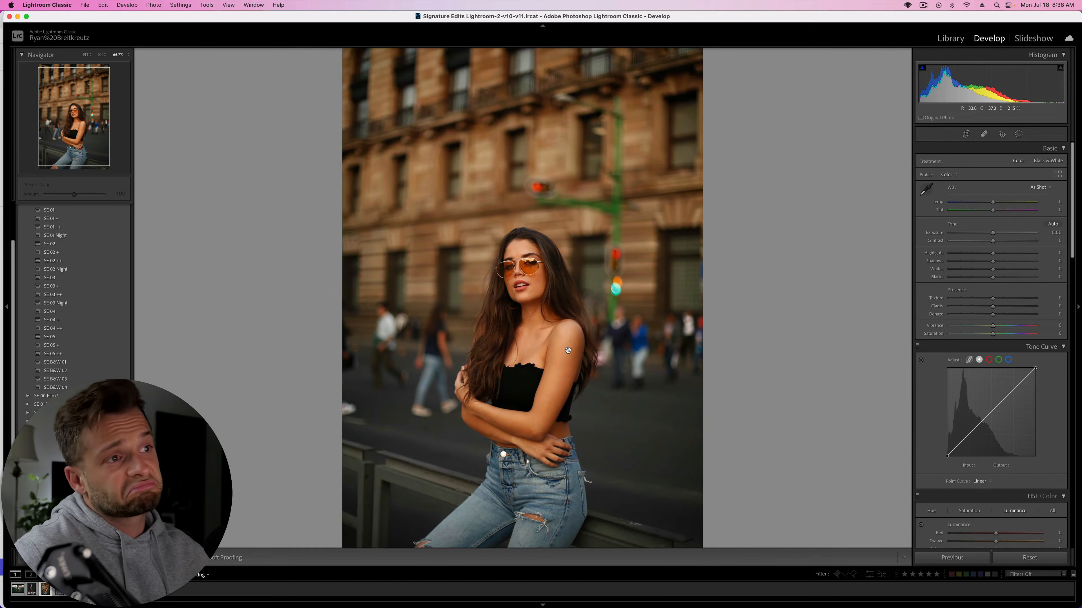
scroll(568, 350, down, 1)
scroll(568, 350, up, 4)
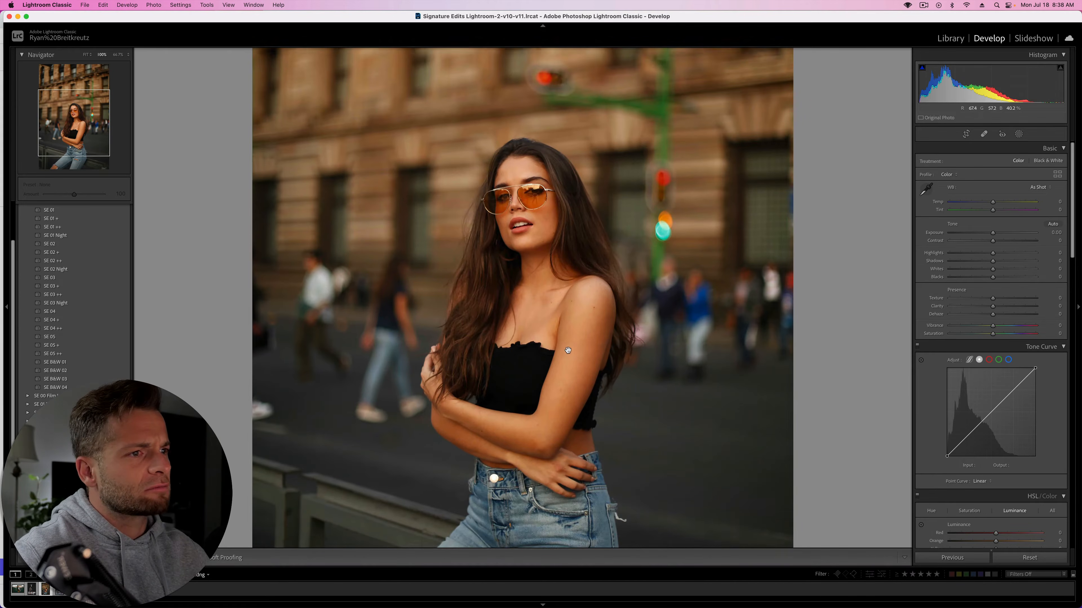
click(567, 350)
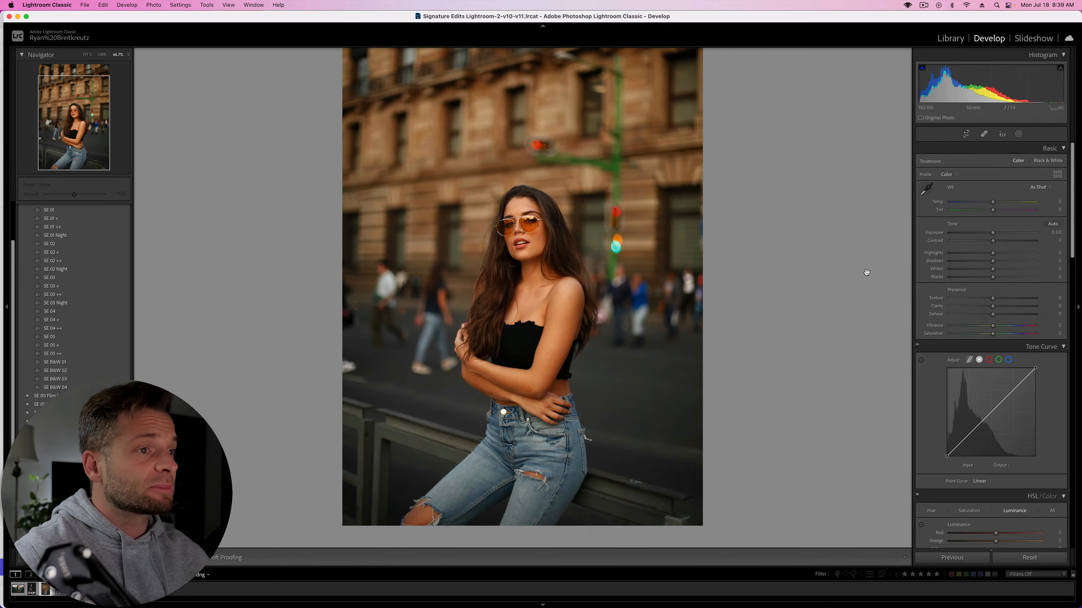
scroll(866, 273, down, 2)
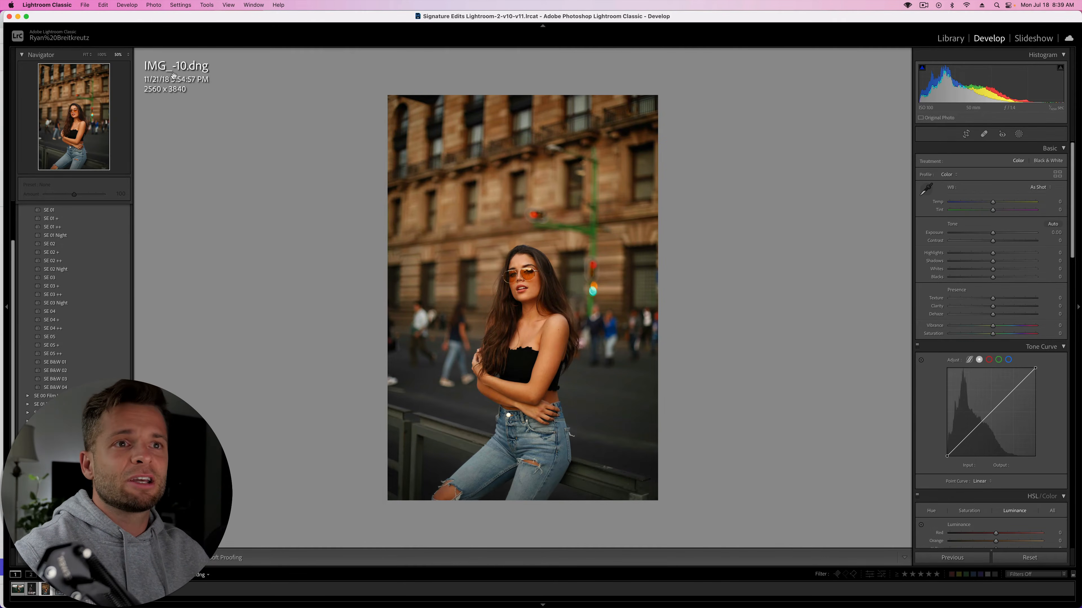
- Cycle the photo info overlay to display the file name with shutter speed, aperture, ISO and lens
key(i)
key(i)
key(i)
key(i)
key(i)
key(i)
key(i)
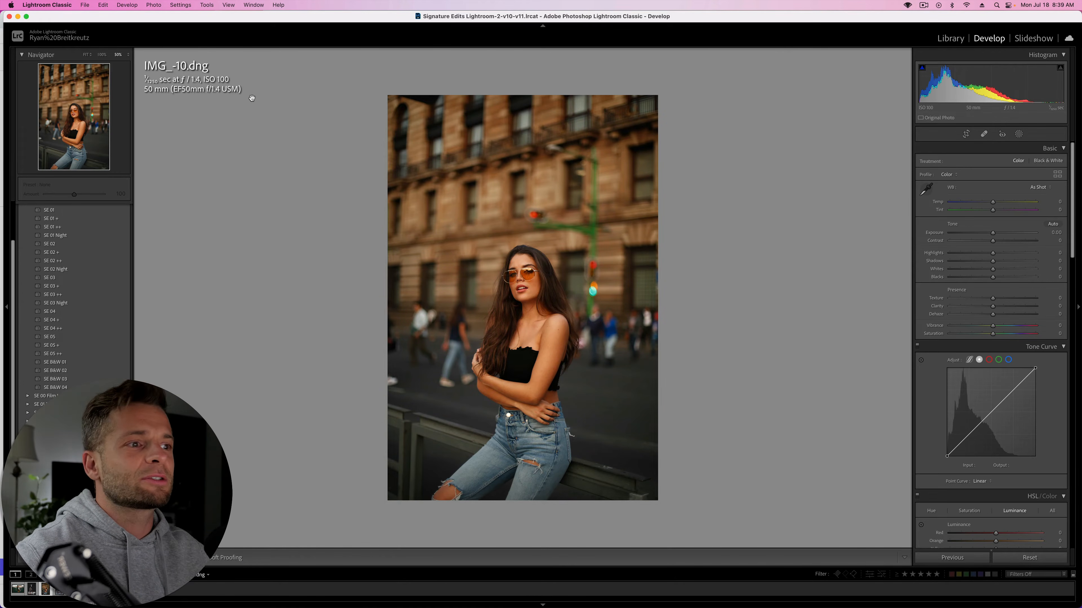
- Cool the white balance temperature to -6 and check the woman's face and skin up close
click(502, 346)
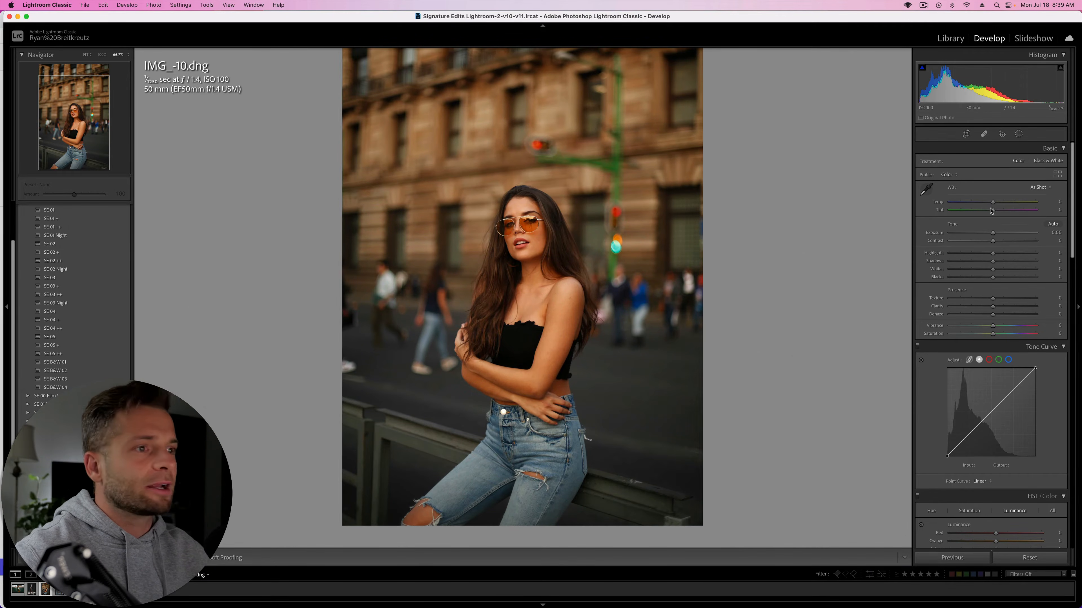
mouse_move(989, 205)
mouse_down()
mouse_move(979, 204)
mouse_move(990, 204)
mouse_up()
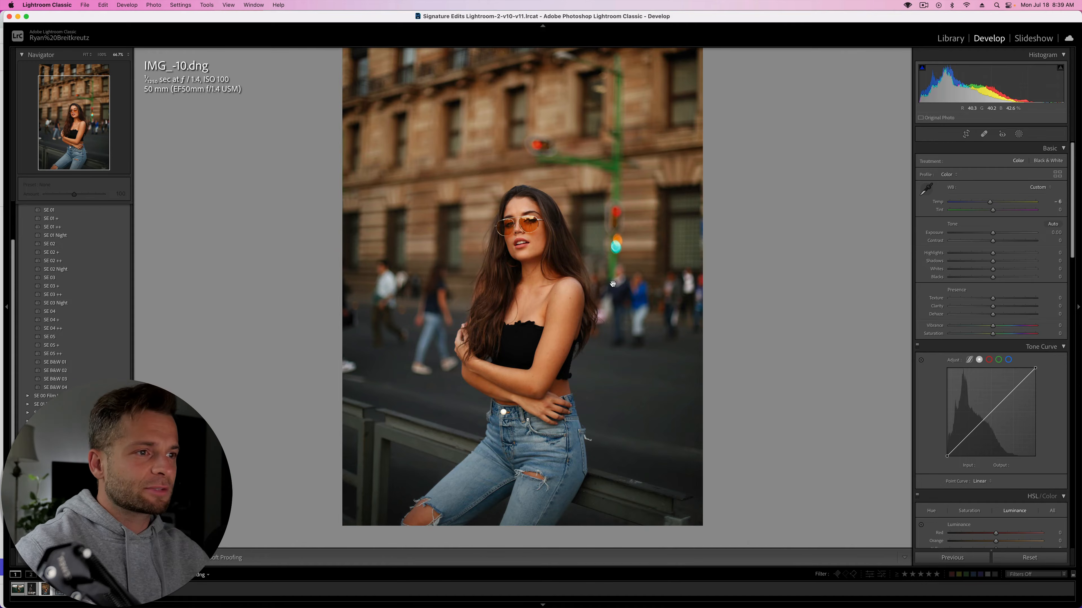
click(539, 258)
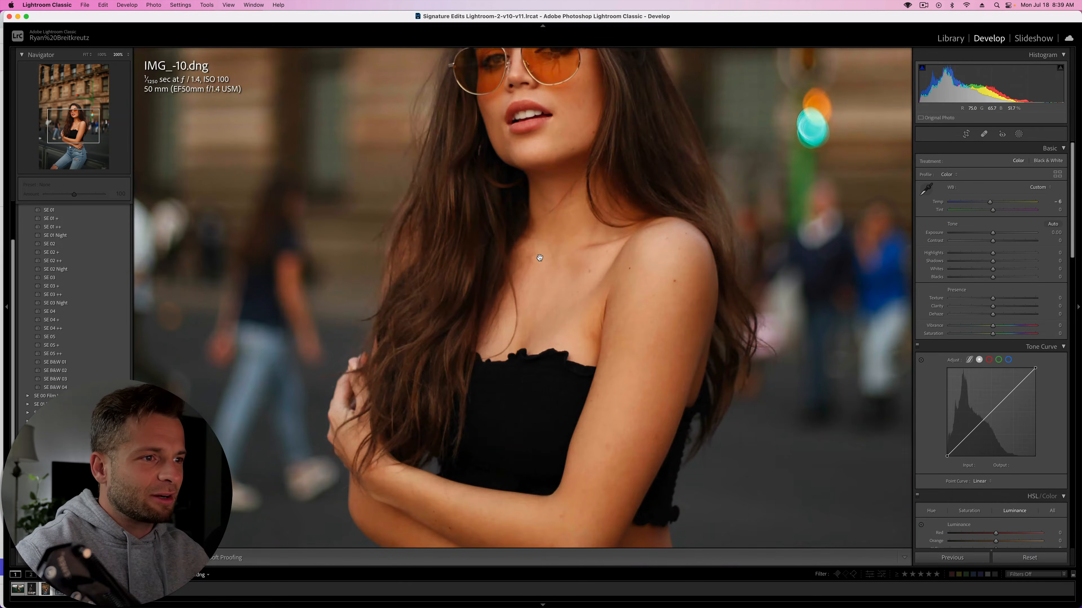
scroll(514, 344, down, 3)
scroll(515, 344, up, 5)
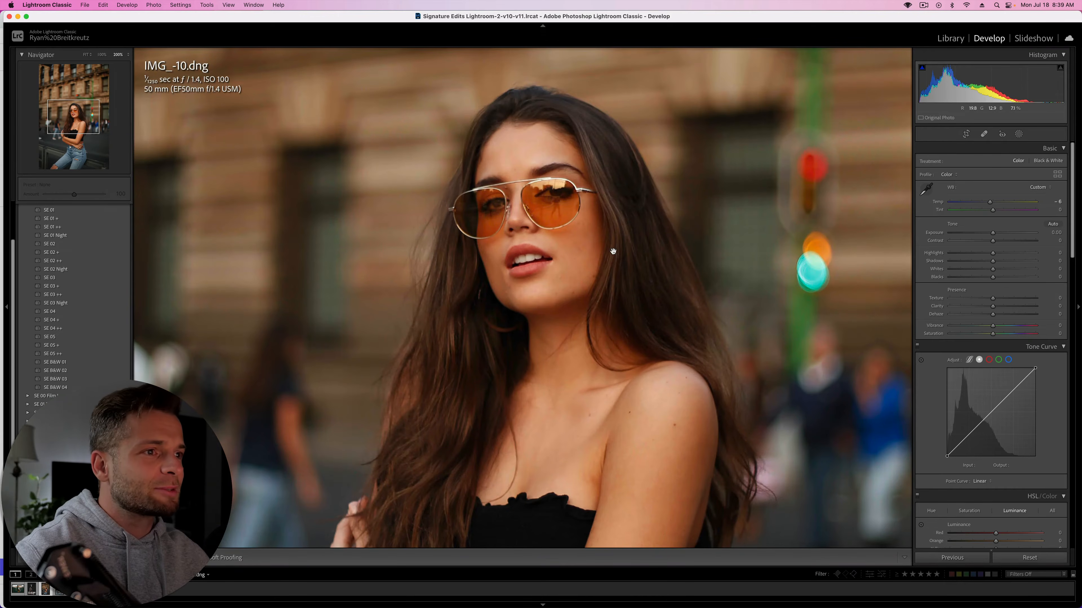
click(613, 251)
scroll(613, 251, up, 3)
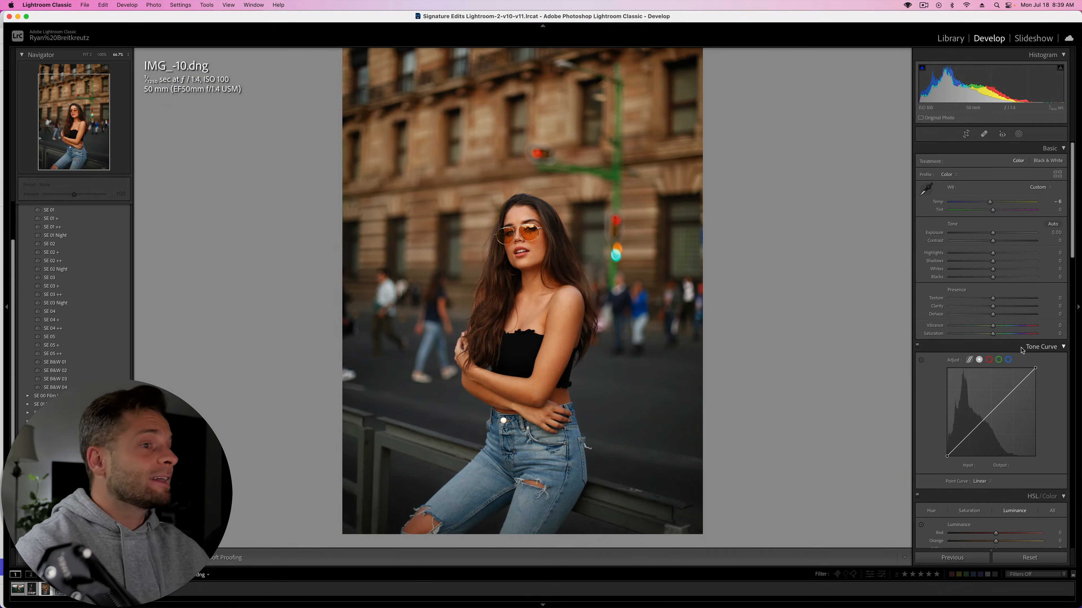
- Reduce the skin noise with luminance noise reduction at 54, detail at 85 and contrast at 54, judging it close up
scroll(1008, 403, down, 10)
scroll(1008, 403, down, 3)
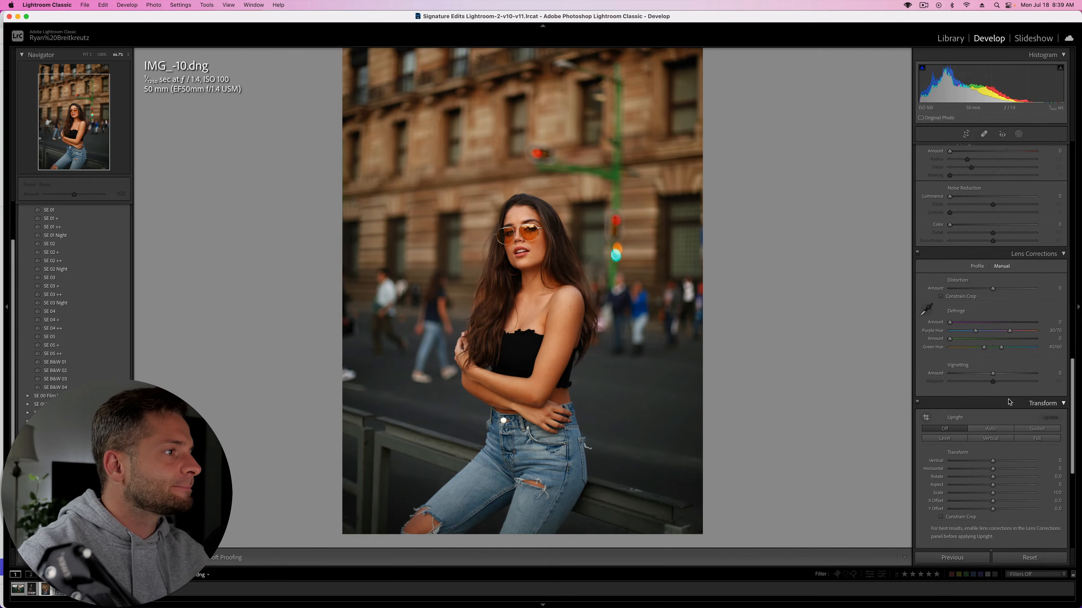
key(super+equal)
key(super+equal)
key(super+equal)
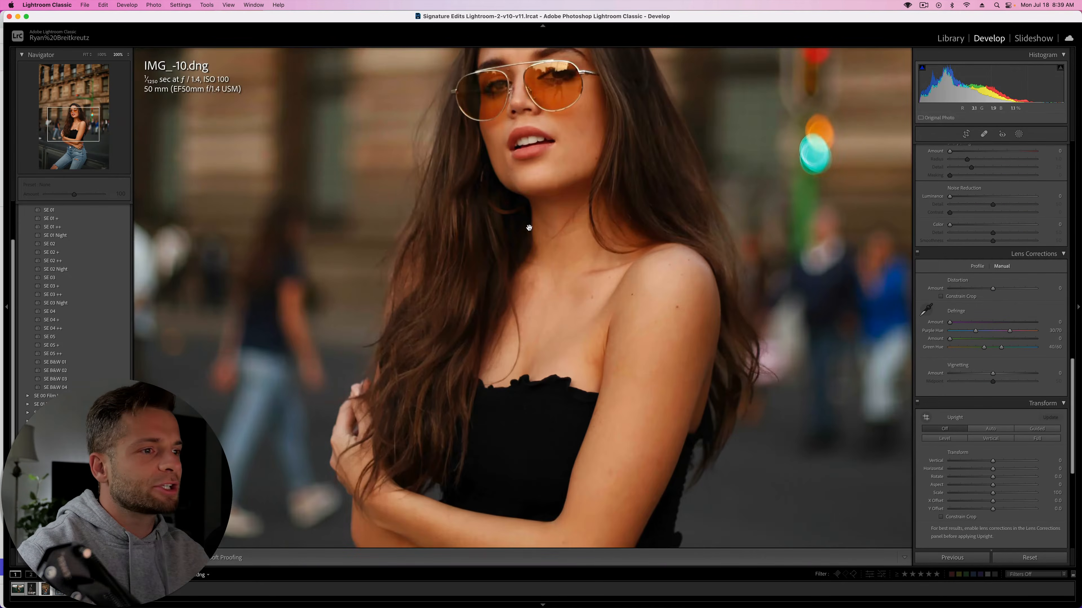
scroll(528, 228, down, 5)
scroll(529, 228, down, 1)
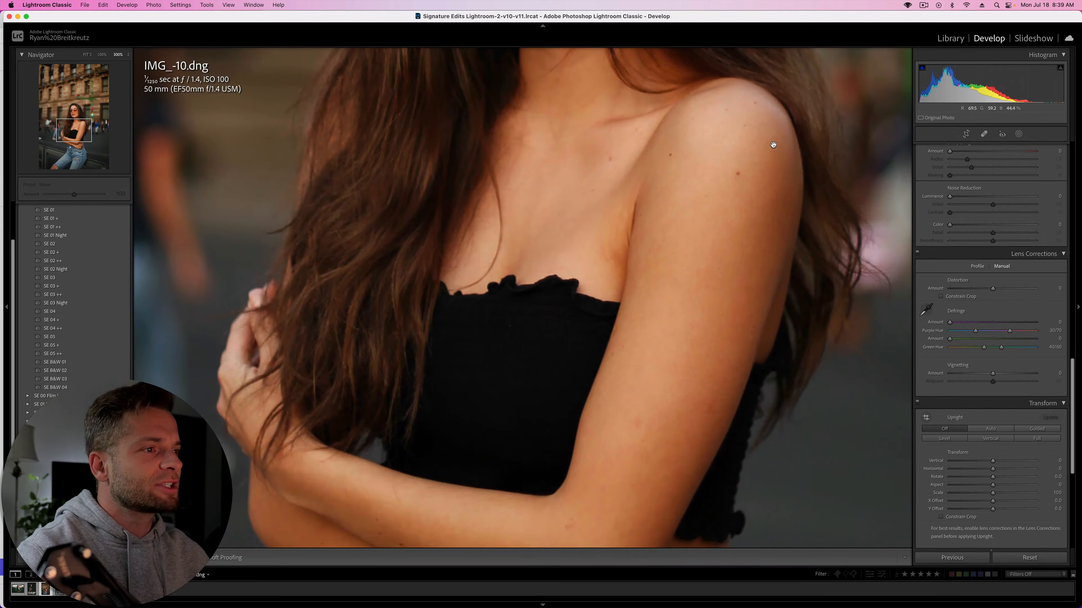
scroll(610, 504, down, 3)
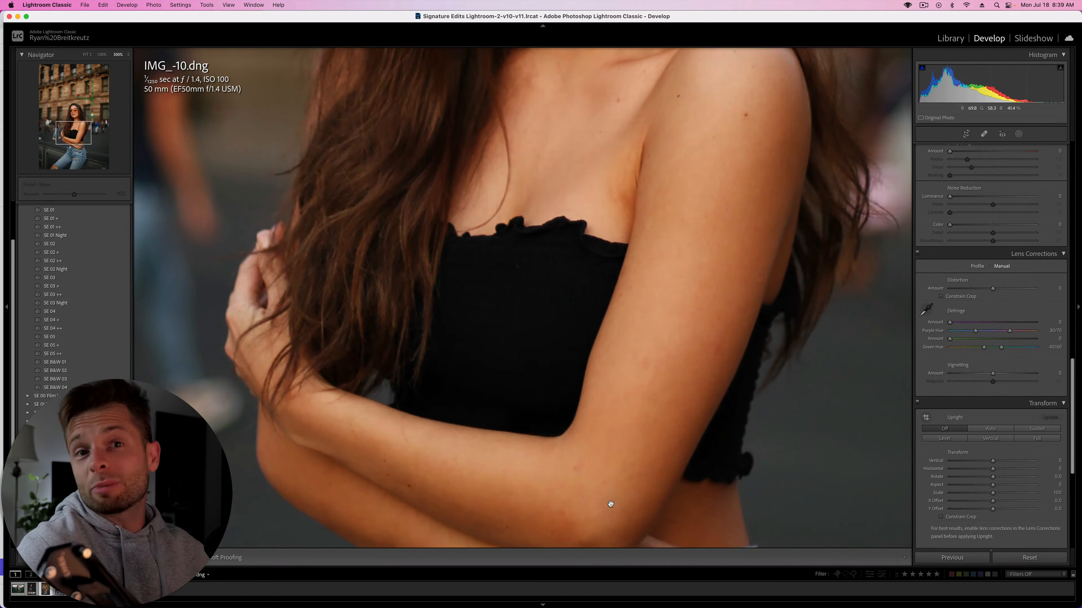
drag(949, 198, 956, 200)
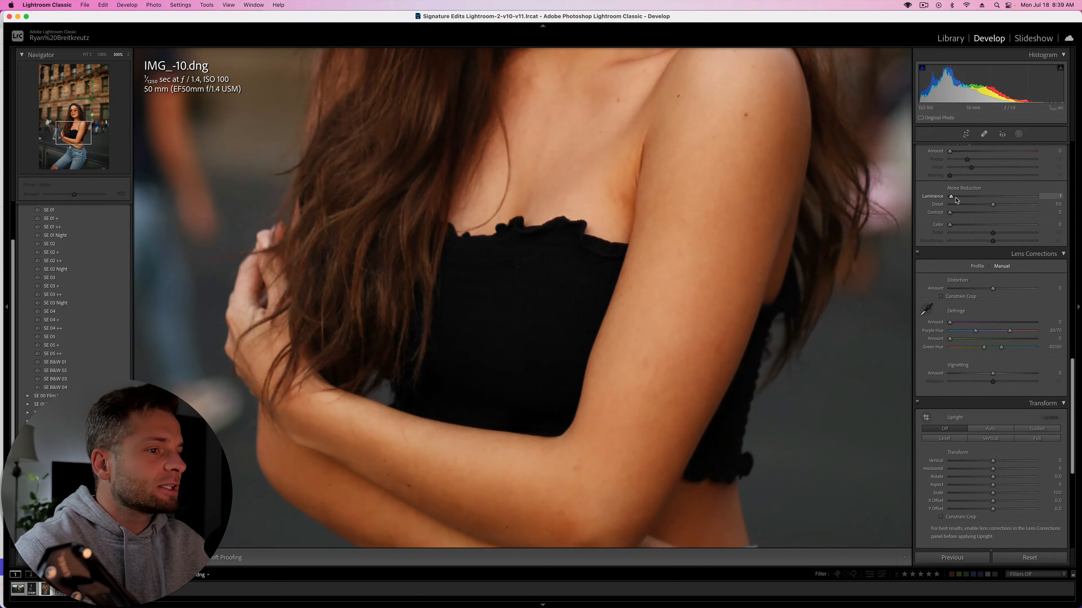
mouse_move(1073, 198)
mouse_down()
mouse_move(729, 175)
mouse_move(1079, 196)
mouse_up()
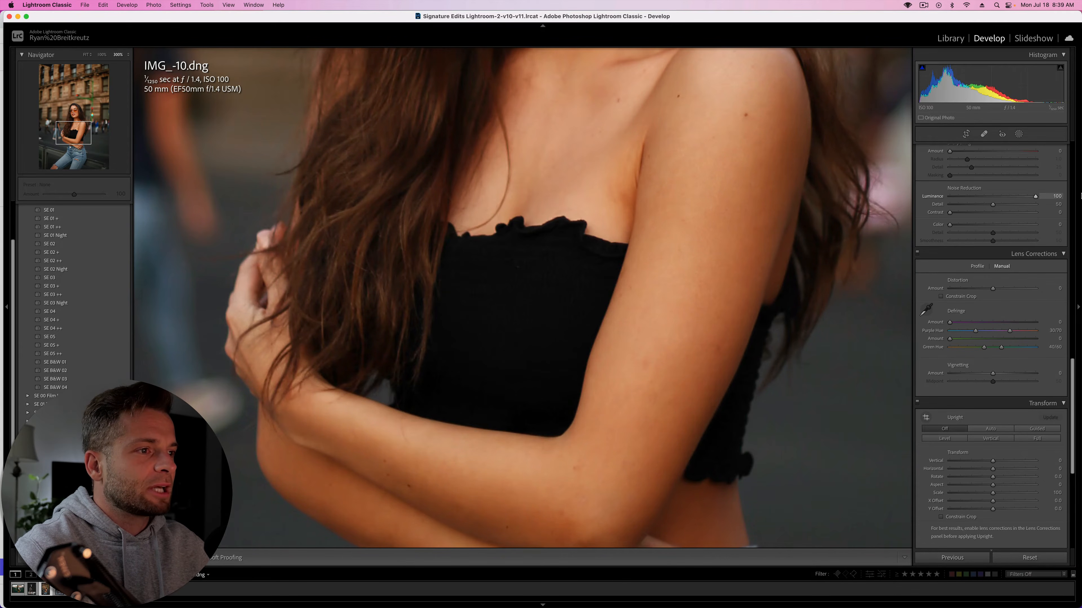
drag(997, 192, 997, 193)
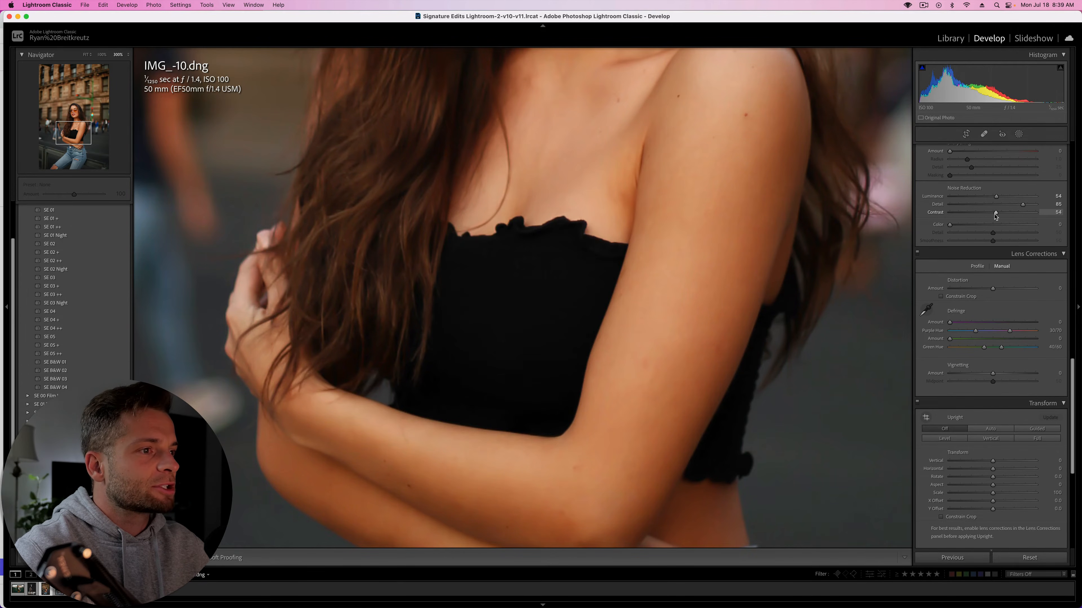
- Raise luminance noise reduction to 84 and check the smoothing in the full photo
key(super+minus)
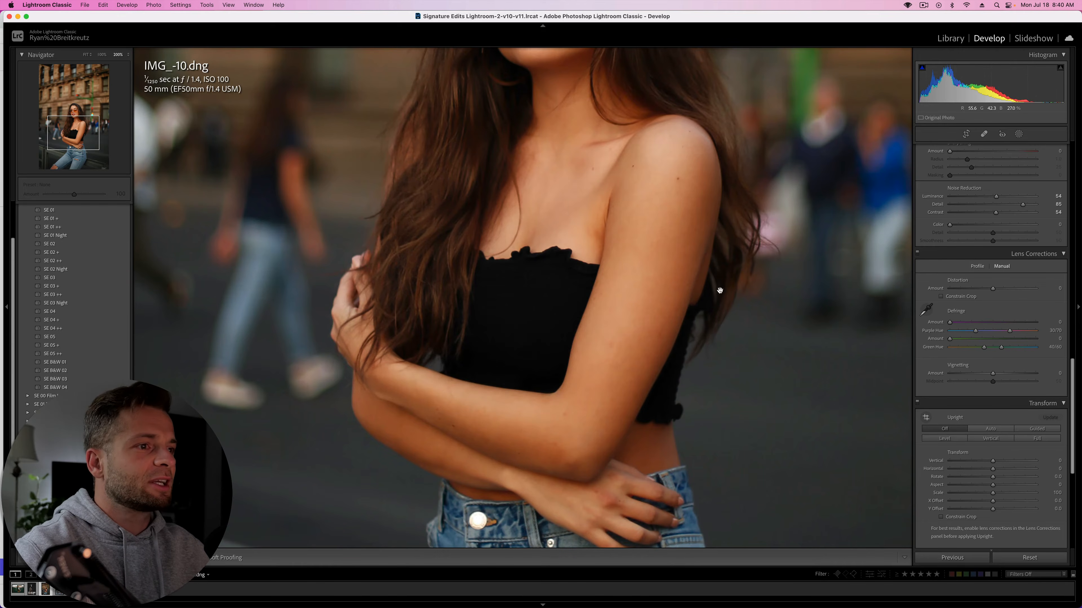
key(Up)
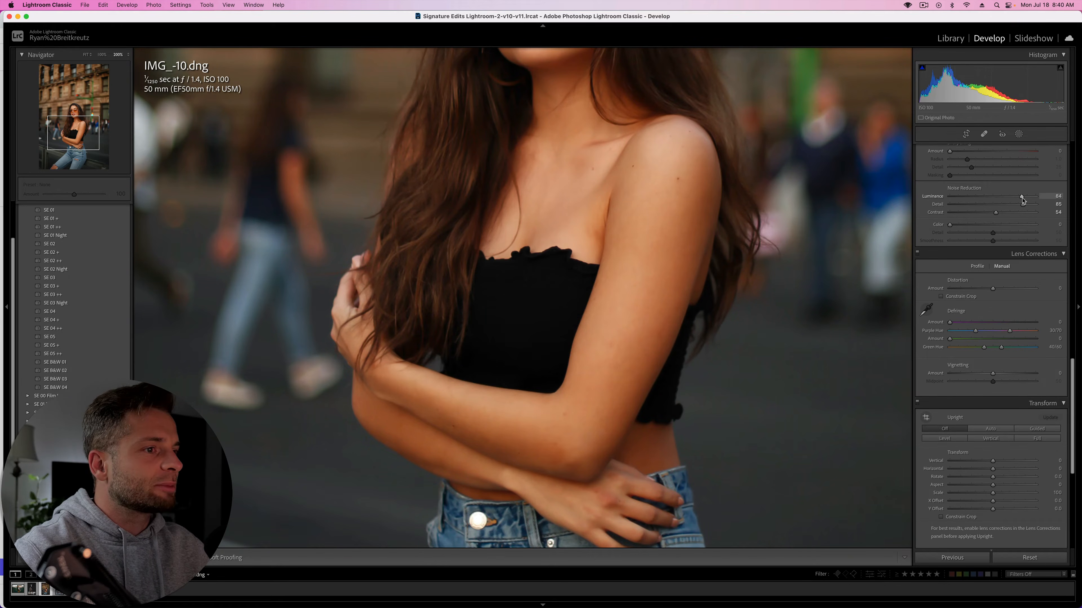
click(652, 265)
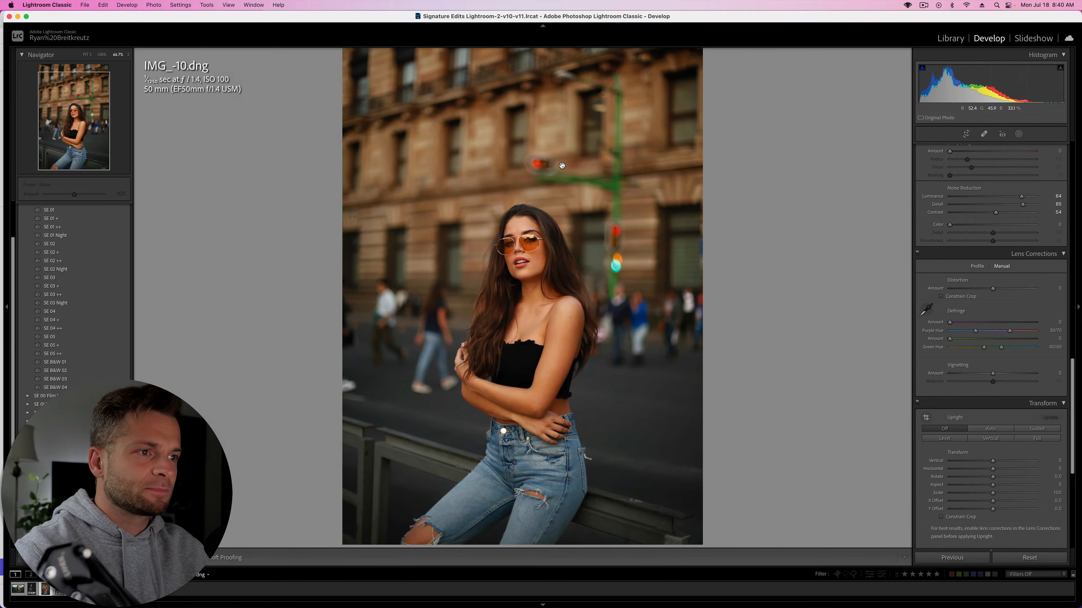
click(598, 234)
- Sharpen the portrait with an amount of 110, radius of 0.8 and masking of 54, judging it on the face
scroll(1024, 180, up, 5)
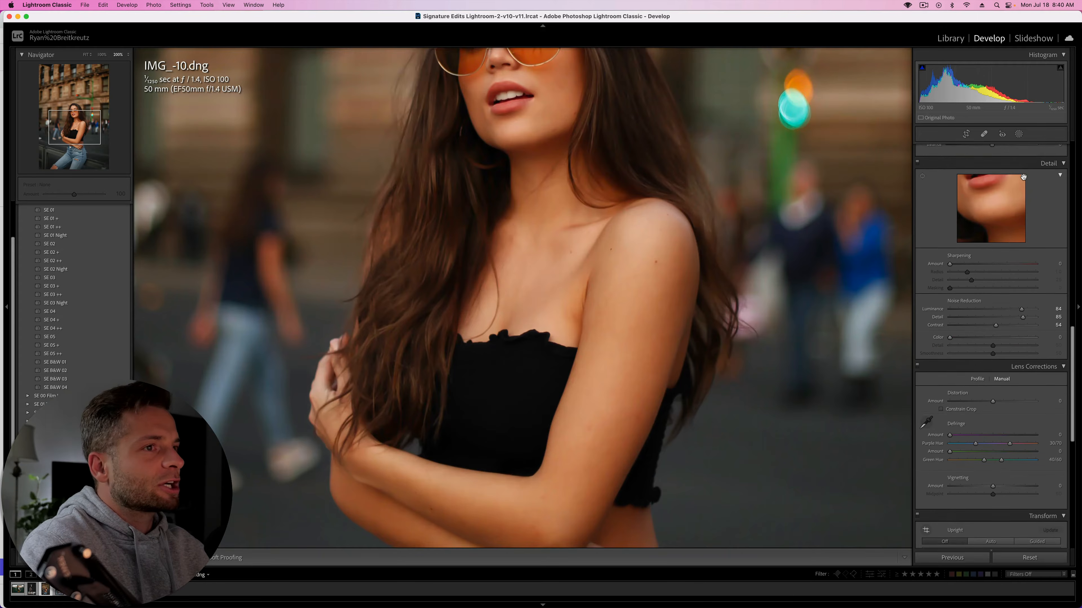
scroll(586, 126, up, 5)
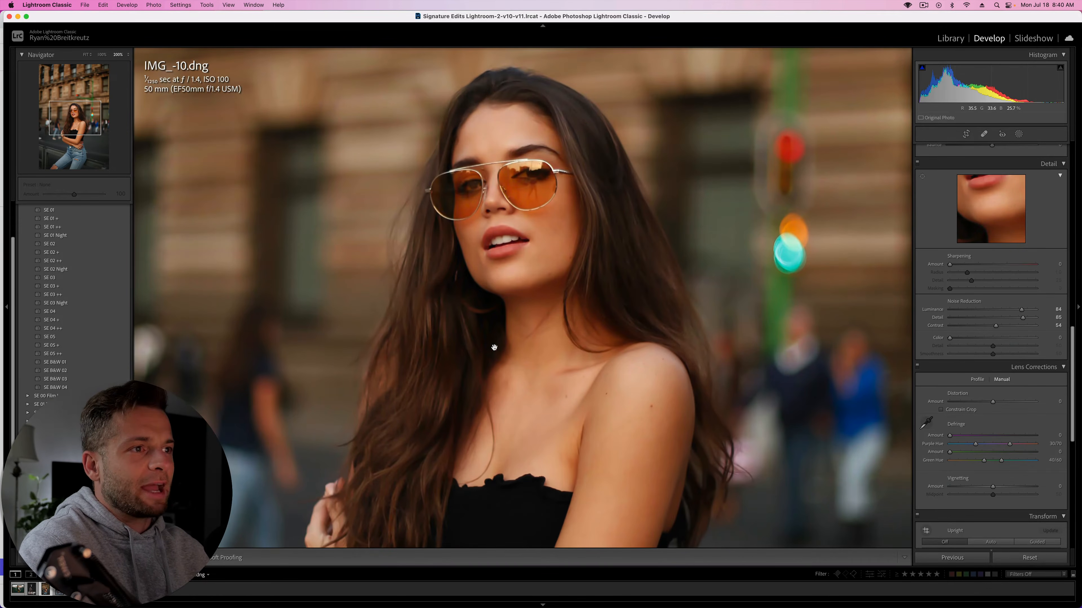
drag(950, 265, 962, 265)
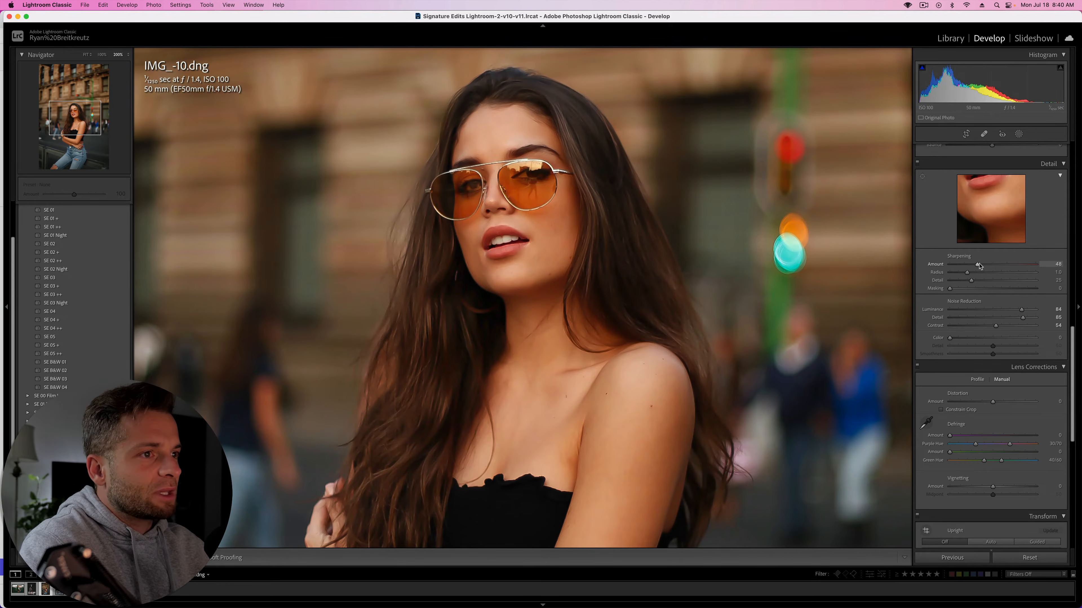
drag(1002, 267, 1000, 266)
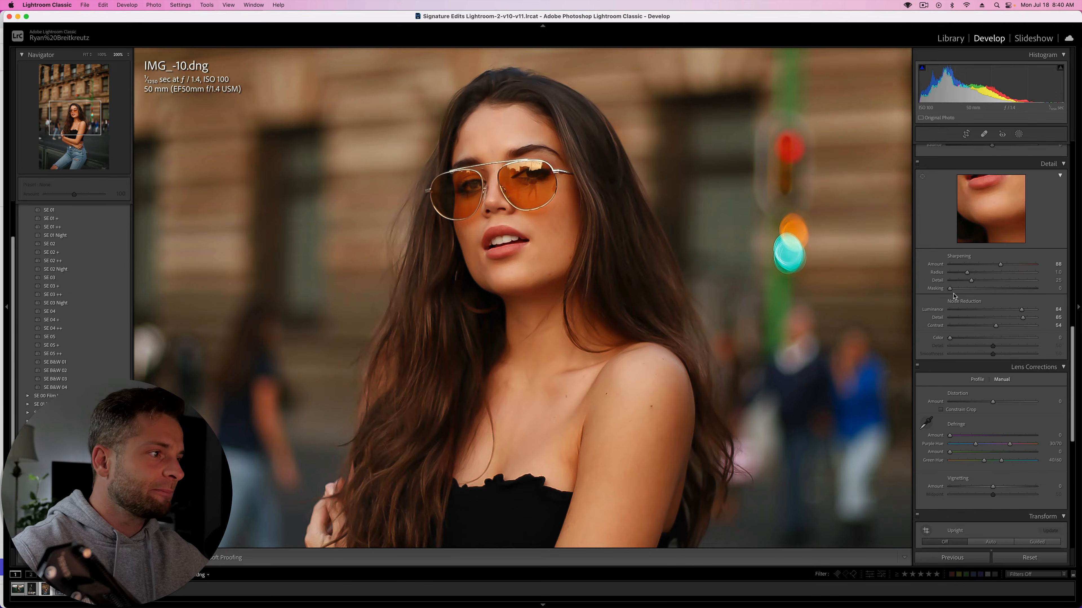
mouse_move(949, 288)
mouse_down()
mouse_move(996, 290)
mouse_move(1004, 267)
mouse_move(960, 274)
mouse_up()
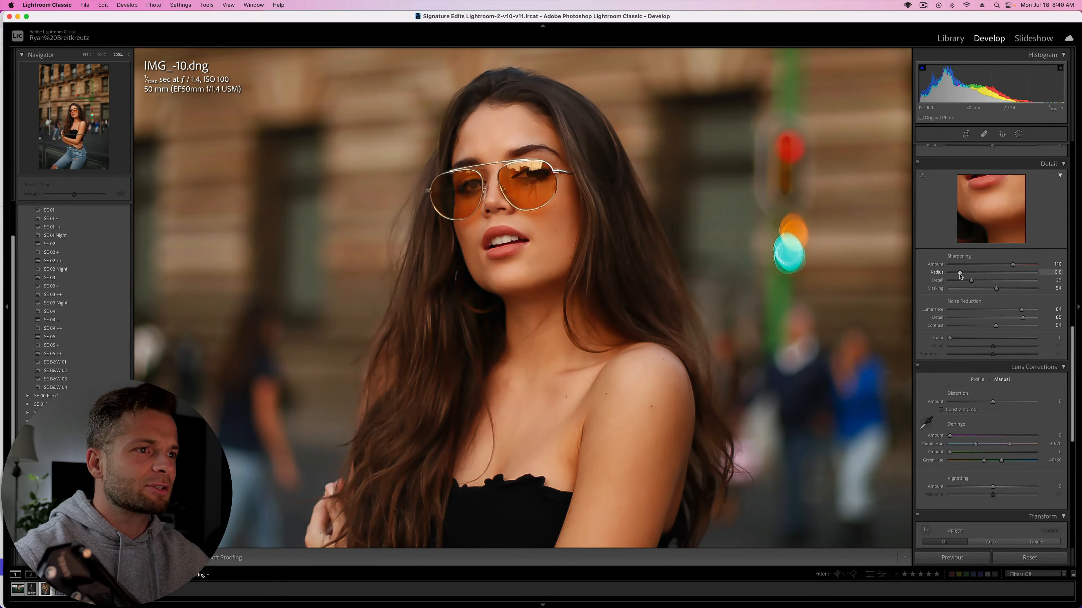
- Compare the face and hair repeatedly with the unedited version of the photo
key(backslash)
key(backslash)
key(backslash)
key(backslash)
key(backslash)
key(backslash)
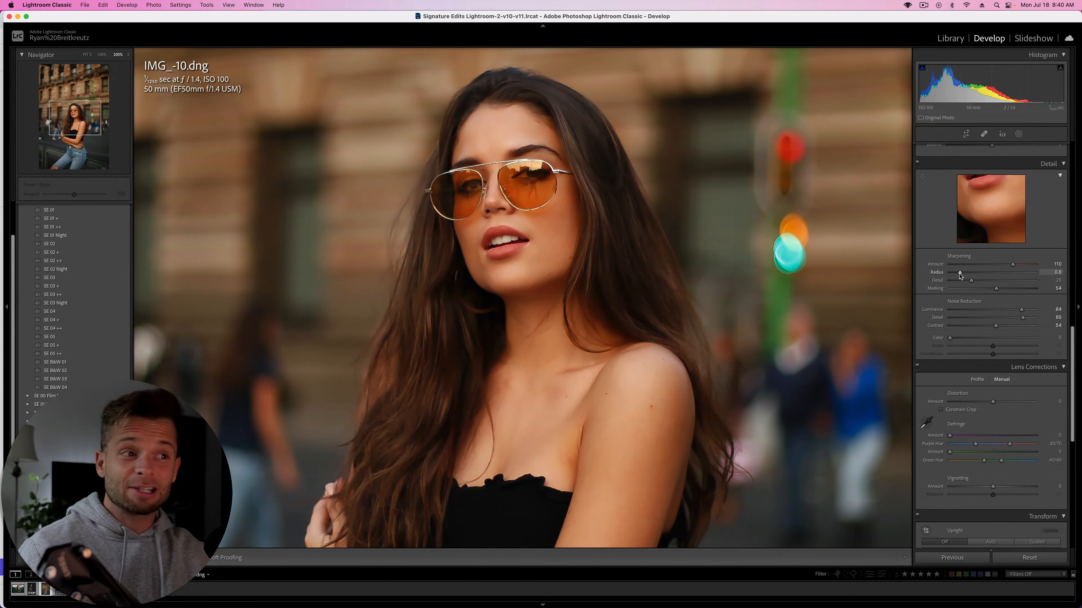
key(backslash)
key(backslash)
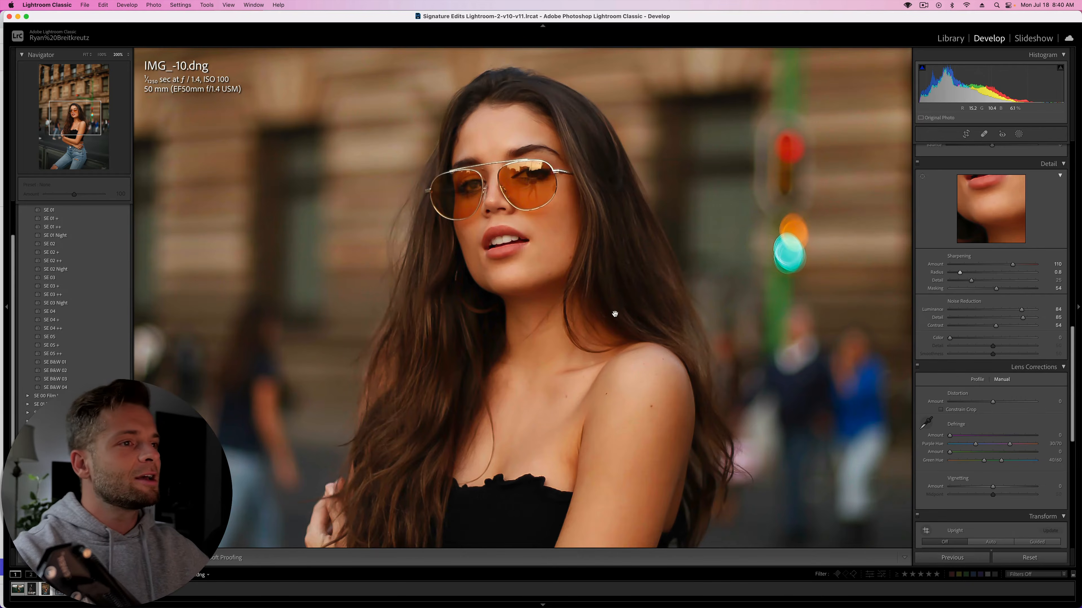
- Create a brush mask and paint it over the woman's long hair on both sides of her face
key(super+minus)
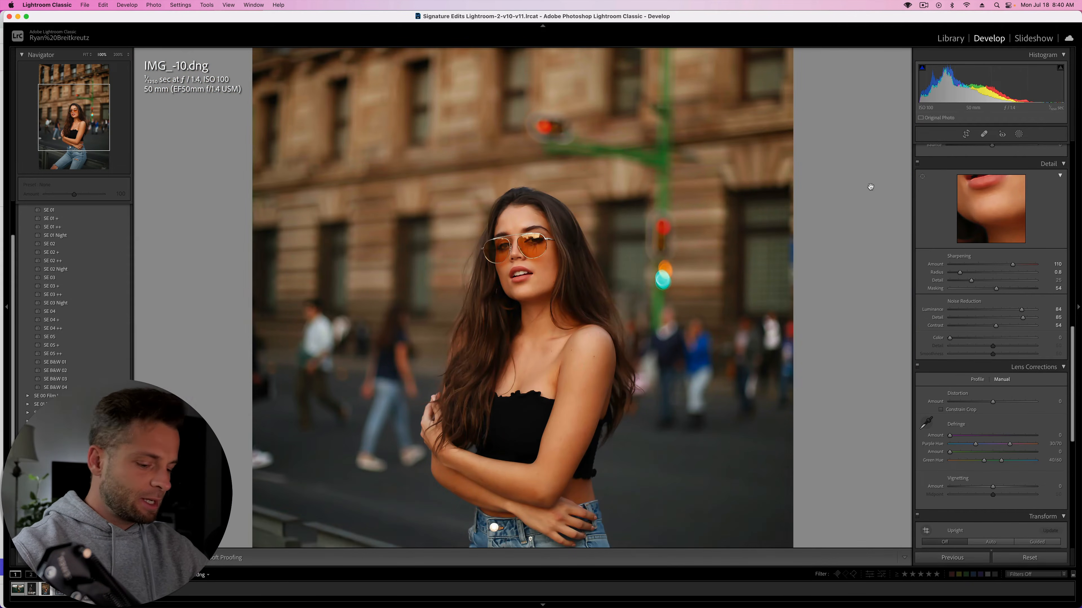
key(k)
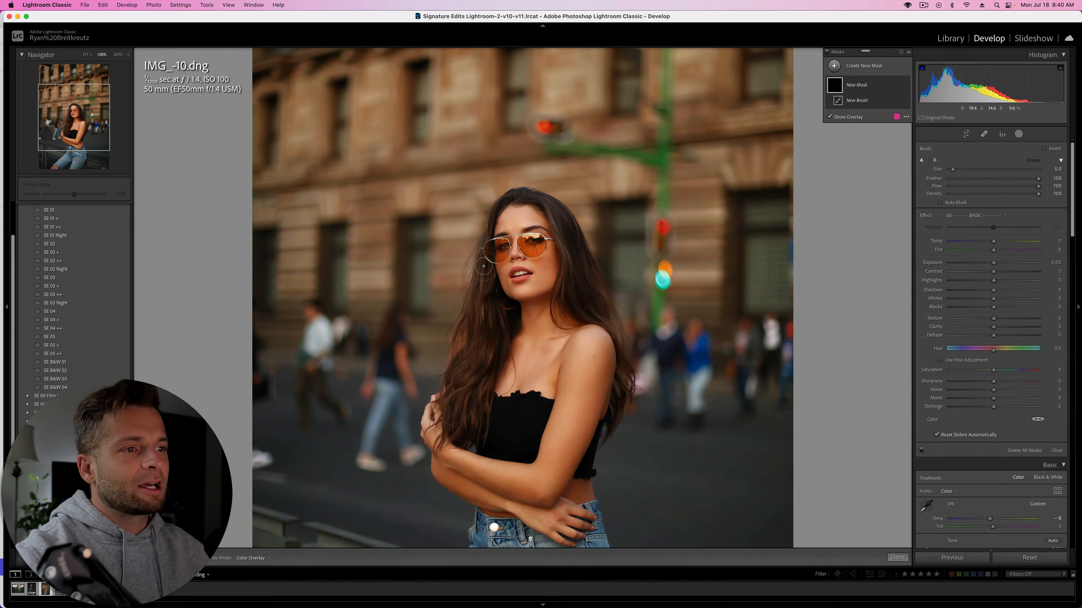
mouse_move(483, 266)
mouse_down()
mouse_move(457, 368)
mouse_move(462, 433)
mouse_move(494, 294)
mouse_up()
mouse_move(486, 241)
mouse_down()
mouse_move(507, 196)
mouse_move(538, 196)
mouse_move(563, 214)
mouse_move(560, 315)
mouse_move(572, 235)
mouse_move(588, 311)
mouse_move(636, 340)
mouse_move(610, 323)
mouse_move(613, 419)
mouse_up()
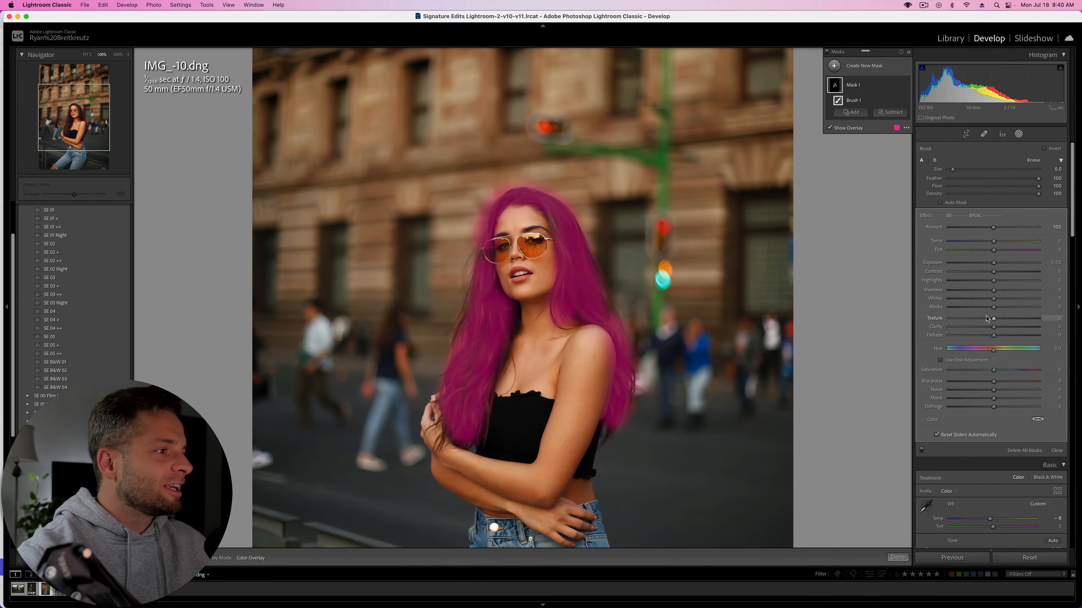
- Set the hair mask's texture to 47 and sharpness to 44, deleting and restoring the mask before inspecting the hair up close
drag(993, 318, 1005, 320)
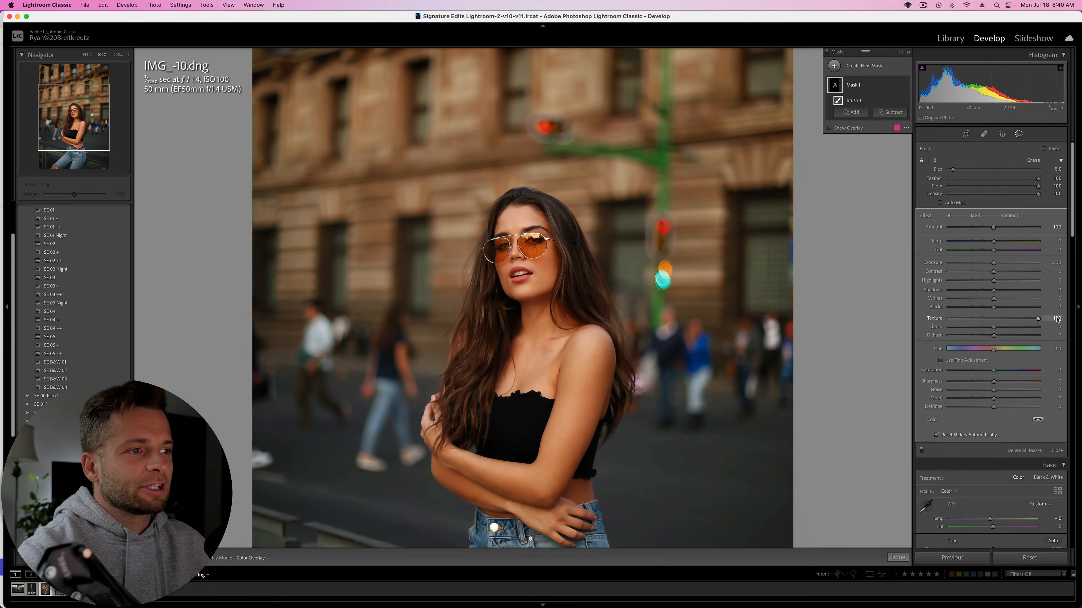
drag(1015, 320, 1013, 319)
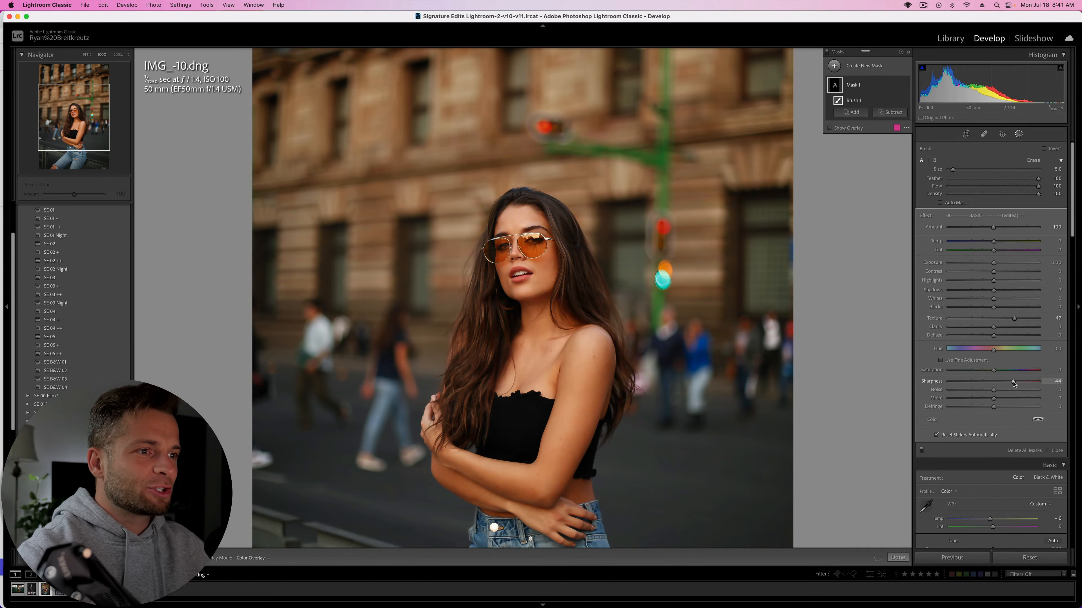
key(BackSpace)
key(super+z)
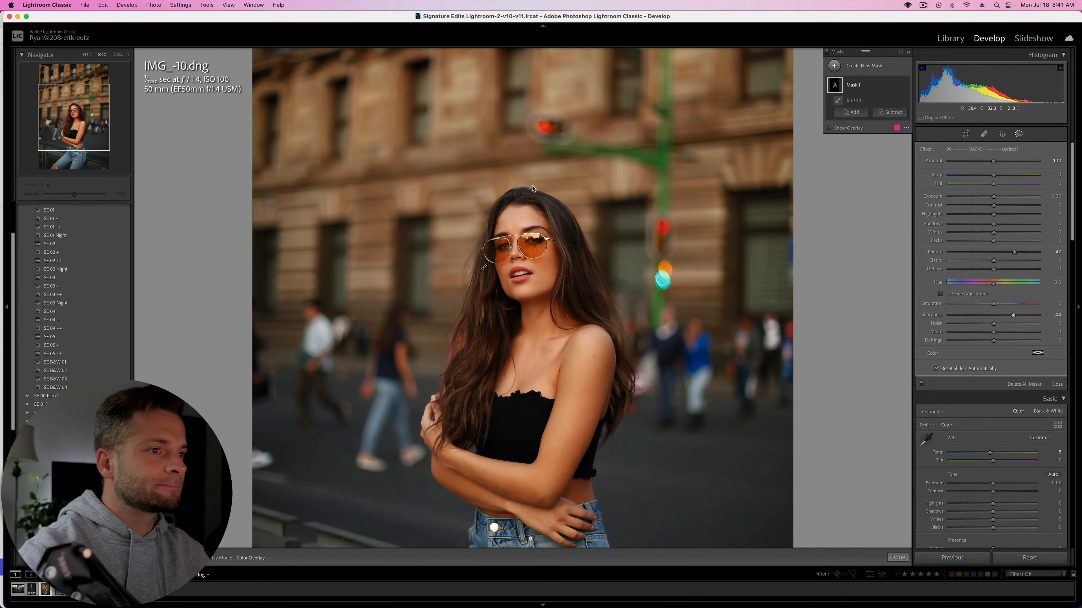
key(super+equal)
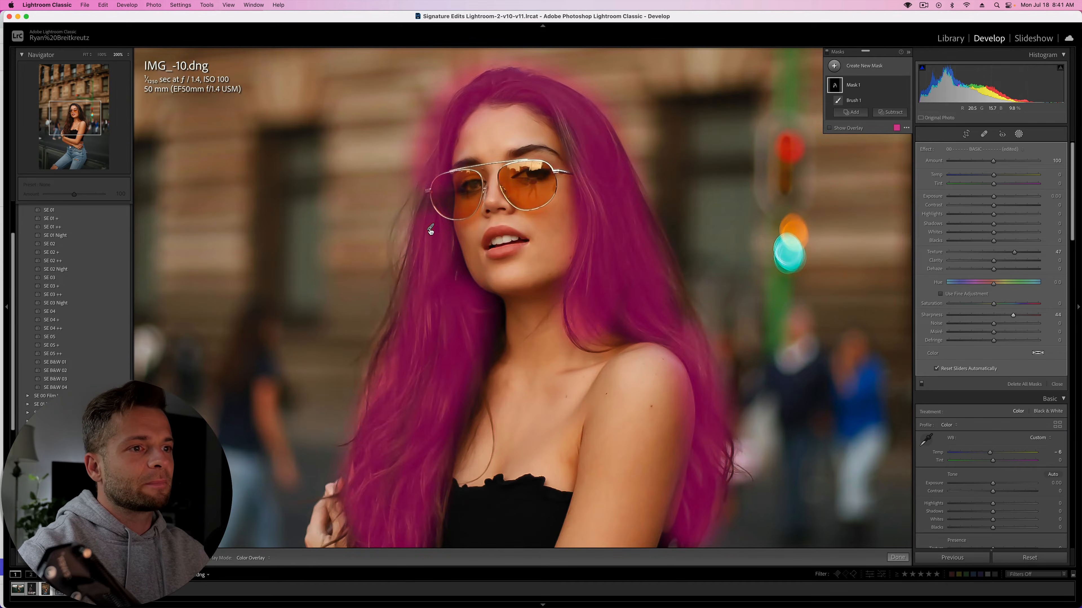
- Reselect the hair mask's brush and examine the woman's face and sunglasses at high magnification
click(430, 229)
key(bracketleft)
mouse_move(487, 241)
mouse_down()
mouse_move(523, 240)
mouse_move(494, 247)
mouse_up()
drag(515, 152, 558, 159)
mouse_move(474, 163)
mouse_down()
mouse_move(454, 164)
mouse_move(459, 191)
mouse_up()
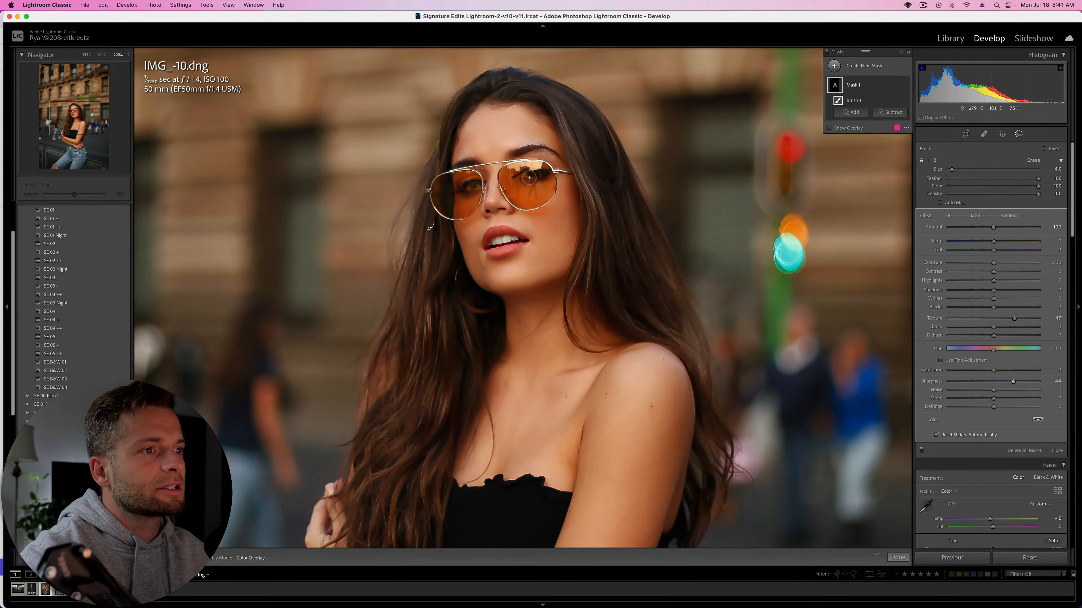
drag(521, 177, 538, 176)
key(super+equal)
key(super+equal)
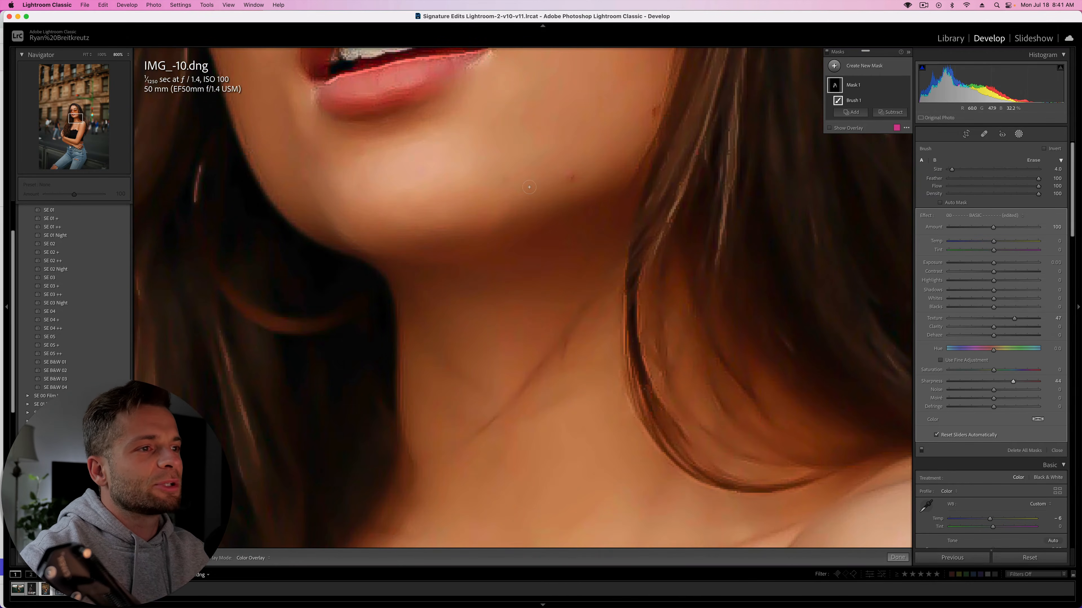
drag(81, 108, 75, 110)
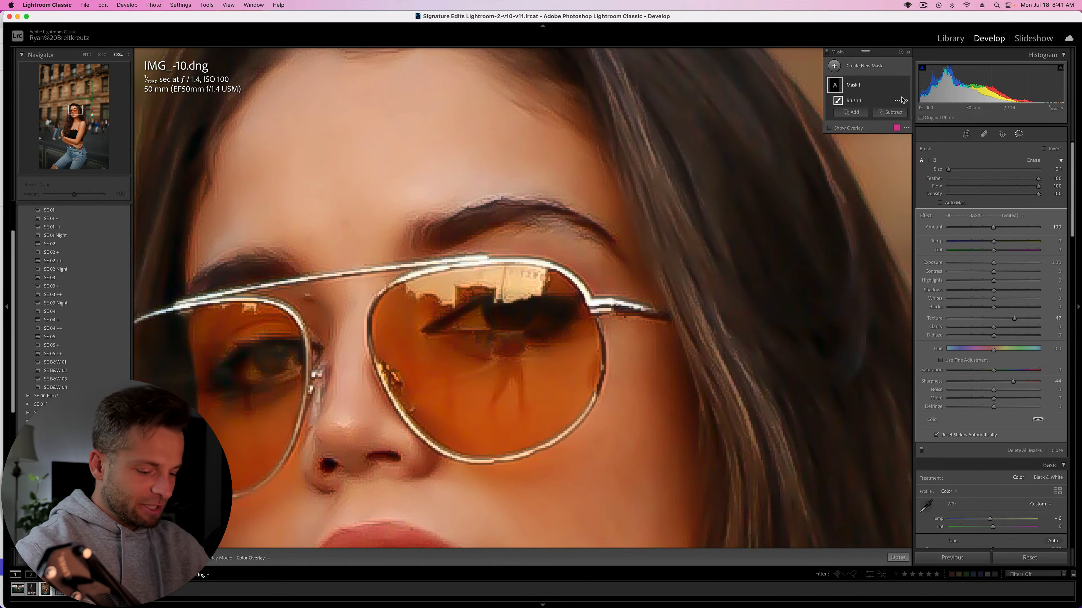
- Create a new brush mask at size 12 and paint it over the reflection in the sunglasses lens beside her hair
key(k)
scroll(515, 384, up, 10)
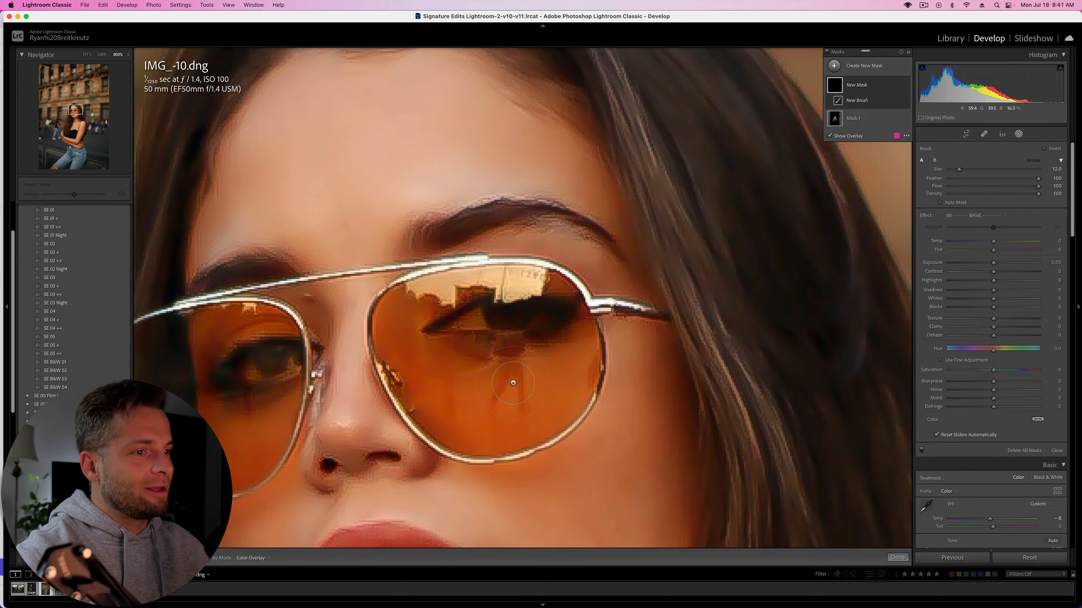
mouse_move(505, 349)
mouse_down()
mouse_move(503, 391)
mouse_move(514, 399)
mouse_move(499, 404)
mouse_move(525, 398)
mouse_move(511, 390)
mouse_move(534, 373)
mouse_move(483, 412)
mouse_up()
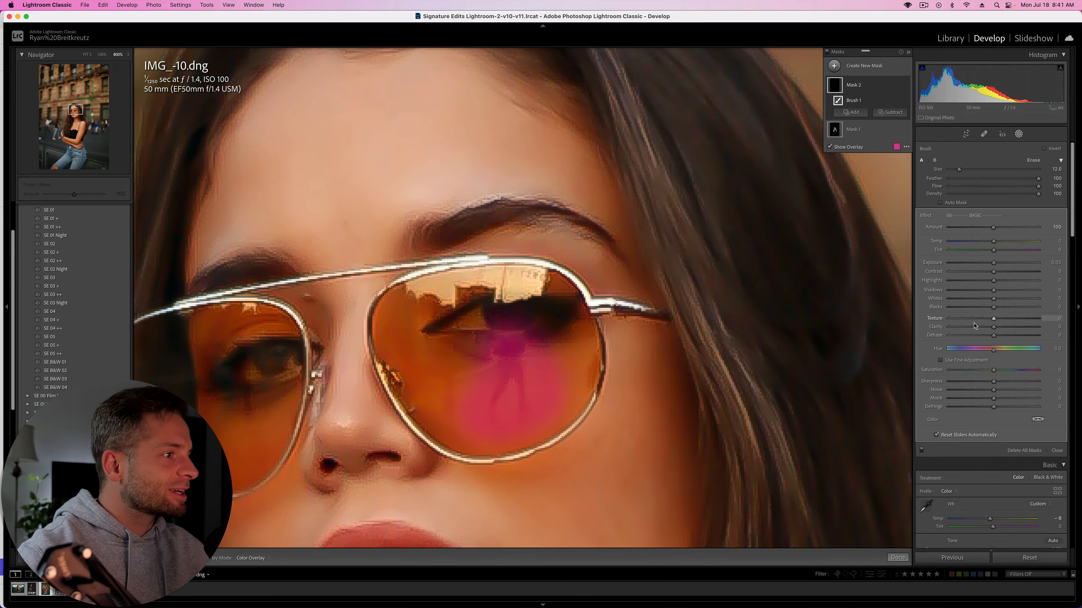
- Set the lens mask's texture to -97 and sharpness to -76, delete and restore it as a comparison, and close masking
drag(993, 318, 968, 320)
key(o)
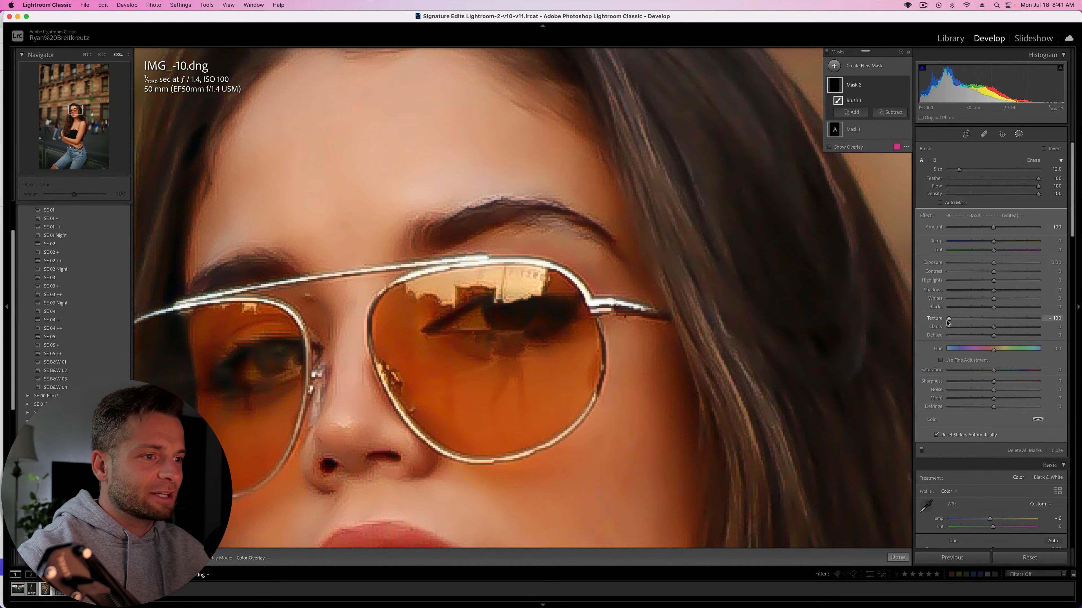
drag(994, 382, 960, 384)
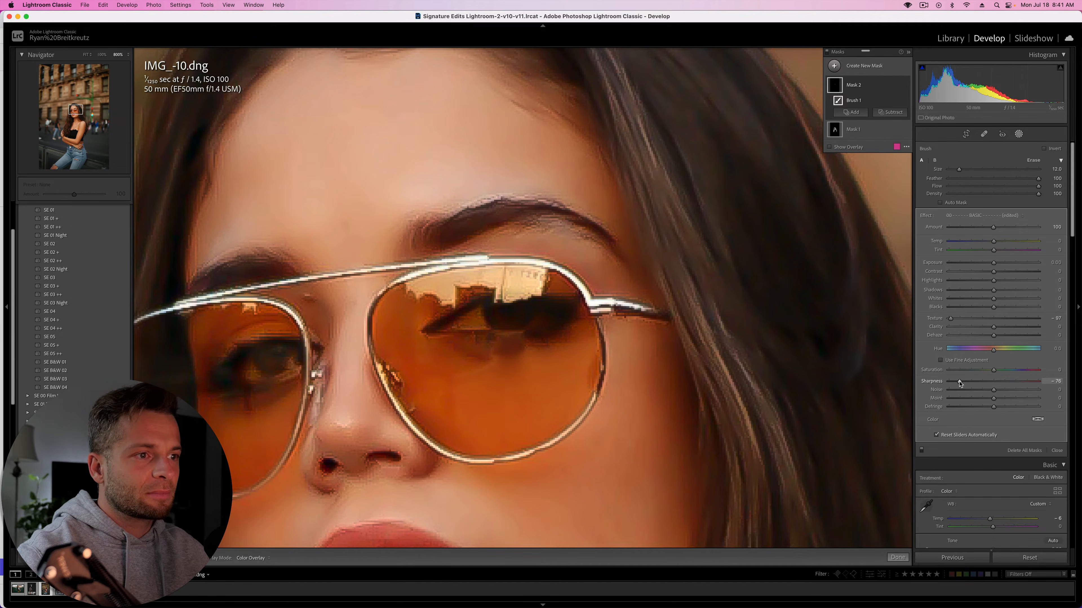
key(BackSpace)
key(super+z)
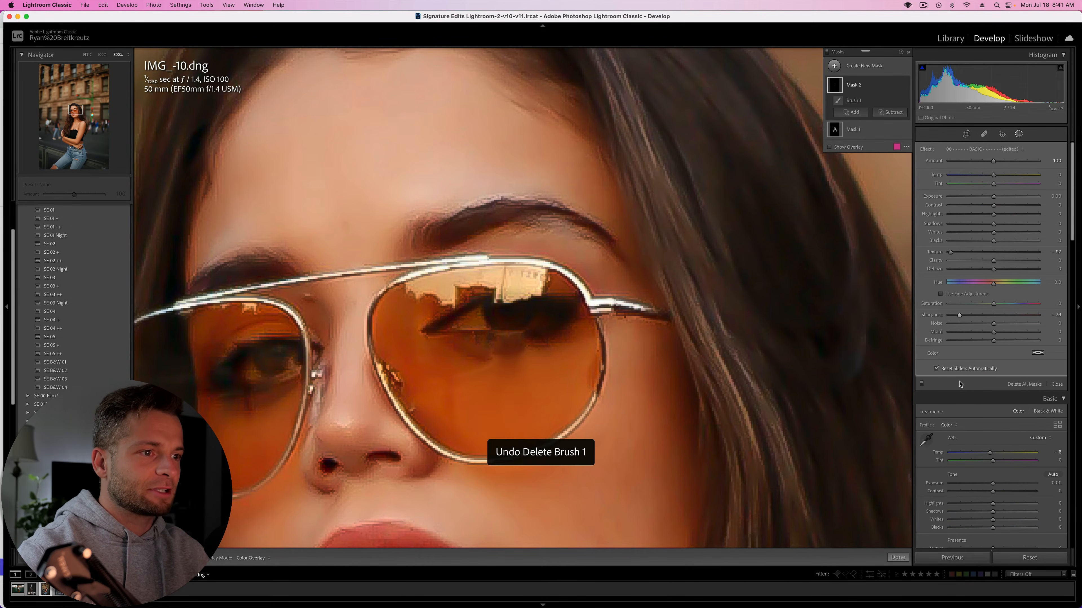
key(super+minus)
key(super+minus)
key(super+minus)
key(super+minus)
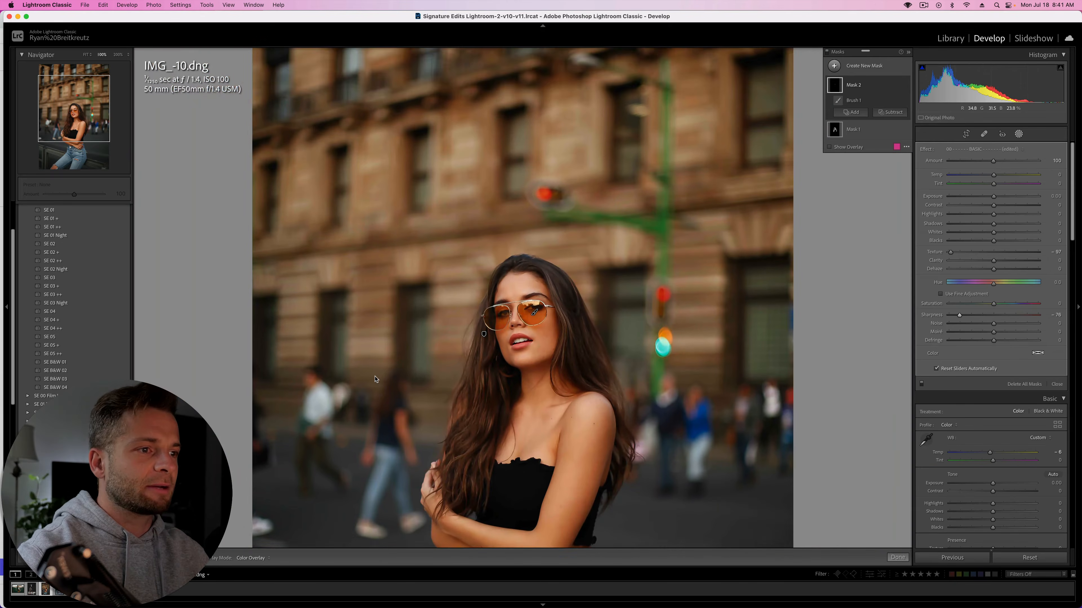
key(shift+w)
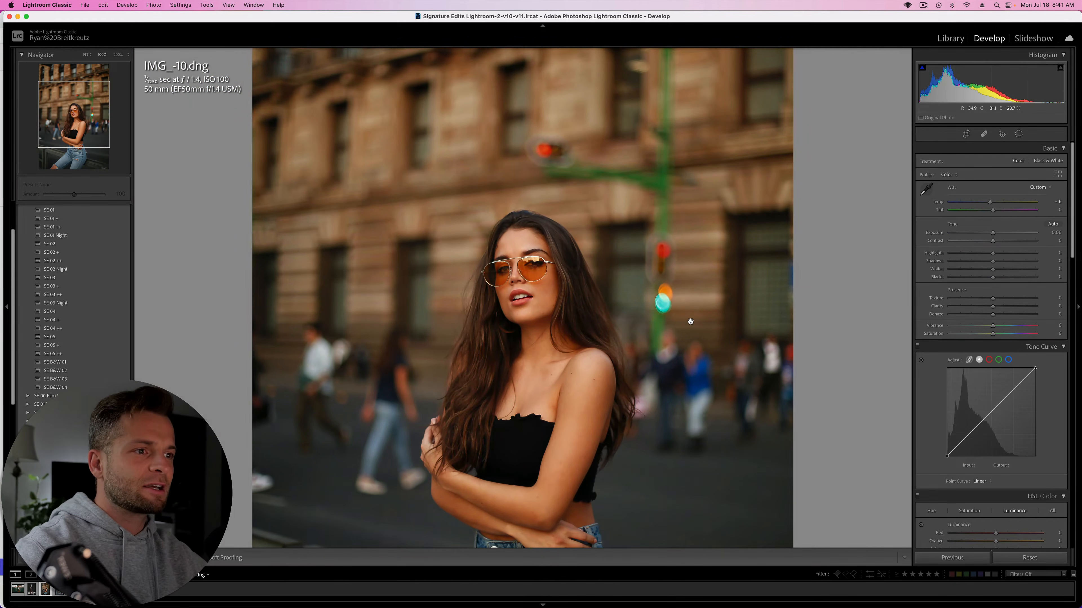
- Create another brush mask and paint it over the woman's jeans
key(super+minus)
key(super+minus)
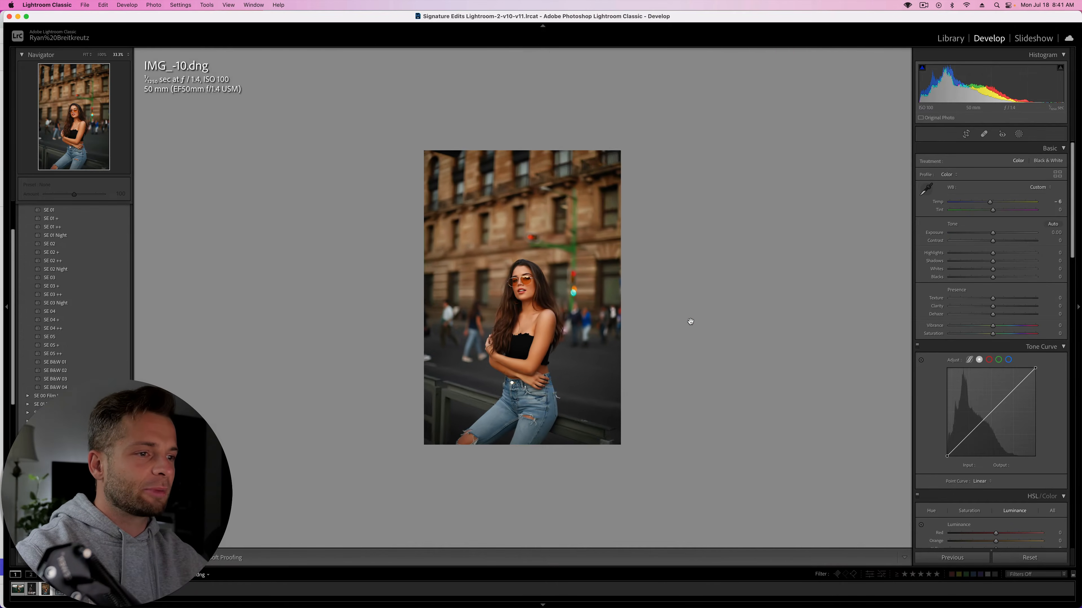
key(super+equal)
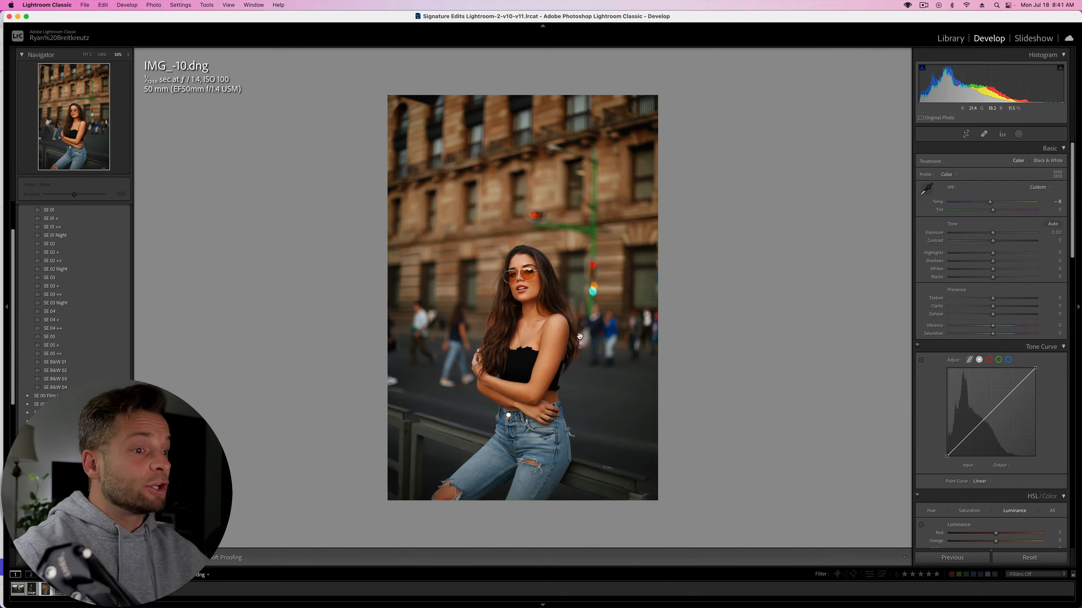
key(k)
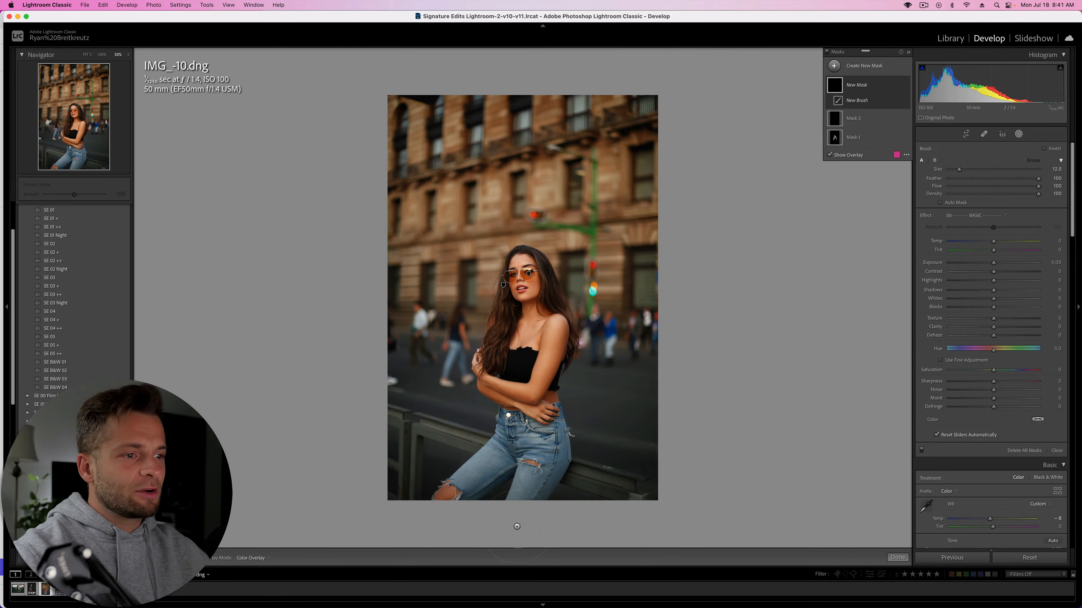
mouse_move(507, 431)
mouse_down()
mouse_move(489, 472)
mouse_move(469, 489)
mouse_move(553, 443)
mouse_move(533, 490)
mouse_up()
- Give the jeans mask a contrast of 61, blacks of -13 and a slight dehaze, with the overlay hidden
drag(994, 273, 1020, 272)
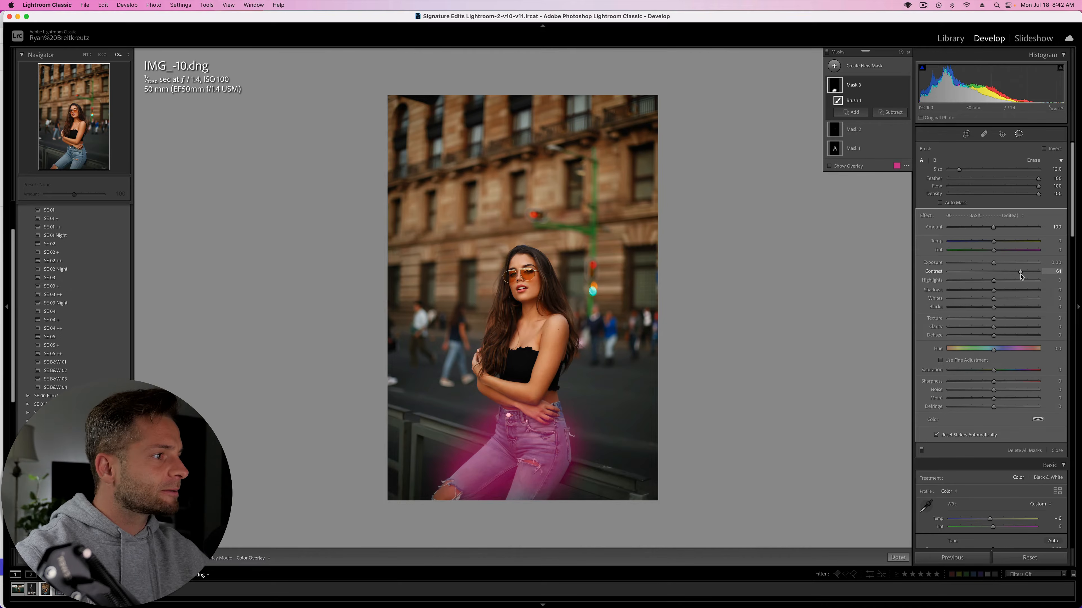
key(o)
drag(993, 307, 982, 308)
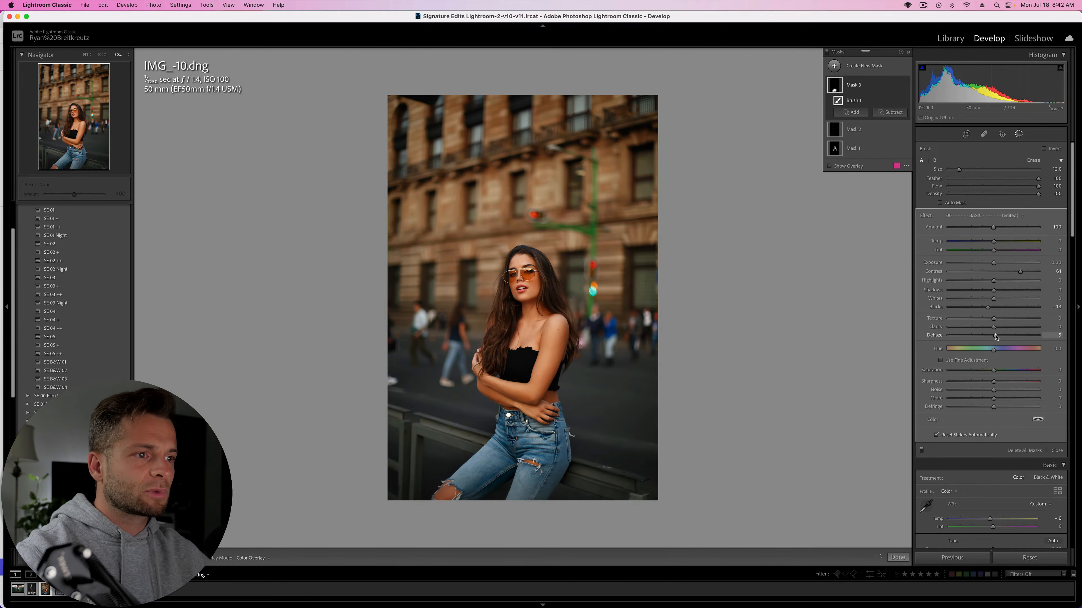
- Heal the two small blemishes on the woman's jaw and on her cheek near the hair
key(super+equal)
key(super+equal)
key(super+equal)
key(super+equal)
key(super+equal)
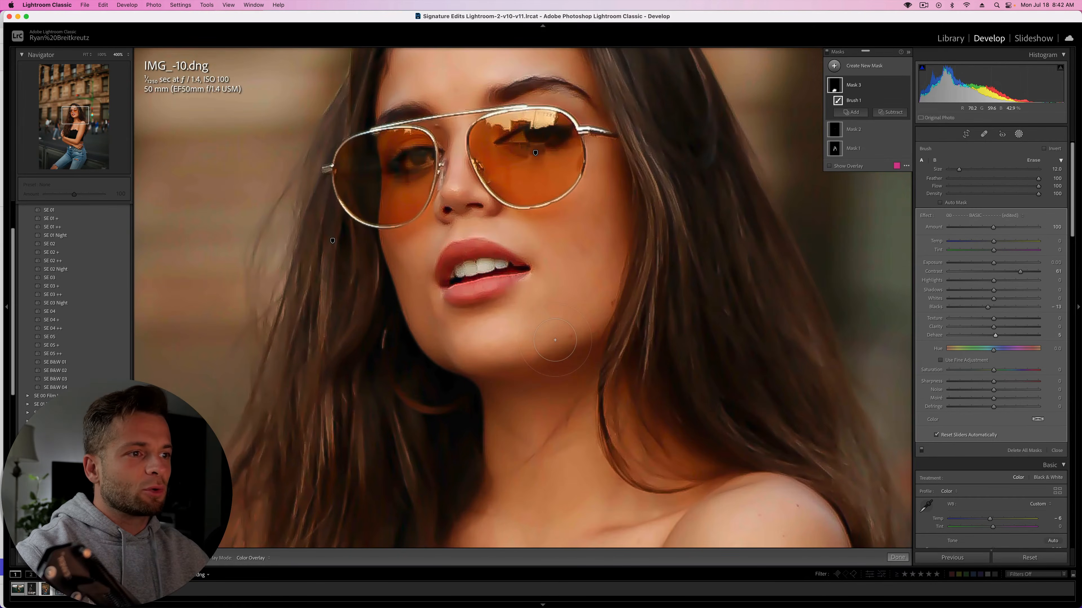
key(super+equal)
key(super+equal)
key(super+equal)
key(super+minus)
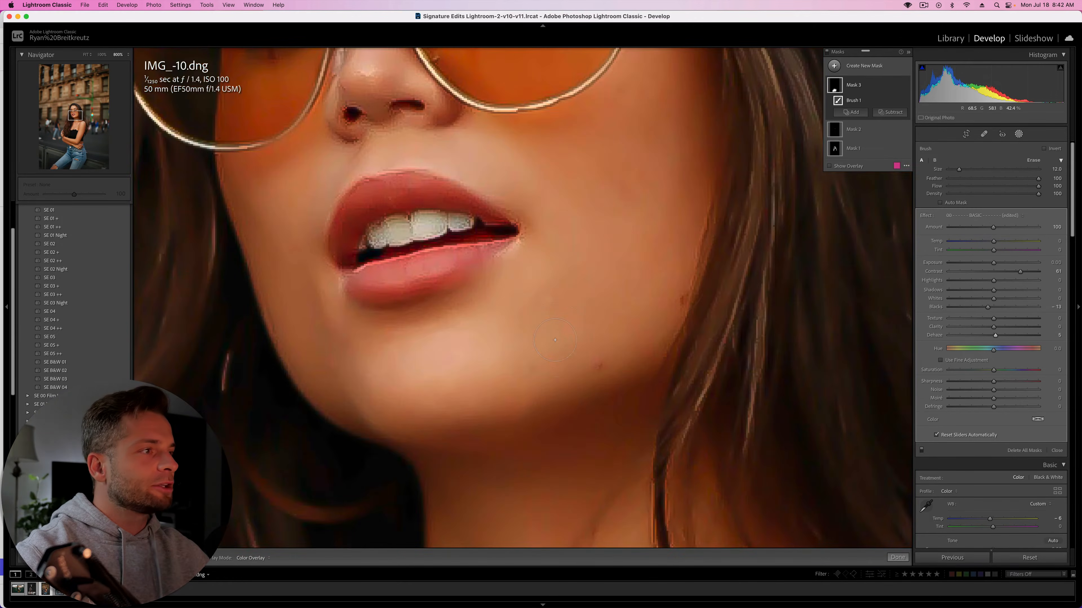
click(984, 135)
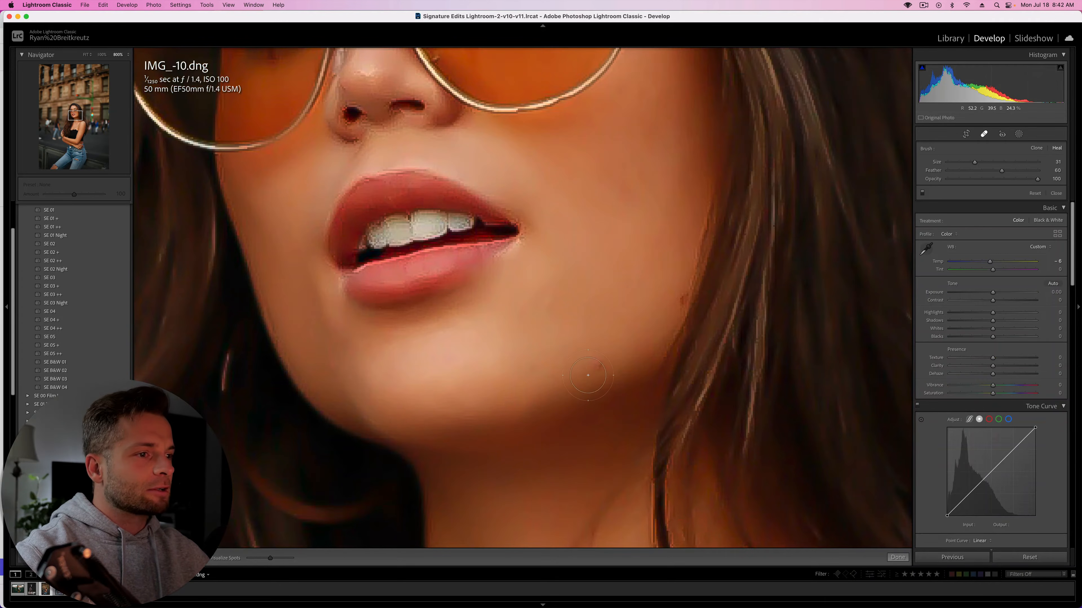
click(599, 367)
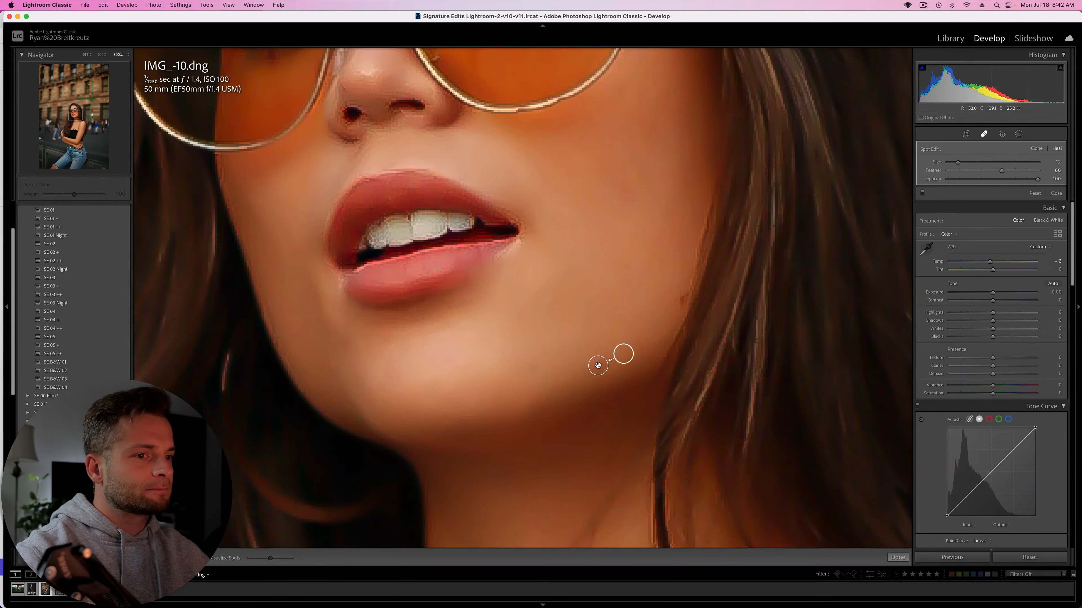
click(683, 299)
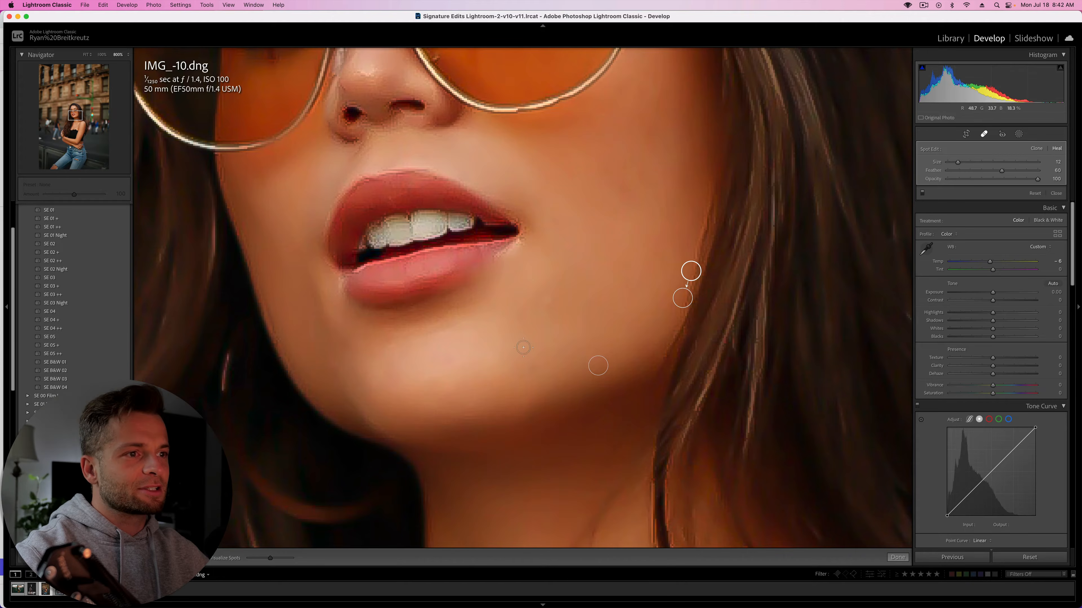
- Heal two marks on the metal railing beside the jeans, reposition the second one's source, and close spot healing
drag(72, 126, 78, 125)
key(super+minus)
key(super+minus)
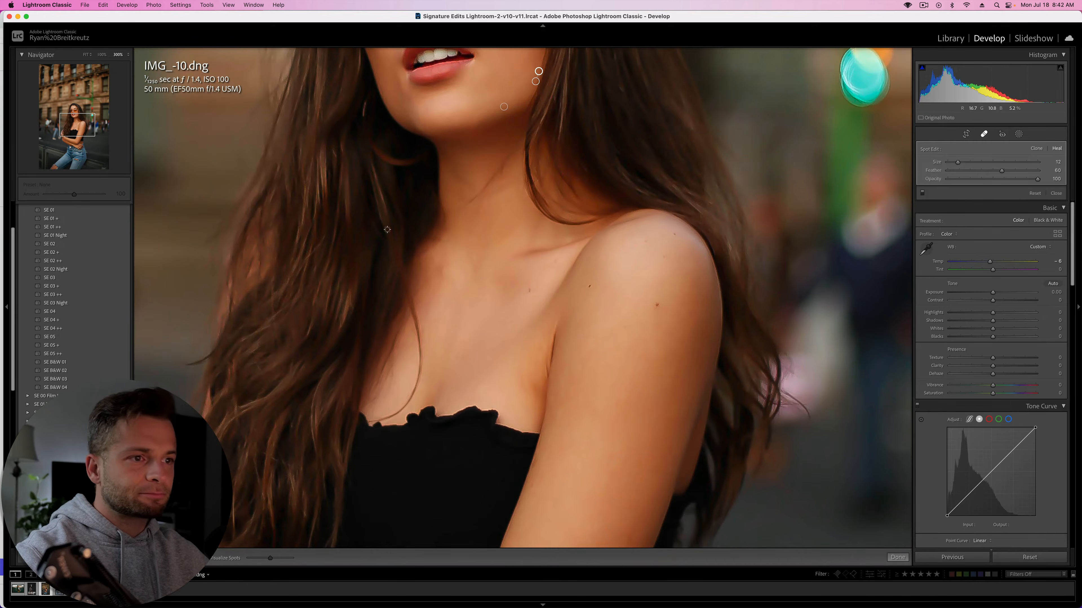
drag(77, 119, 92, 161)
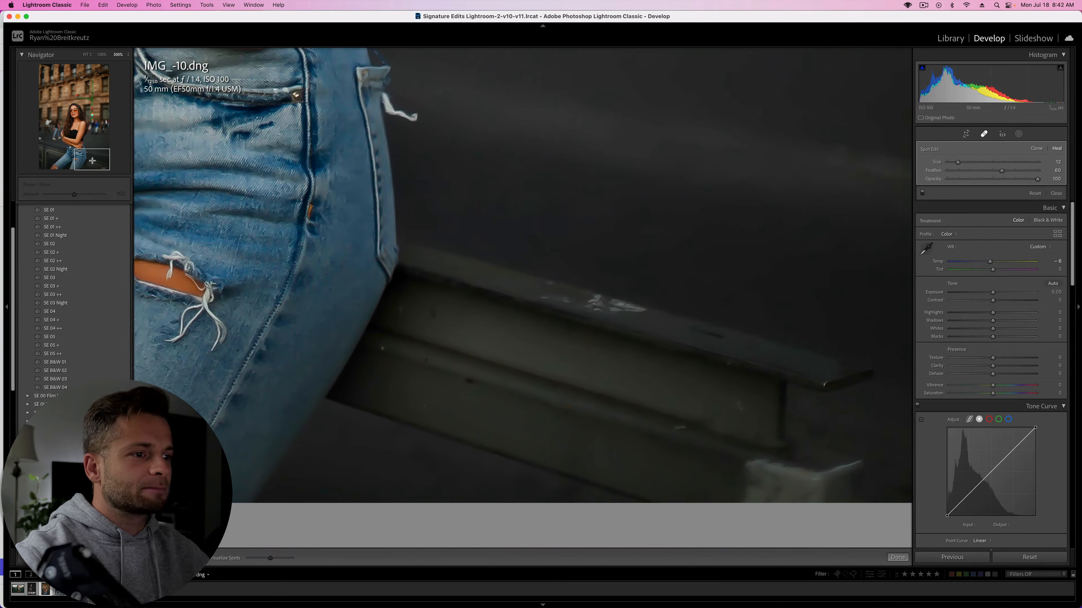
click(432, 313)
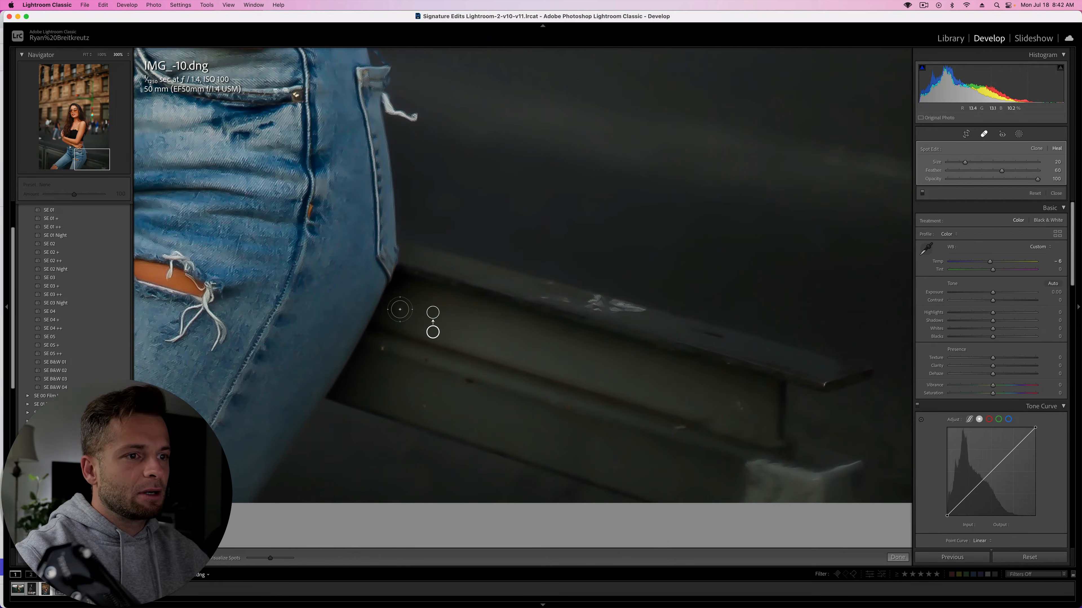
click(400, 309)
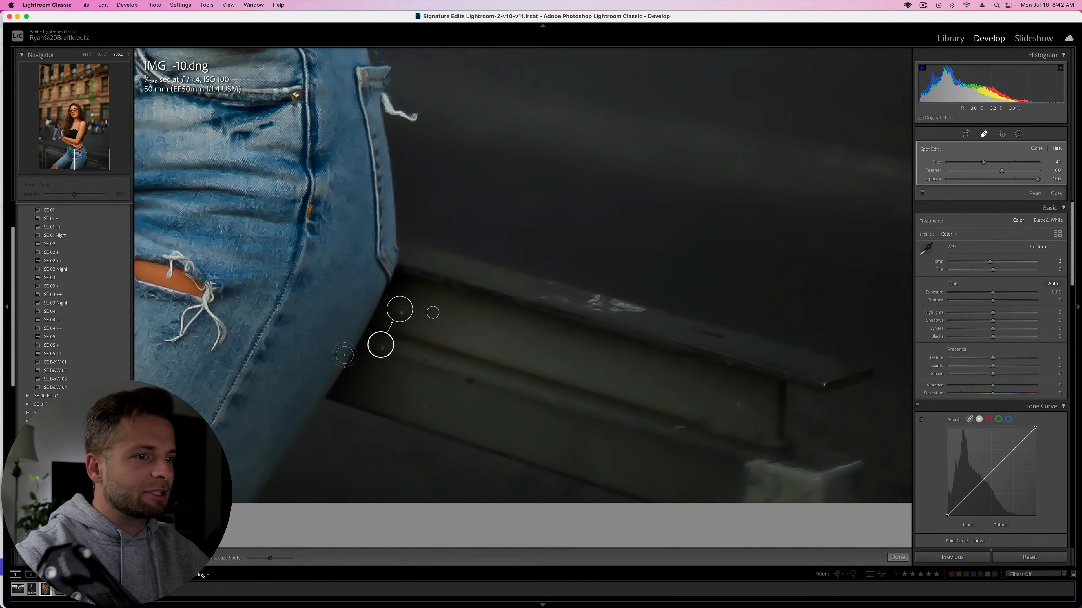
mouse_move(380, 345)
mouse_down()
mouse_move(498, 332)
mouse_move(353, 380)
mouse_up()
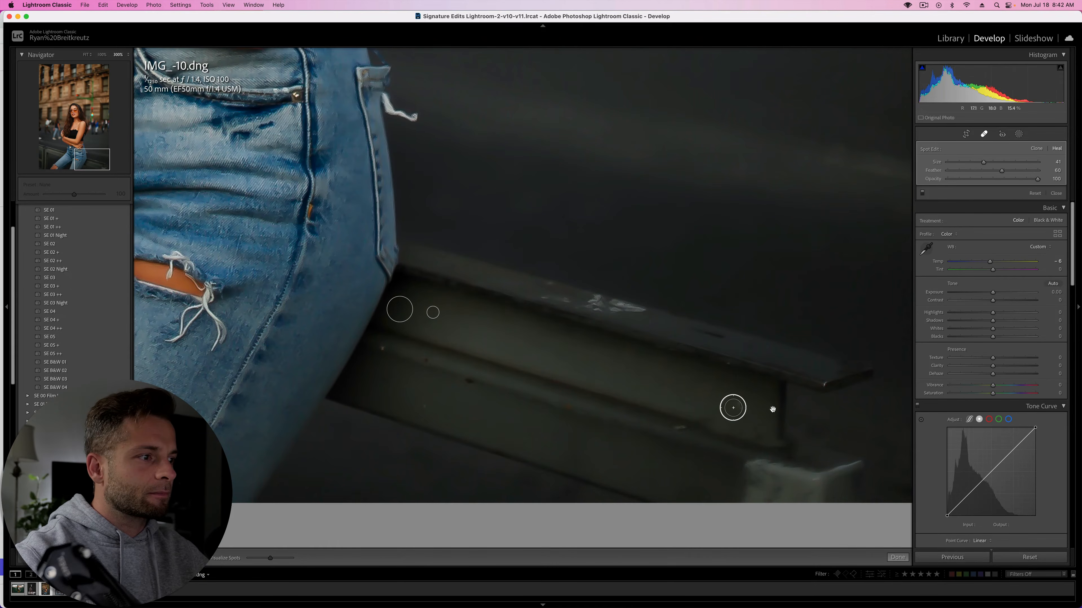
key(q)
- Reset the portrait's white balance temperature to 0 while judging the whole photo
key(super+minus)
key(super+minus)
key(super+minus)
key(super+minus)
key(super+minus)
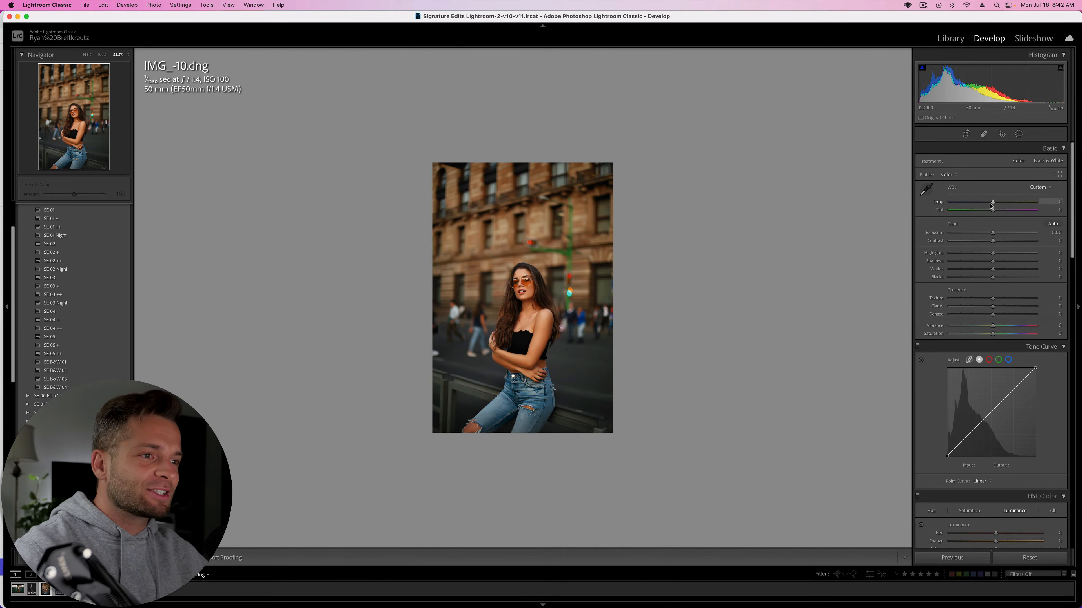
key(super+equal)
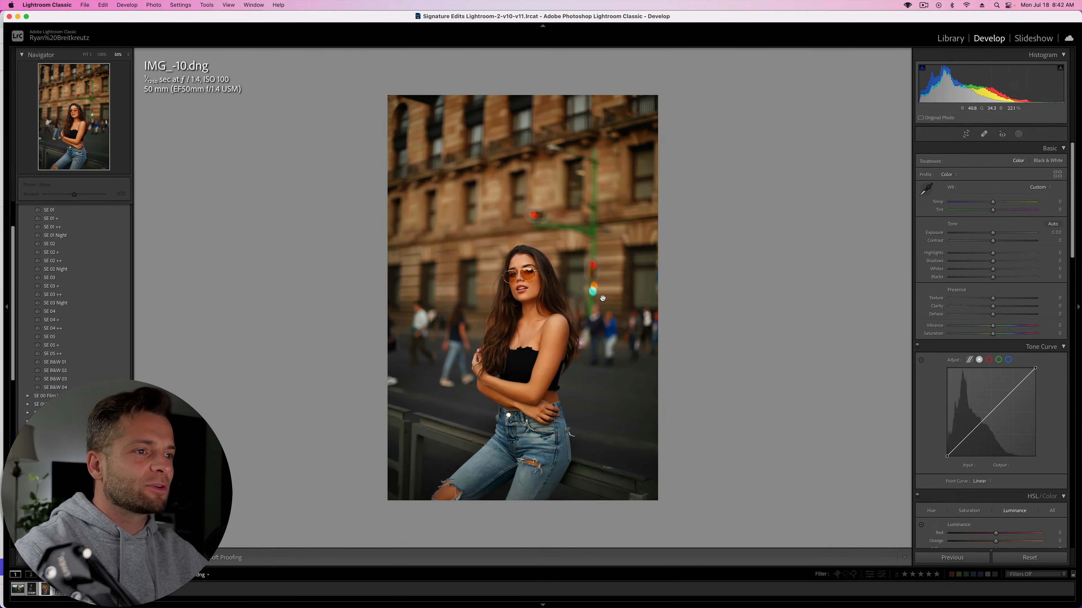
- Compare the edited portrait with the before version, first as a whole and again close up on the face
key(backslash)
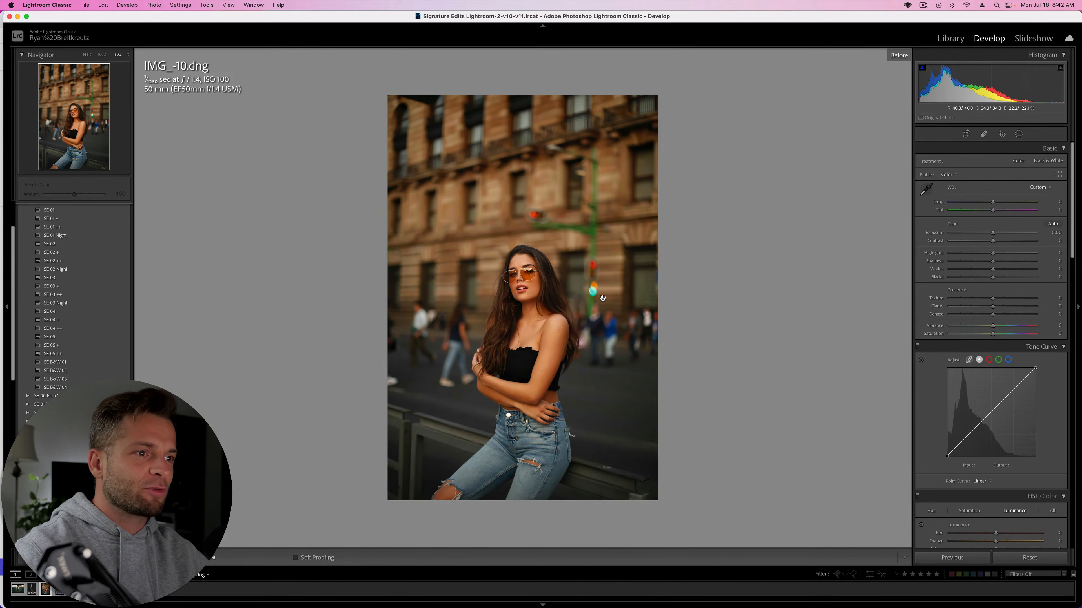
key(backslash)
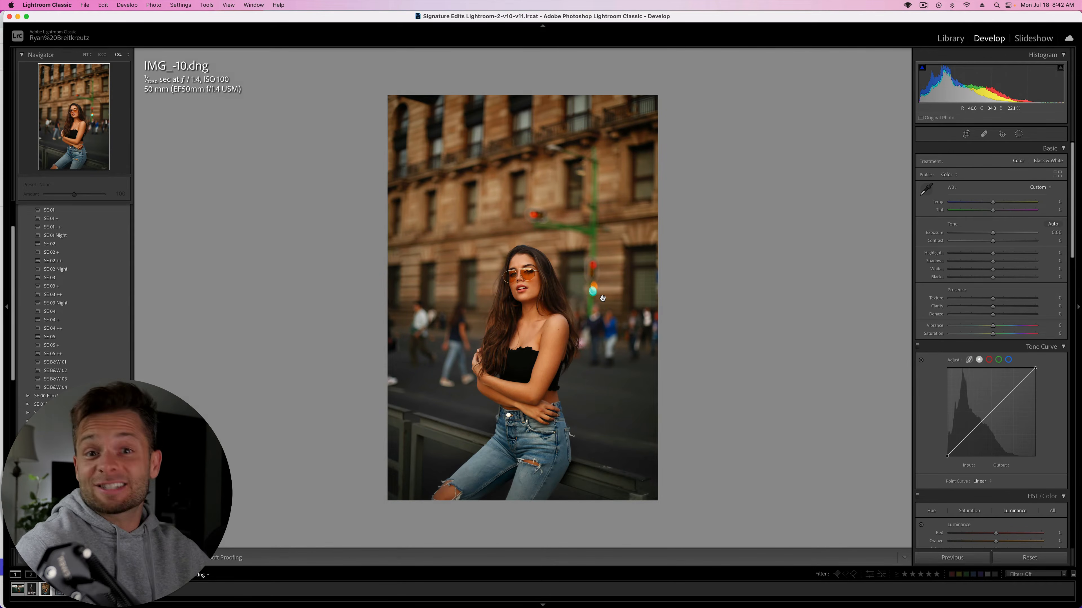
click(603, 298)
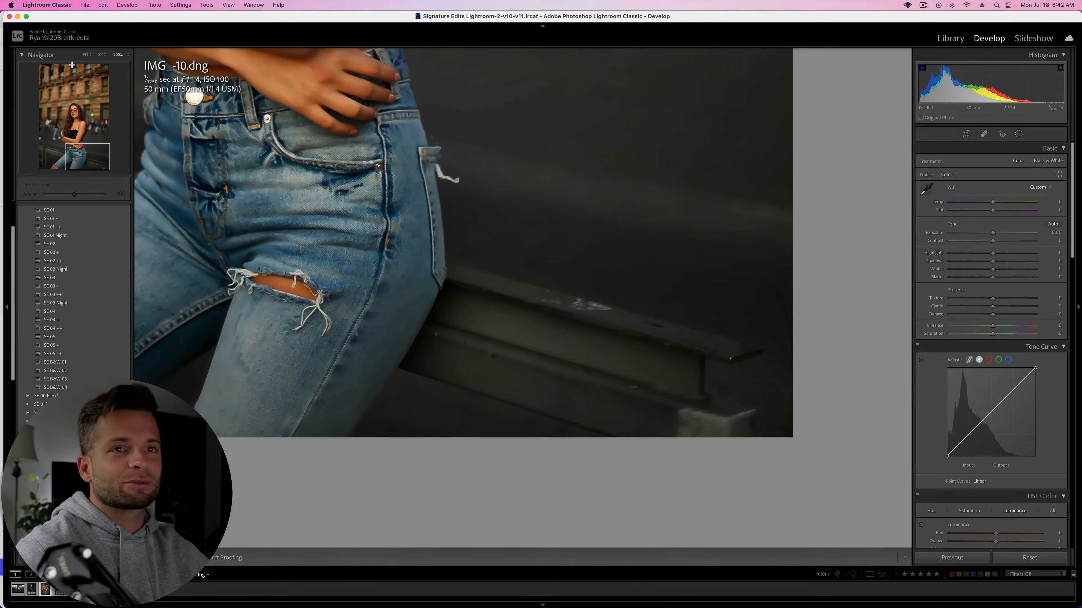
click(72, 115)
key(backslash)
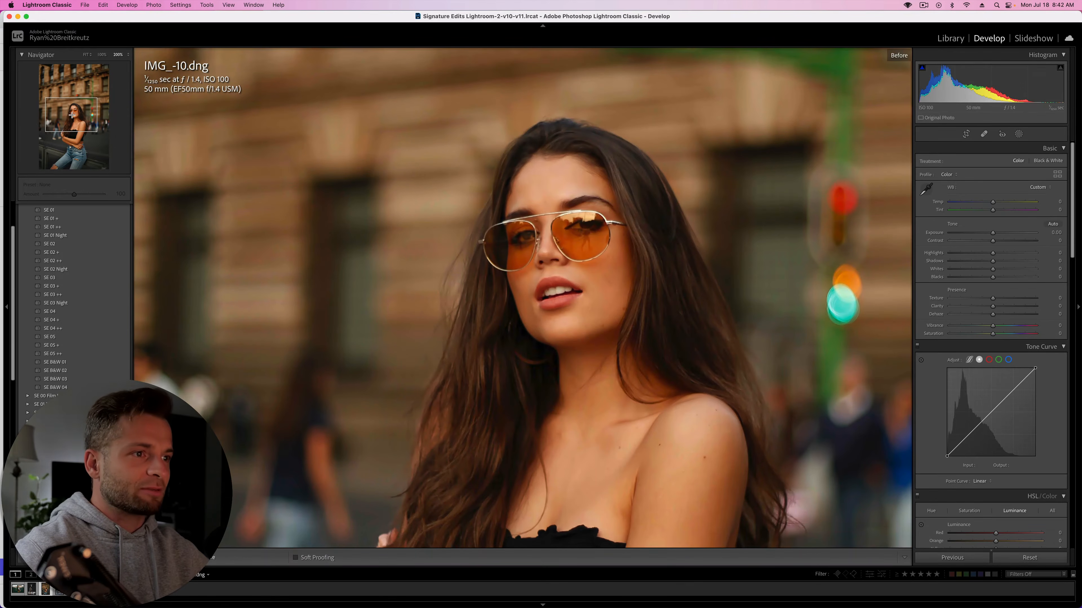
key(backslash)
key(backslash)
key(backslash)
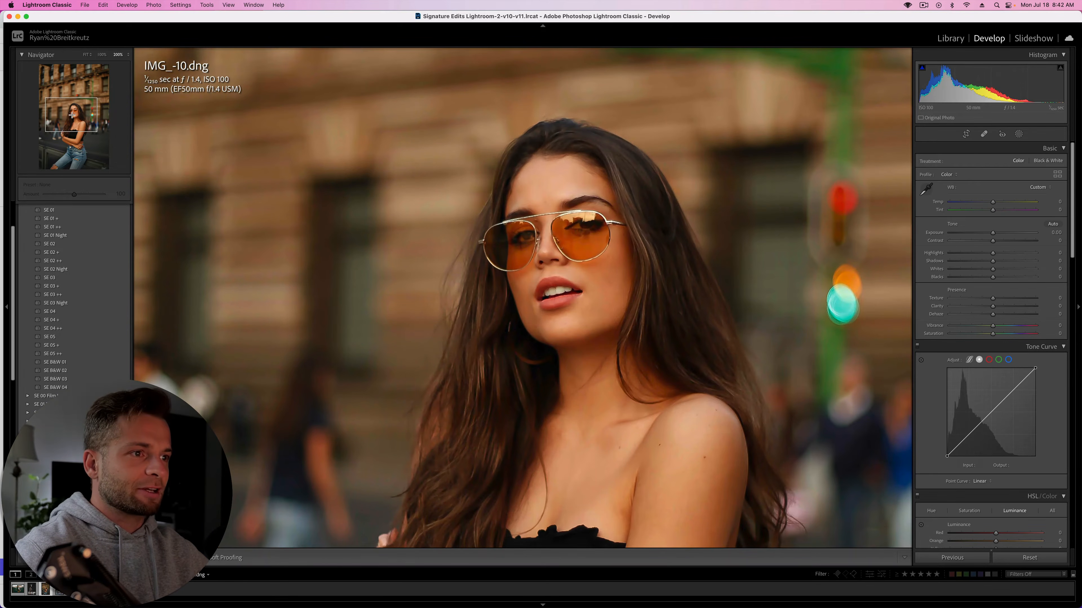
- Switch from the street portrait to IMG_-11.dng and set its white balance to Temp +33 and Tint +22
click(381, 187)
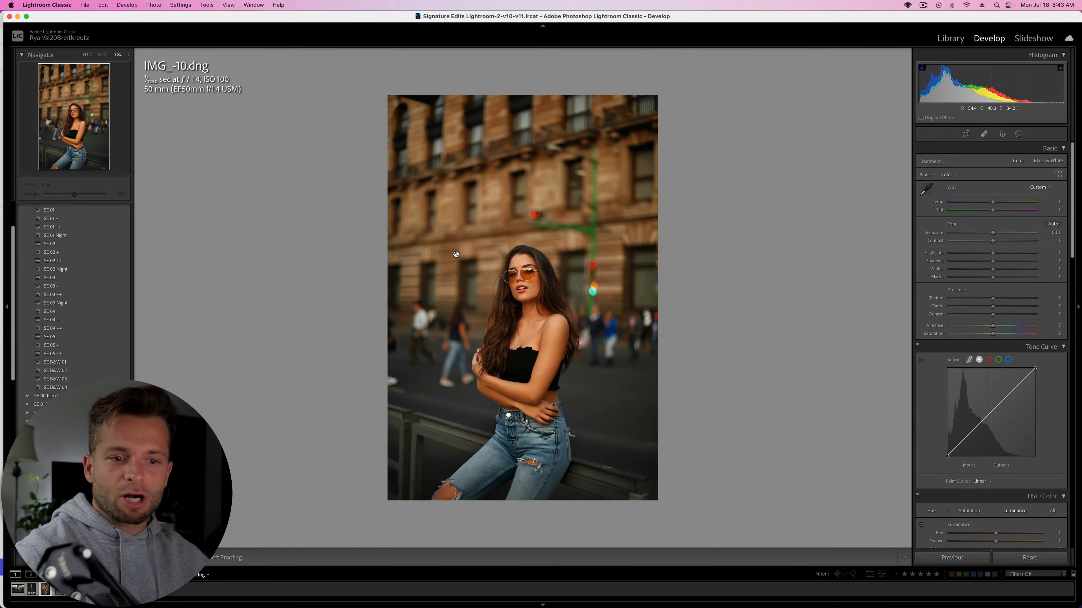
key(Right)
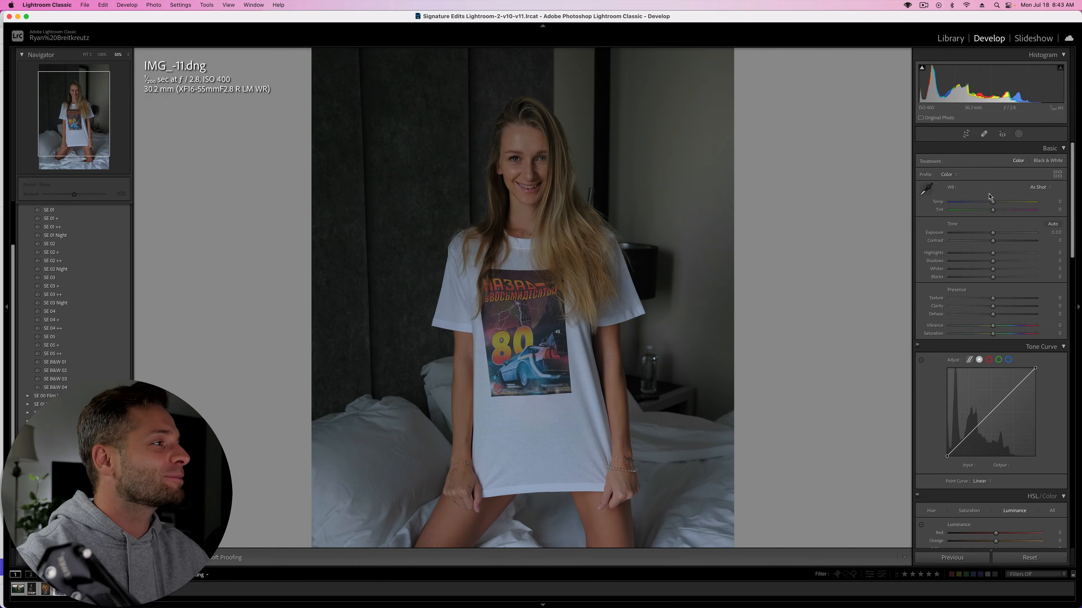
drag(992, 202, 995, 206)
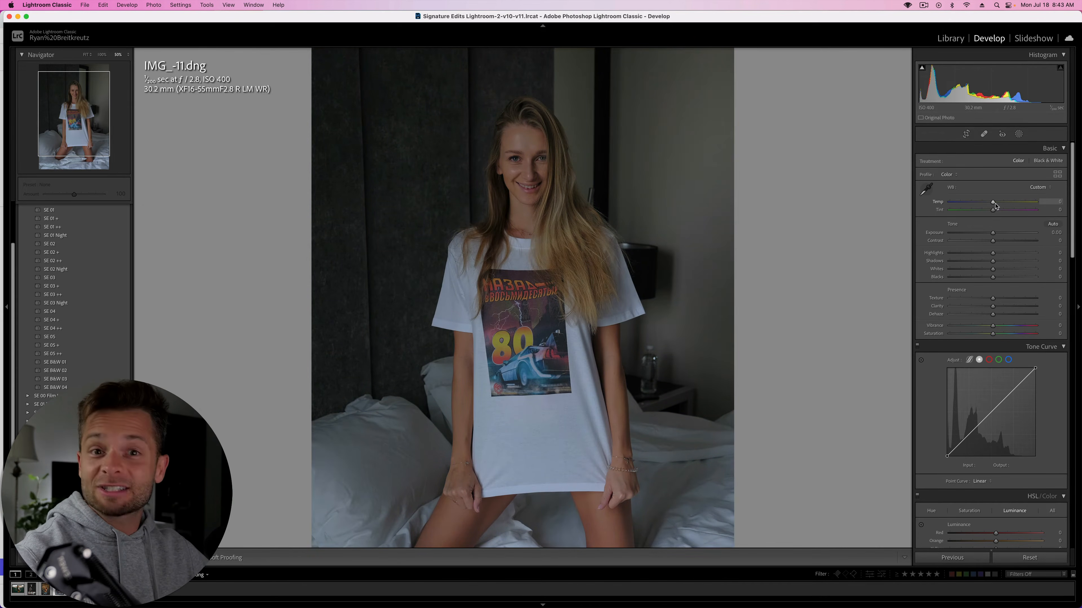
drag(994, 203, 1007, 204)
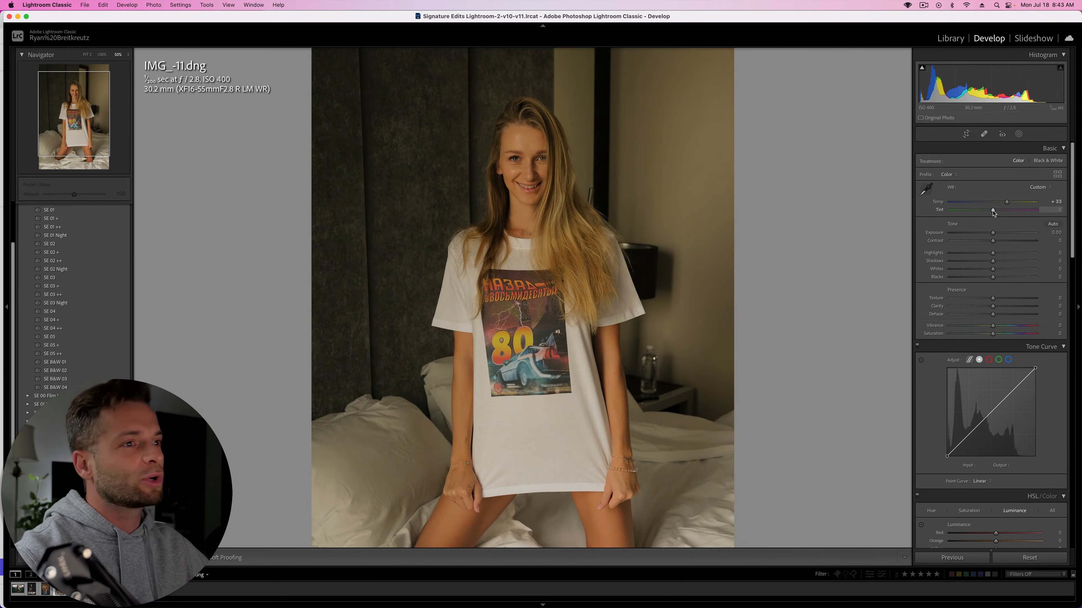
drag(993, 212, 1003, 211)
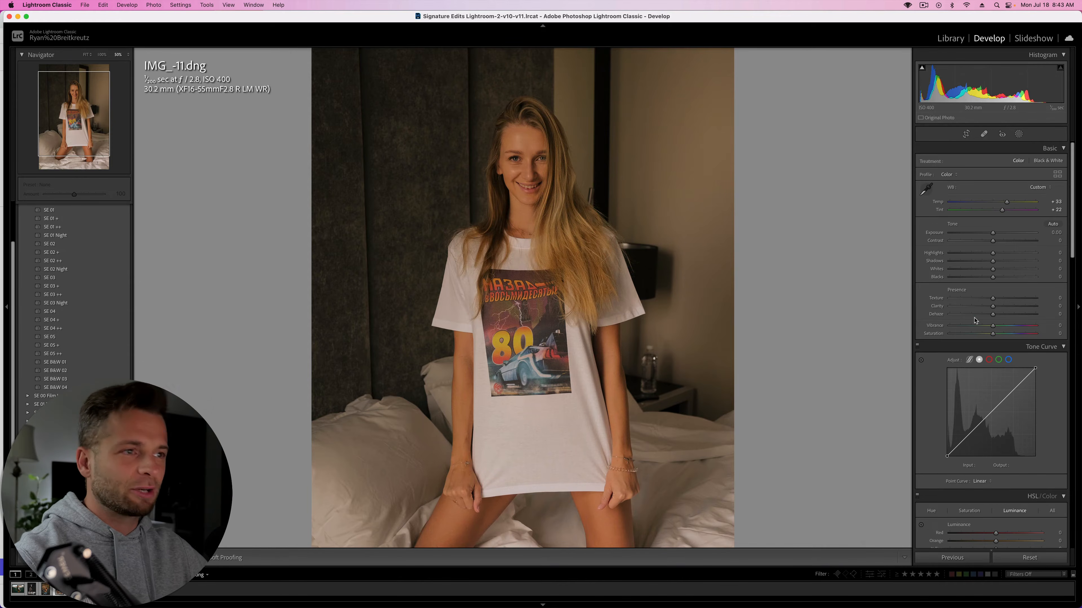
- Set the calibration's Red Primary hue to -11 and Green Primary hue to +21, and compare the photo with and without the changes
scroll(967, 385, down, 15)
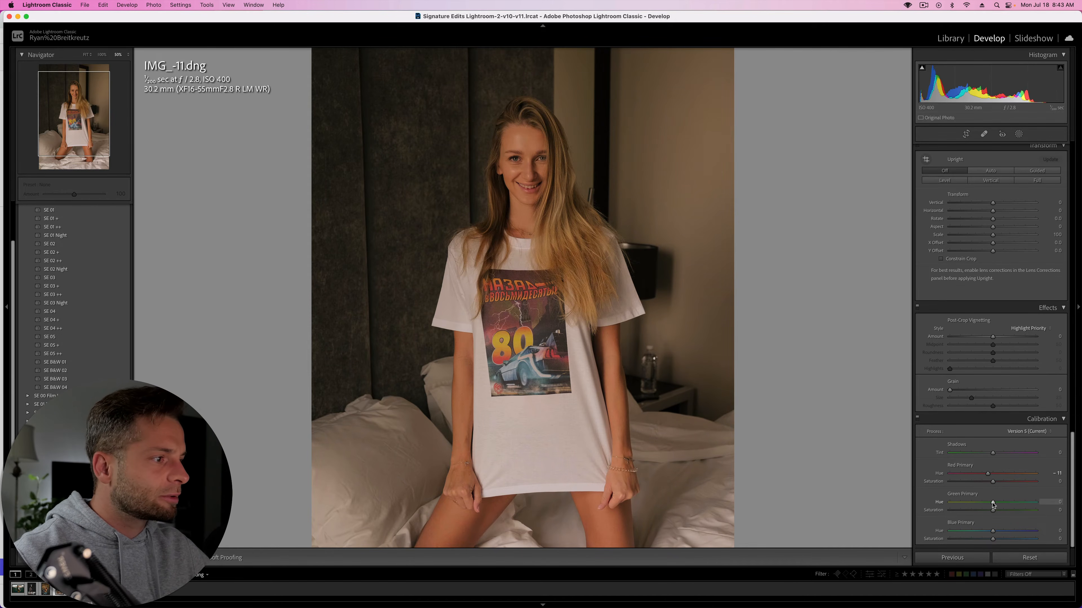
drag(984, 504, 1008, 505)
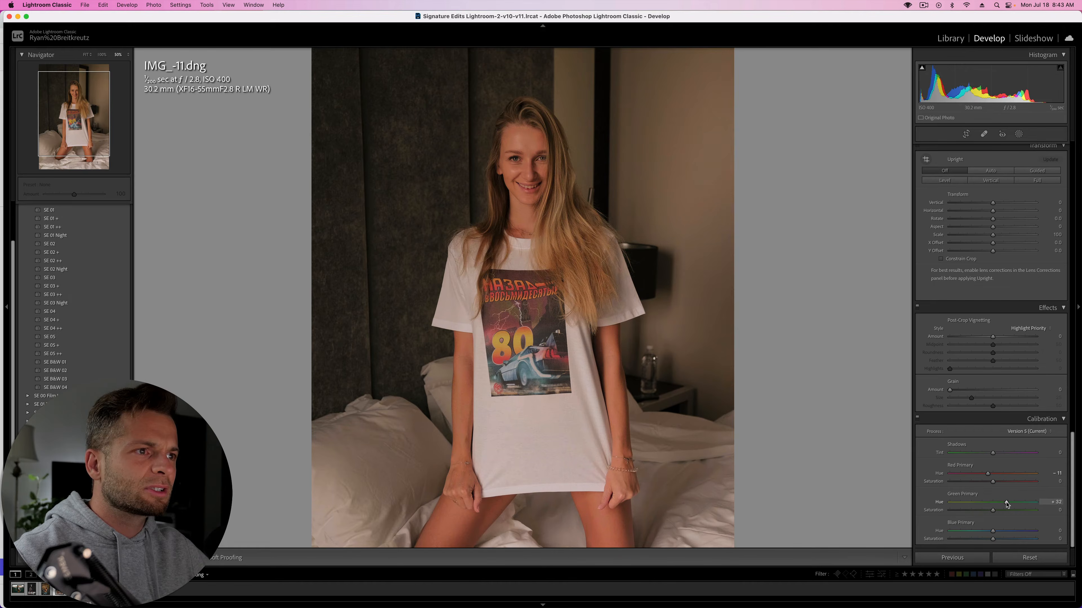
click(917, 419)
click(917, 419)
click(917, 419)
click(917, 419)
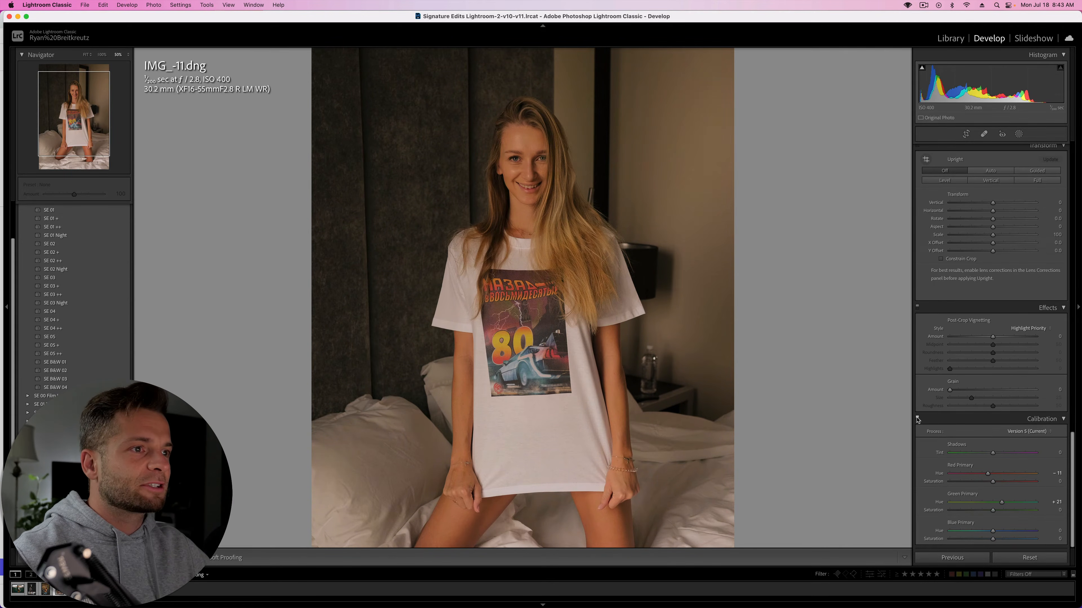
key(backslash)
key(backslash)
key(backslash)
key(backslash)
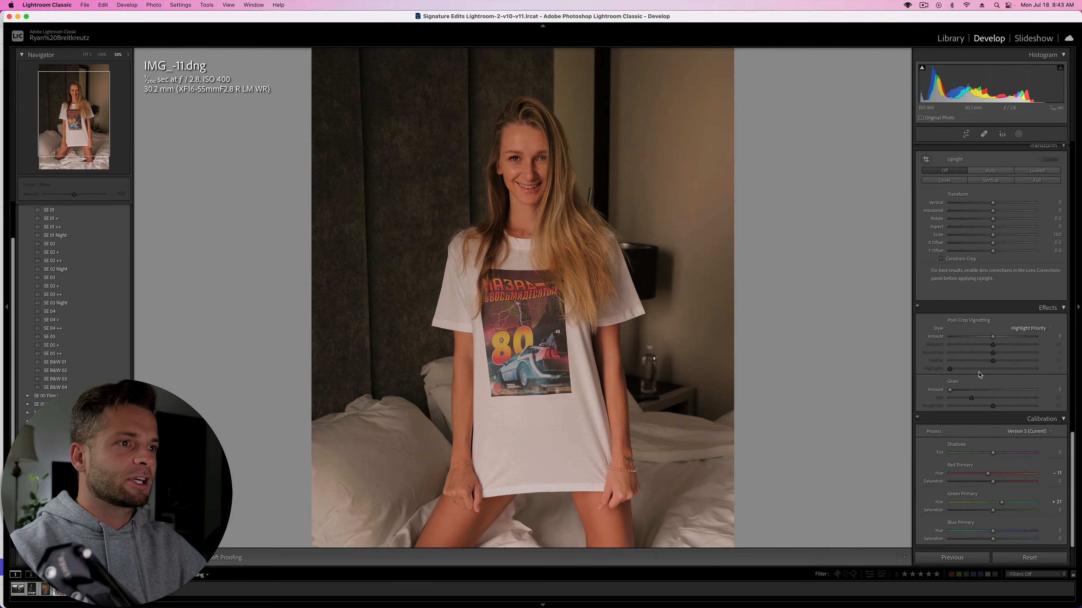
- Set Temp to +24 and shape the tone curve into an S, with the white point lowered to output 243
scroll(988, 277, up, 10)
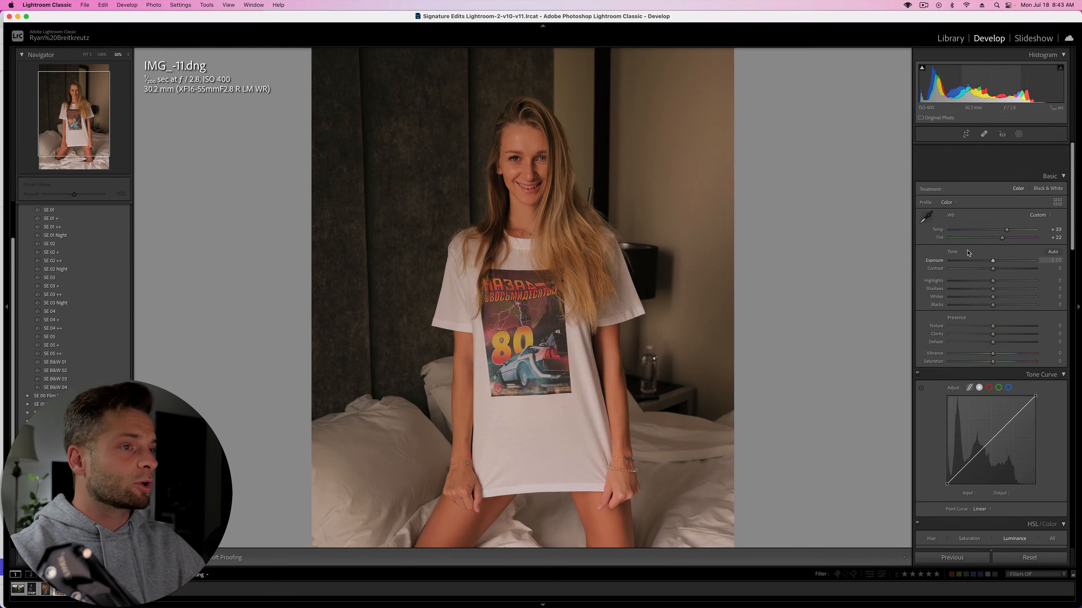
drag(1006, 204, 1002, 204)
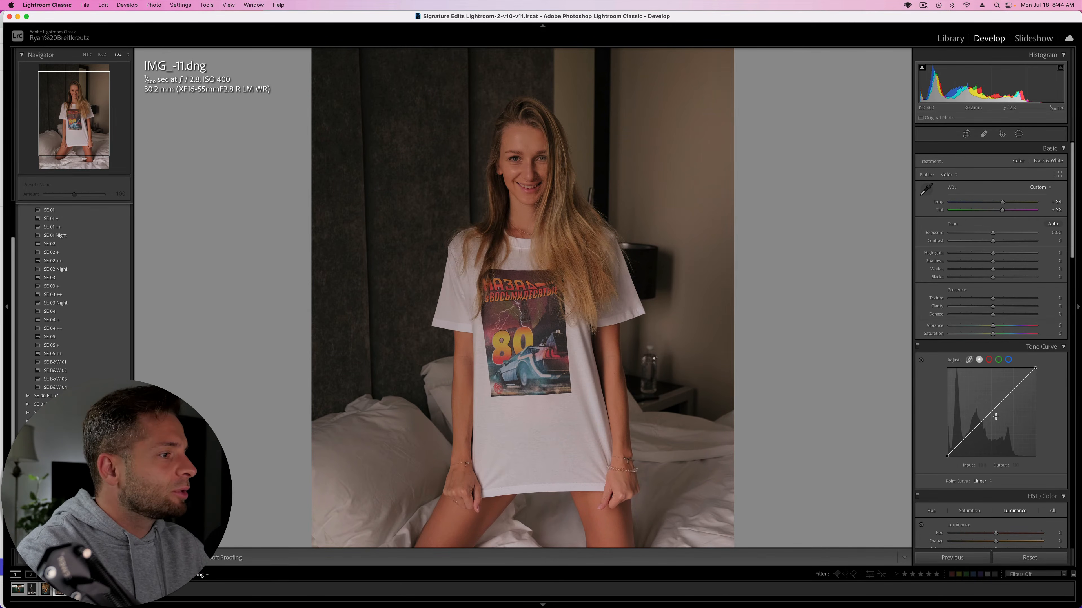
drag(995, 416, 990, 417)
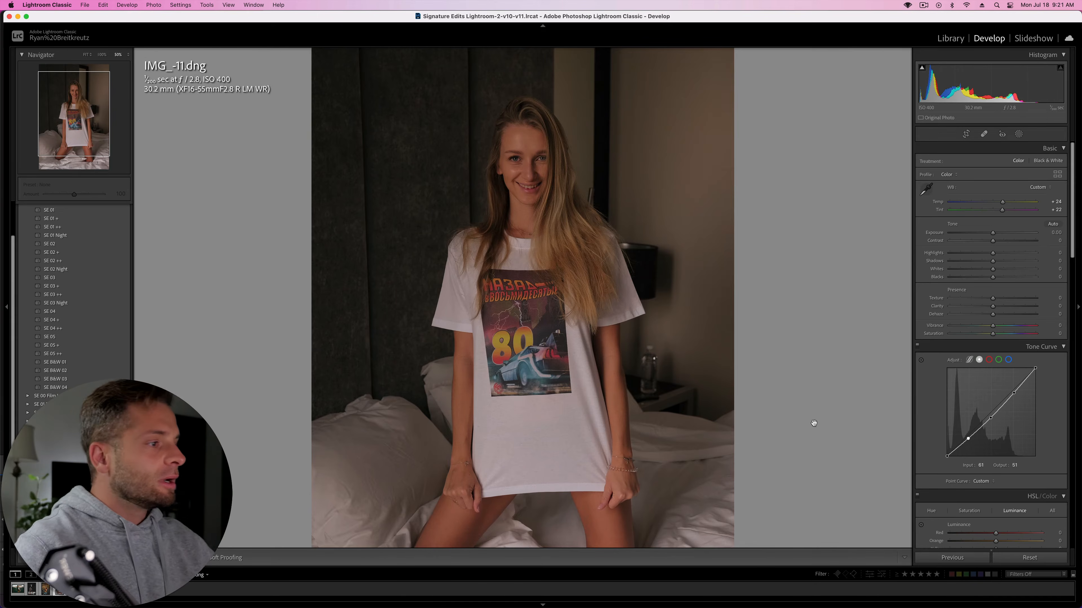
drag(968, 437, 1036, 372)
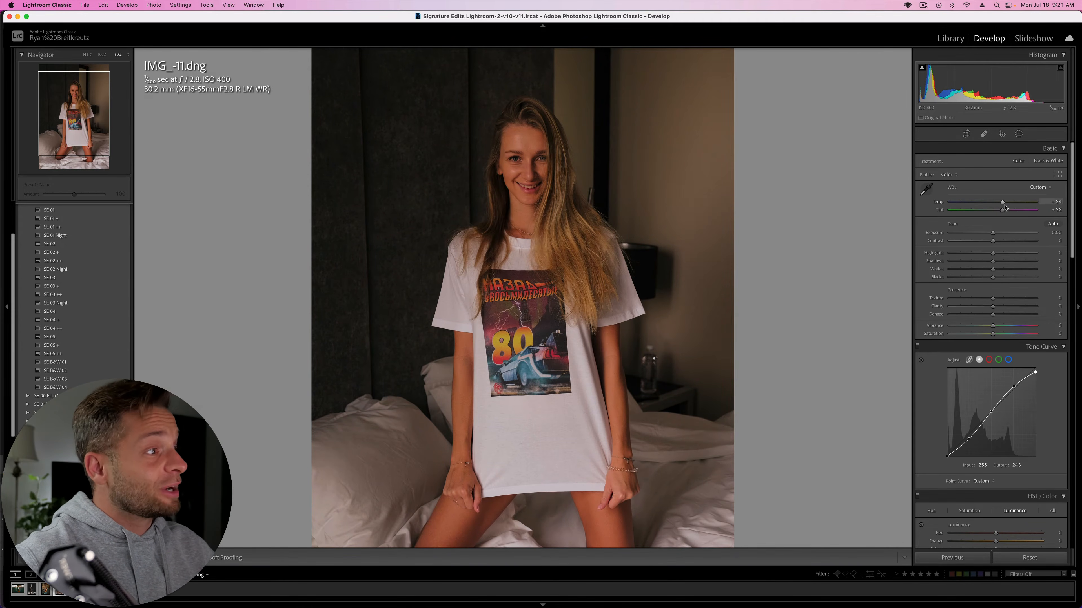
- Refine the white balance to Temp +14 and Tint +10, and set the exposure to +0.43
drag(1003, 203, 998, 211)
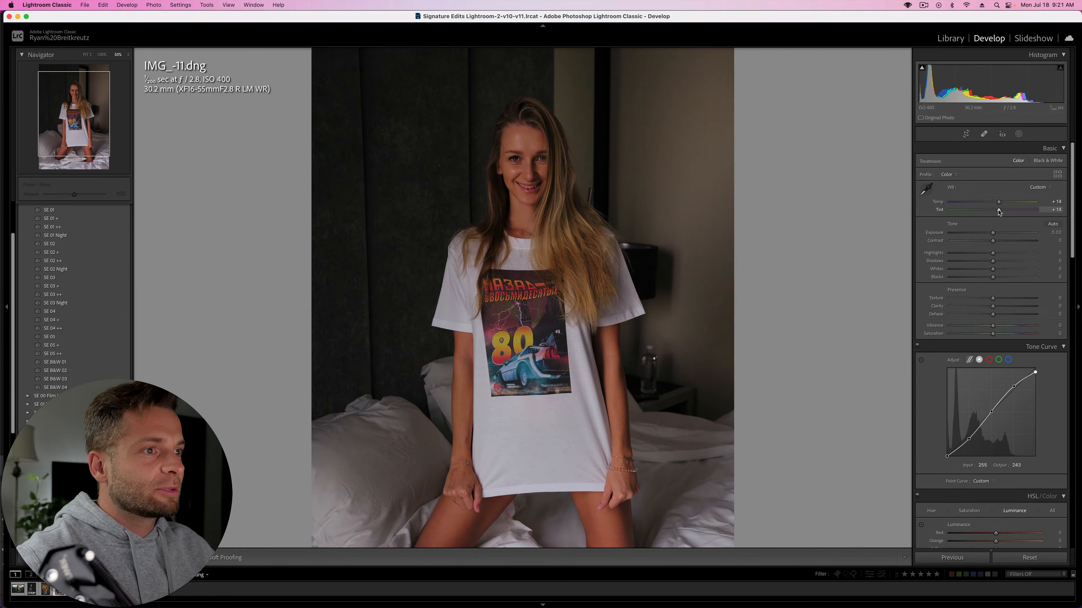
key(shift+equal)
key(shift+equal)
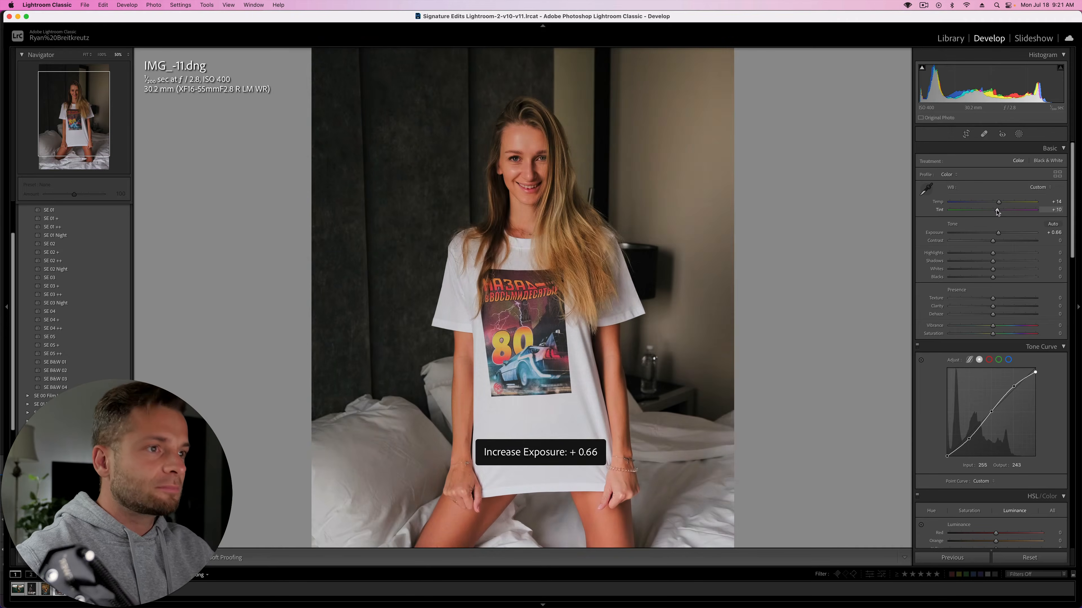
key(shift+minus)
key(equal)
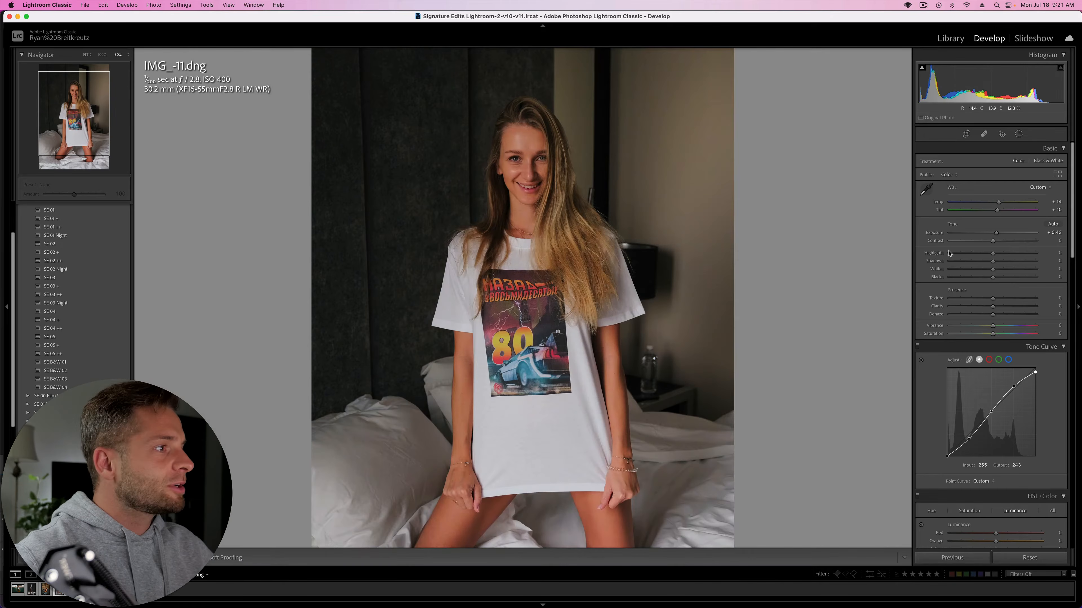
- Set the bedroom portrait's Blacks to -38, Dehaze to +9 and Contrast to -23
drag(990, 278, 977, 280)
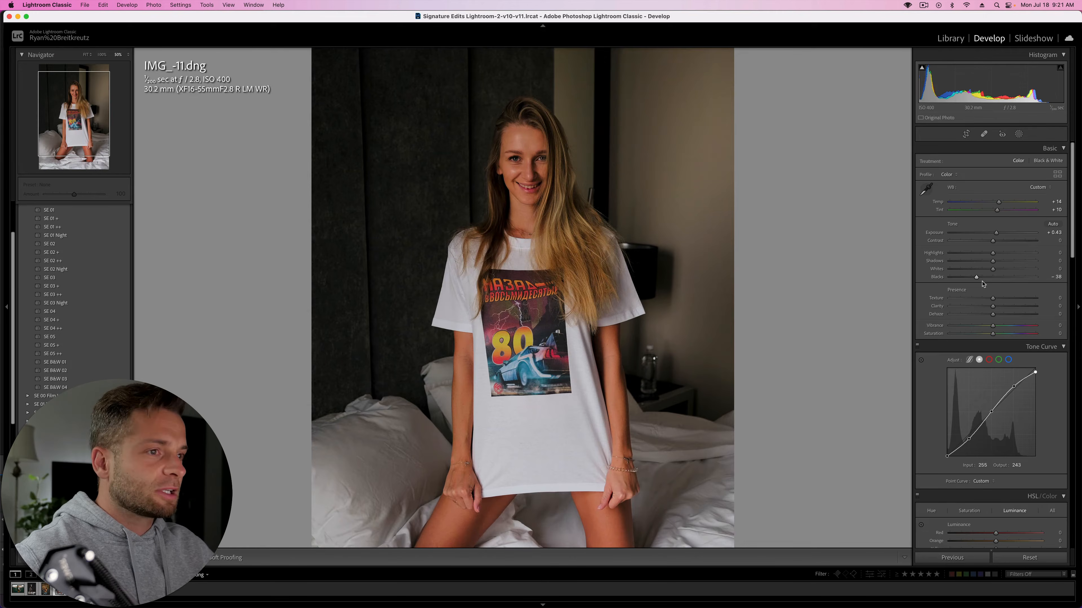
drag(993, 316, 996, 317)
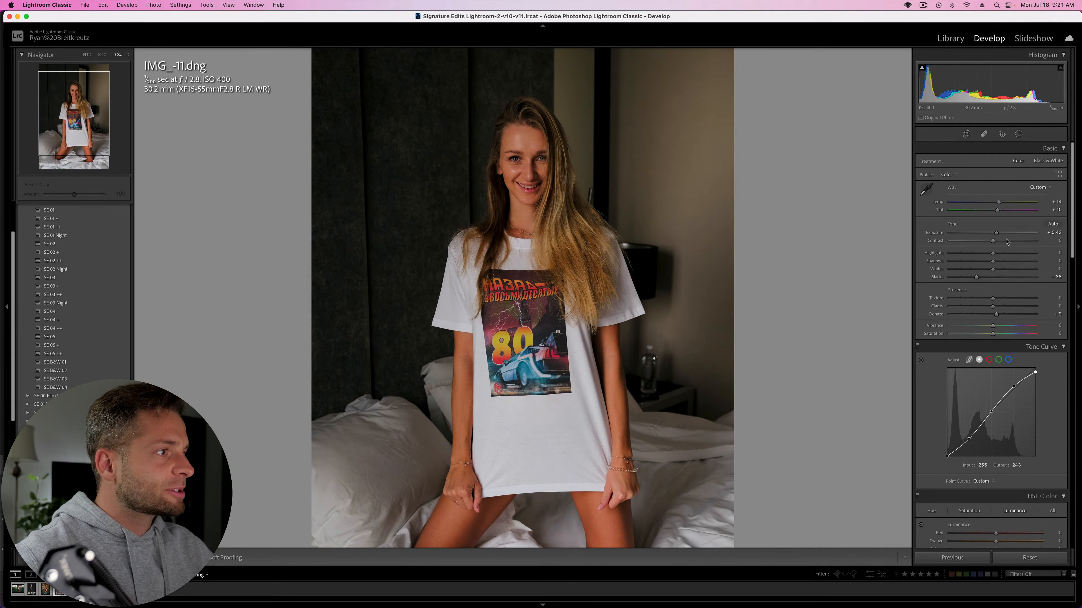
drag(992, 241, 983, 243)
- Set the sharpening amount to 53 and apply luminance noise reduction of 59 with detail 97
scroll(1001, 284, down, 15)
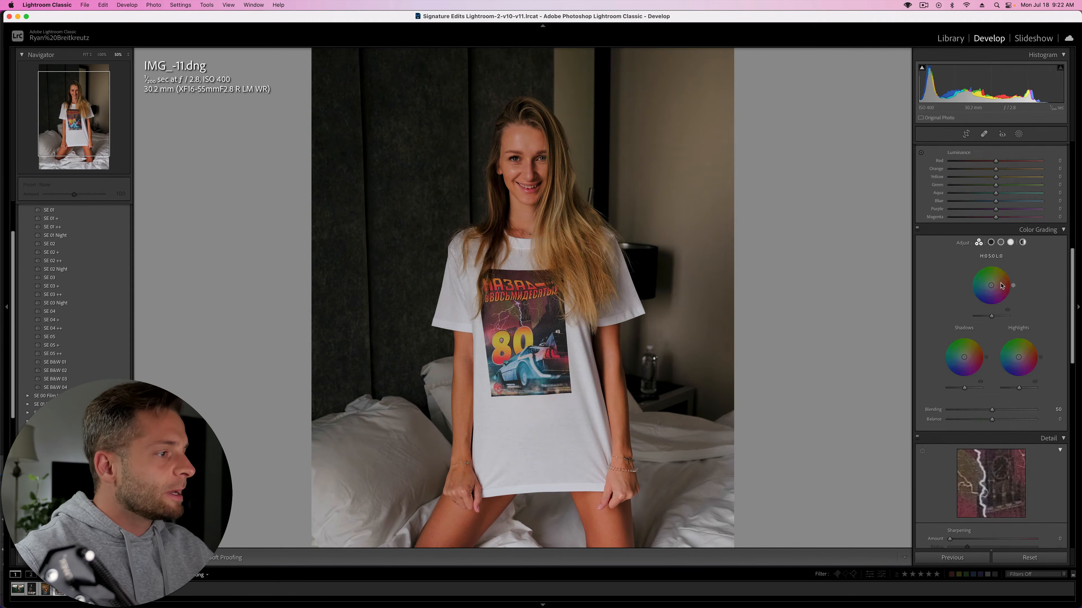
drag(950, 231, 980, 231)
drag(949, 276, 1034, 286)
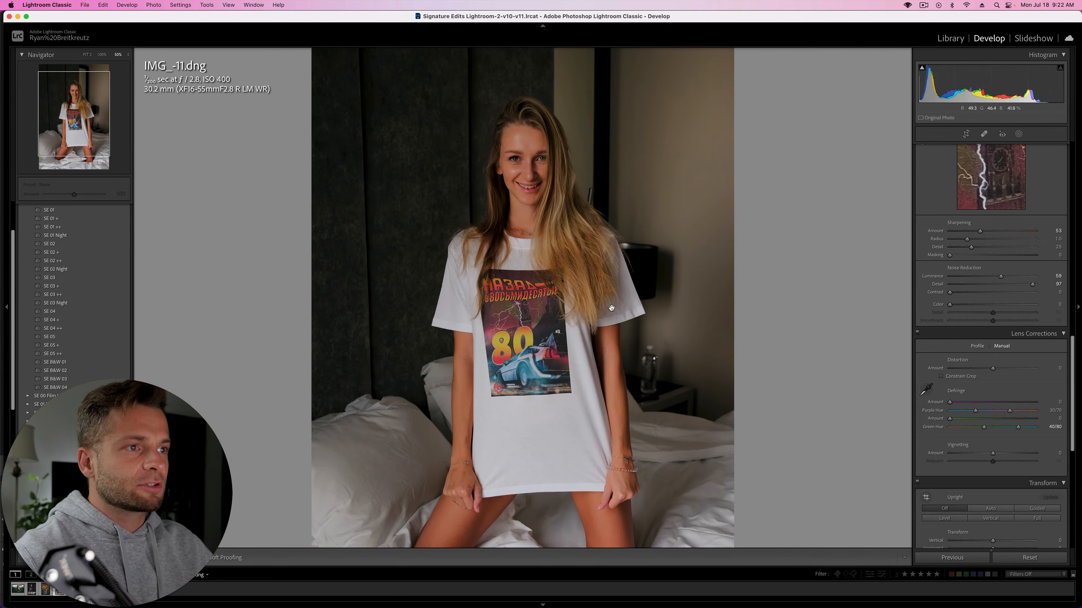
- Paint a new brush mask over the skin of the woman's forehead, cheeks, nose and chin
key(super+minus)
key(super+minus)
key(super+minus)
key(super+minus)
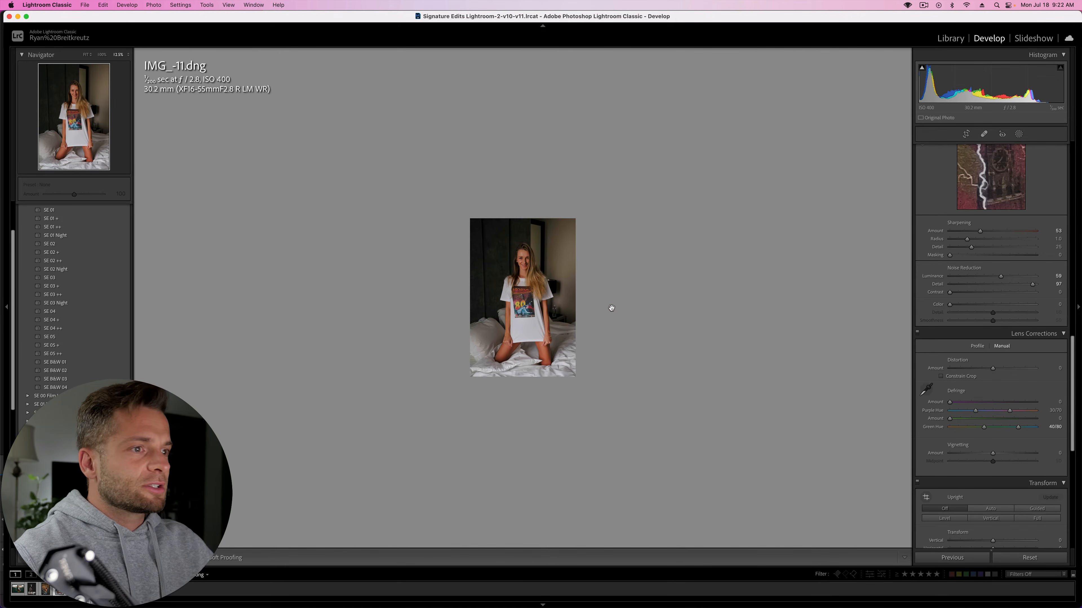
key(super+equal)
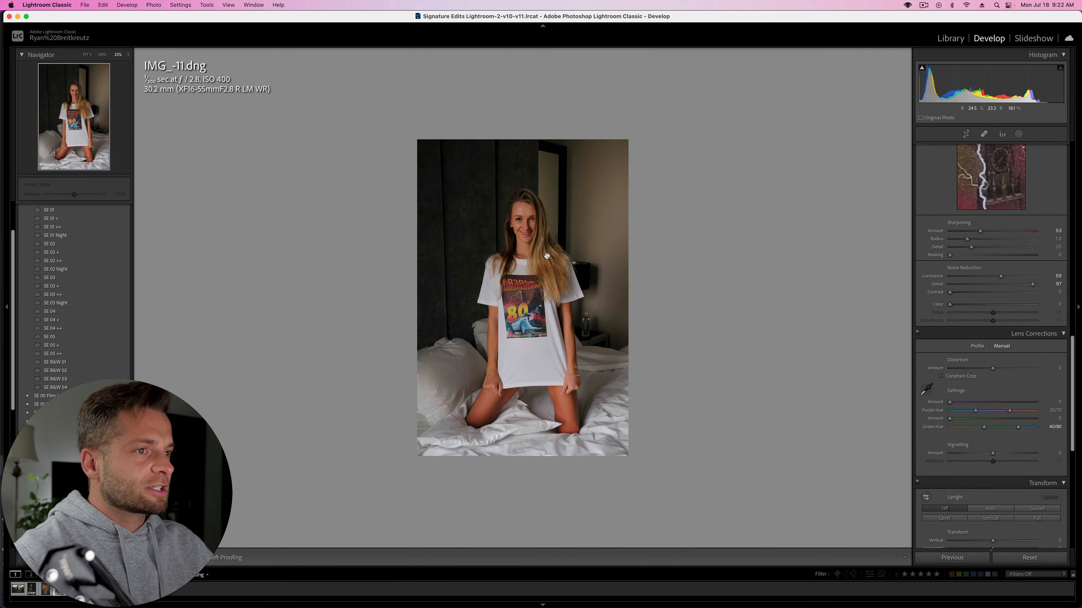
key(super+equal)
key(super+equal)
key(super+equal)
key(super+equal)
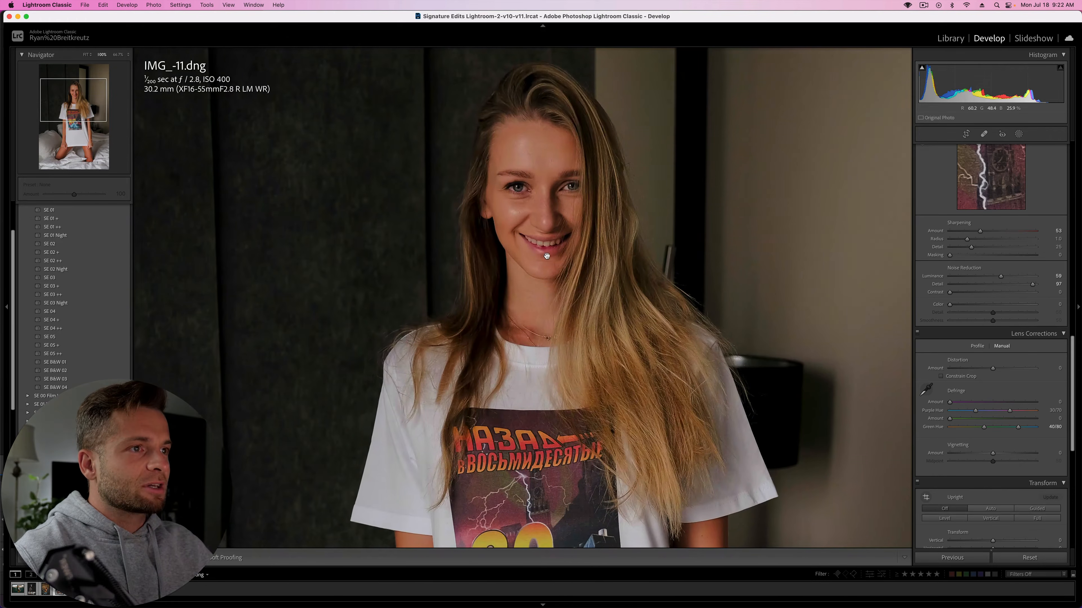
key(super+equal)
key(super+equal)
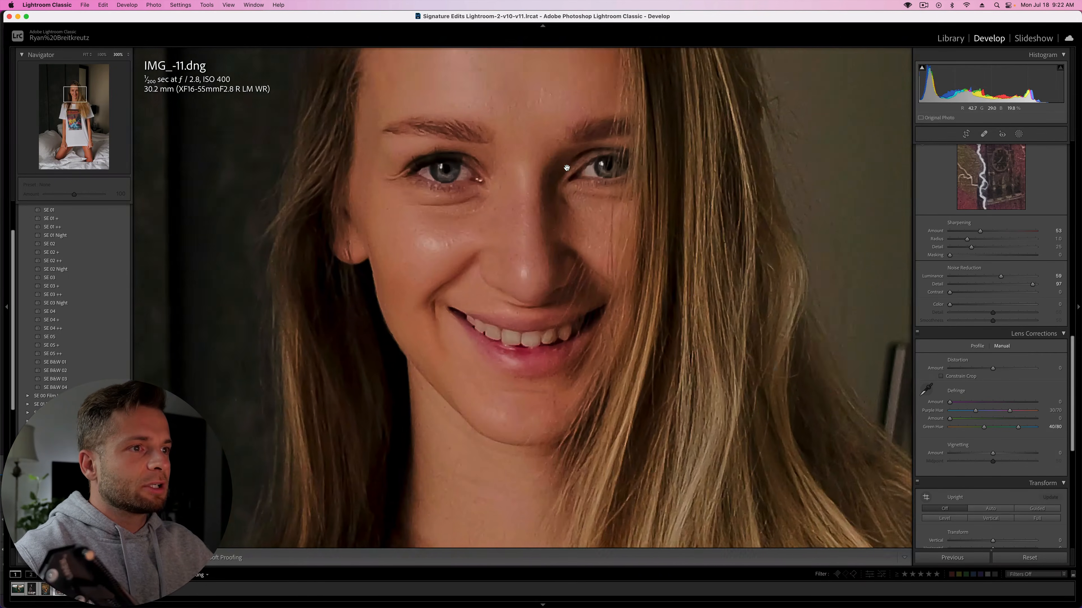
key(k)
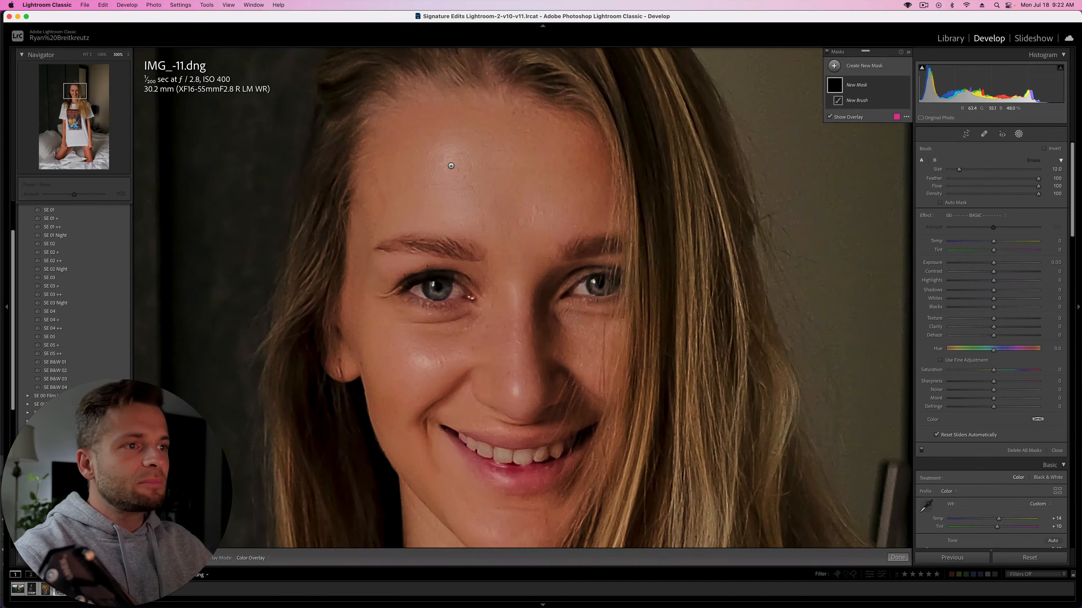
mouse_move(417, 146)
mouse_down()
mouse_move(570, 99)
mouse_move(554, 192)
mouse_move(507, 256)
mouse_move(523, 383)
mouse_move(471, 366)
mouse_move(394, 409)
mouse_move(532, 511)
mouse_up()
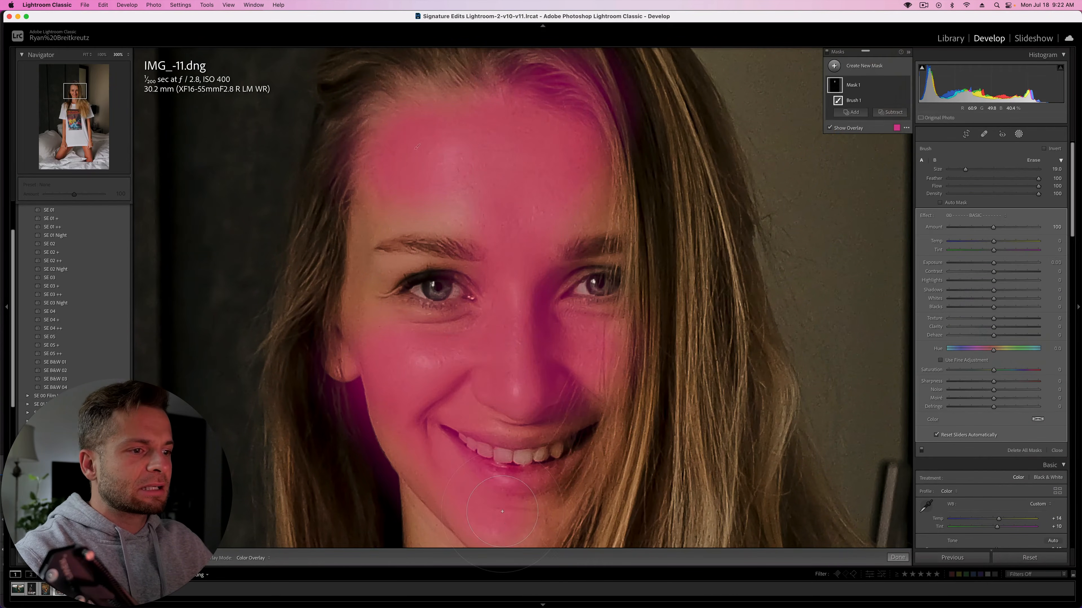
- Soften the masked facial skin with Texture -29, Clarity -15 and slightly reduced Dehaze, check the mask's coverage and close masking
drag(994, 335, 981, 338)
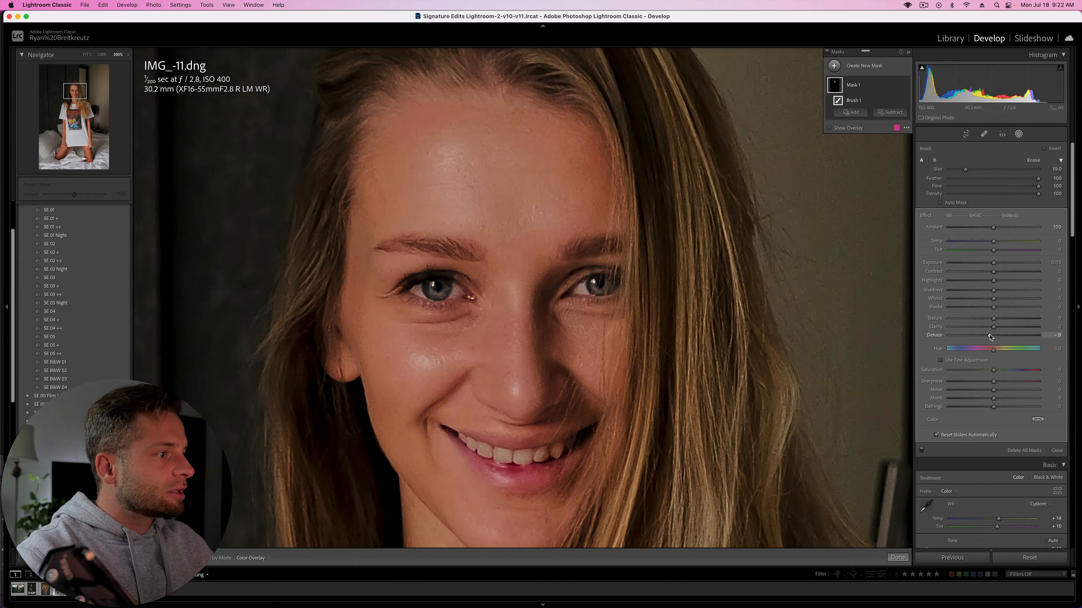
mouse_move(988, 318)
mouse_down()
mouse_move(939, 320)
mouse_move(979, 324)
mouse_up()
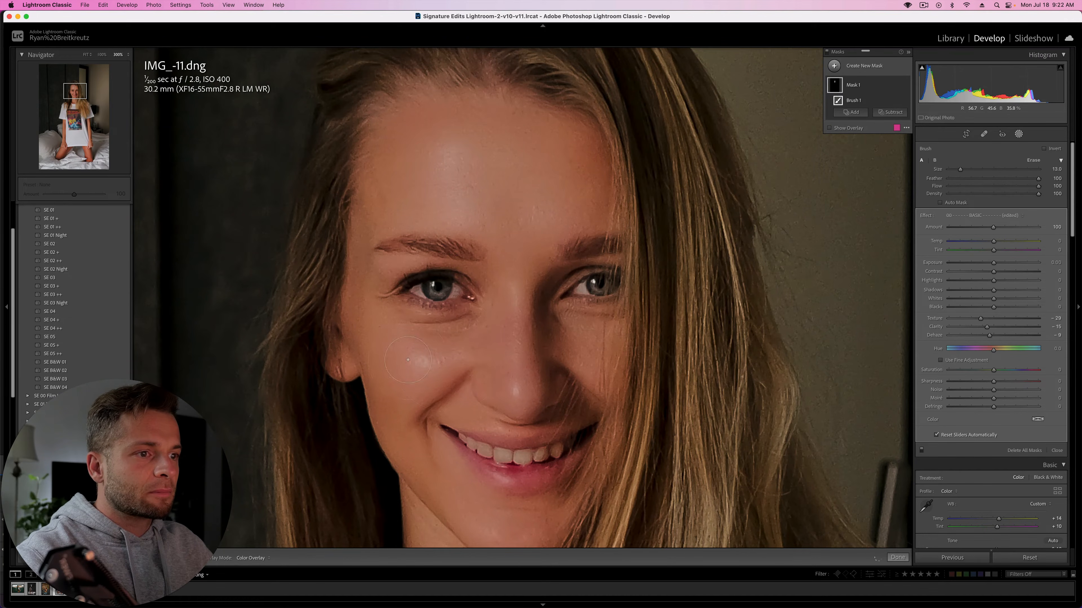
key(o)
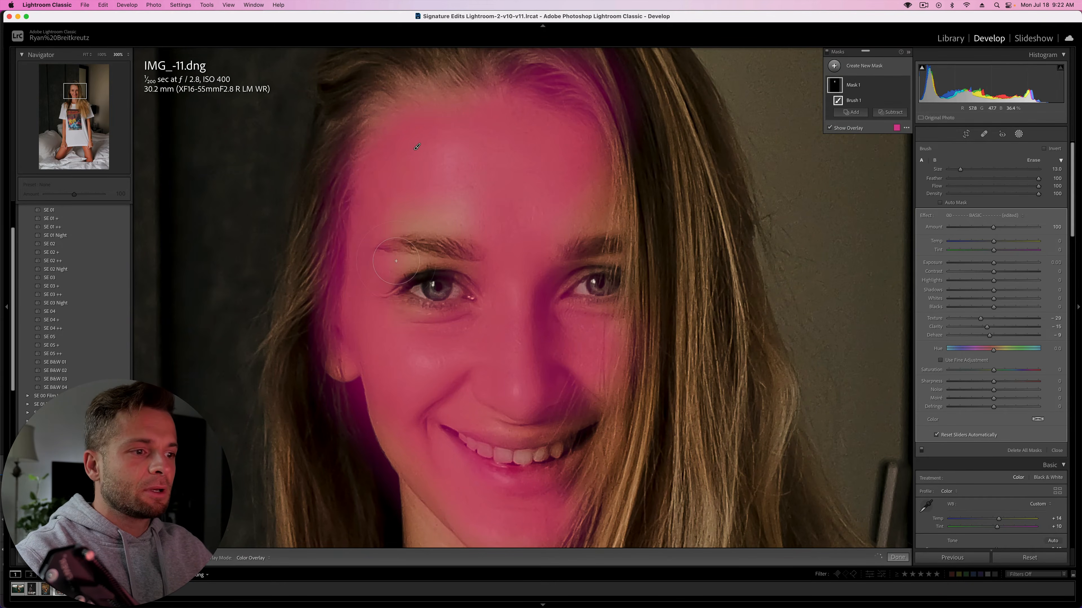
key(super+minus)
key(super+minus)
key(shift+w)
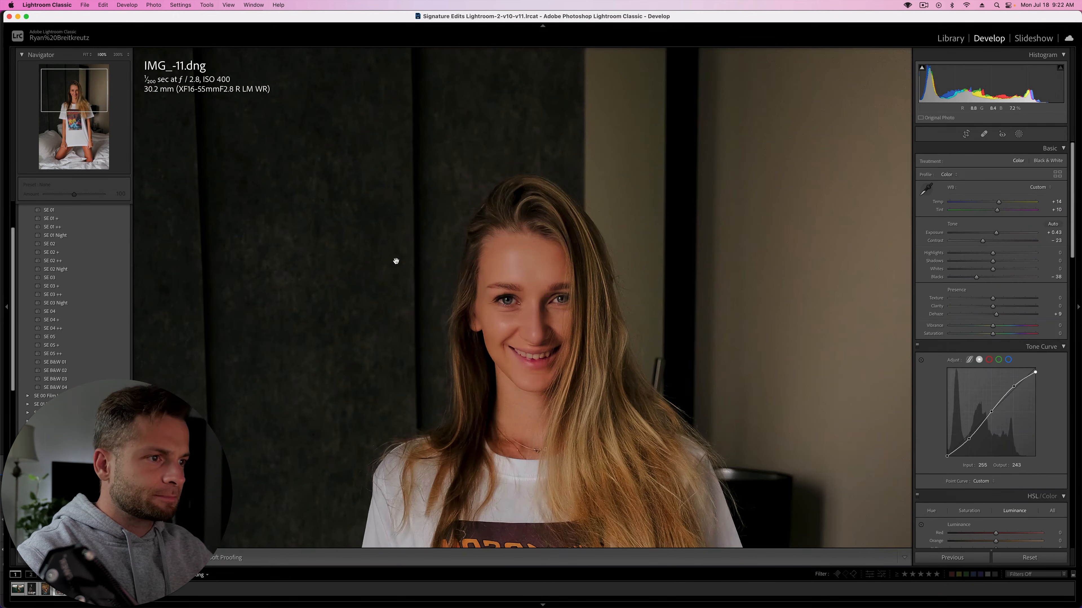
- Refine the sharpening to amount 40, radius 0.8 and masking 49, and judge the result on the whole photo
scroll(988, 358, down, 8)
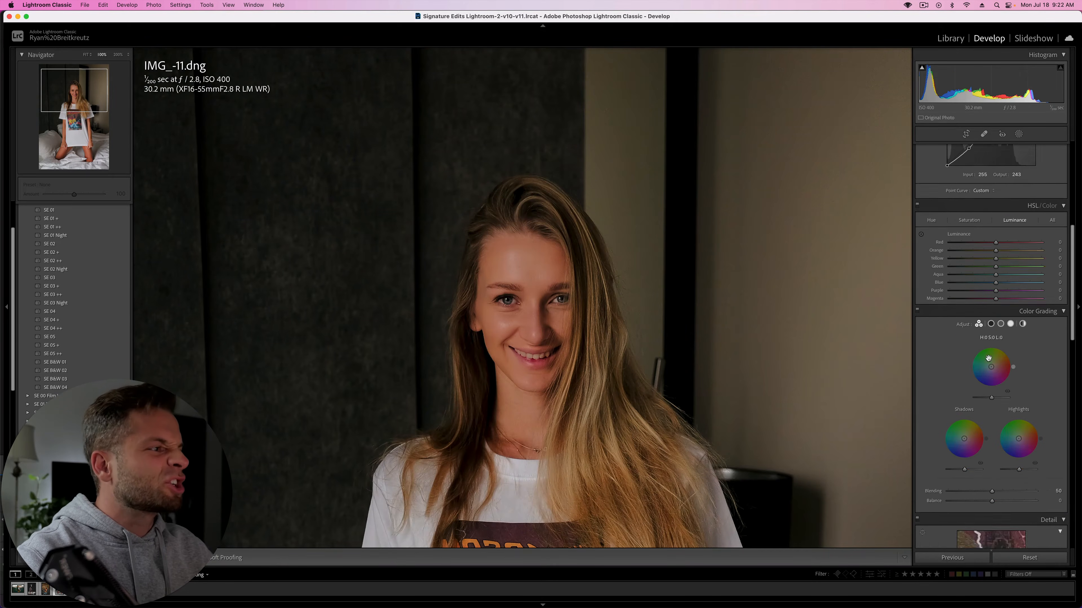
scroll(988, 358, down, 8)
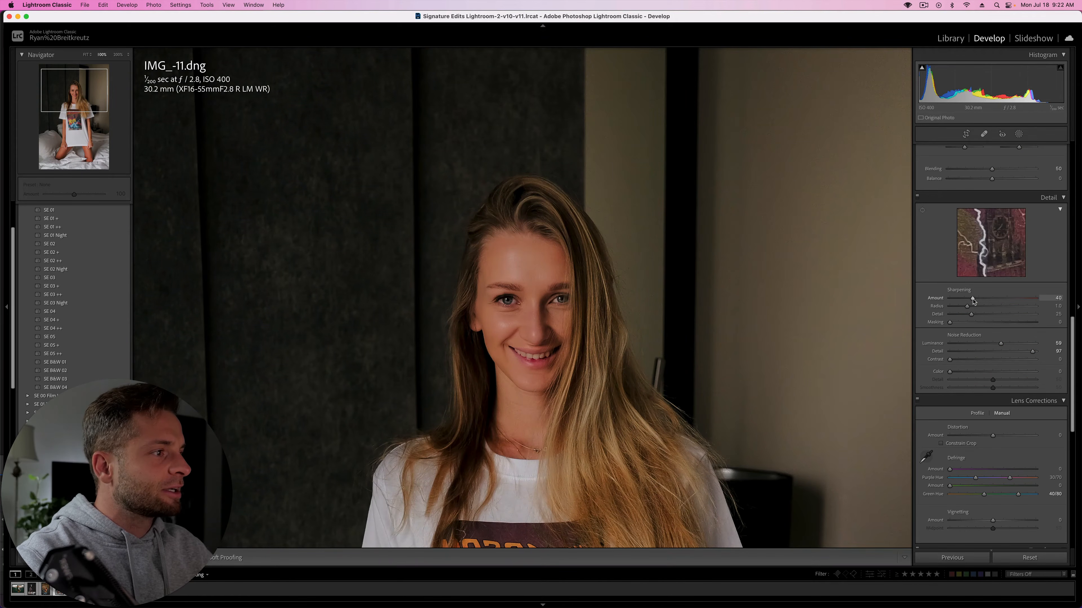
drag(967, 306, 994, 326)
alt+click(950, 322)
scroll(599, 447, down, 5)
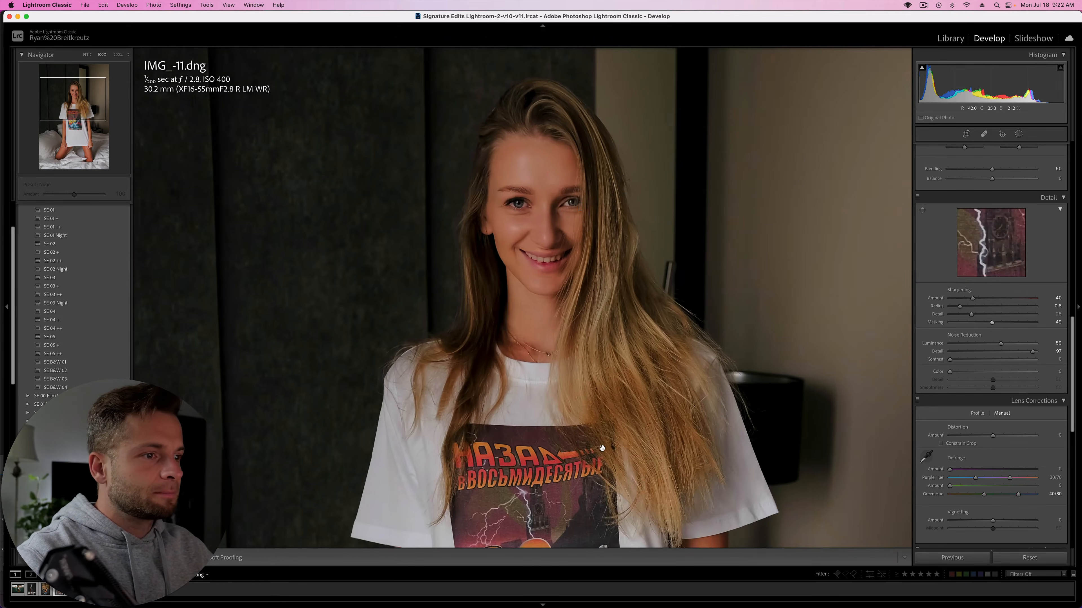
scroll(601, 448, down, 10)
key(super+minus)
key(super+minus)
key(super+minus)
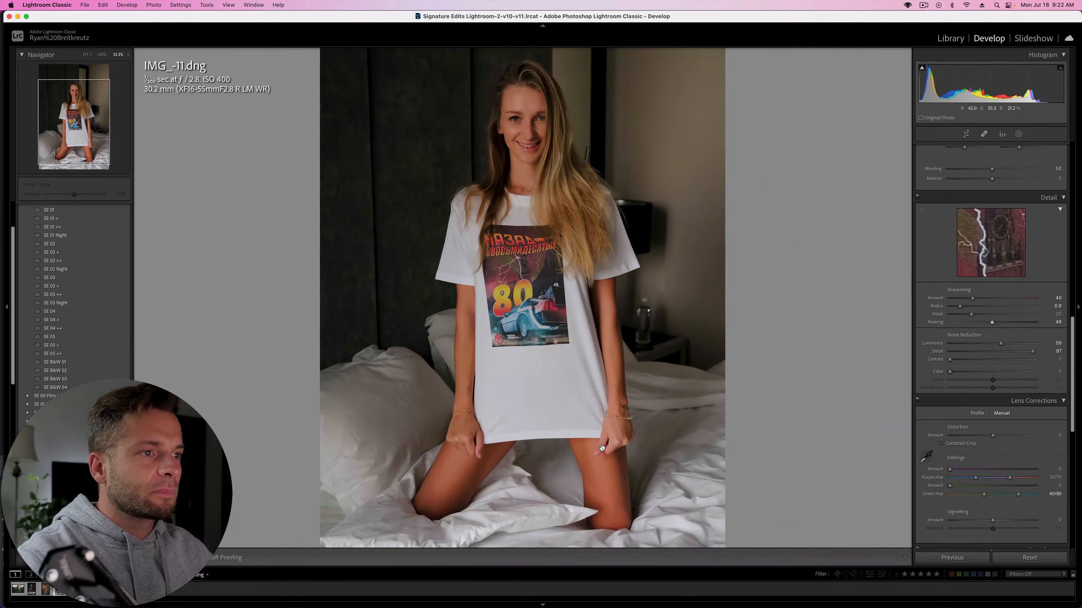
key(super+minus)
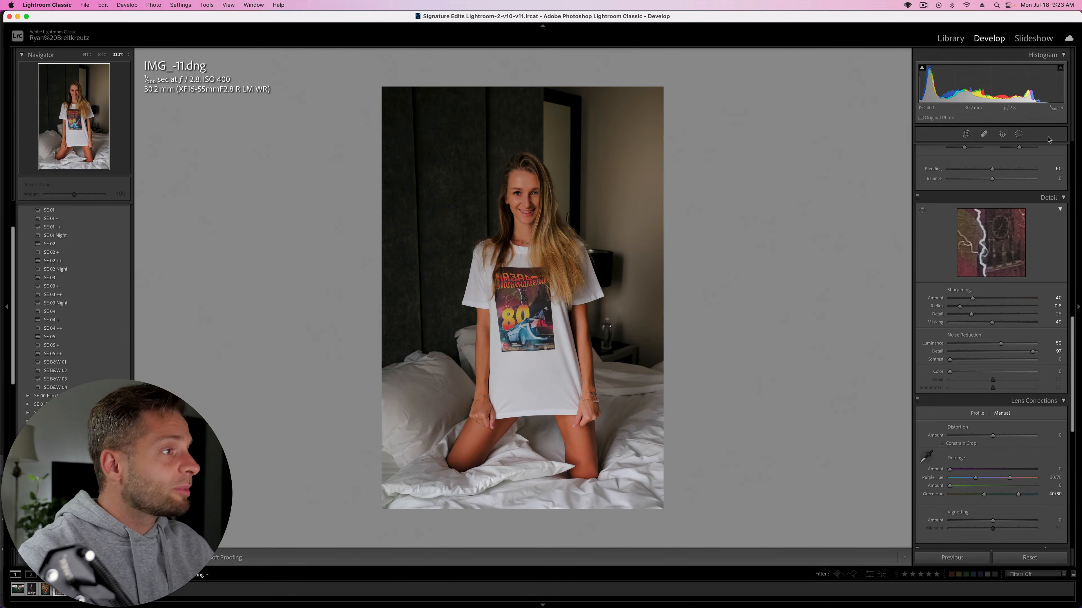
- Add a radial gradient mask with feather 100, a tall ellipse covering most of the woman and reaching above the photo
click(1019, 134)
click(866, 66)
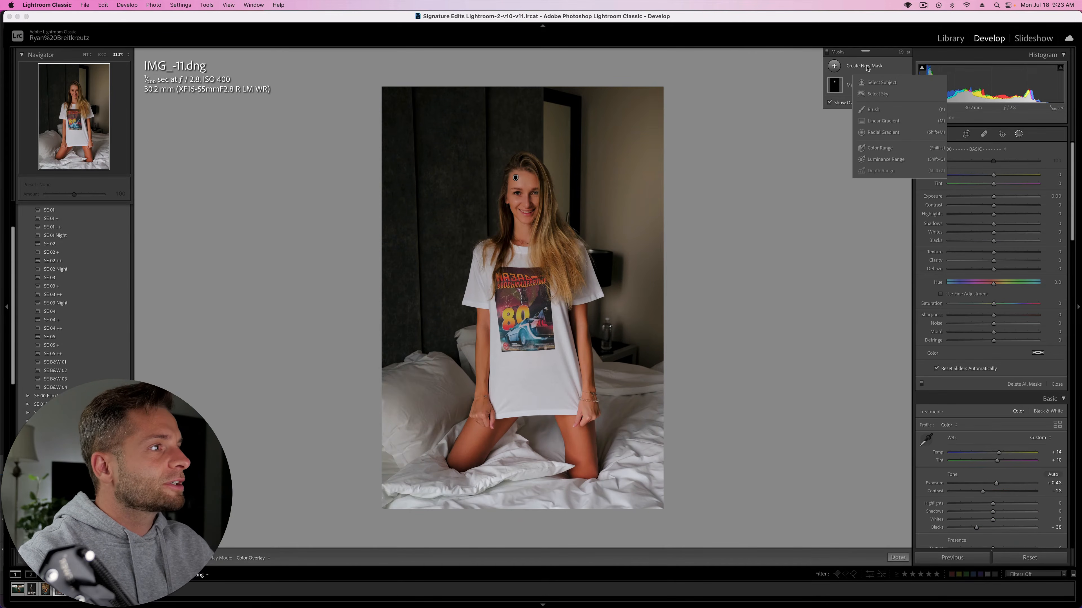
click(889, 132)
drag(529, 225, 639, 488)
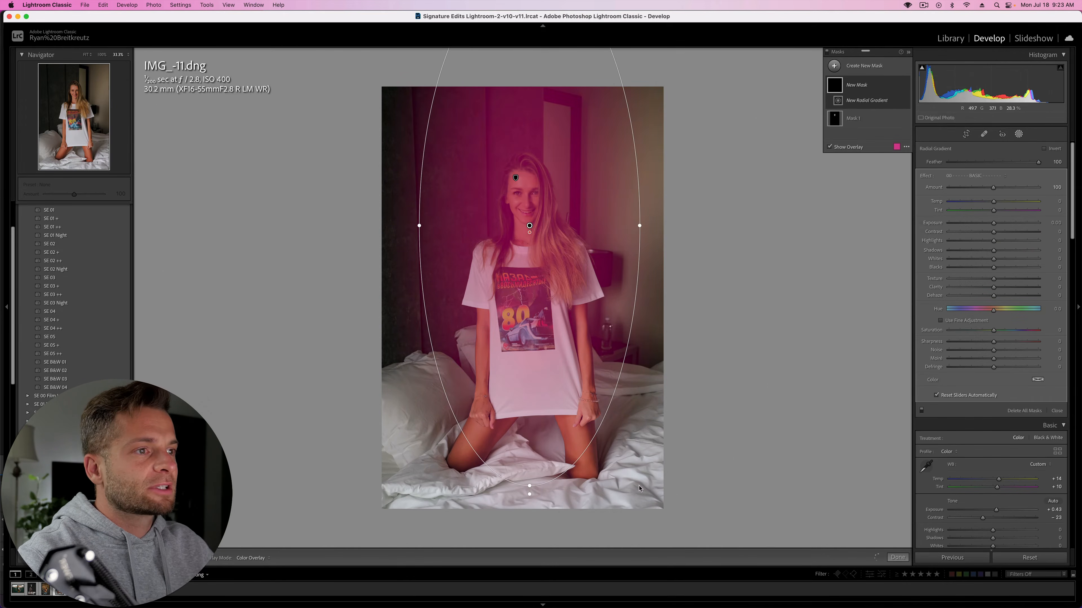
- Invert the radial mask and set its exposure to -0.34 to darken the surroundings, comparing before and after
drag(993, 222, 971, 224)
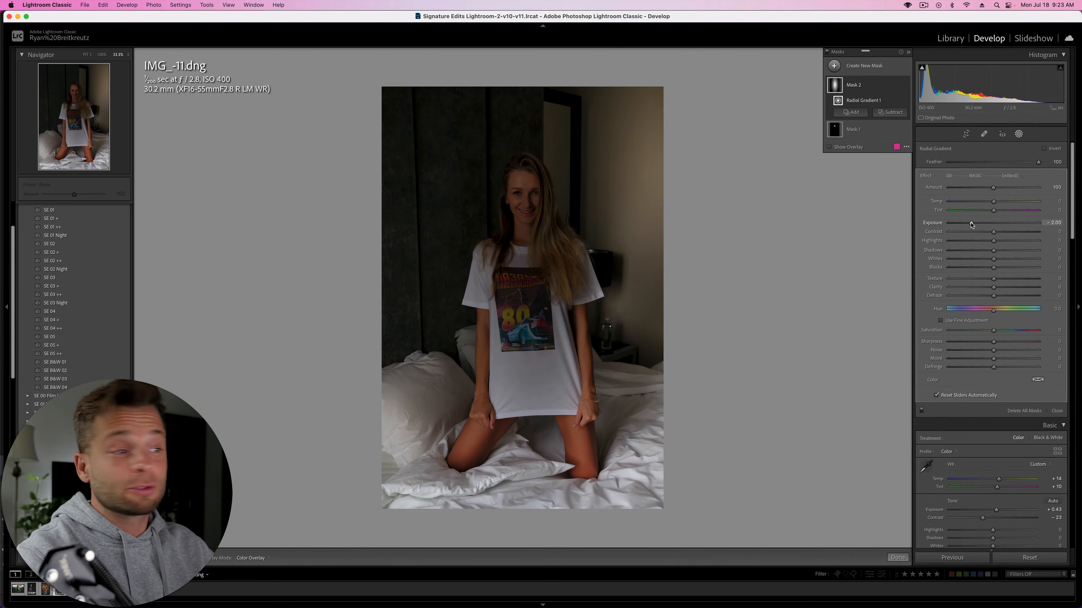
key(apostrophe)
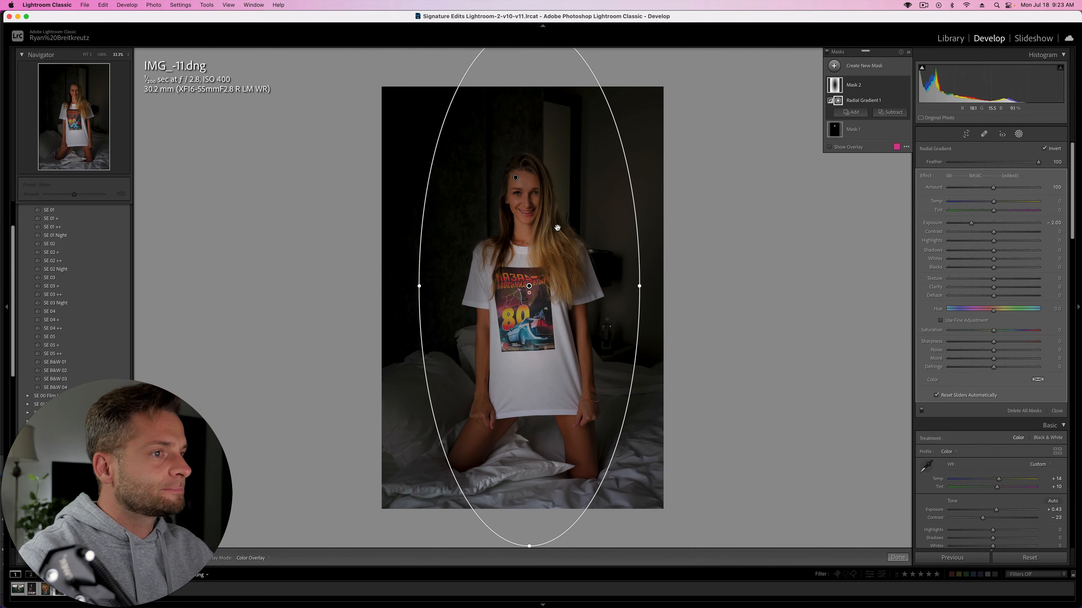
drag(971, 223, 990, 225)
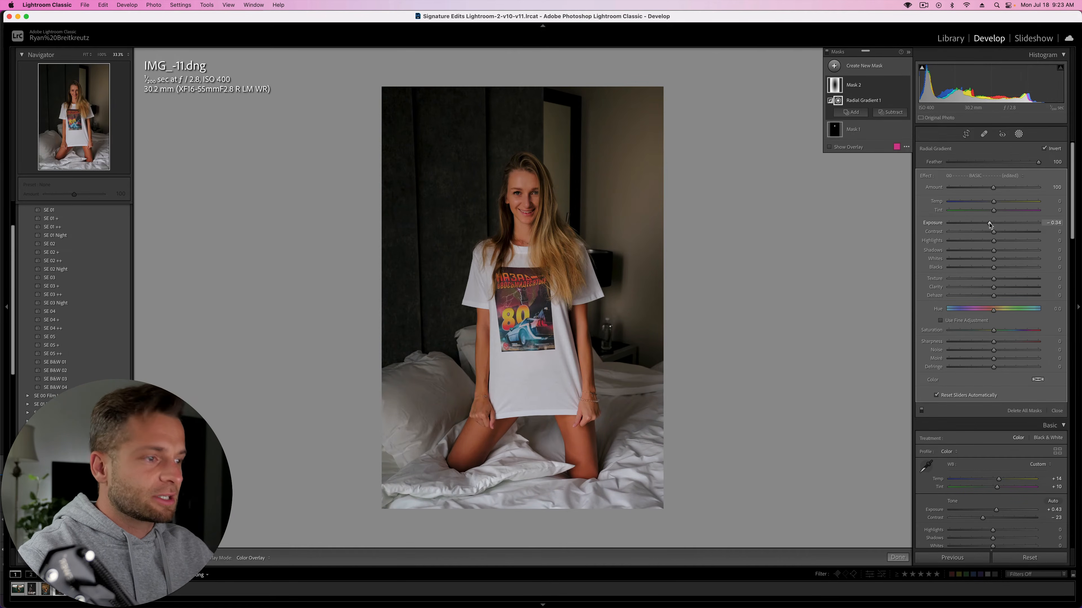
key(backslash)
key(backslash)
key(backslash)
key(backslash)
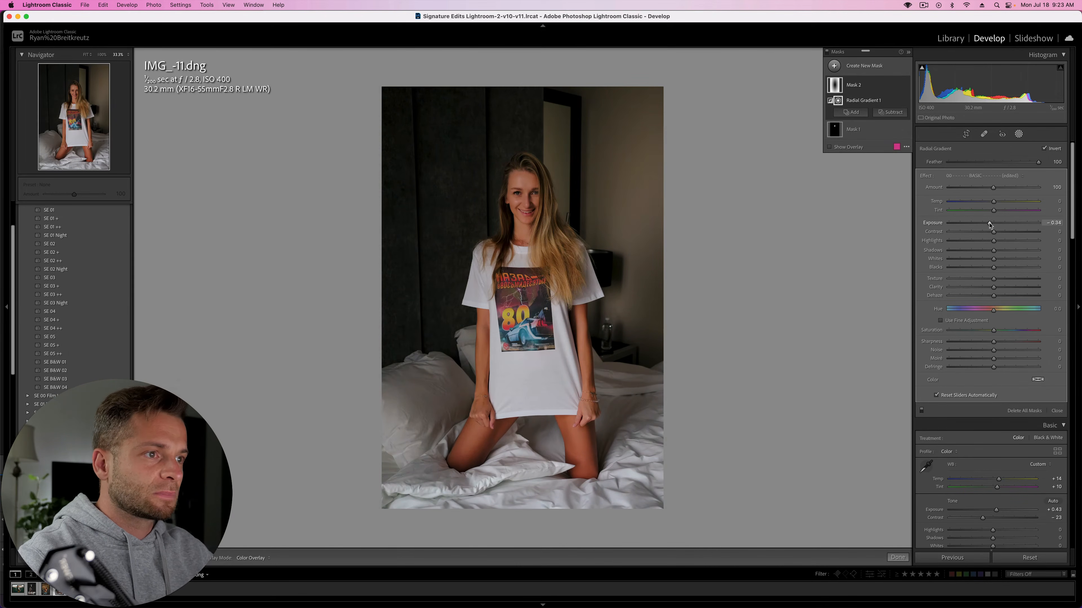
- Close masking, raise the whole photo's exposure to +0.63 and compare the edit with the original
key(Escape)
key(equal)
key(equal)
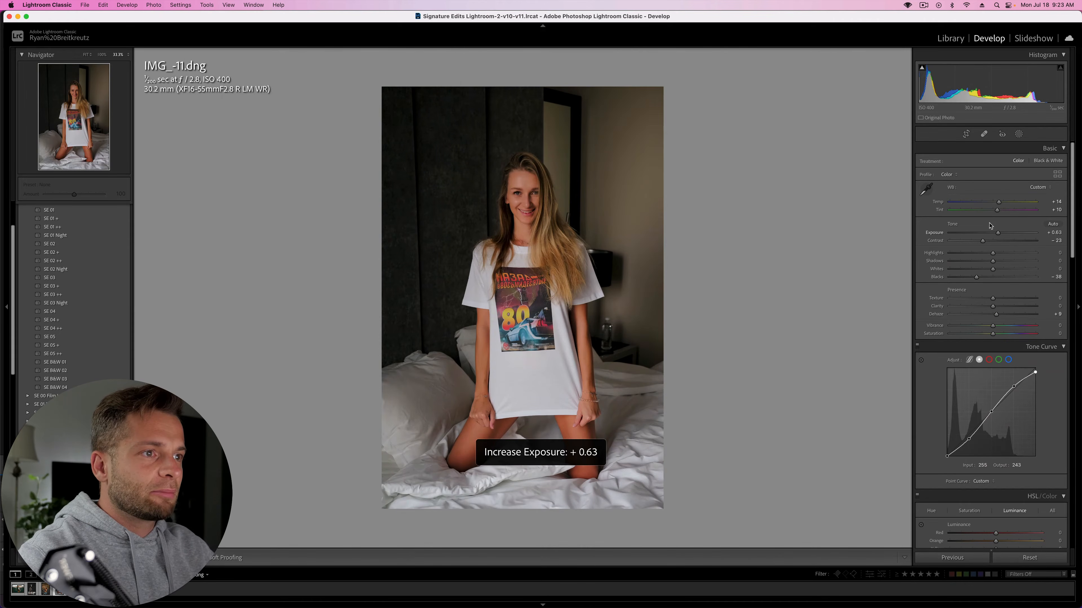
key(equal)
key(minus)
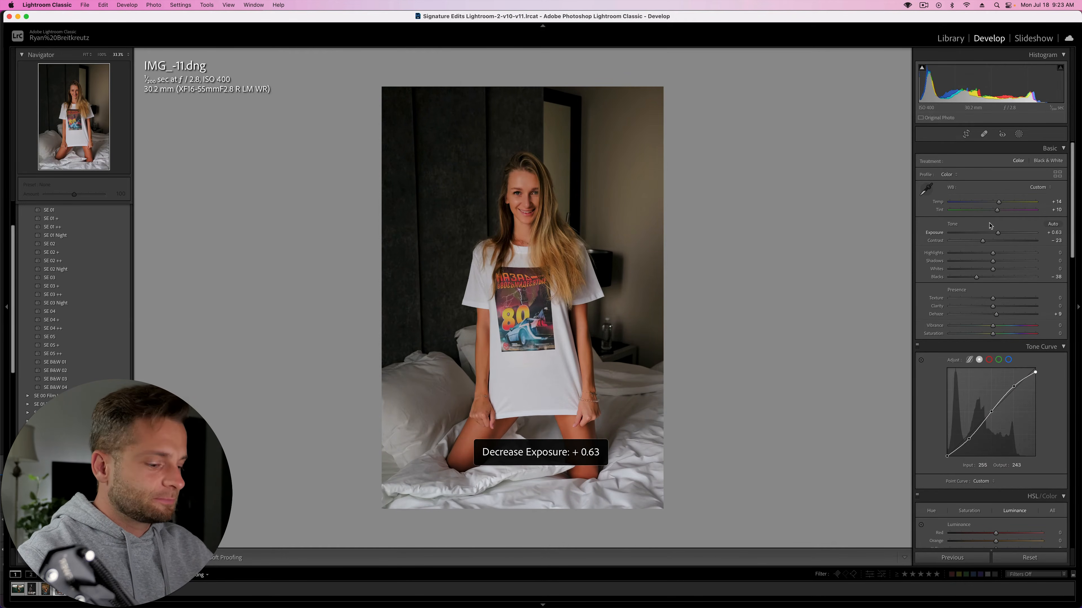
key(backslash)
key(backslash)
key(backslash)
key(backslash)
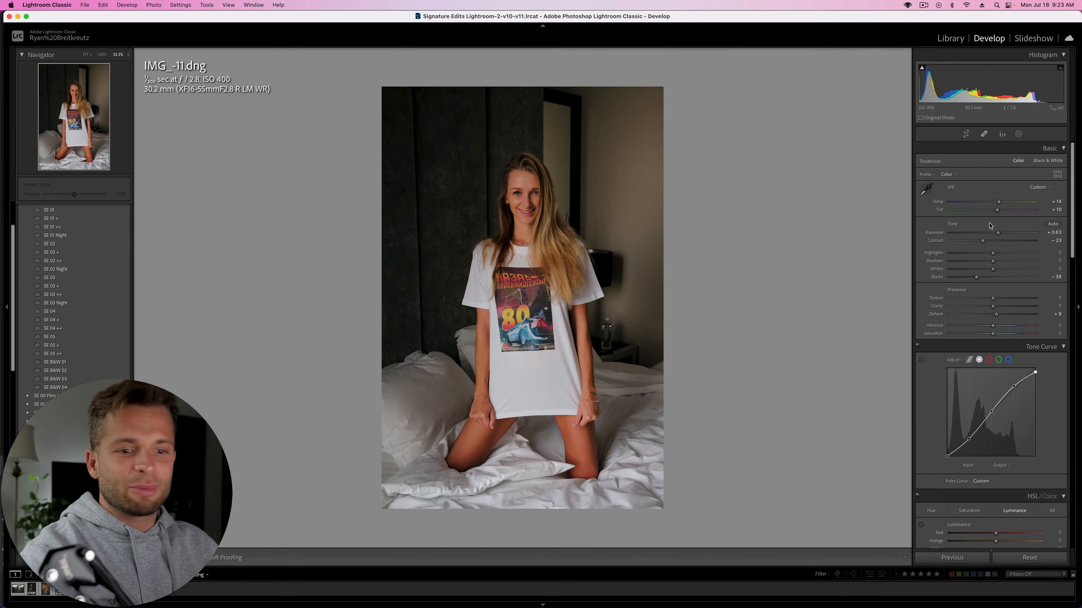
- Open Barn Owl (1).NEF and shape an S-shaped tone curve with points at input 84, output 59 and input 128, output 127
key(Left)
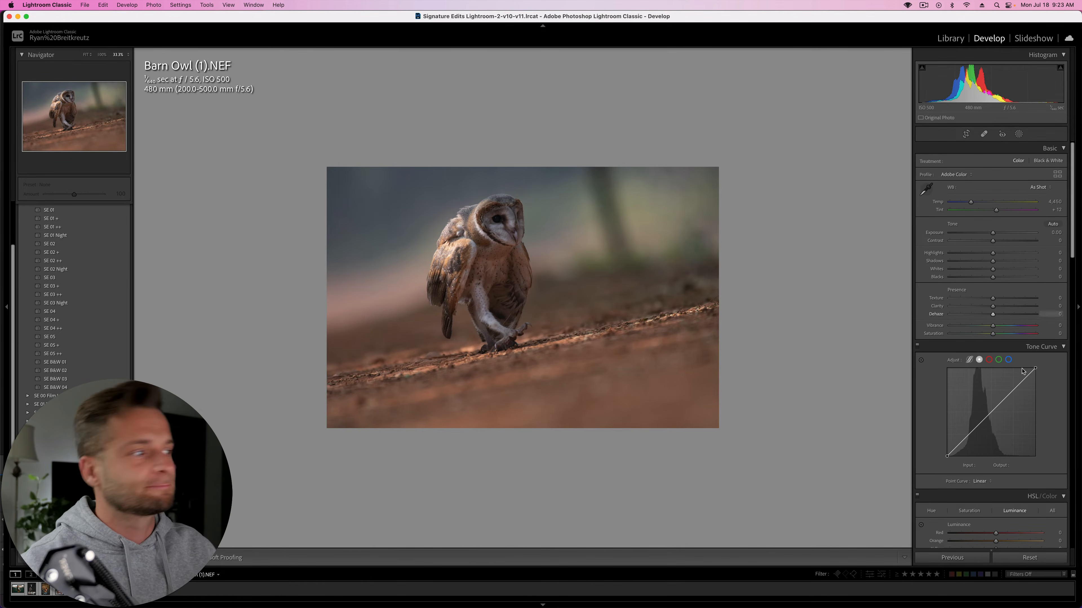
drag(990, 417, 1009, 389)
drag(976, 430, 976, 437)
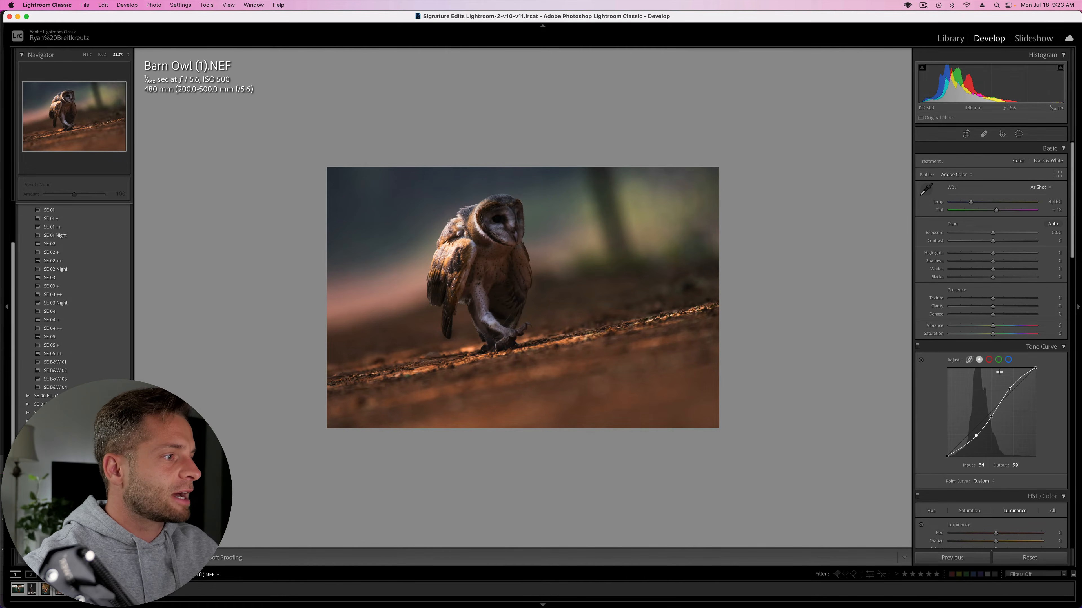
drag(991, 417, 992, 413)
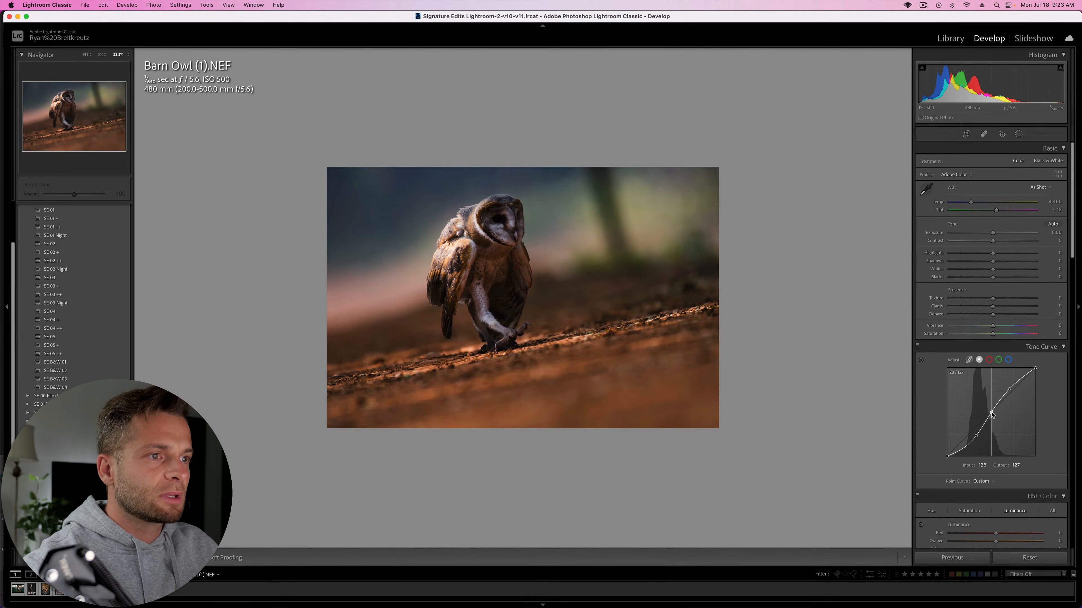
- Set the owl photo's exposure to +0.55, temperature to 4,691 and vibrance to -70
drag(1000, 233, 975, 204)
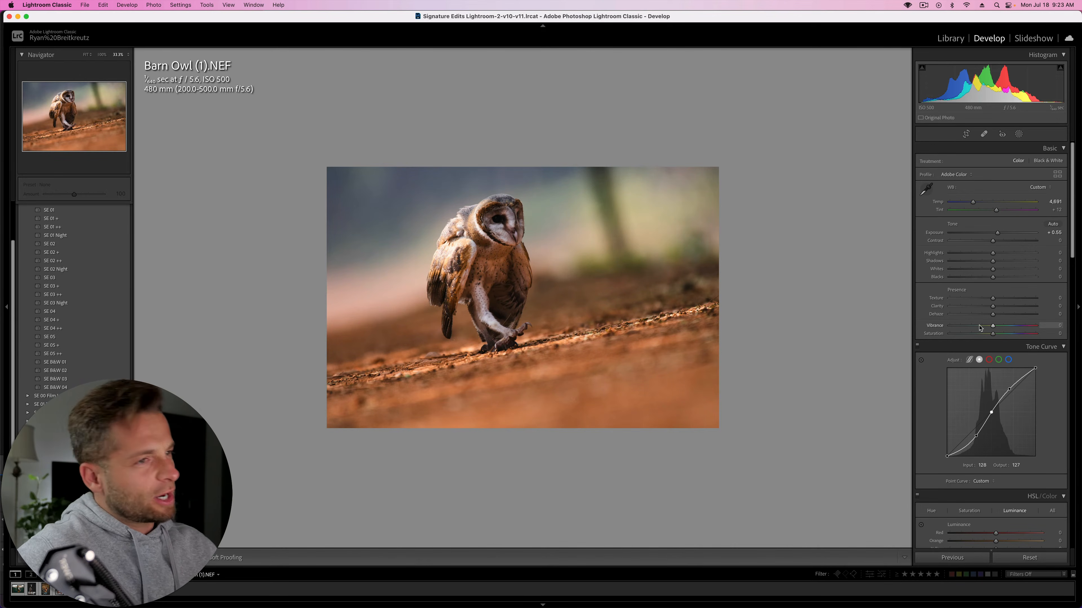
click(963, 326)
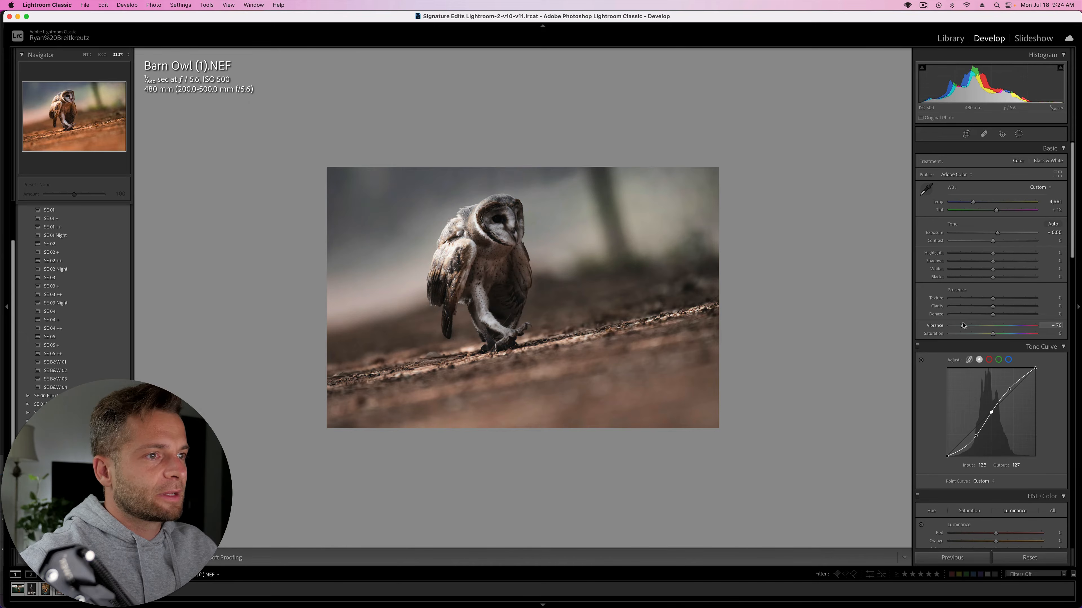
- Colour grade the owl photo with a warm yellow-orange tint in the midtones and strong teal in the shadows
scroll(988, 384, down, 10)
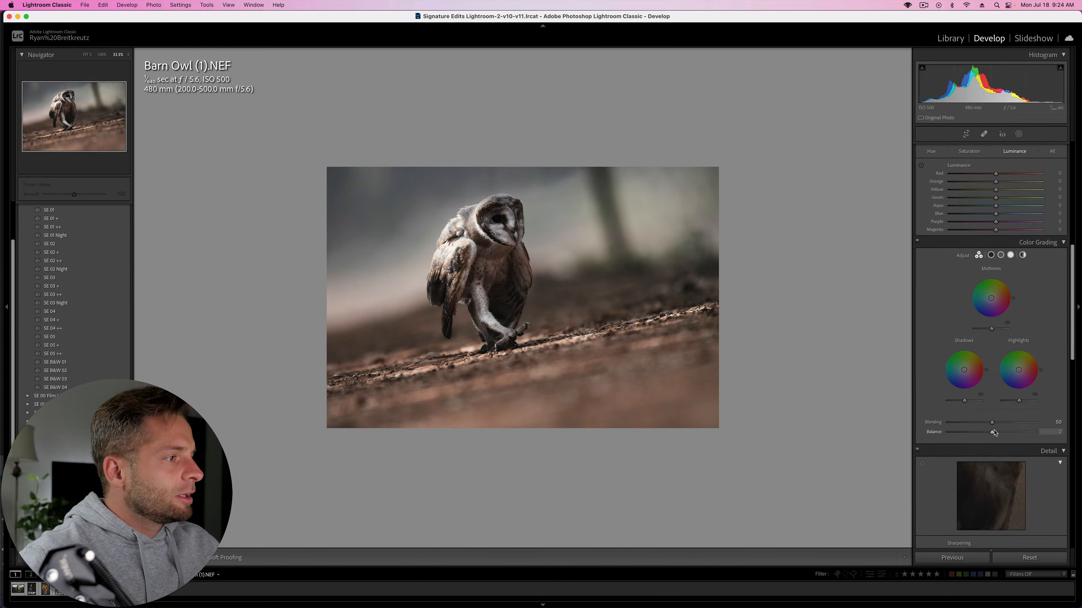
scroll(997, 405, up, 5)
scroll(1005, 392, down, 8)
scroll(1011, 377, up, 4)
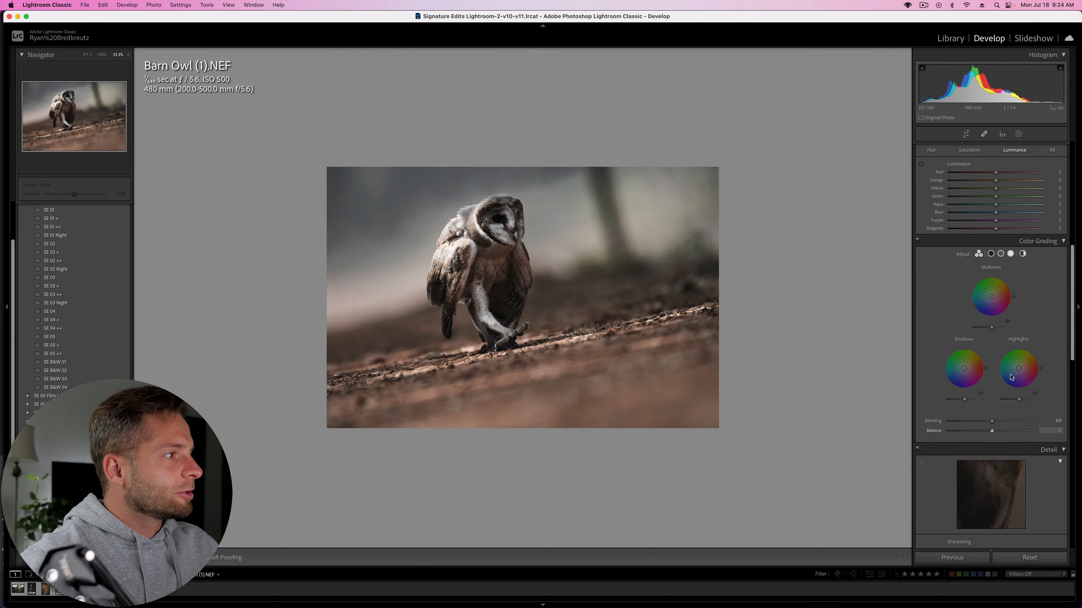
scroll(992, 340, up, 2)
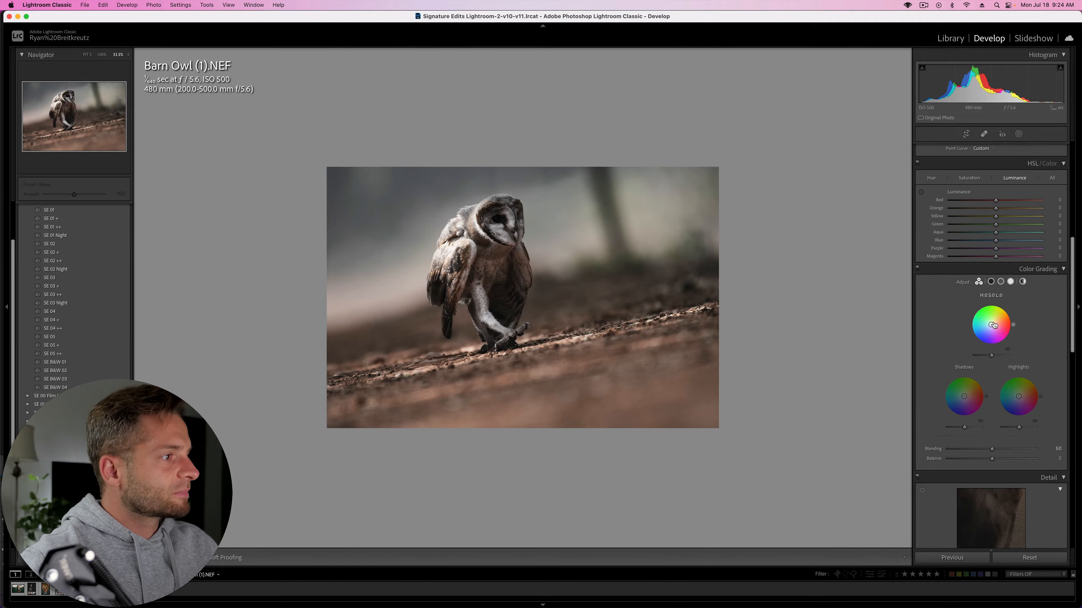
mouse_move(991, 325)
mouse_down()
mouse_move(986, 317)
mouse_move(996, 320)
mouse_up()
drag(966, 388, 953, 400)
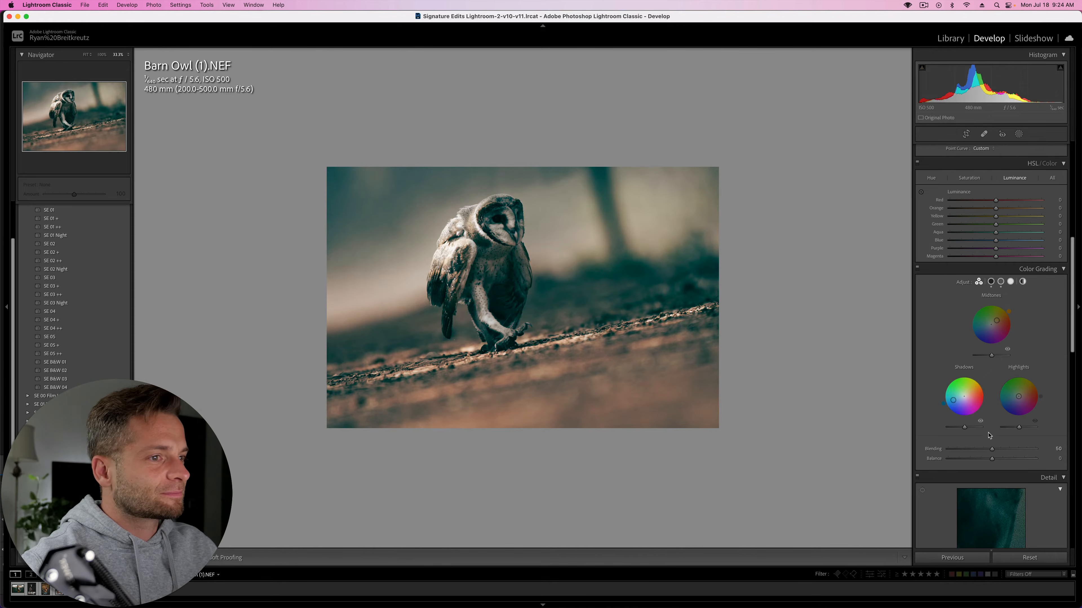
- Shift the midtones to teal, tint the highlights warm yellow-orange and compare the photo with and without the colour grading
drag(996, 320, 986, 327)
drag(1018, 397, 1024, 390)
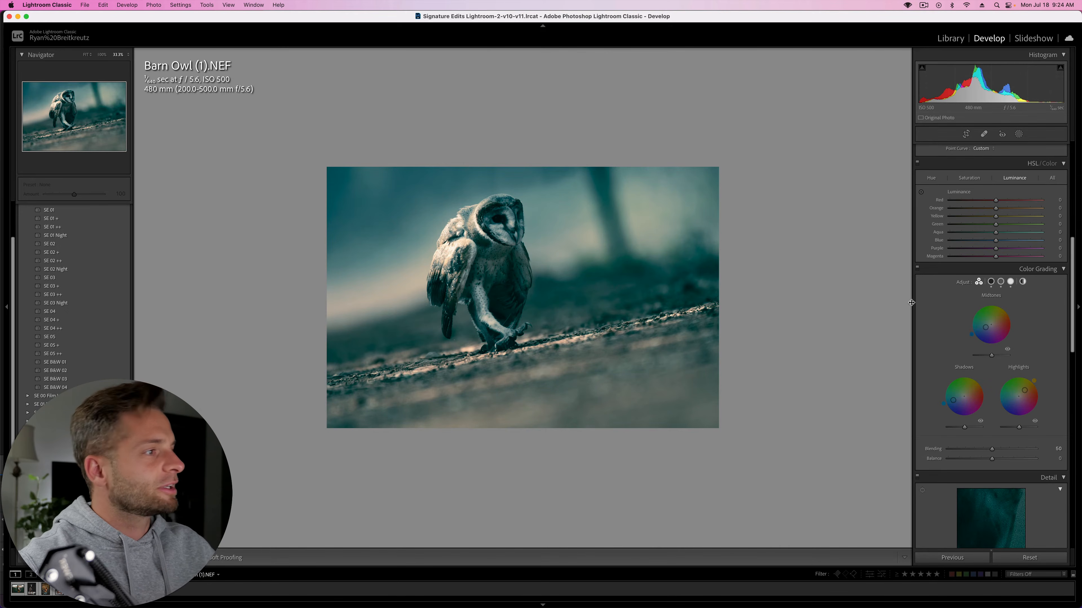
click(917, 269)
click(917, 269)
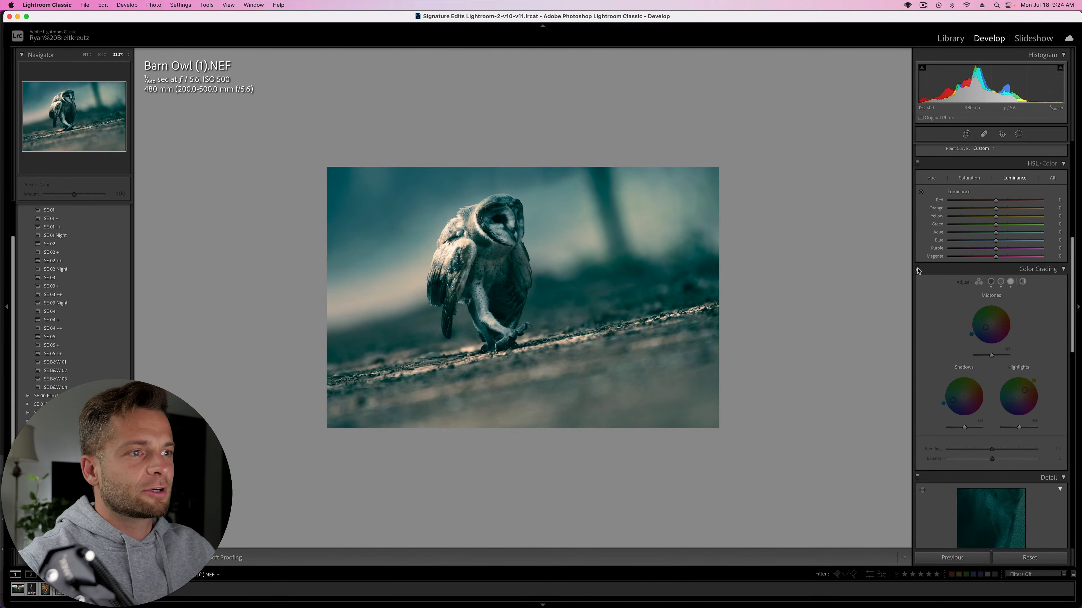
click(917, 268)
click(917, 269)
- Reduce the owl photo's saturation to -77
scroll(961, 302, up, 10)
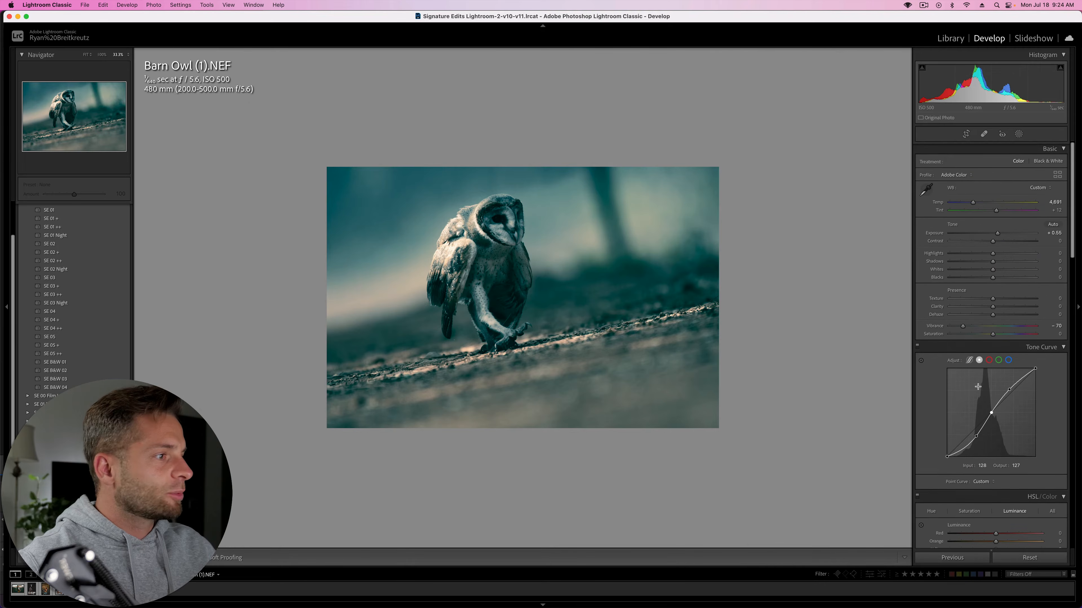
click(961, 334)
mouse_move(962, 336)
mouse_down()
mouse_move(929, 337)
mouse_move(961, 340)
mouse_up()
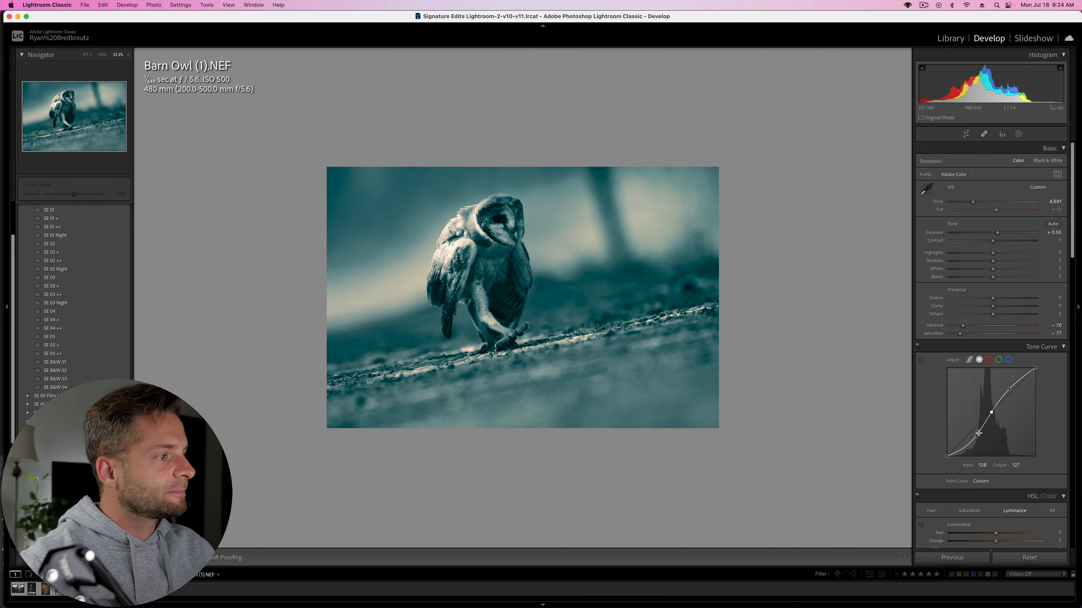
- Fade the tone curve by moving its black point to input 42, output 24 and white point to input 169, output 164, comparing with the original
mouse_move(946, 455)
mouse_down()
mouse_move(947, 436)
mouse_move(975, 435)
mouse_move(961, 448)
mouse_up()
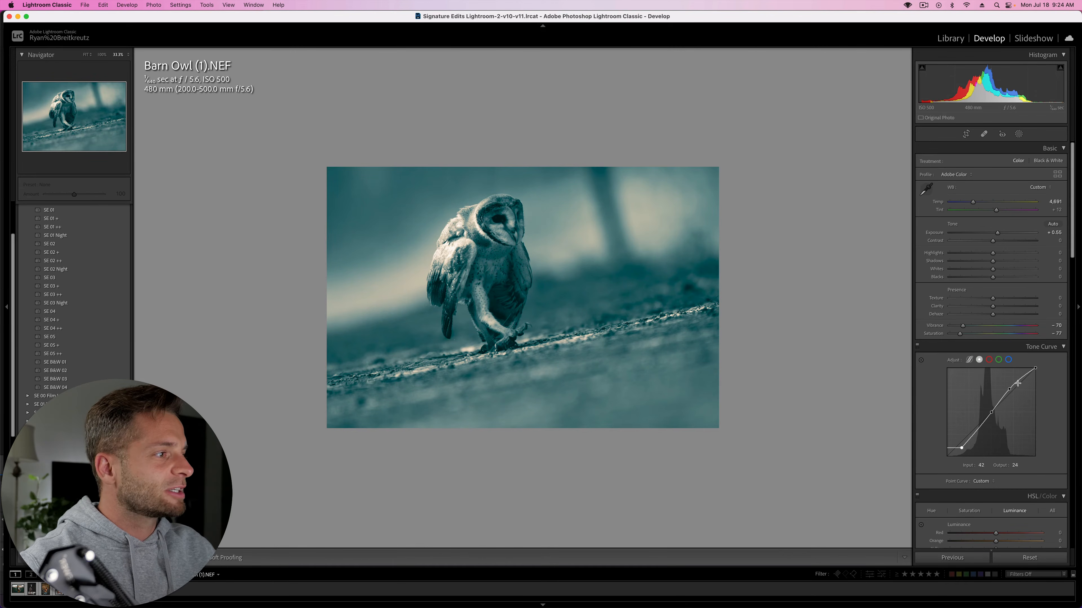
drag(1035, 367, 1006, 402)
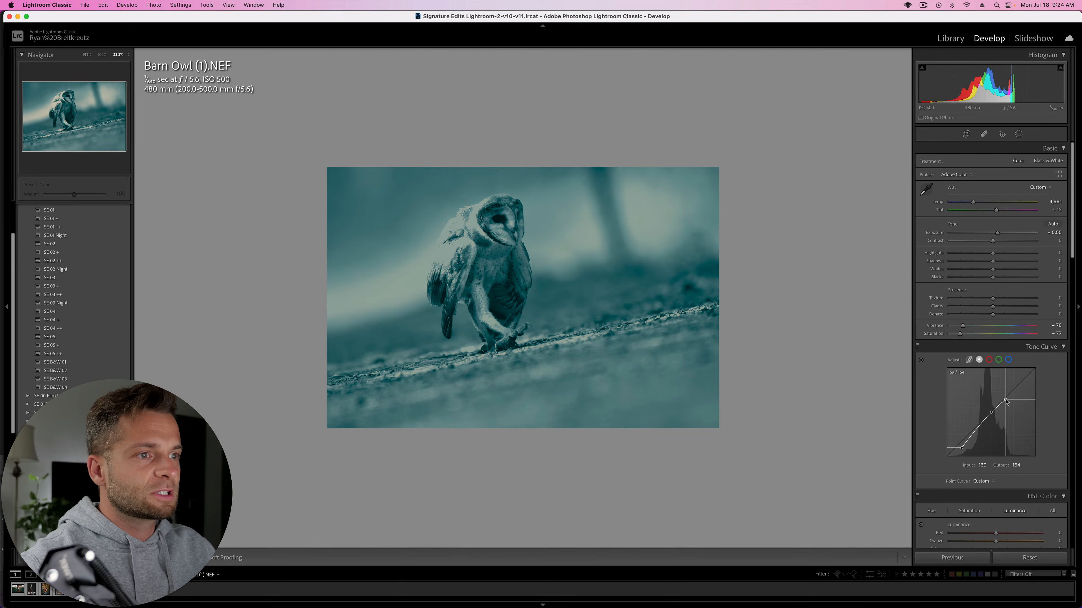
key(backslash)
key(backslash)
key(backslash)
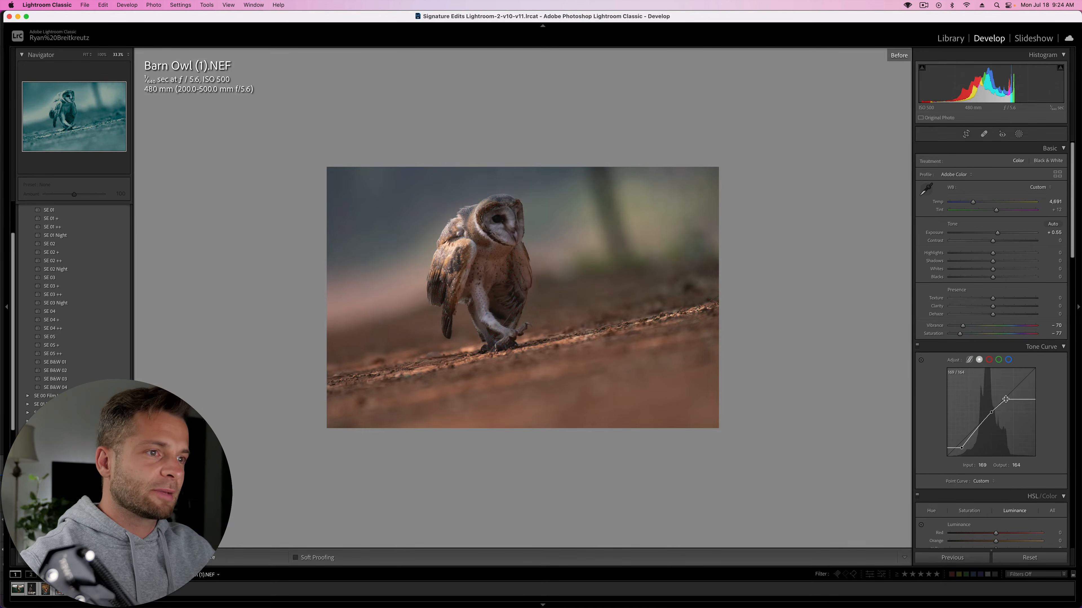
key(backslash)
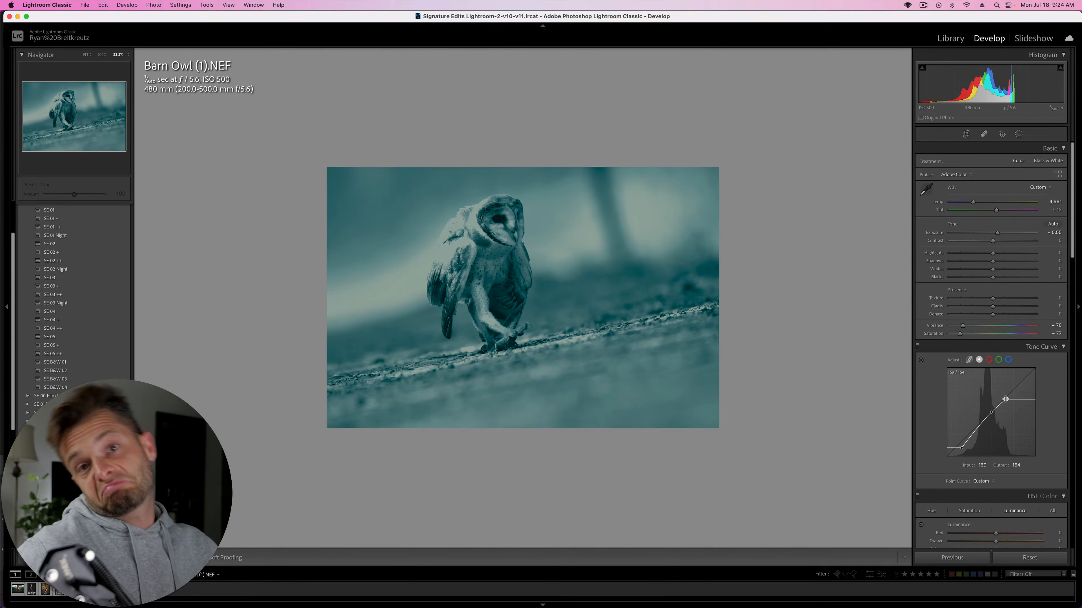
- Switch to the forest portrait IMG_-13.dng and fit the whole photo in the view
key(Right)
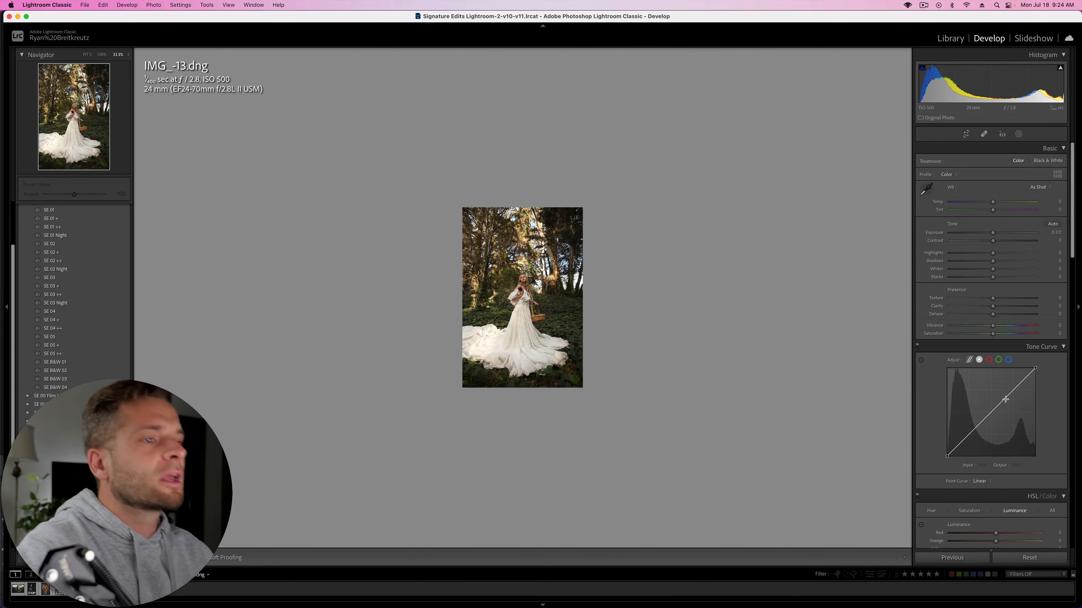
click(87, 55)
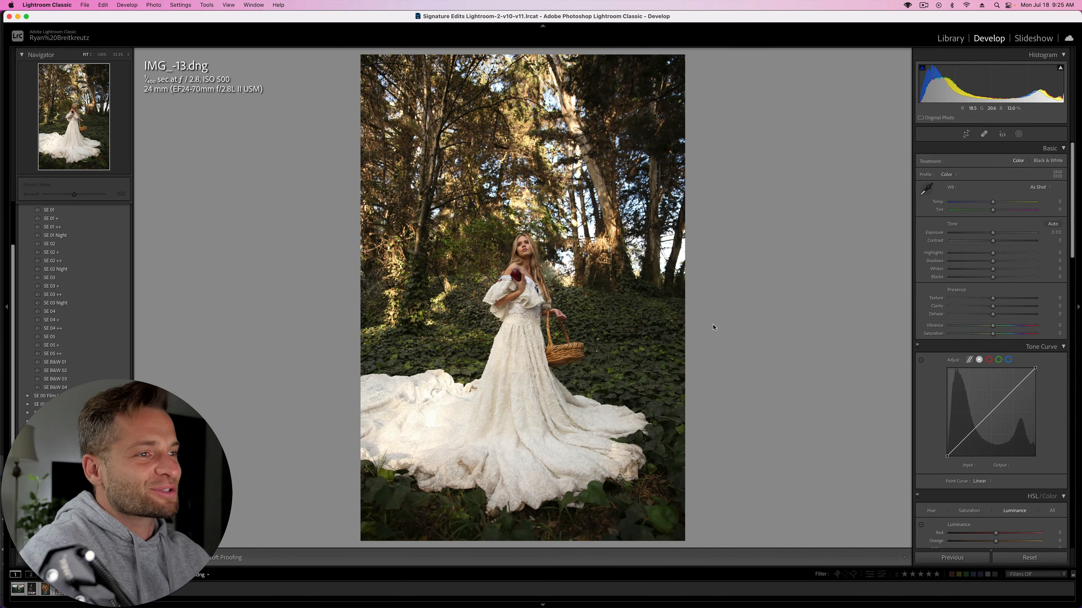
scroll(1044, 324, down, 5)
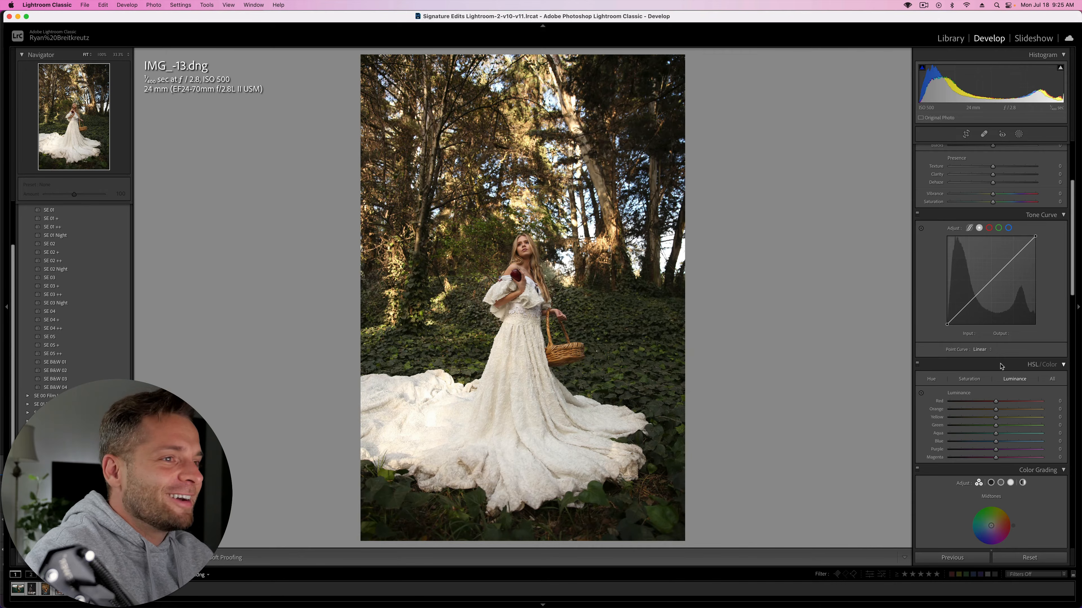
scroll(1001, 366, up, 5)
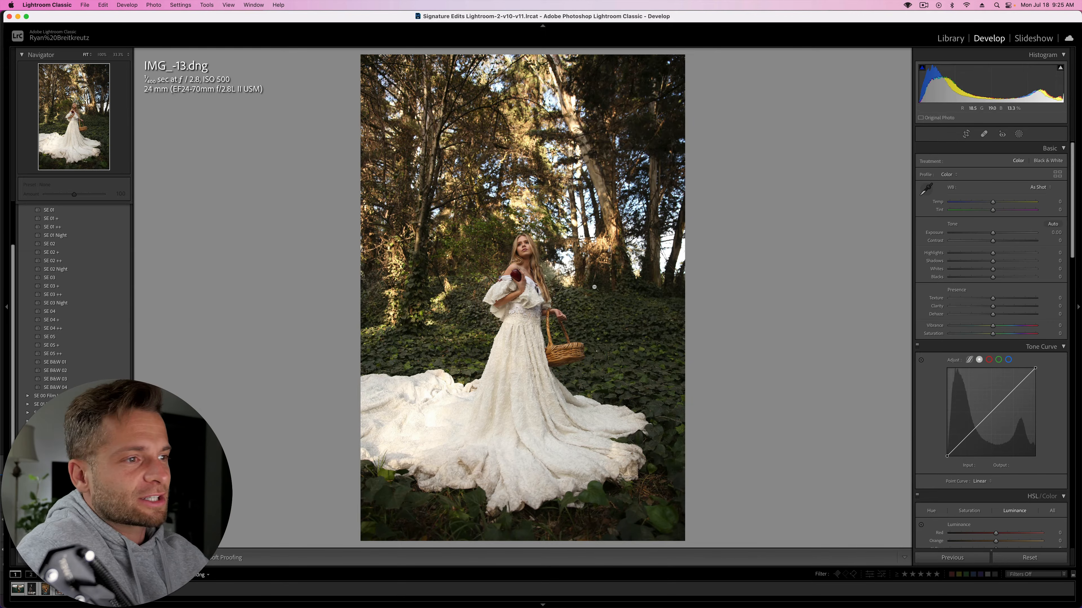
- Set the yellow and green saturation to -100 and compare the photo with the HSL adjustments on and off
scroll(1024, 431, down, 6)
click(969, 335)
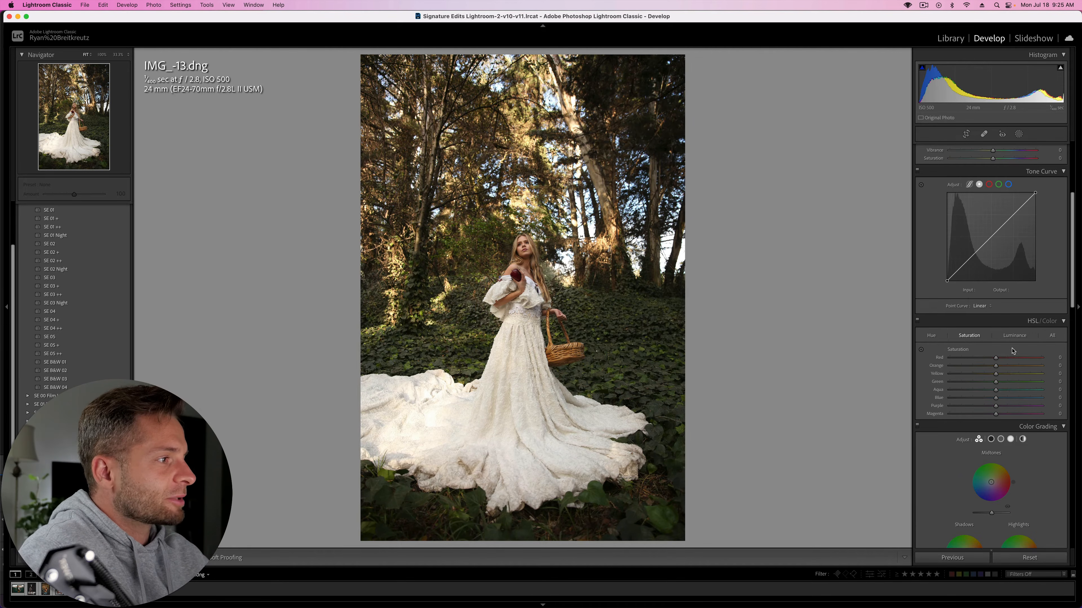
scroll(1052, 379, down, 2)
drag(996, 326, 928, 333)
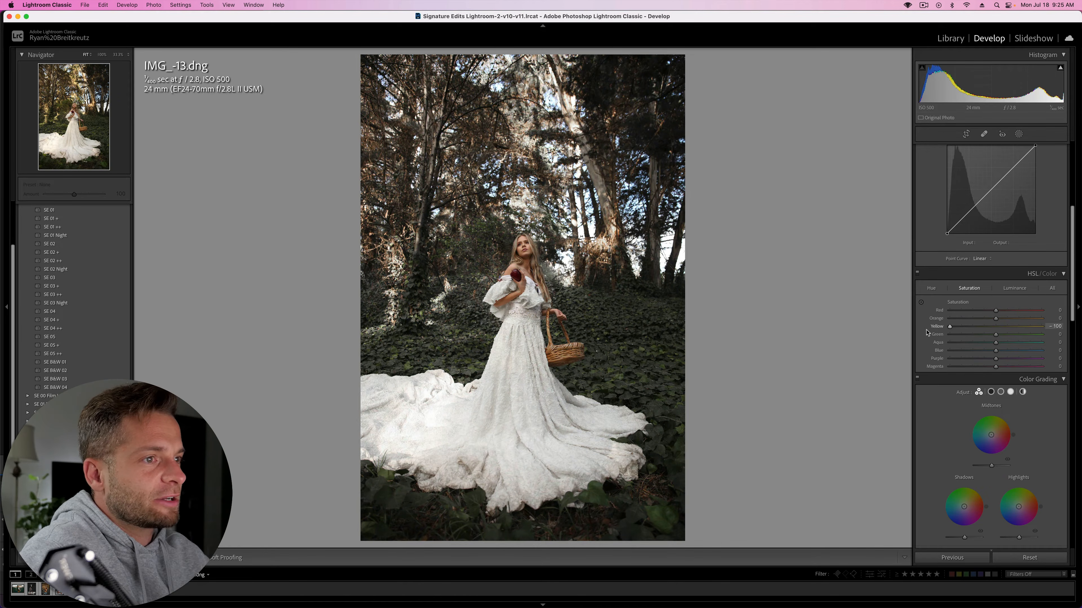
drag(996, 335, 931, 337)
click(917, 273)
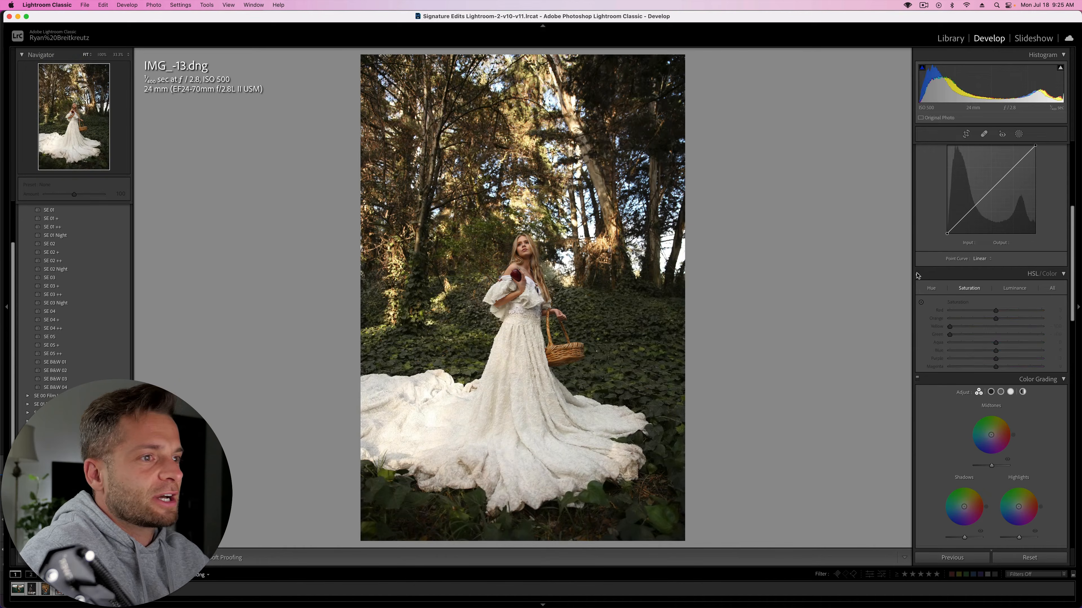
click(917, 274)
click(917, 274)
click(916, 274)
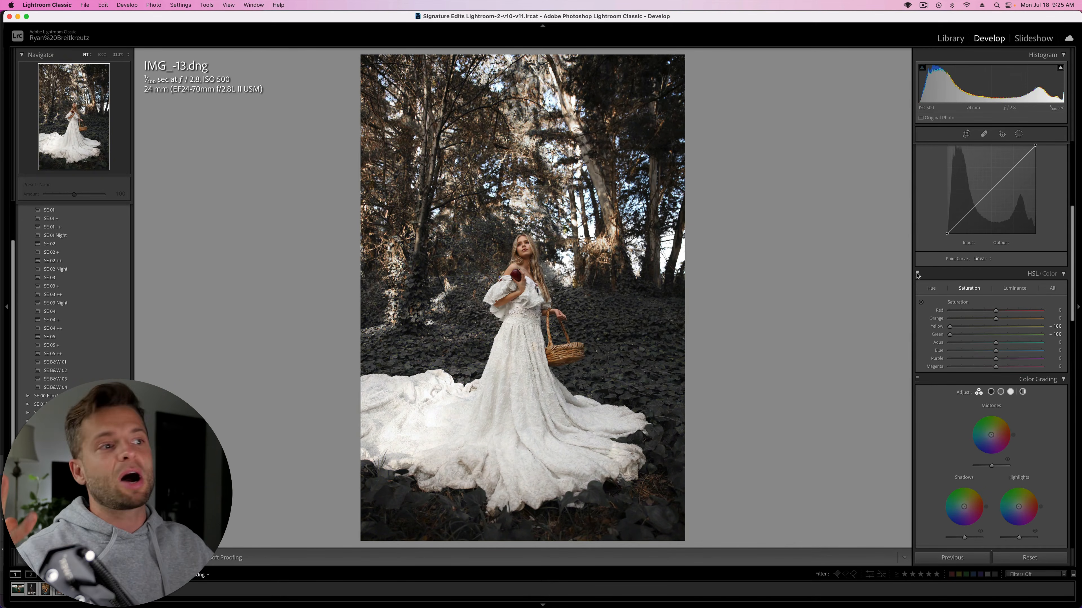
click(917, 273)
click(916, 273)
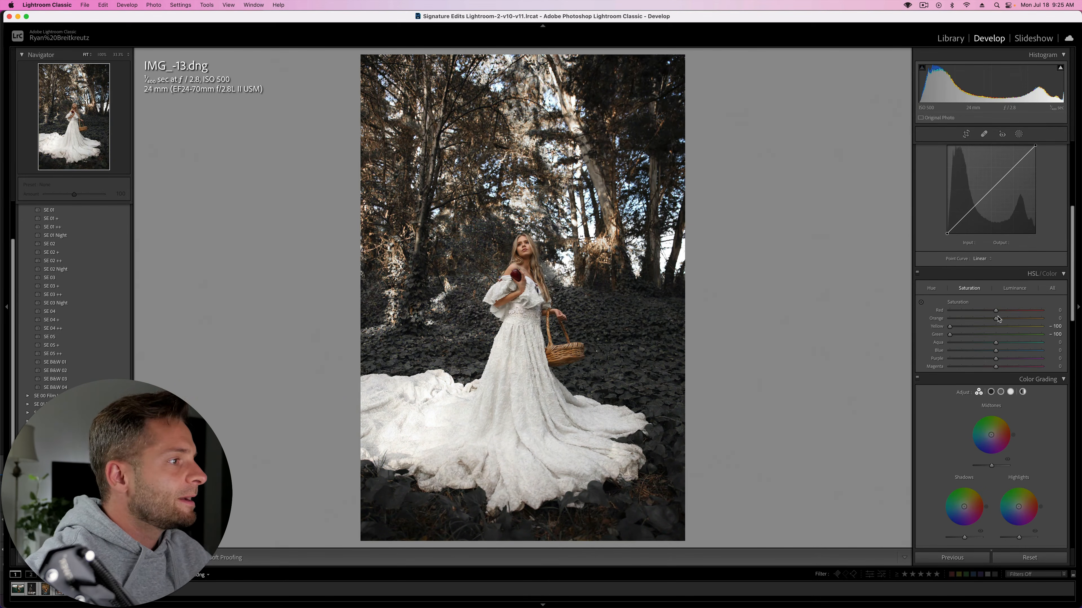
- Set the orange luminance to -19, the red saturation to +43 and the orange saturation to +23
mouse_move(997, 319)
mouse_down()
mouse_move(975, 324)
mouse_move(988, 323)
mouse_up()
click(1014, 288)
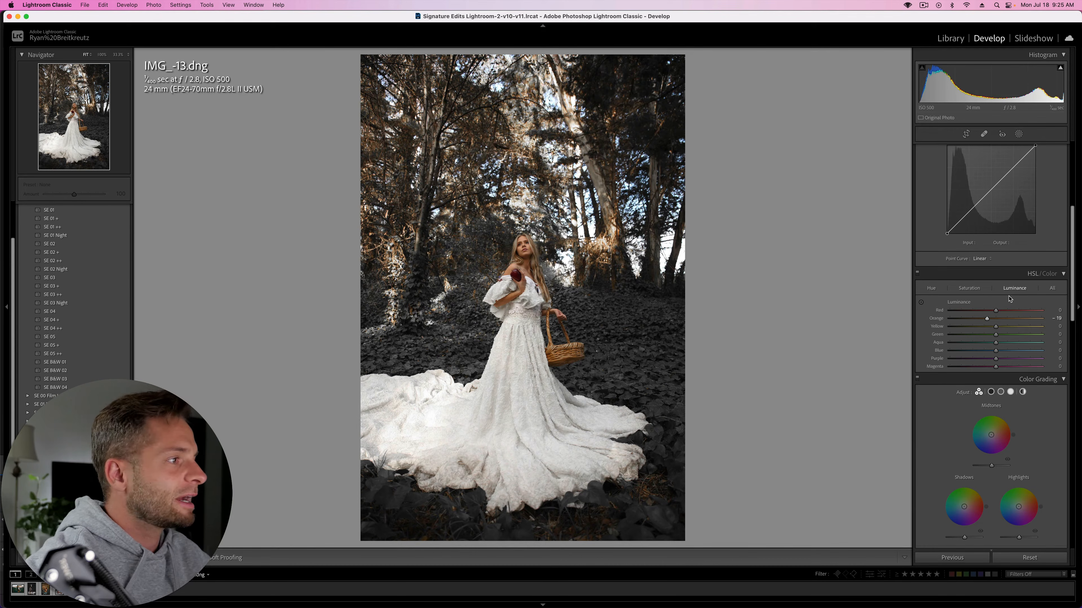
click(969, 288)
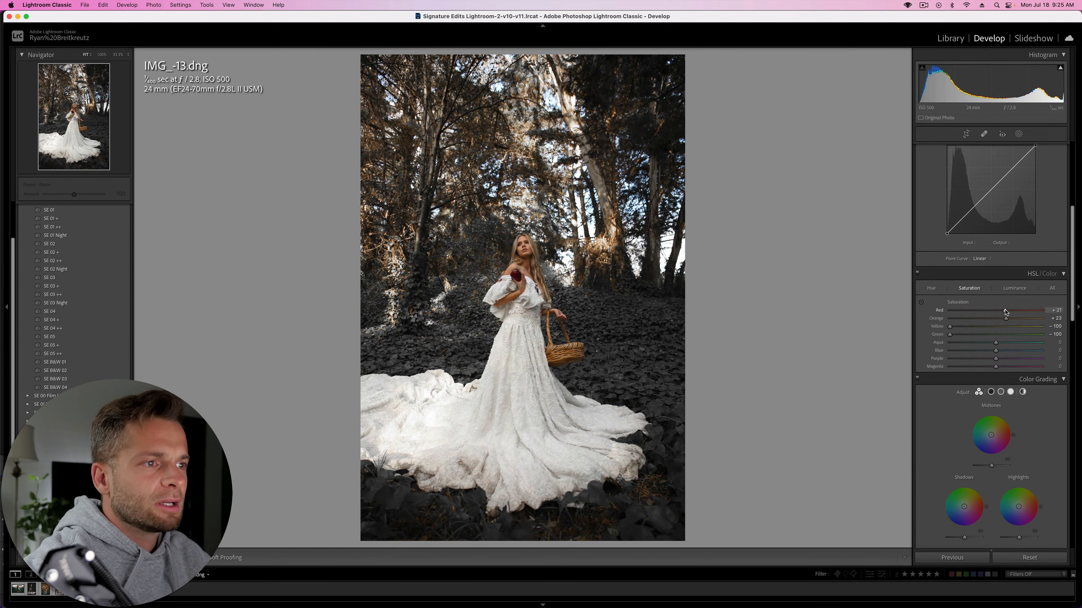
mouse_move(1005, 312)
mouse_down()
mouse_move(1030, 312)
mouse_move(998, 314)
mouse_move(1027, 317)
mouse_move(1014, 318)
mouse_up()
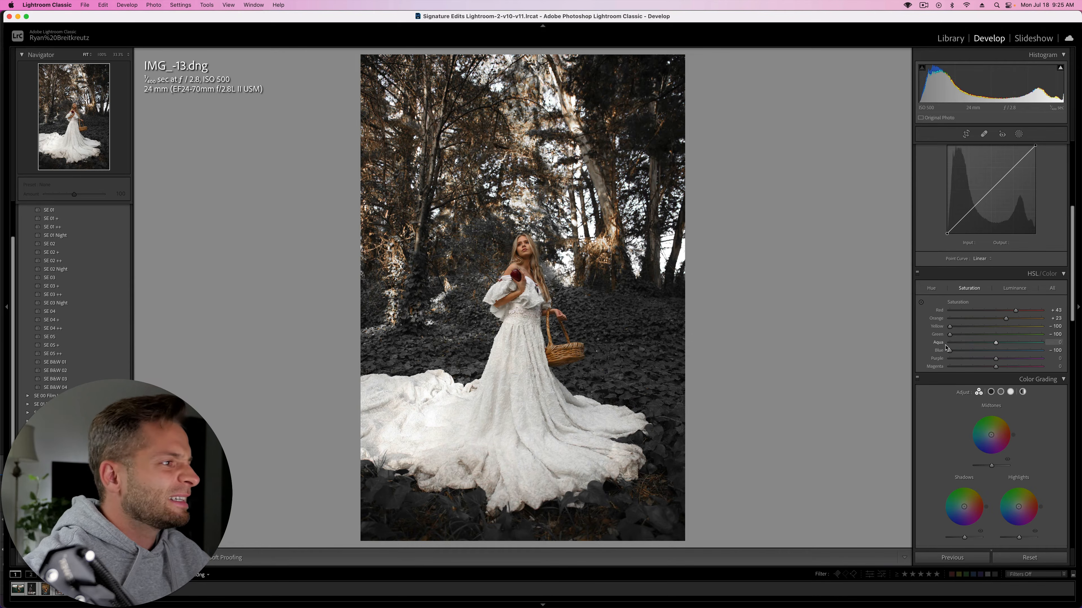
- Set the blue and aqua saturation to -100 and compare the photo with its original
drag(950, 351, 777, 354)
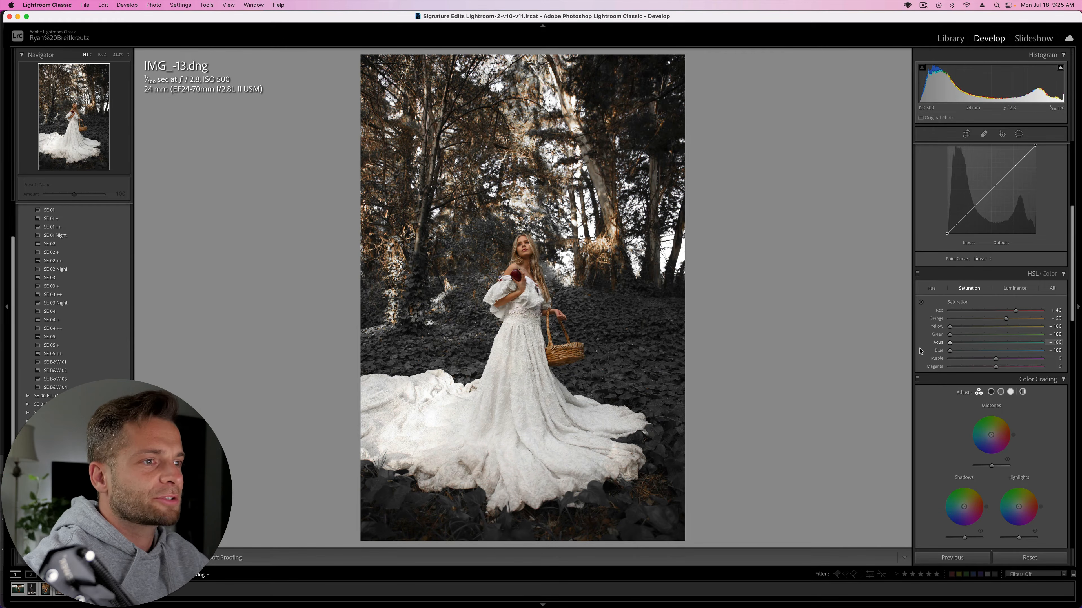
key(backslash)
key(backslash)
key(backslash)
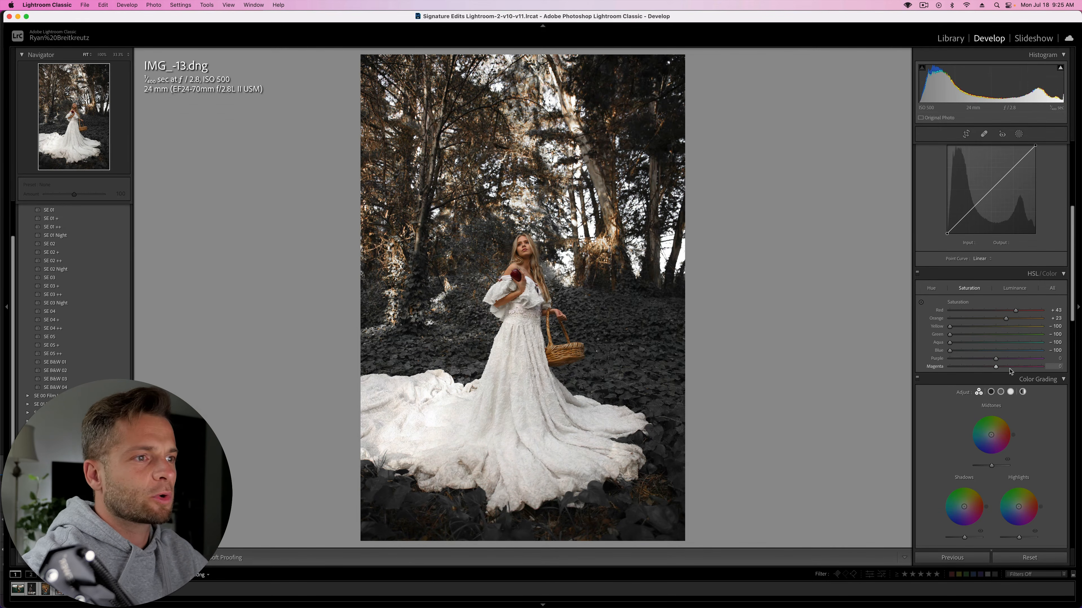
key(backslash)
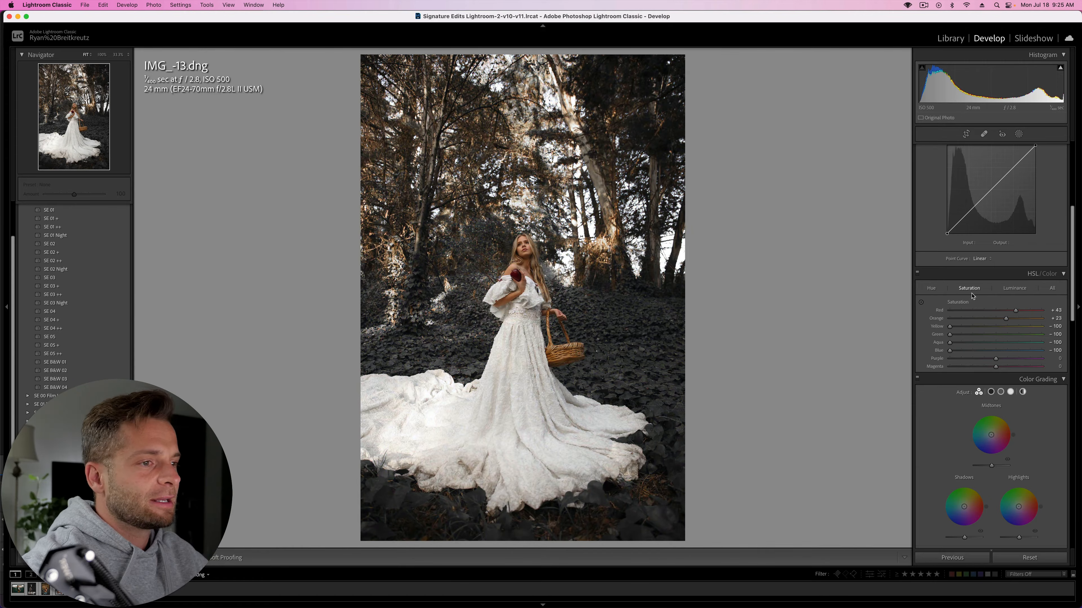
- Set Dehaze to +43, Blacks to -34 and Whites to +58, and check the photo with the interface dimmed
scroll(972, 296, up, 10)
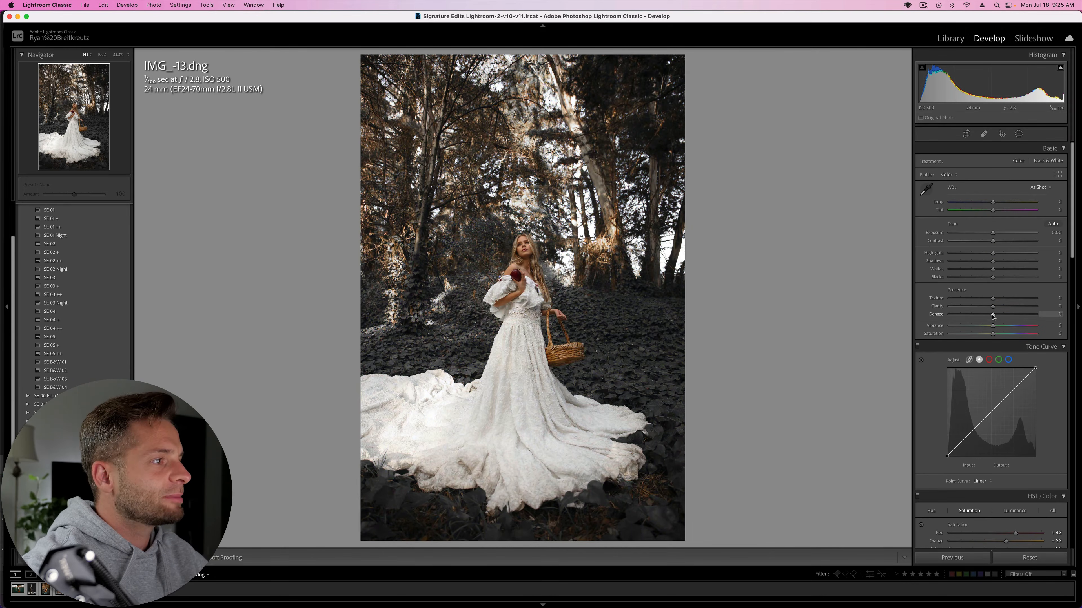
mouse_move(993, 316)
mouse_down()
mouse_move(1030, 315)
mouse_move(1012, 314)
mouse_up()
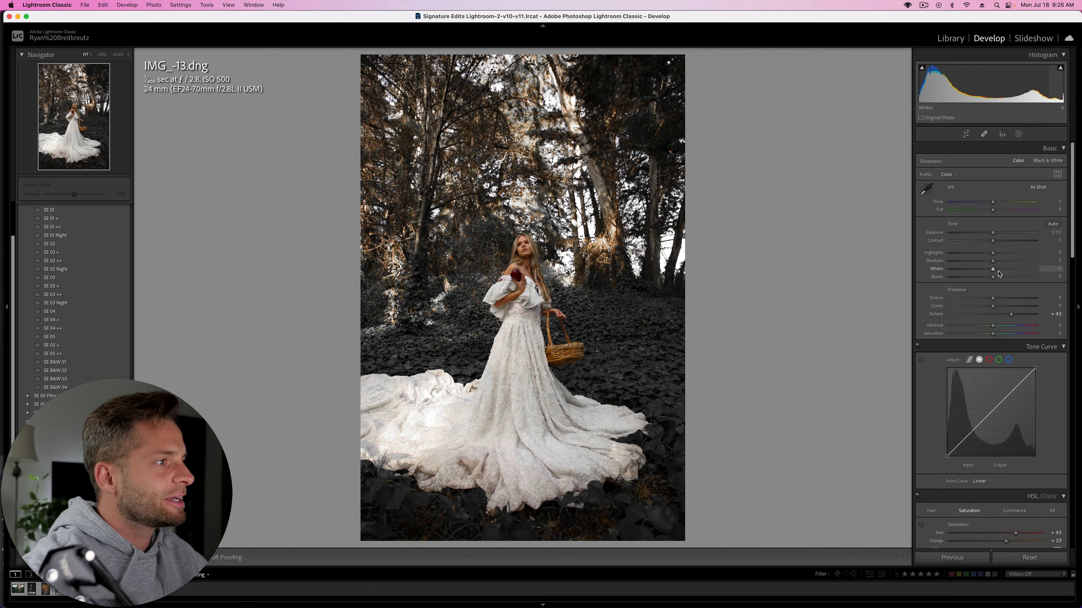
drag(991, 280, 1017, 270)
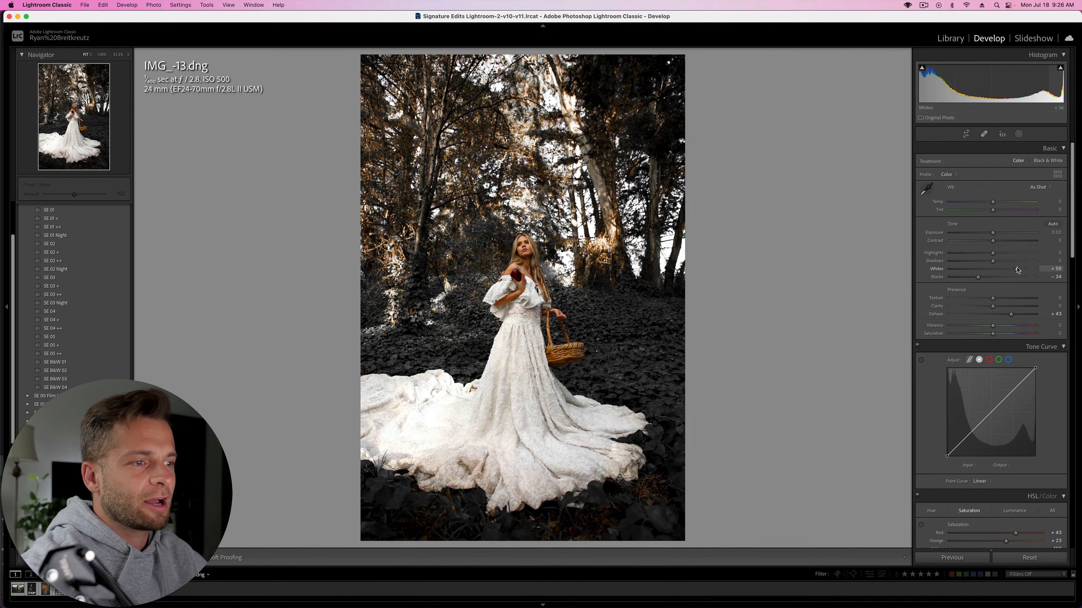
key(l)
key(l)
key(l)
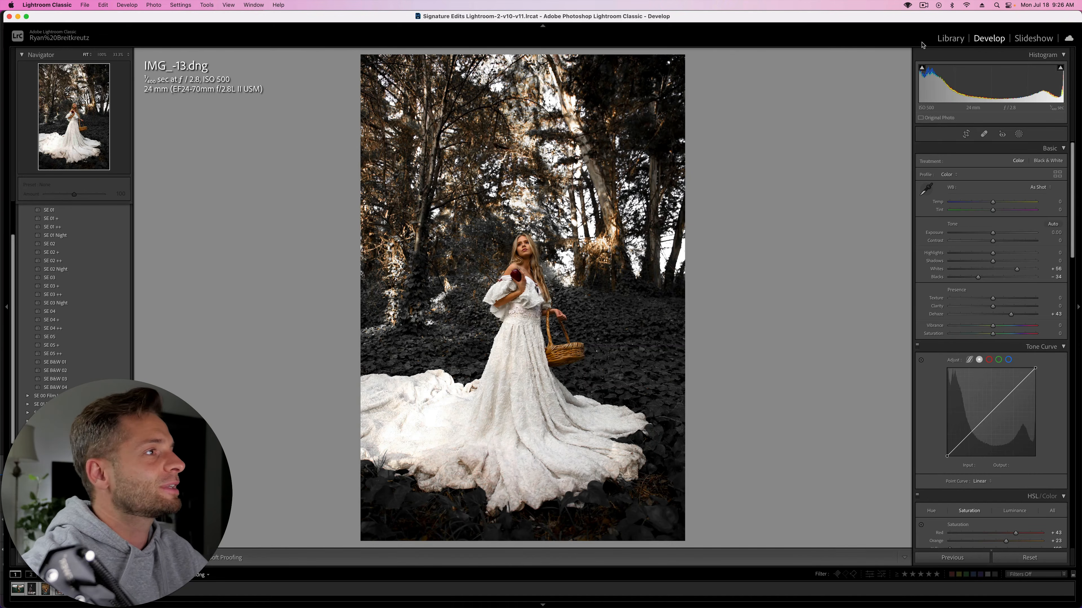
- Turn on the shadow and highlight clipping warnings and rein in the tones with Blacks at -13 and Whites at -17
click(922, 69)
click(1060, 69)
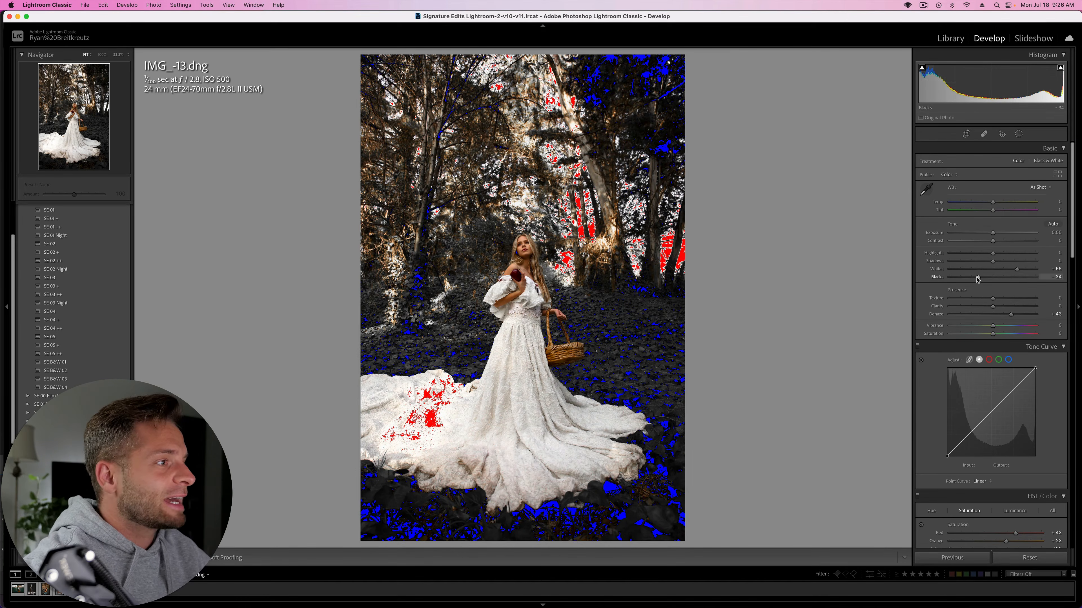
mouse_move(979, 279)
mouse_down()
mouse_move(1010, 274)
mouse_move(937, 275)
mouse_move(1070, 278)
mouse_move(977, 271)
mouse_up()
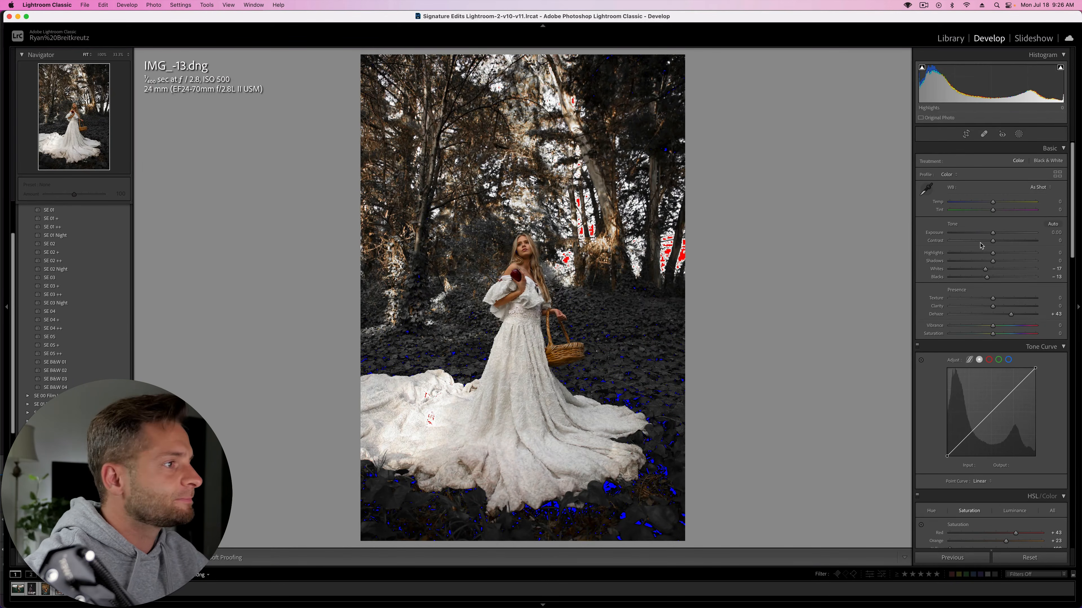
- Set Contrast to +54, compare the photo with its original and turn off the highlight clipping warning
drag(993, 242, 1017, 246)
key(backslash)
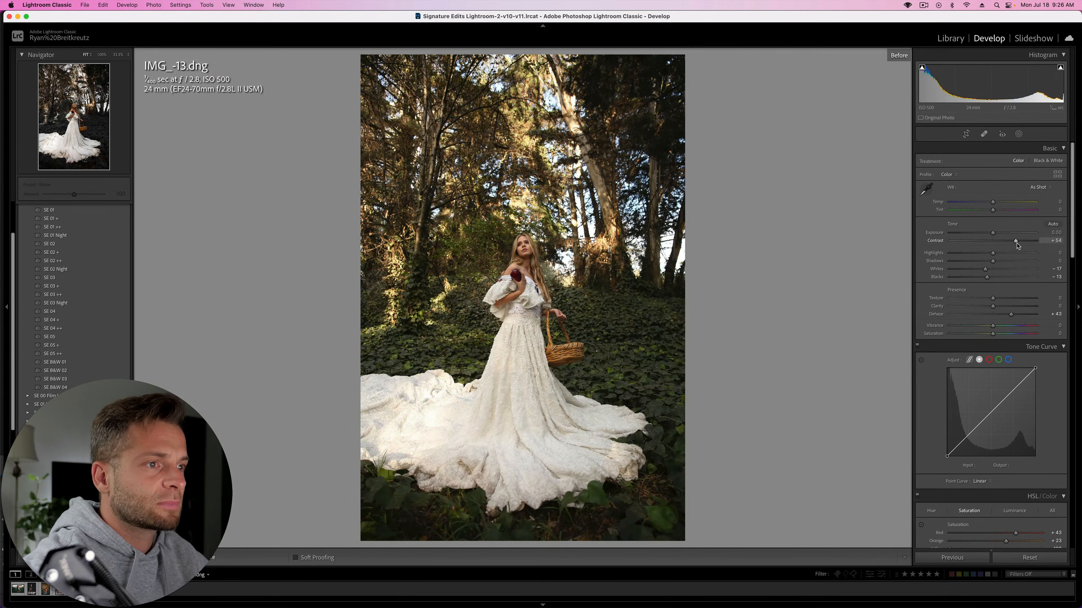
key(backslash)
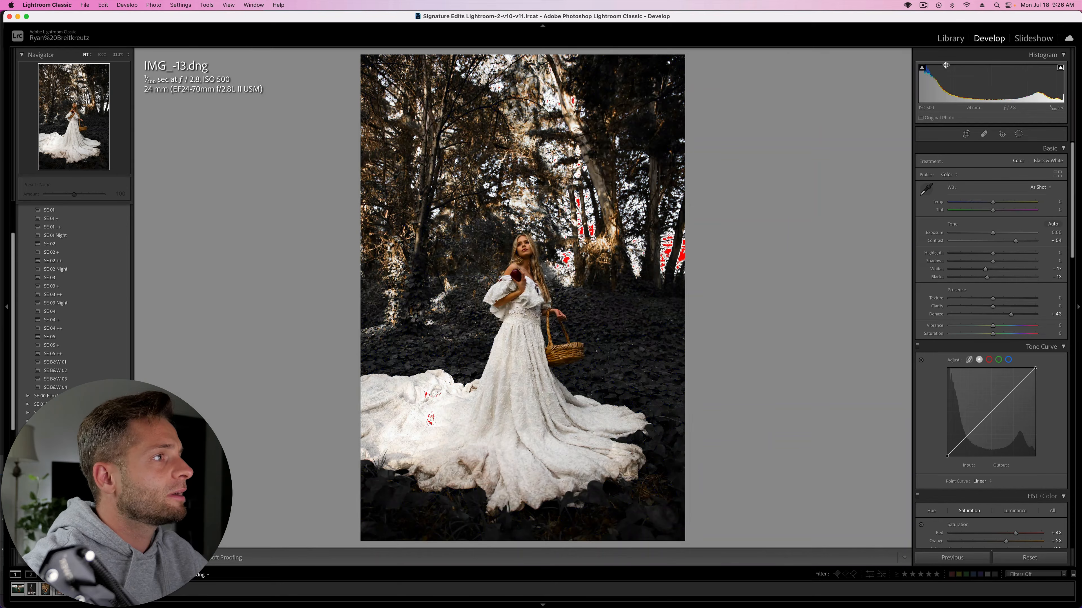
click(1060, 69)
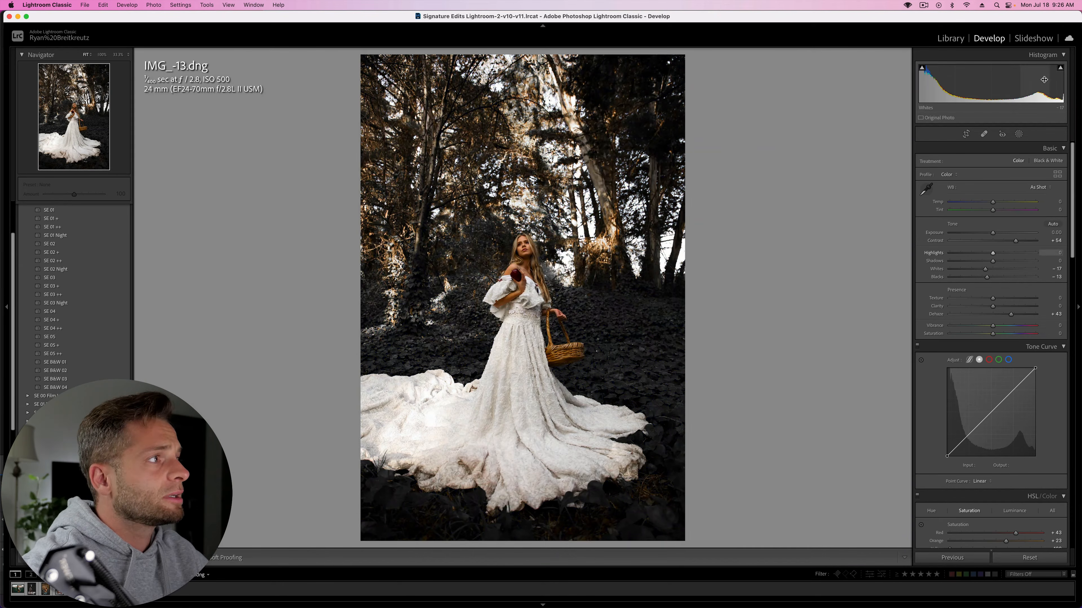
- Brighten the photo to Exposure +0.40 and lift Blacks to +24
key(equal)
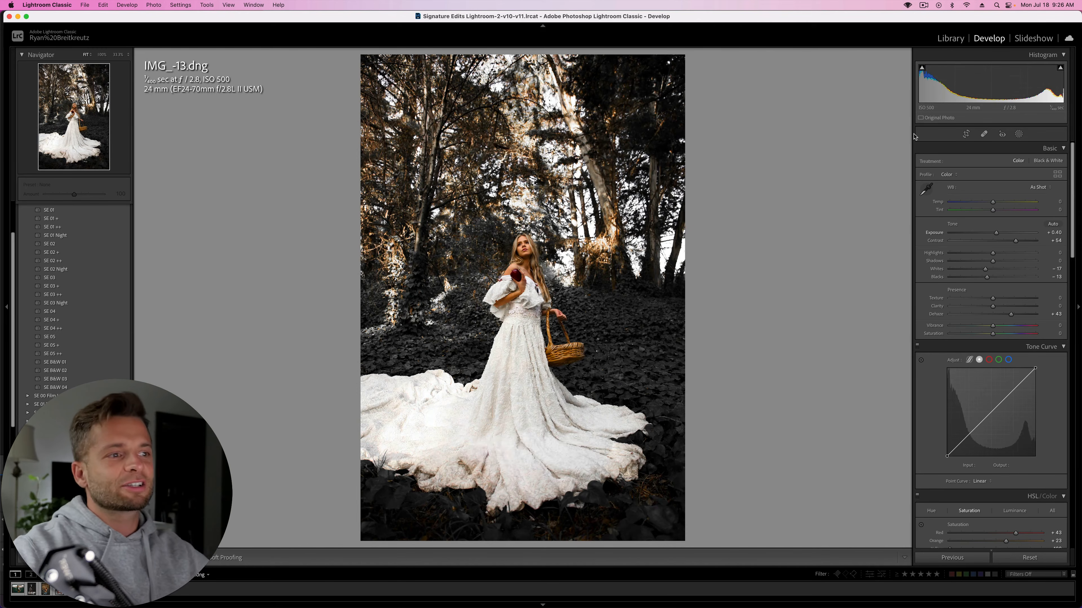
double_click(987, 278)
mouse_move(1008, 280)
mouse_down()
mouse_move(1018, 280)
mouse_move(1003, 280)
mouse_up()
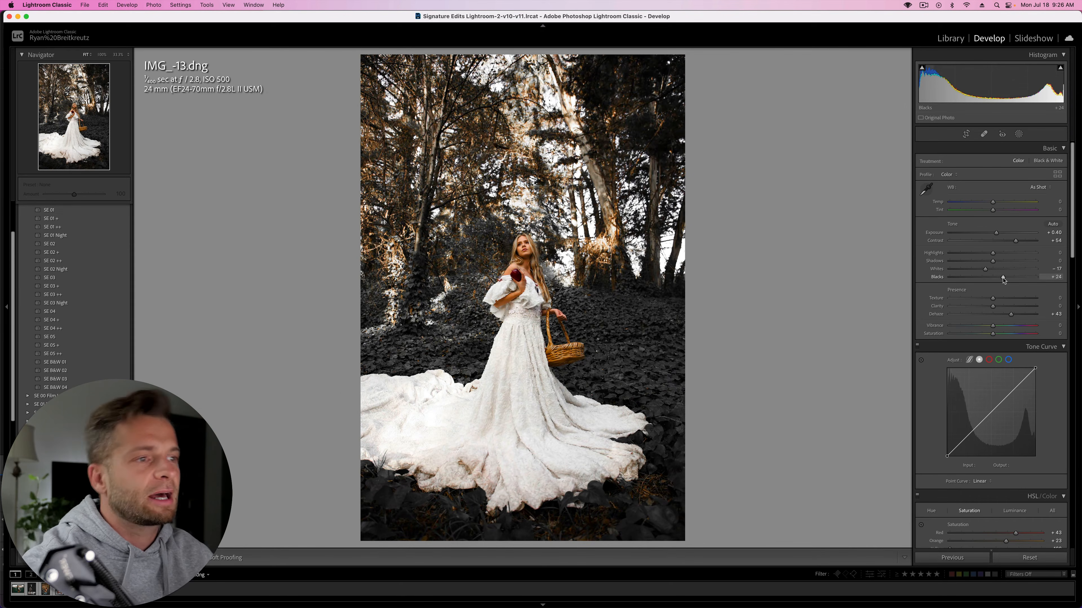
- Compare the edited forest portrait with its unedited version several times
key(backslash)
key(backslash)
key(backslash)
key(backslash)
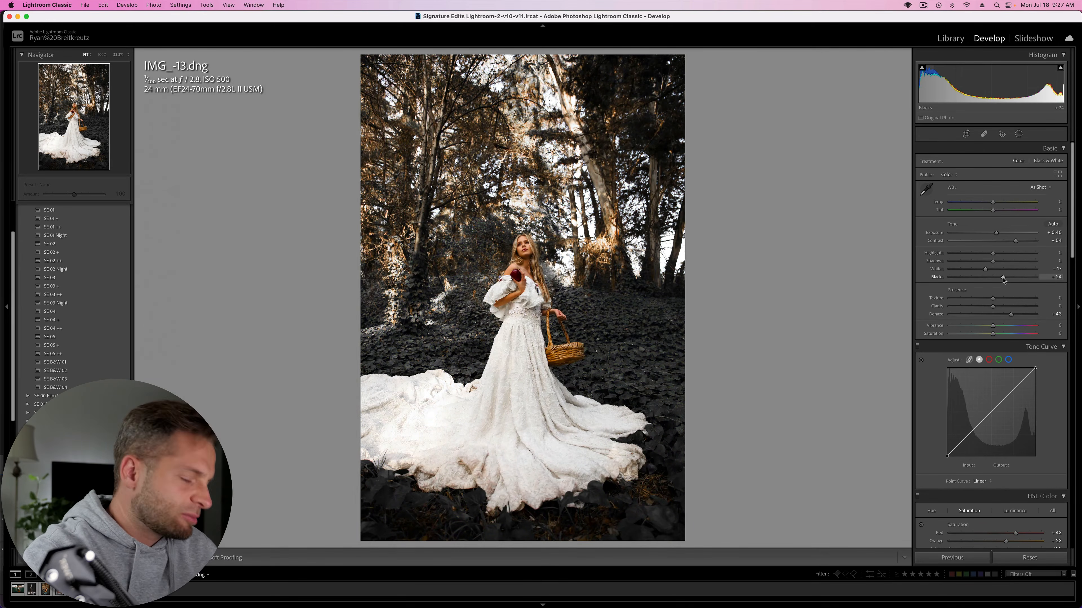
key(Right)
key(Left)
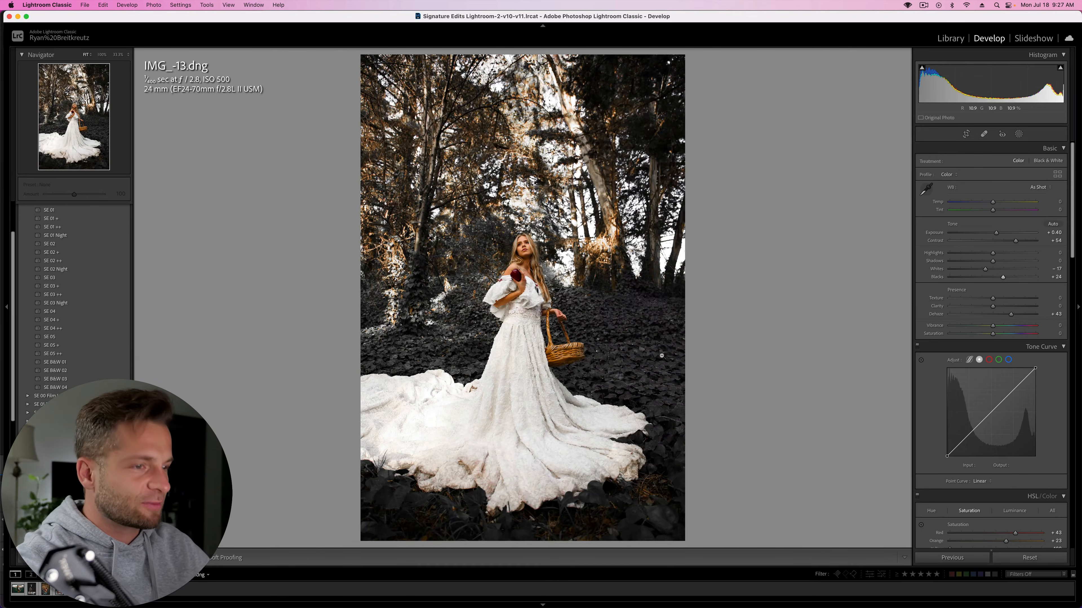
key(backslash)
key(backslash)
key(backslash)
key(backslash)
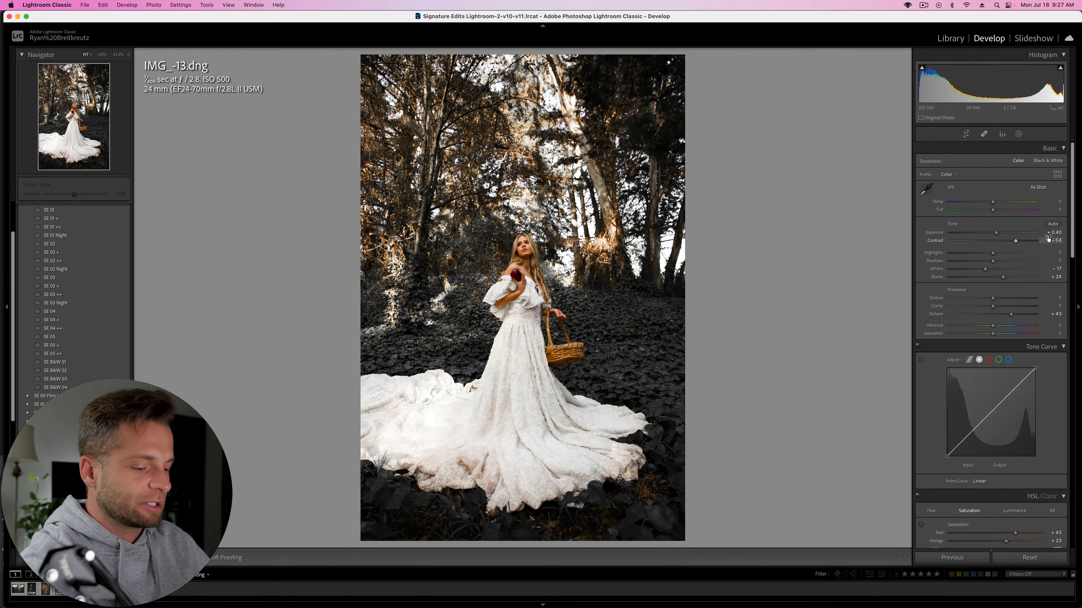
- Create a brush mask, paint it over the dress's skirt and train, and hide the mask overlay
key(k)
scroll(539, 315, down, 5)
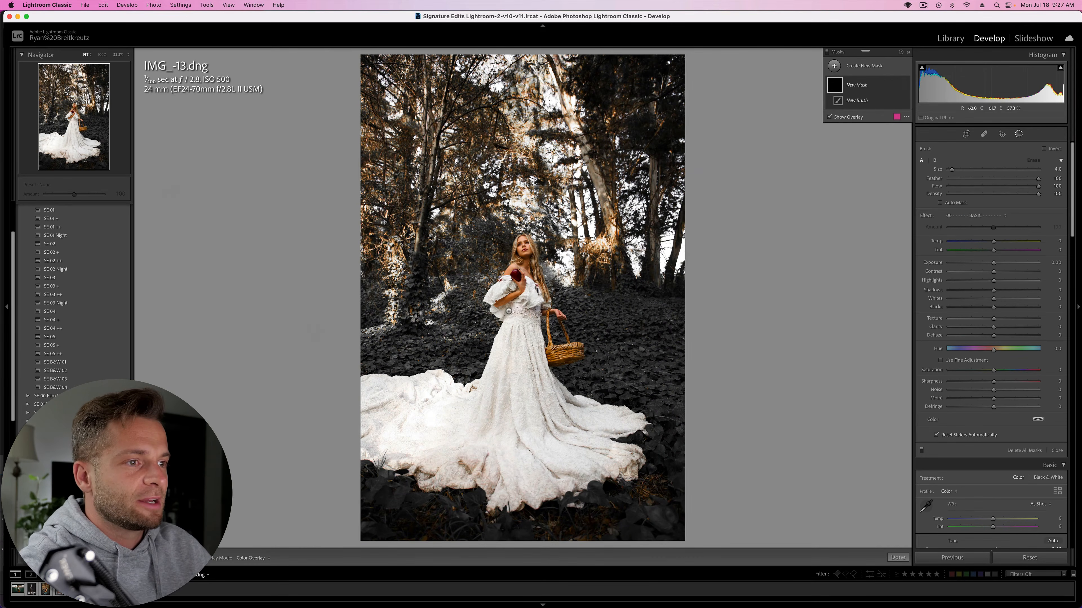
mouse_move(516, 313)
mouse_down()
mouse_move(541, 315)
mouse_move(537, 370)
mouse_up()
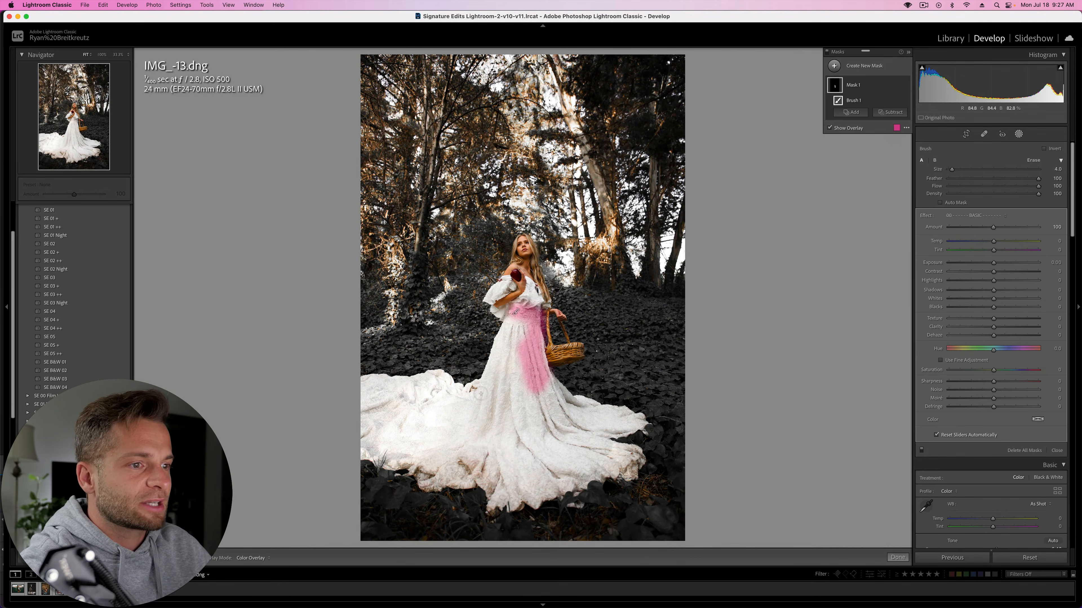
click(474, 388)
mouse_move(398, 462)
mouse_down()
mouse_move(426, 466)
mouse_move(438, 489)
mouse_move(471, 462)
mouse_move(481, 477)
mouse_move(456, 483)
mouse_move(502, 490)
mouse_move(492, 511)
mouse_move(522, 495)
mouse_move(513, 509)
mouse_move(630, 458)
mouse_move(616, 455)
mouse_move(631, 420)
mouse_move(547, 390)
mouse_move(575, 423)
mouse_up()
mouse_move(505, 357)
mouse_down()
mouse_move(487, 422)
mouse_move(504, 405)
mouse_up()
drag(529, 449, 577, 468)
key(o)
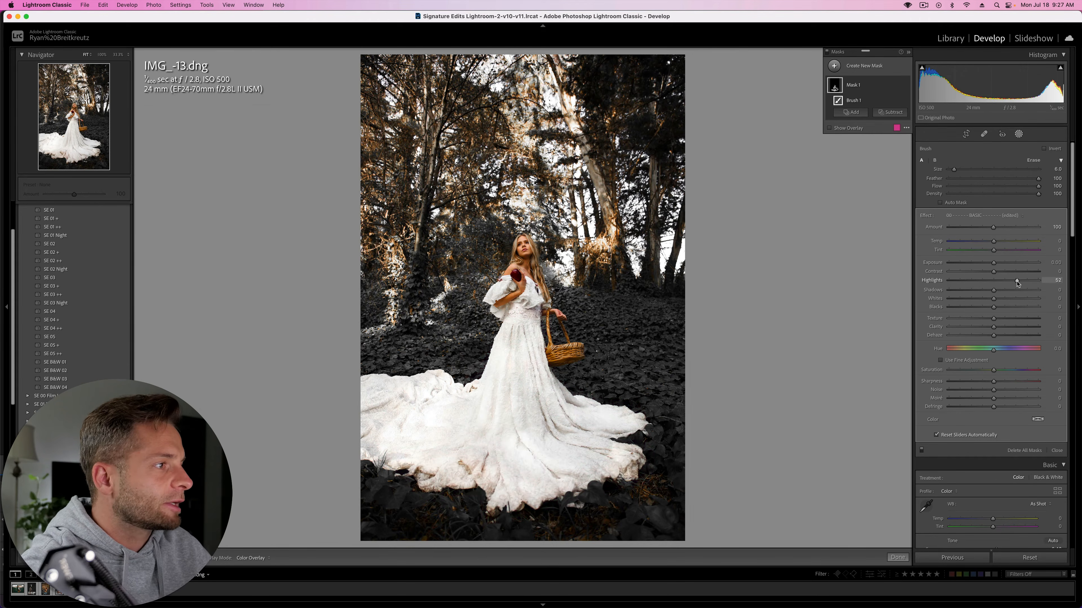
- Set the dress mask's Highlights to 75 and its Saturation to -39
drag(1008, 282, 1027, 281)
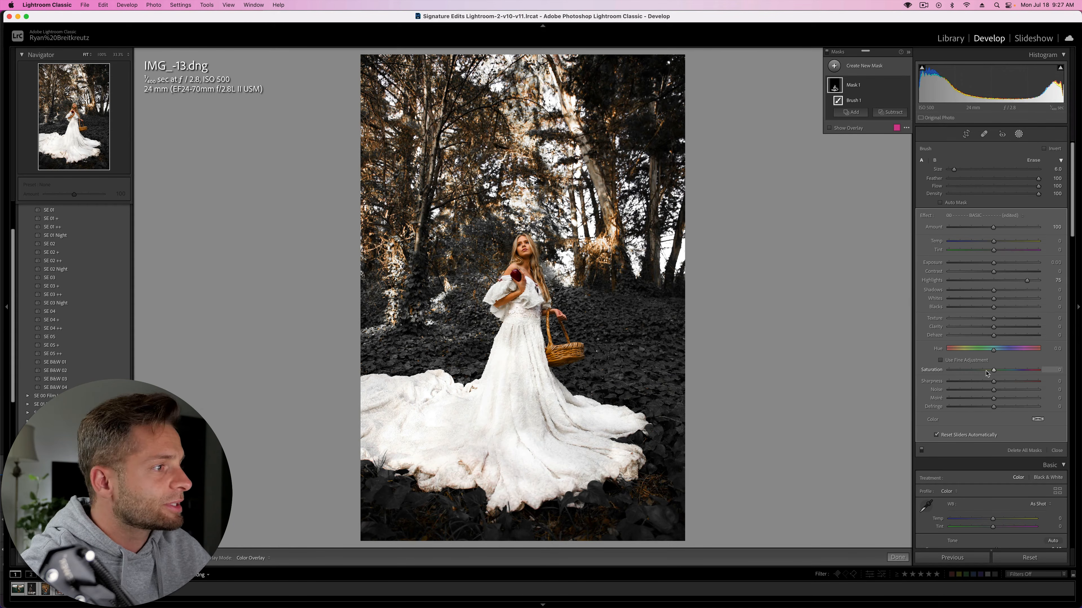
drag(983, 371, 965, 372)
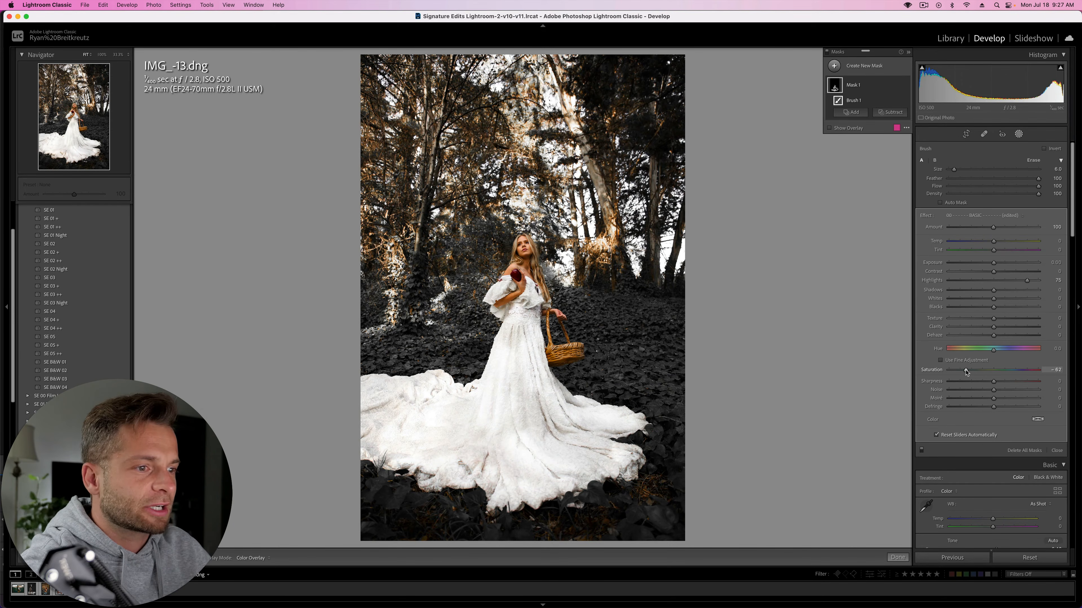
drag(976, 372, 978, 371)
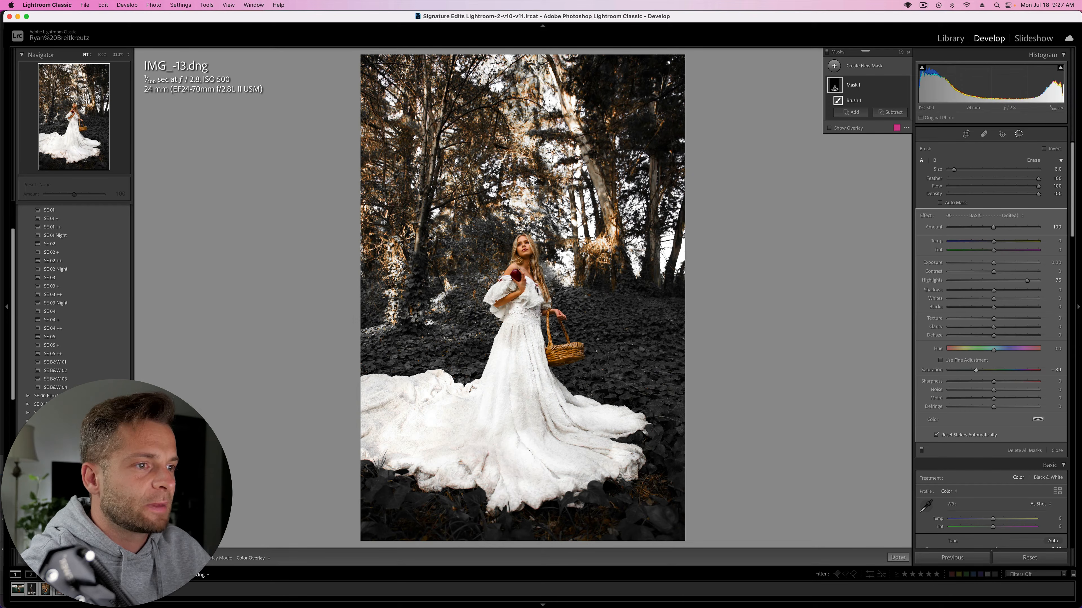
mouse_move(512, 342)
mouse_down()
mouse_move(527, 342)
mouse_move(544, 431)
mouse_up()
key(super+z)
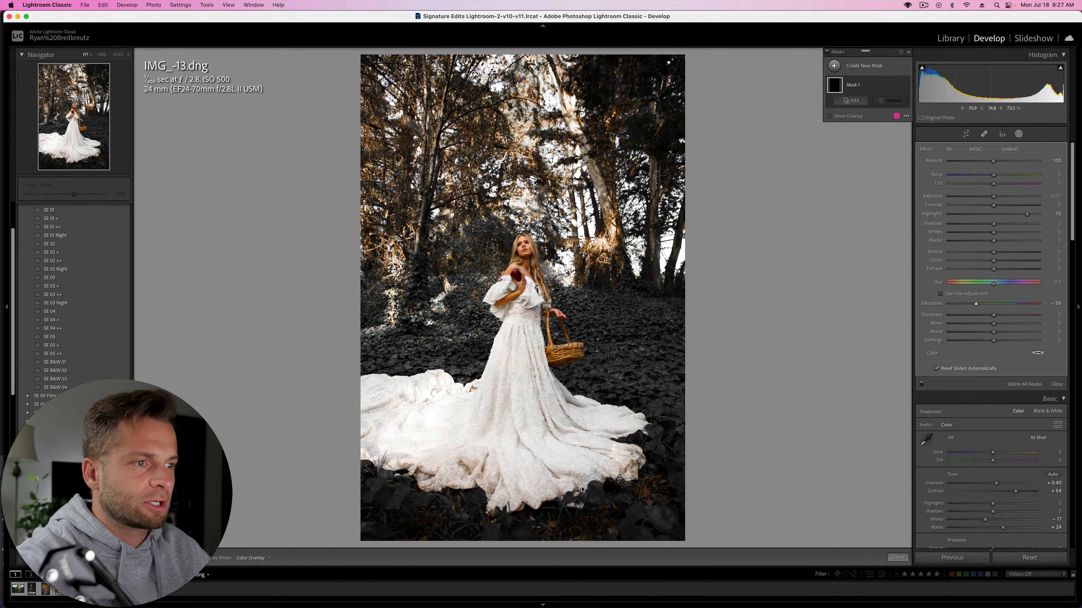
key(super+z)
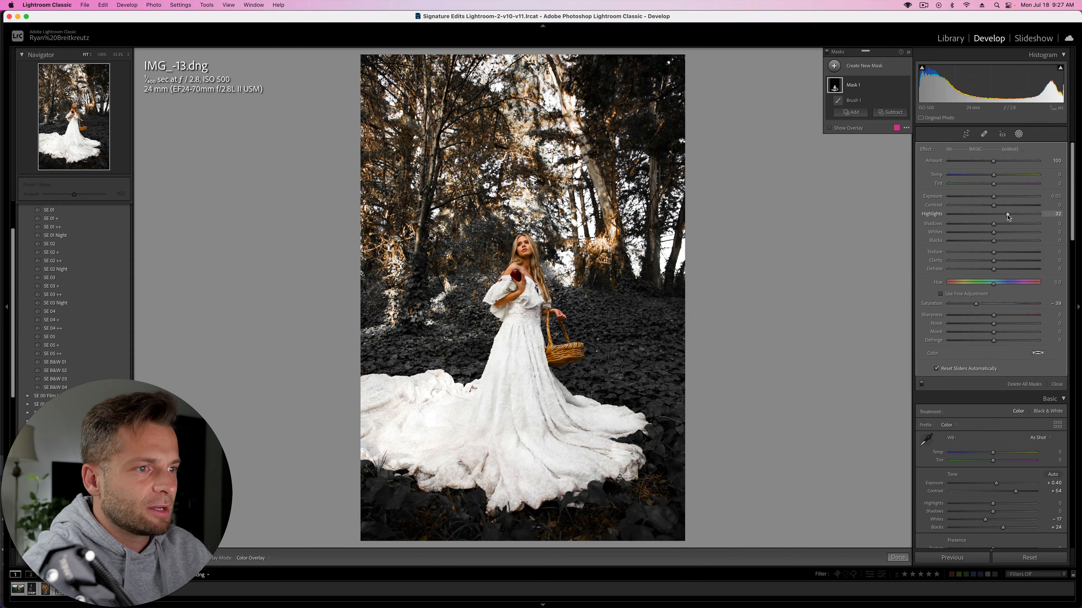
- Adjust the dress mask to Highlights 50, Blacks -14 and Temp -88
drag(1011, 216, 1013, 216)
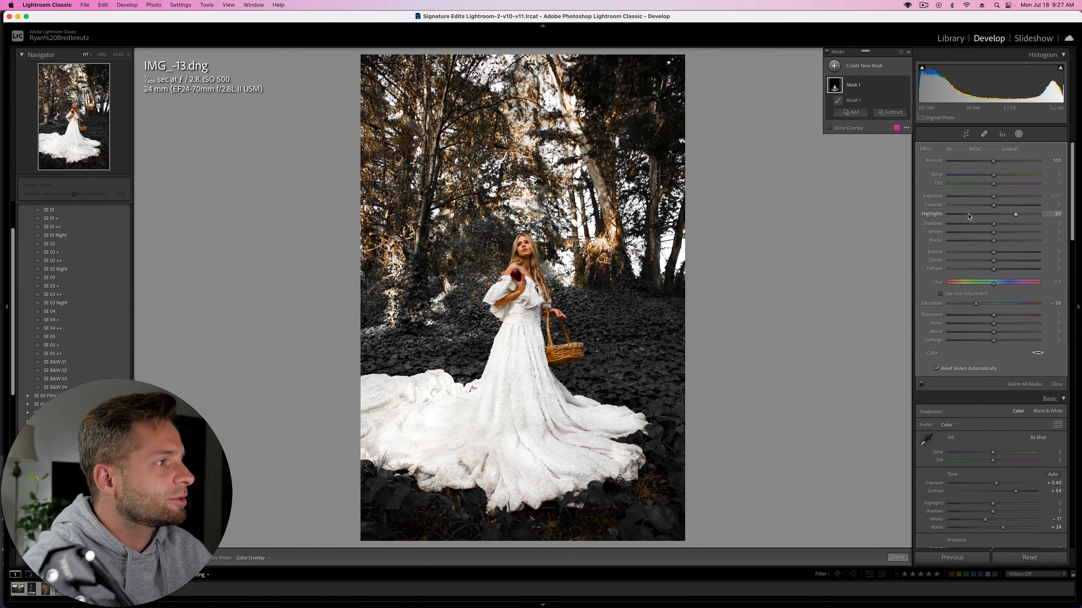
click(1016, 241)
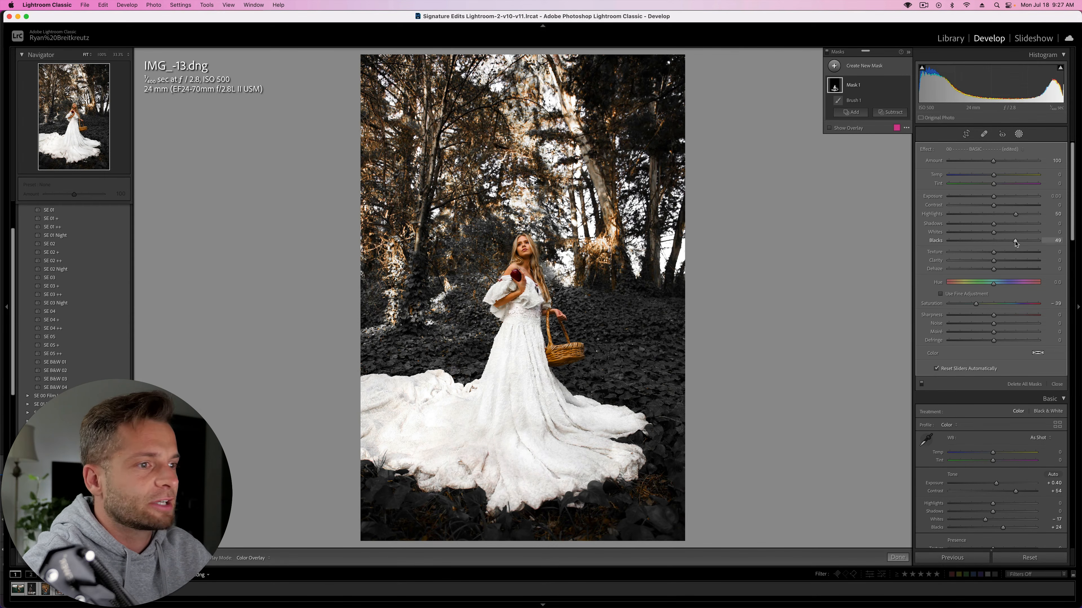
mouse_move(1015, 241)
mouse_down()
mouse_move(1038, 242)
mouse_move(996, 241)
mouse_up()
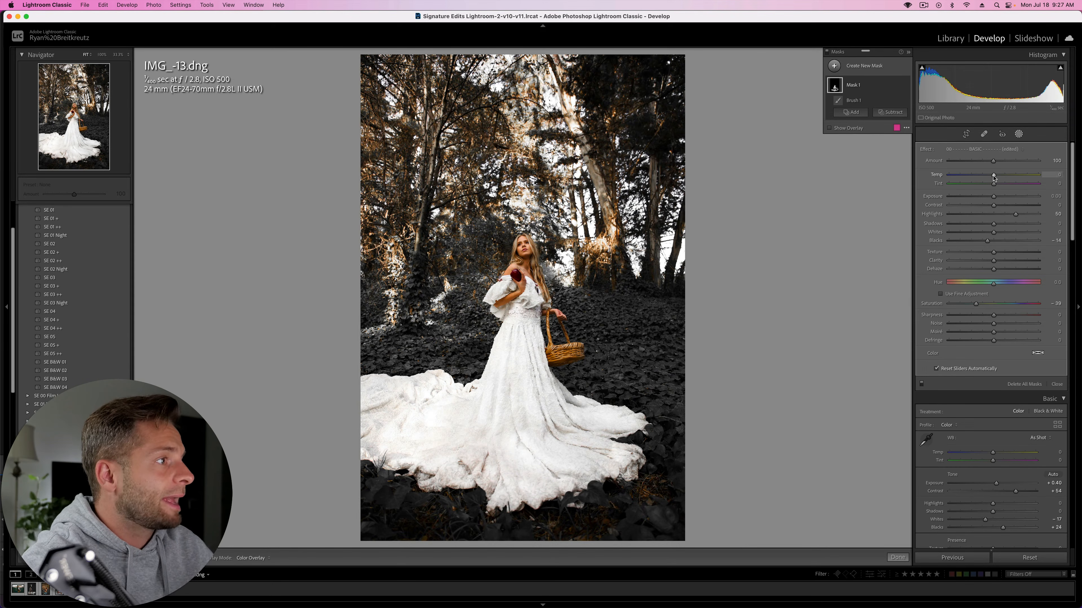
drag(993, 177, 620, 149)
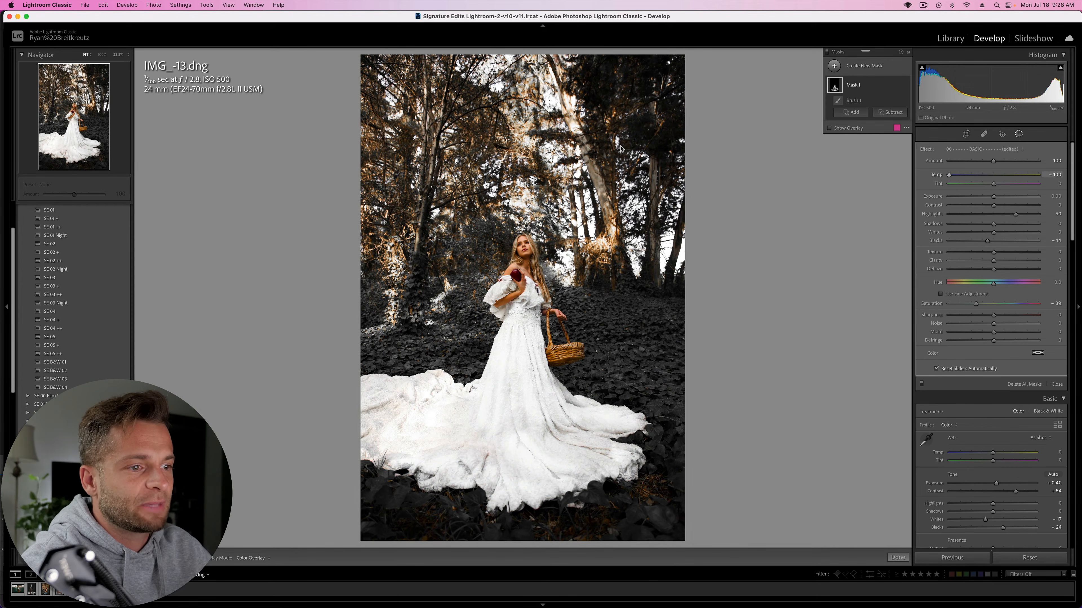
mouse_move(953, 178)
mouse_down()
mouse_move(976, 178)
mouse_move(953, 177)
mouse_up()
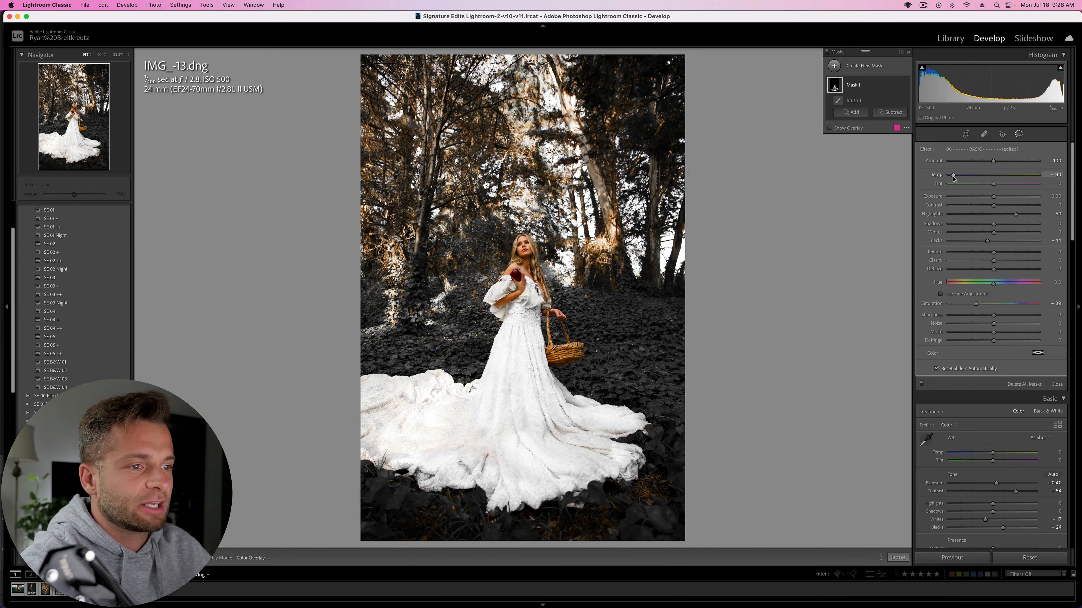
- Select the dress mask's brush and paint over the remaining areas of the train and lower skirt
click(515, 315)
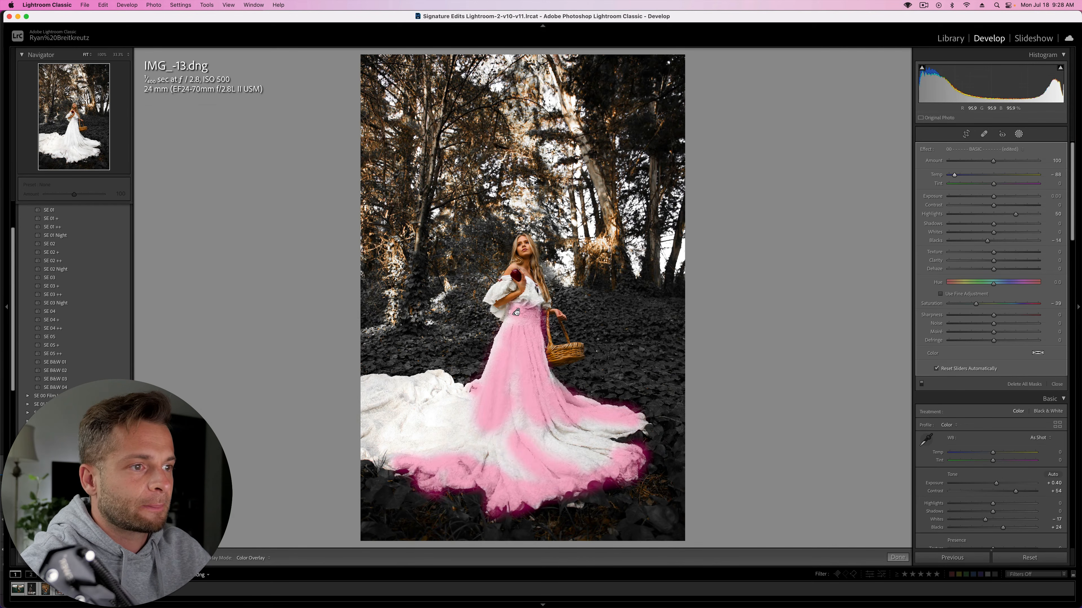
mouse_move(467, 457)
mouse_down()
mouse_move(533, 472)
mouse_move(551, 435)
mouse_move(607, 448)
mouse_move(569, 423)
mouse_move(625, 426)
mouse_up()
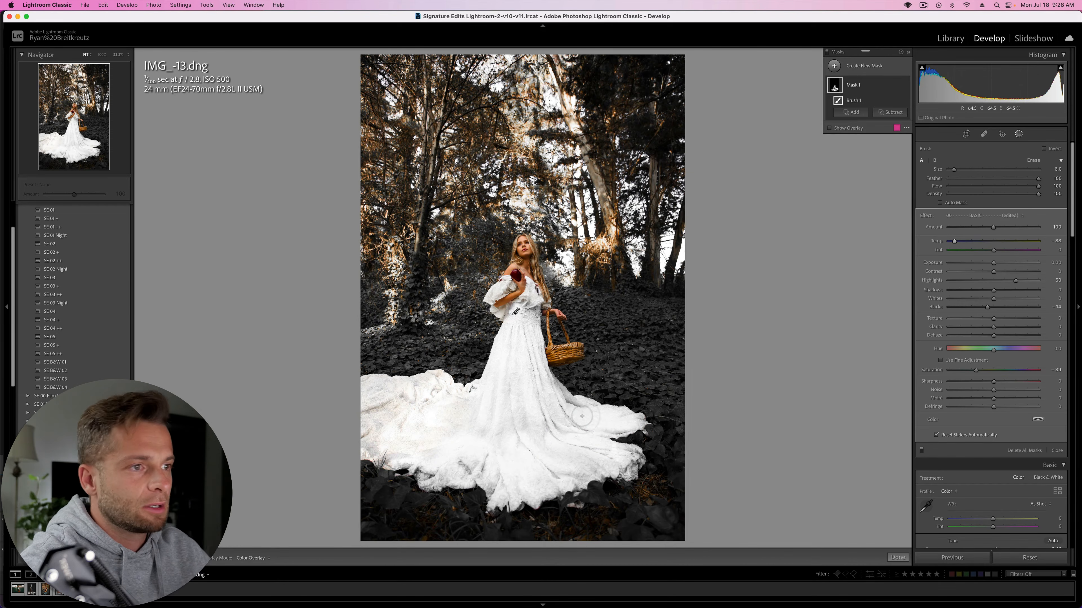
- Paint more of the train into the dress mask, lower its Highlights to -8, and compare the photo before and after
key(Escape)
key(Escape)
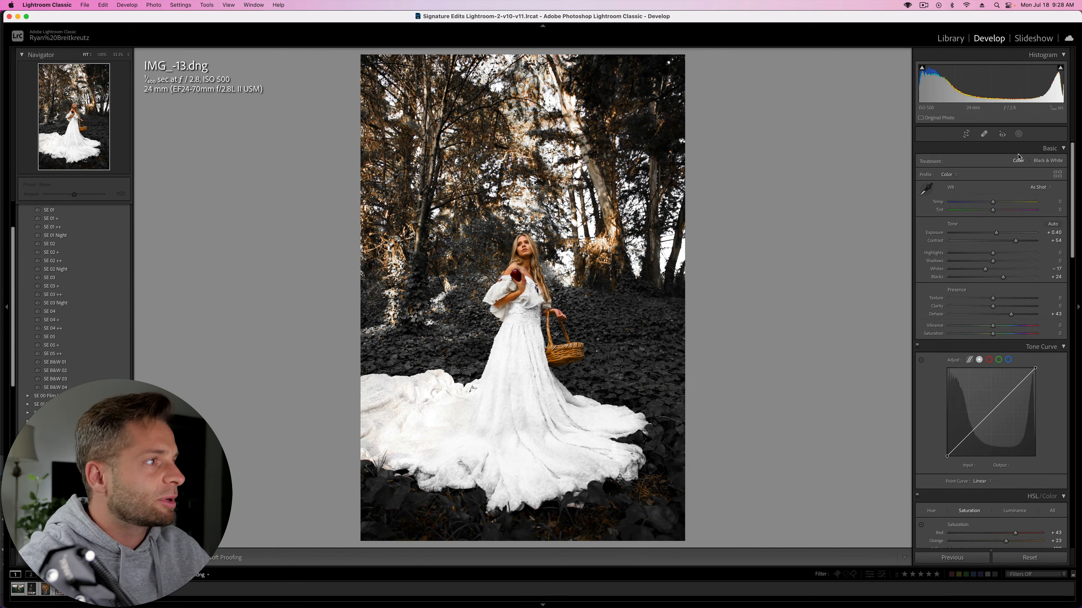
click(1018, 134)
click(515, 311)
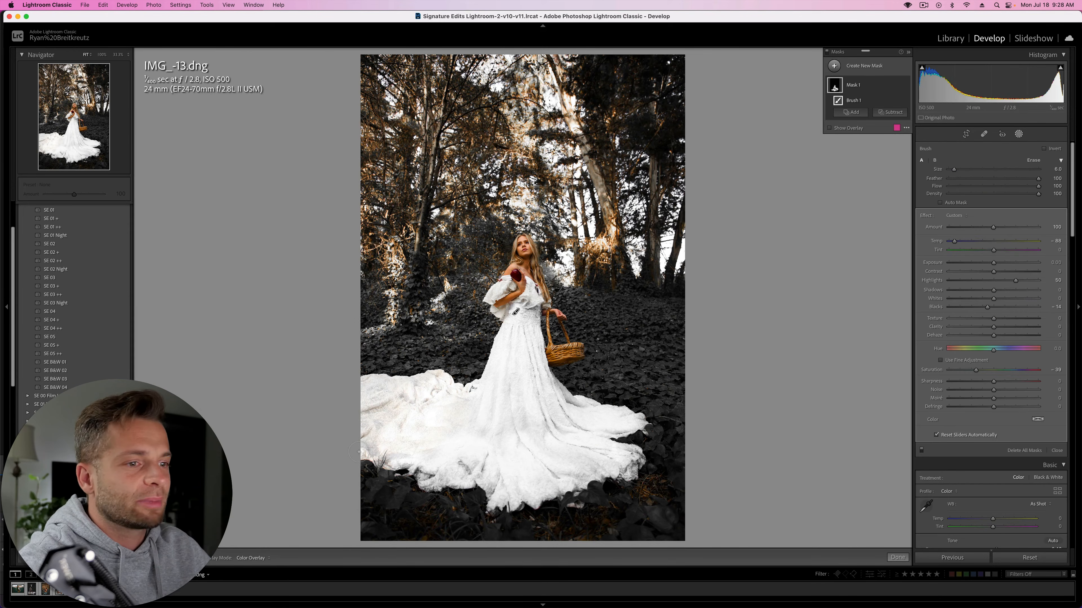
mouse_move(396, 414)
mouse_down()
mouse_move(367, 419)
mouse_move(363, 431)
mouse_move(364, 420)
mouse_move(375, 446)
mouse_move(394, 448)
mouse_move(363, 455)
mouse_move(389, 457)
mouse_move(360, 409)
mouse_move(360, 386)
mouse_move(442, 385)
mouse_move(445, 398)
mouse_move(403, 419)
mouse_move(423, 435)
mouse_up()
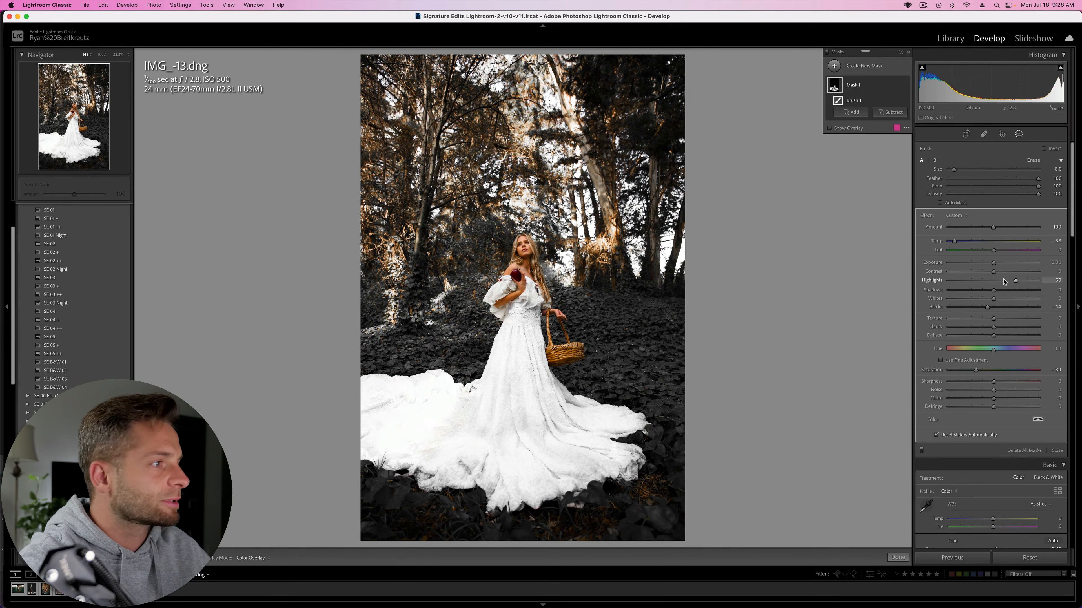
drag(1000, 283, 990, 283)
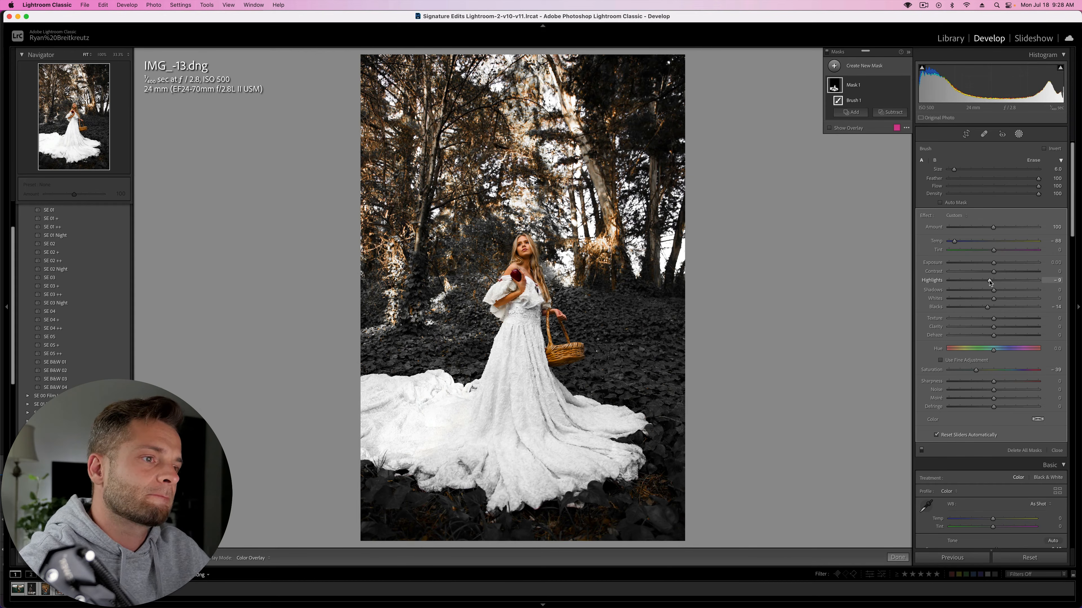
key(Escape)
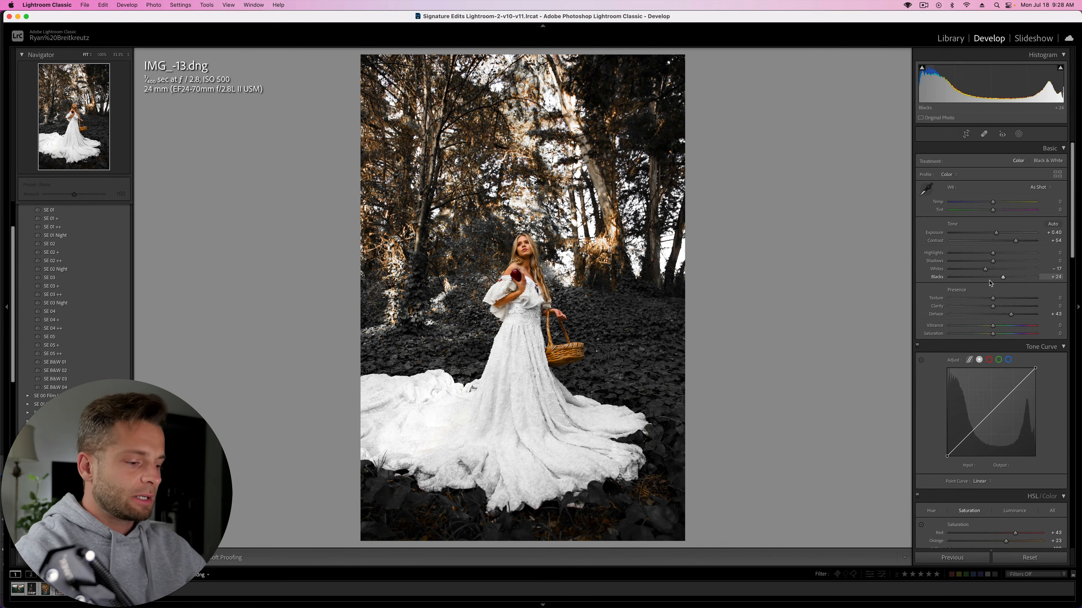
key(backslash)
key(backslash)
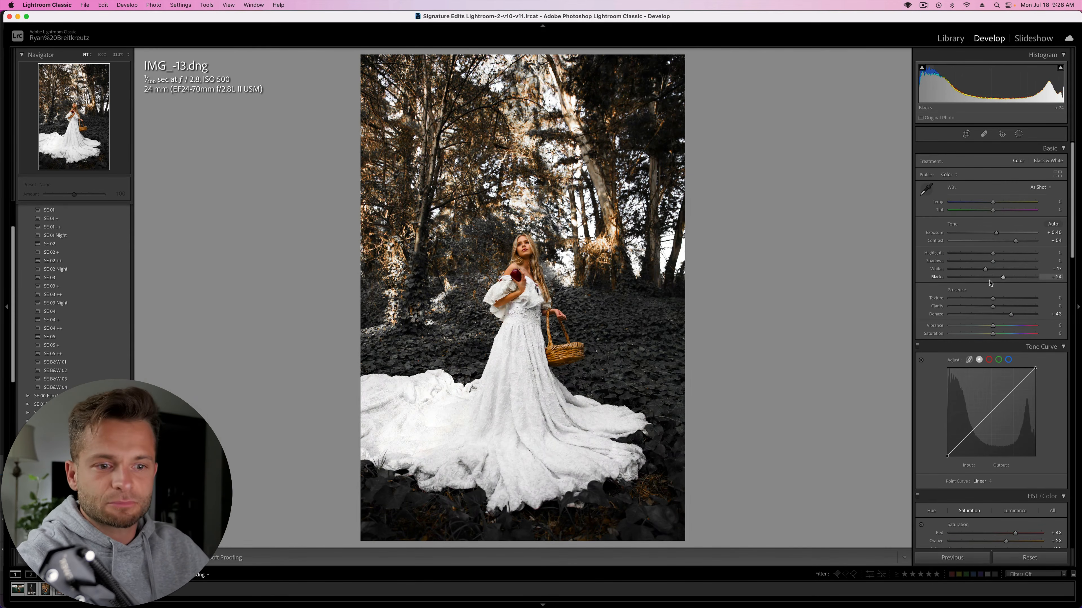
- Open the car portrait MS0R3197.dng and shape its tone curve into a contrast S-curve, comparing before and after
key(Right)
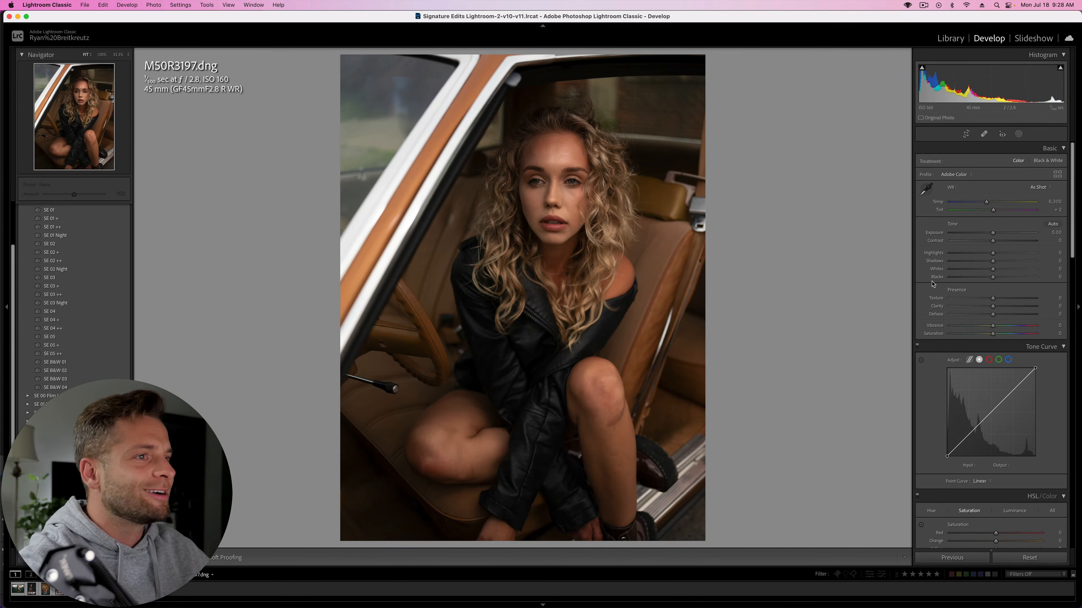
drag(988, 415, 1008, 392)
drag(968, 442, 993, 410)
key(backslash)
key(backslash)
key(backslash)
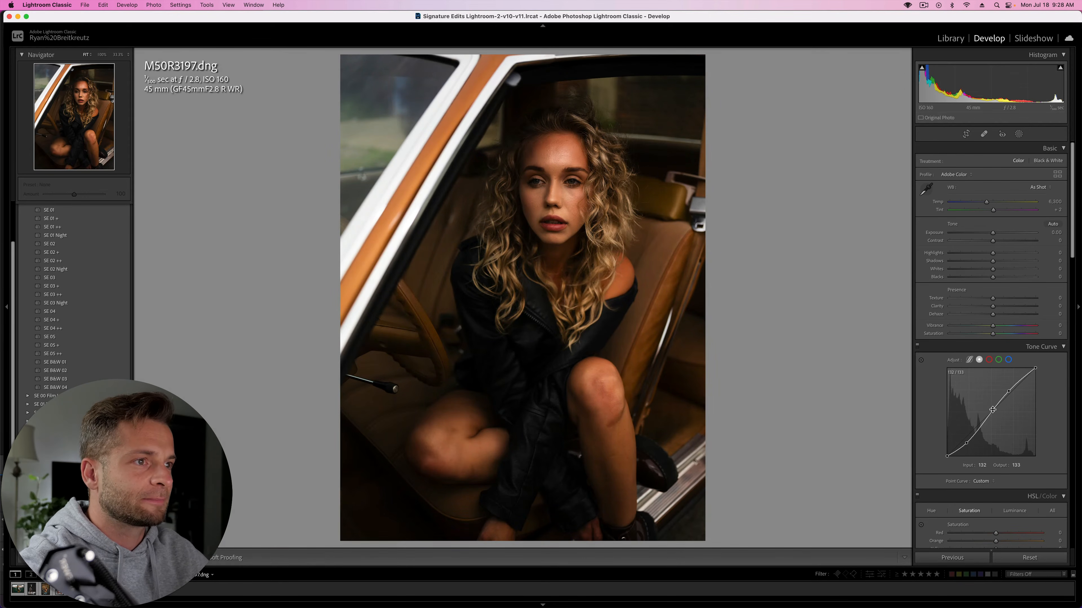
key(backslash)
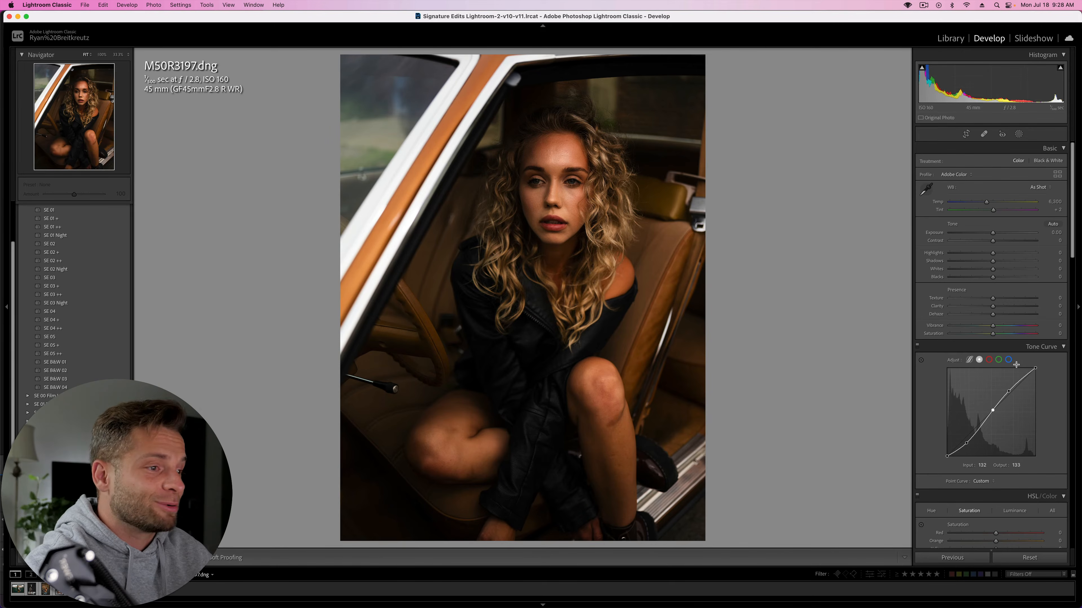
- Add a post-crop vignette to the car portrait with Amount -75, Midpoint 32 and Feather 100
scroll(1032, 354, down, 5)
scroll(1032, 354, down, 15)
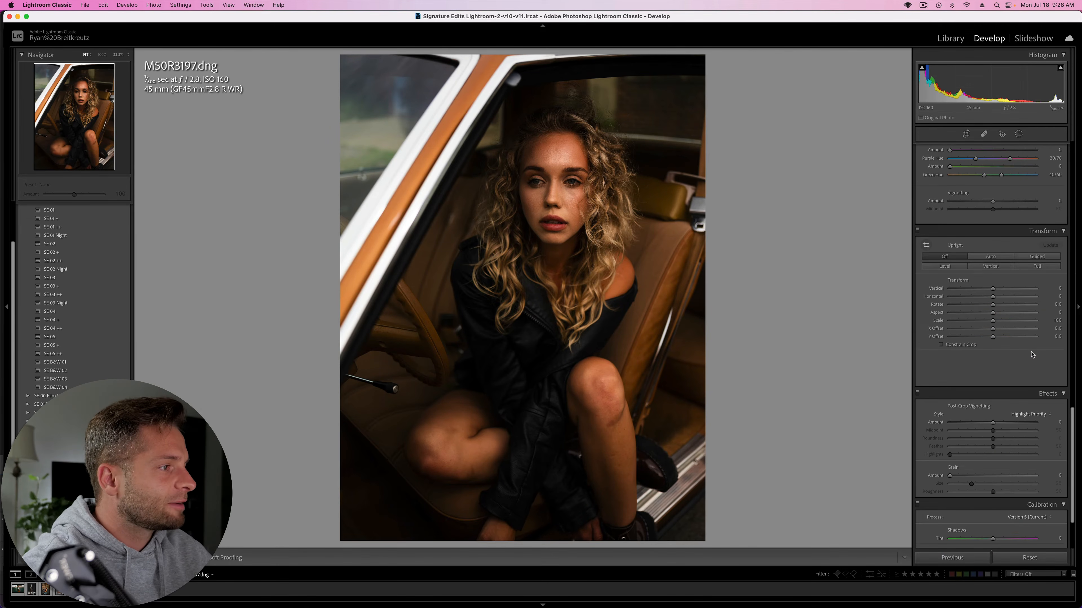
scroll(1031, 354, down, 3)
drag(992, 336, 1079, 391)
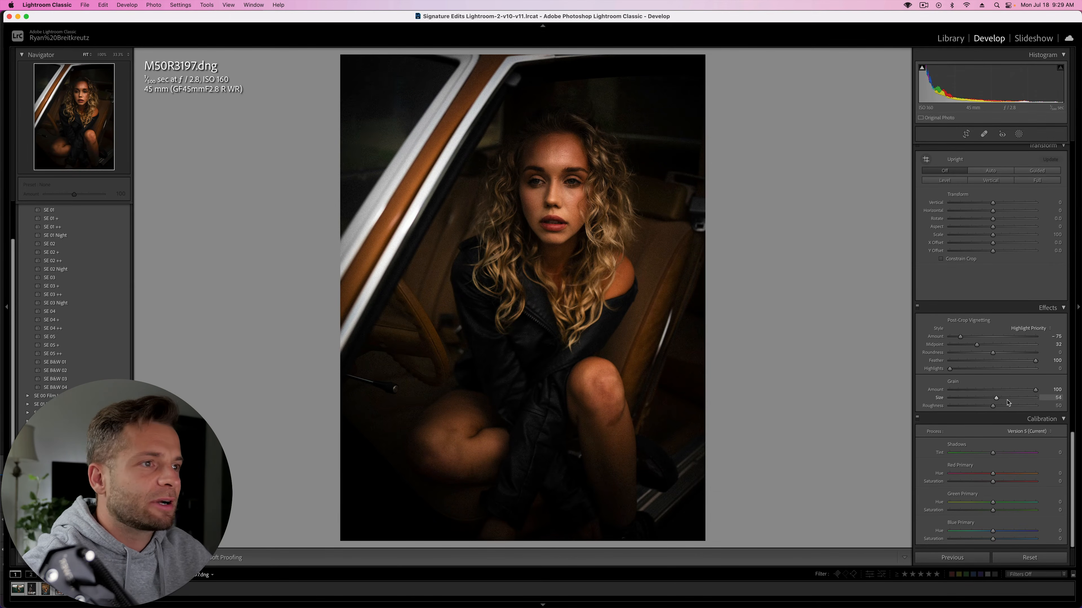
- Set the car portrait's grain to Amount 35, Size 57 and Roughness 27
drag(1007, 402, 998, 400)
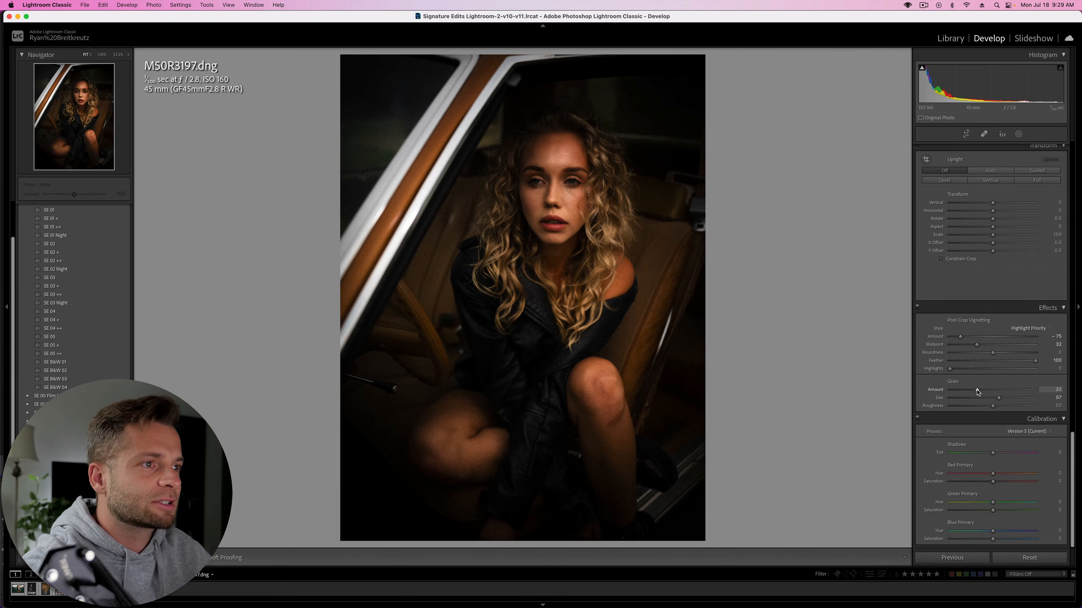
drag(1000, 393, 986, 394)
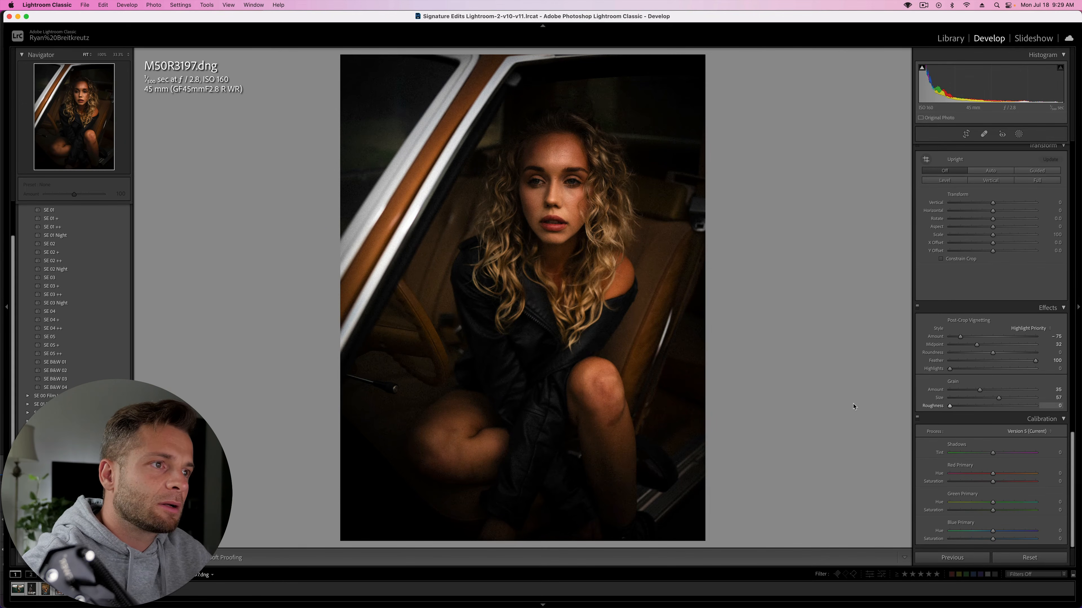
drag(952, 411, 973, 411)
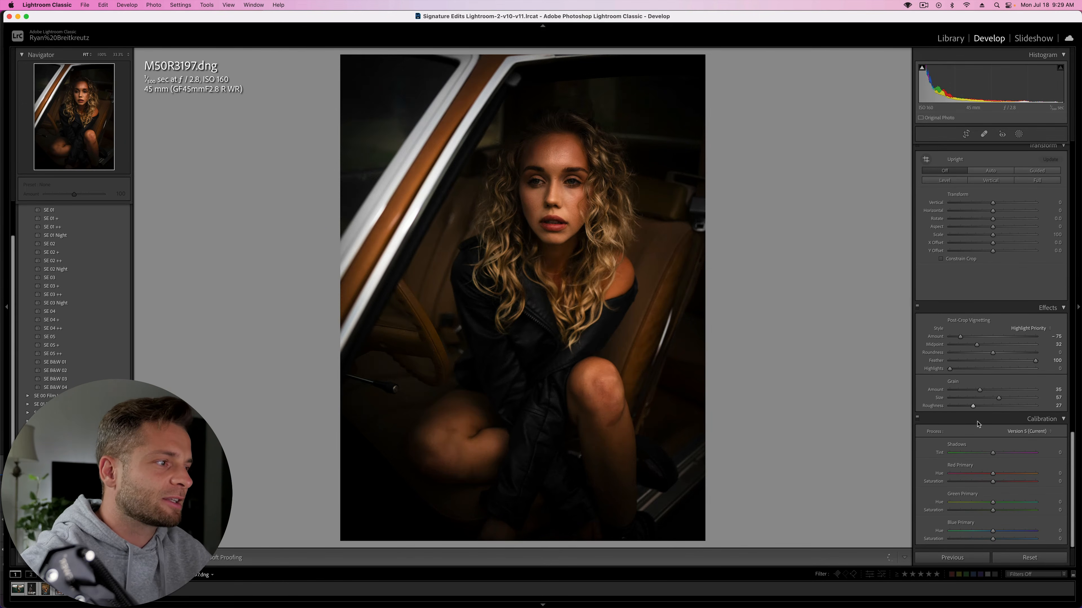
- Fade the tone curve by raising its black end, lowering the white end to Output 214, and placing the shadow point at Input 29, Output 23
scroll(980, 435, up, 15)
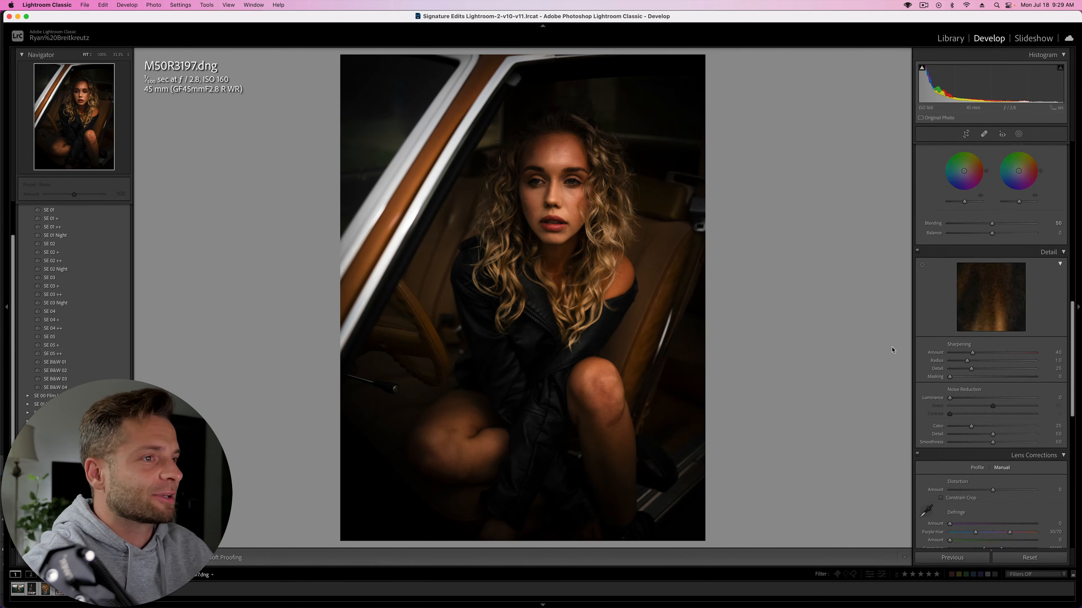
scroll(1001, 352, up, 10)
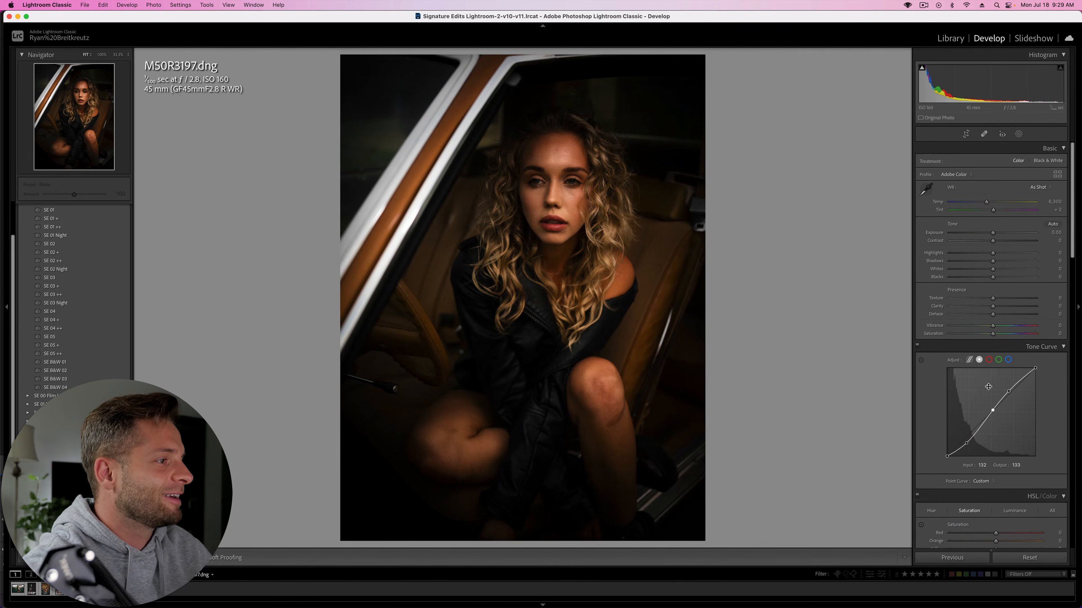
drag(946, 455, 976, 434)
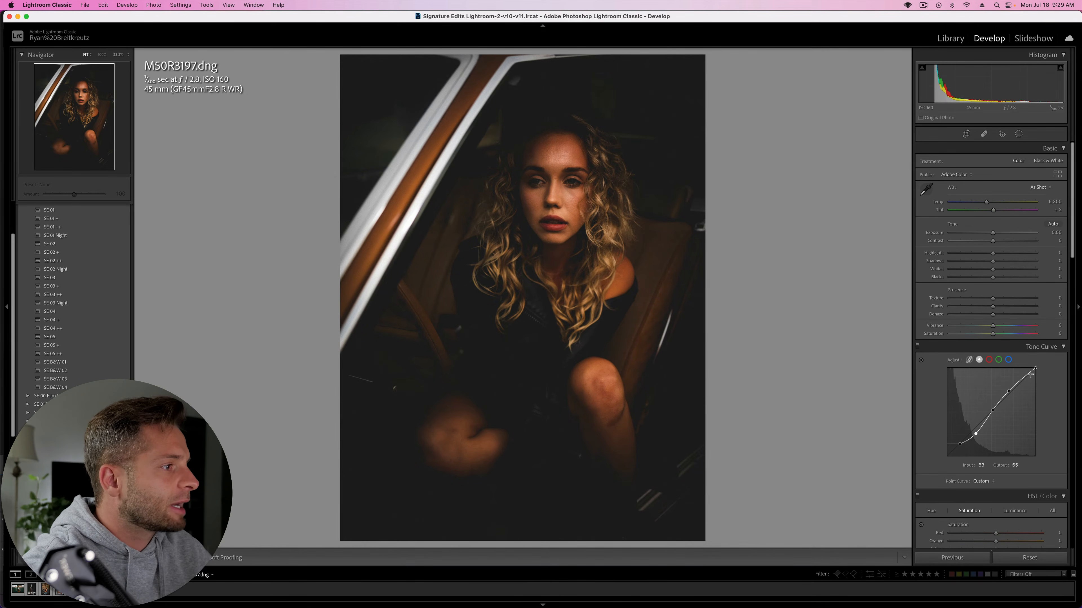
mouse_move(1034, 369)
mouse_down()
mouse_move(1049, 378)
mouse_move(1059, 420)
mouse_move(1070, 384)
mouse_move(1036, 382)
mouse_up()
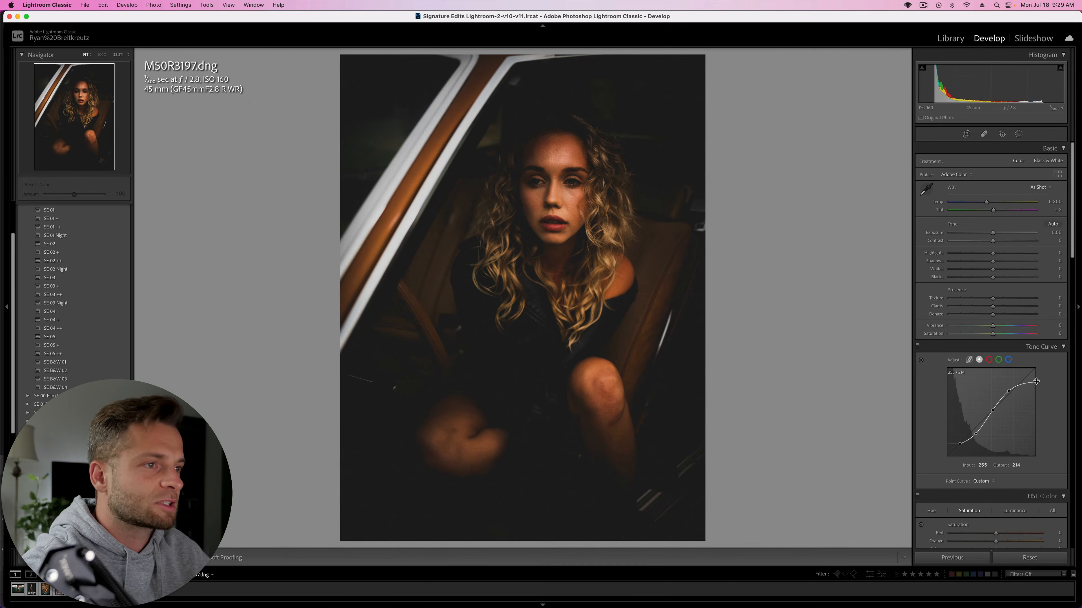
drag(956, 445, 958, 451)
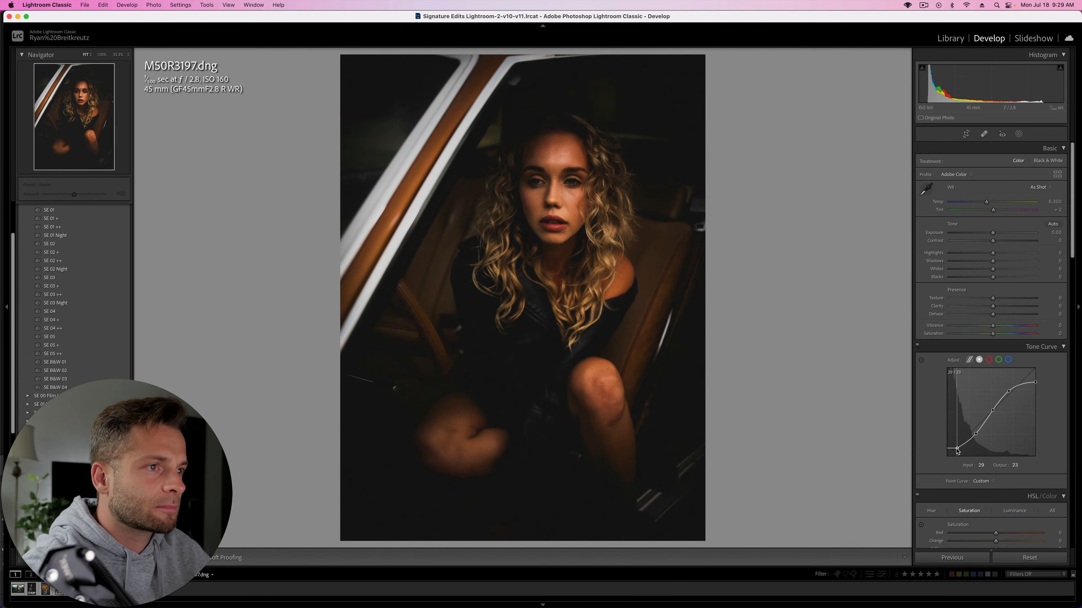
- Compare the car portrait before and after the edits, viewing the original at different zoom levels
key(backslash)
key(backslash)
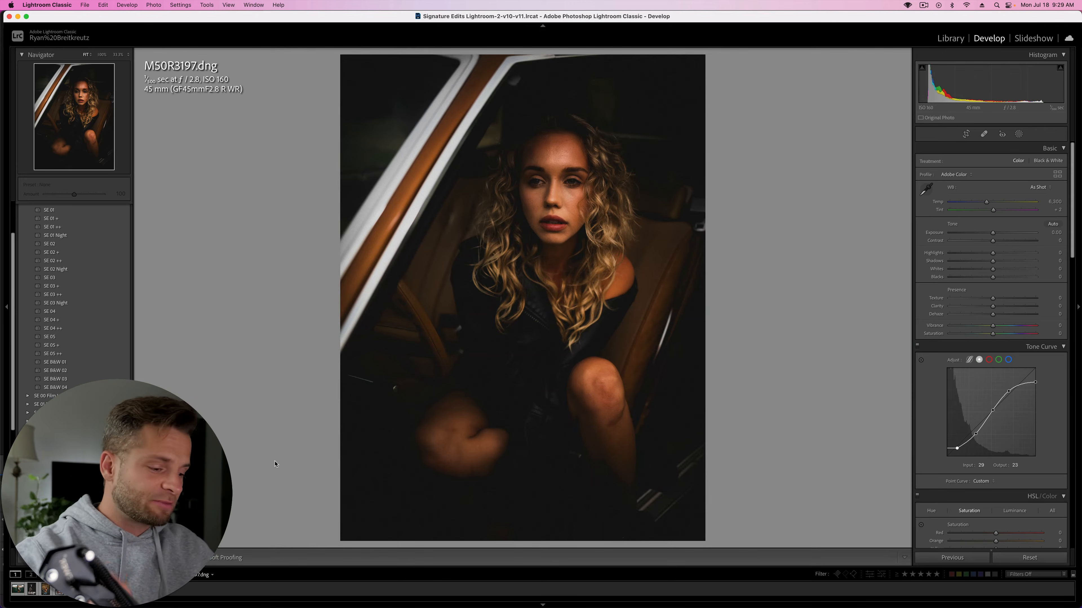
key(backslash)
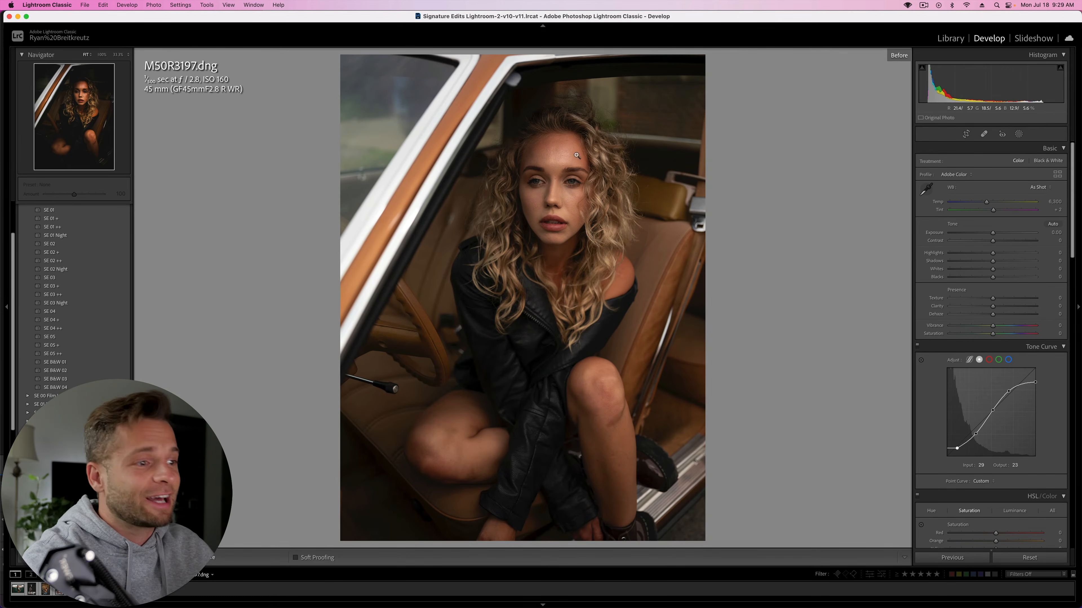
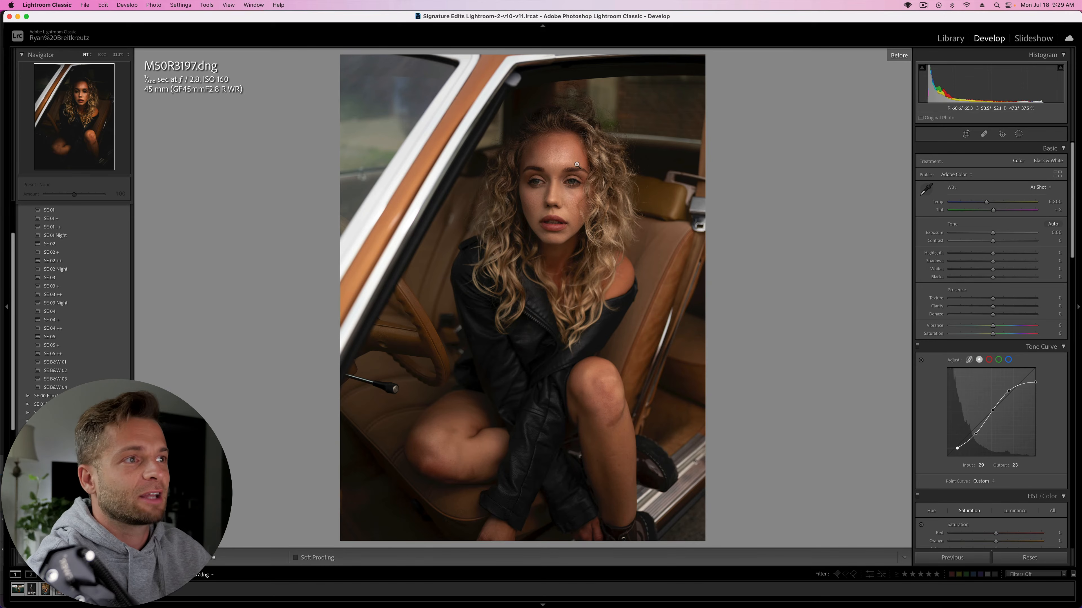
click(399, 76)
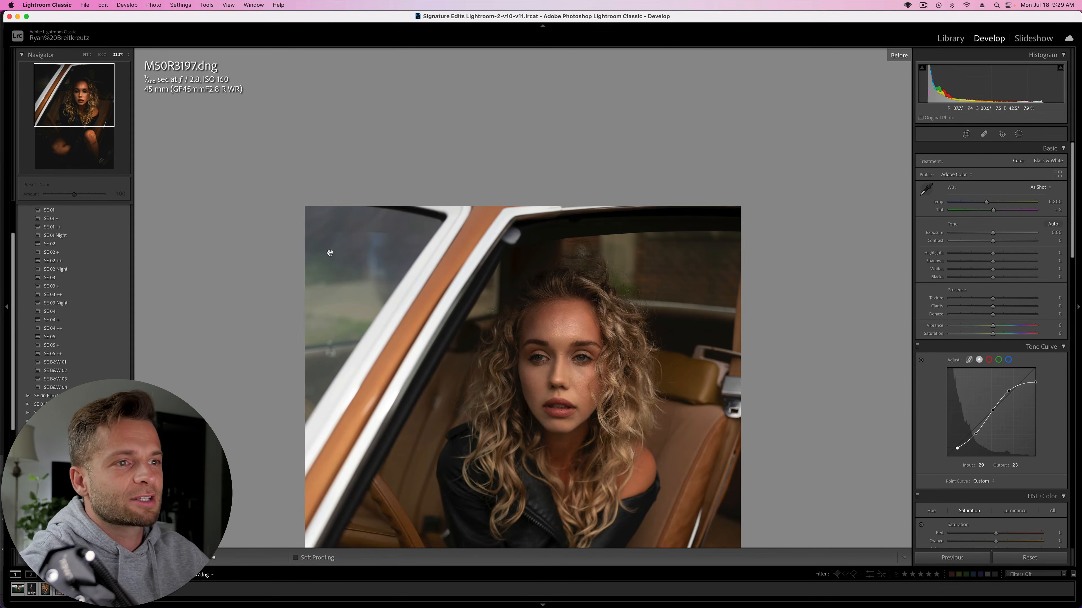
key(super+minus)
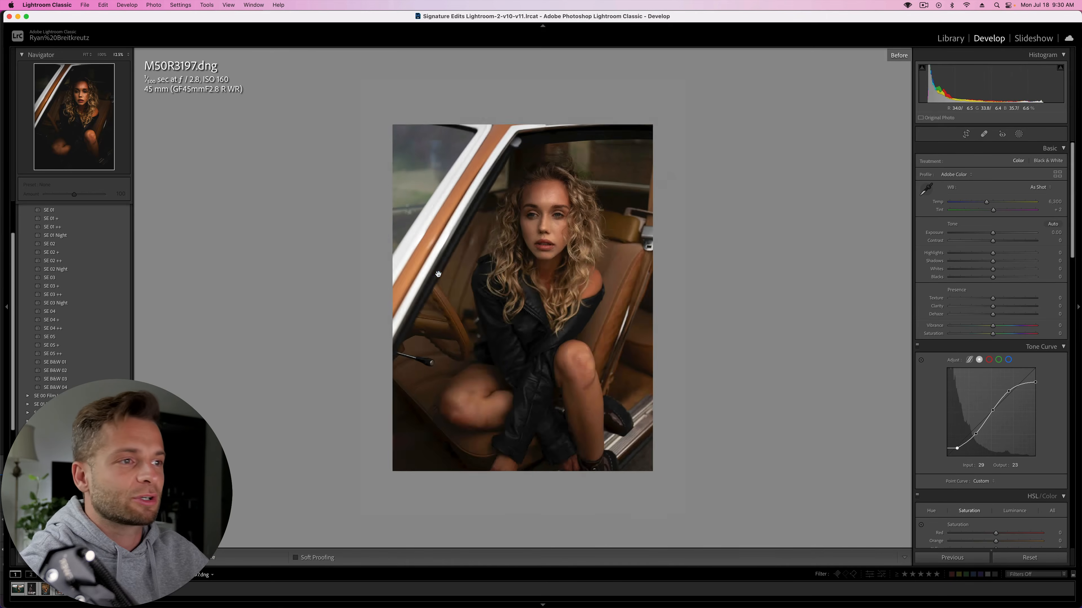
key(backslash)
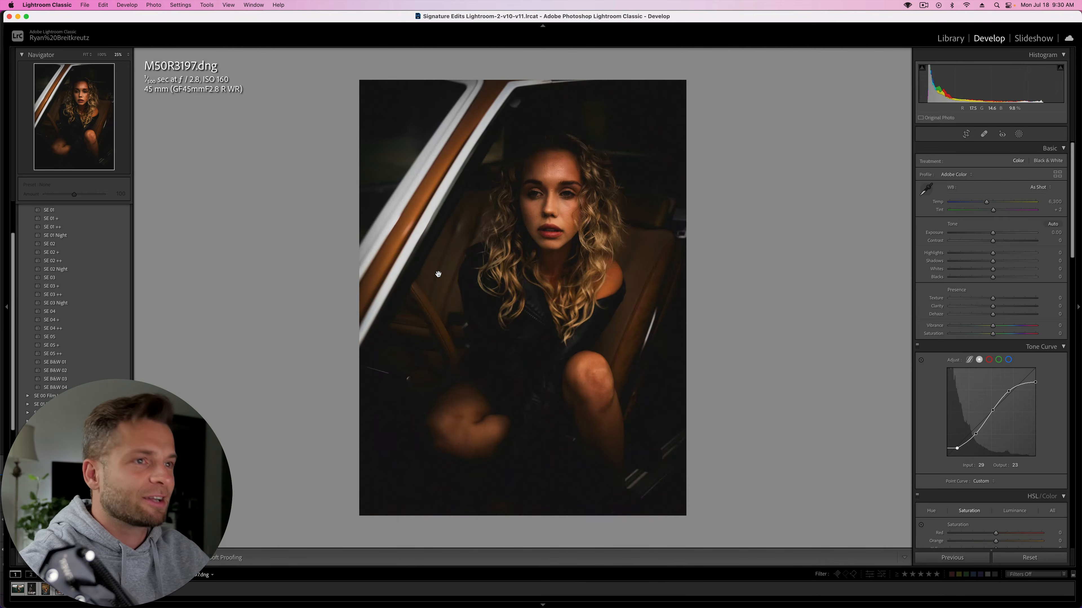
key(backslash)
key(backslash)
key(backslash)
key(backslash)
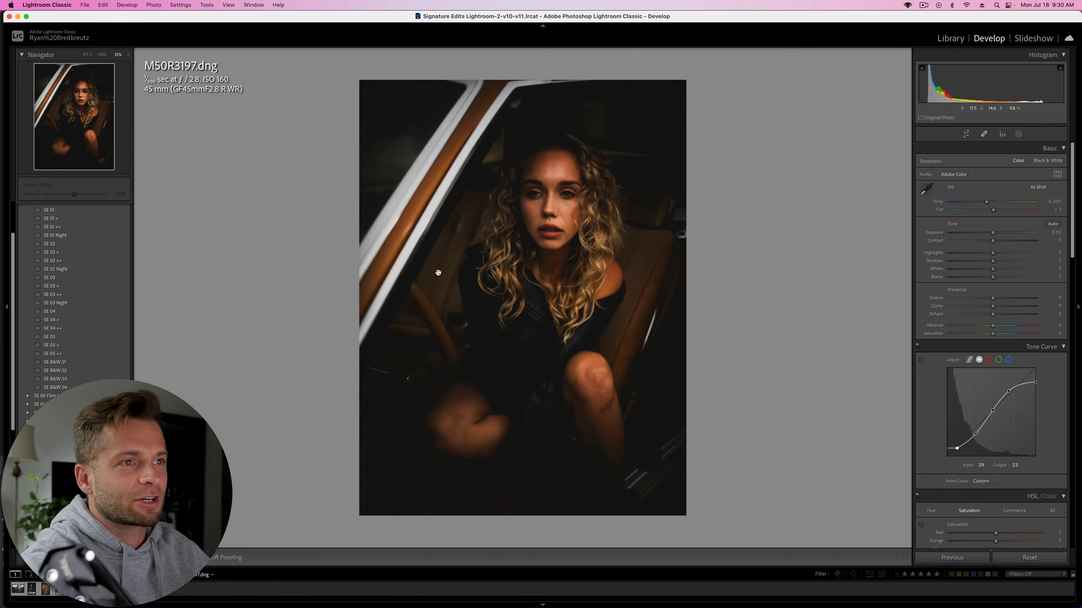
- Set the car portrait's Blue saturation to -100 and Aqua saturation to -60, and raise Exposure to +0.23
scroll(1005, 386, down, 8)
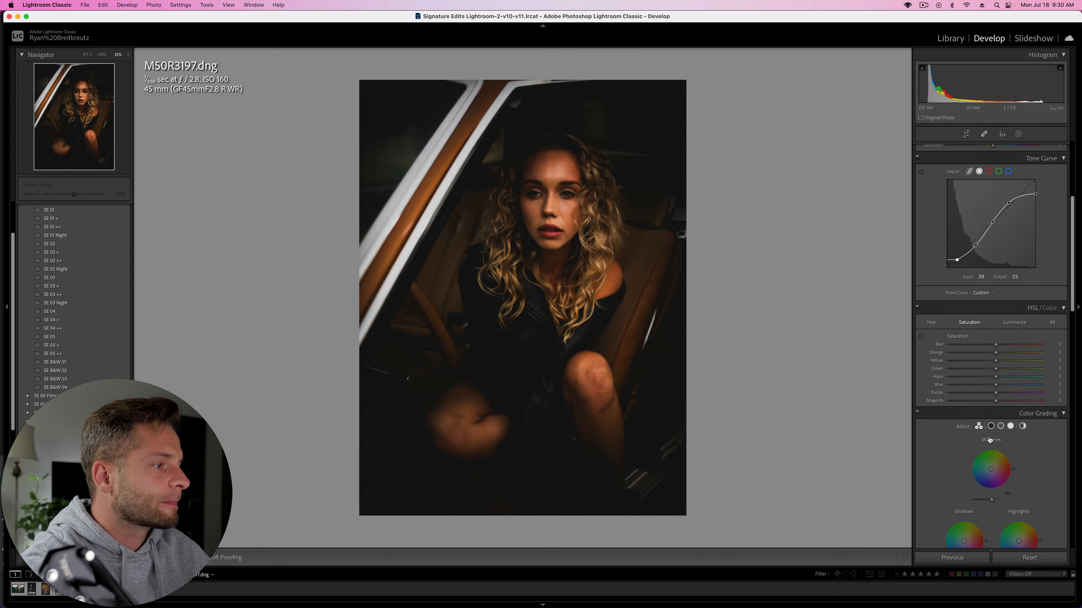
drag(956, 386, 919, 379)
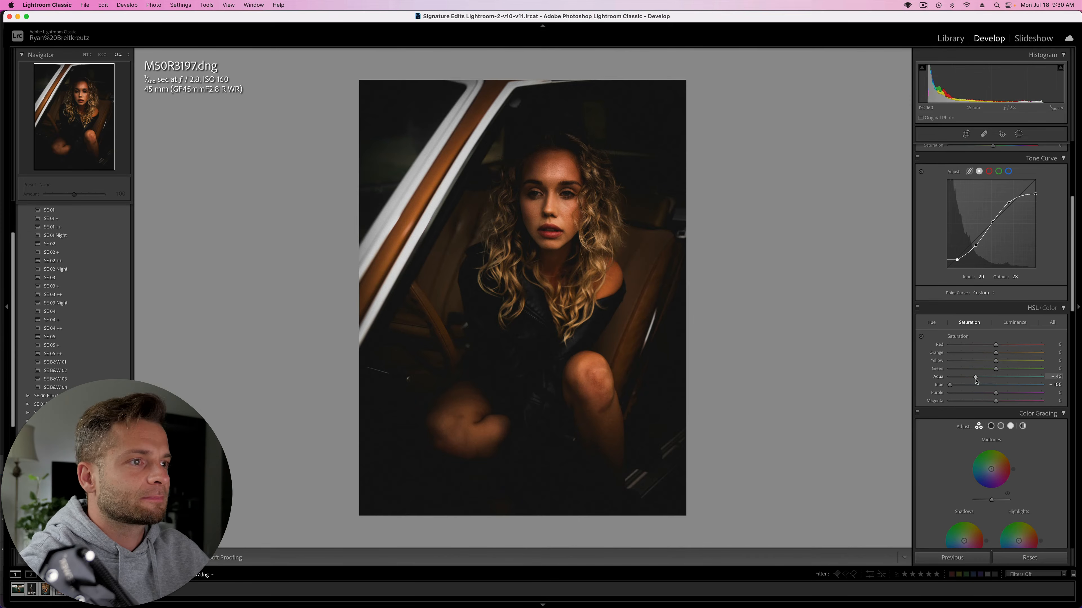
key(super+period)
key(super+comma)
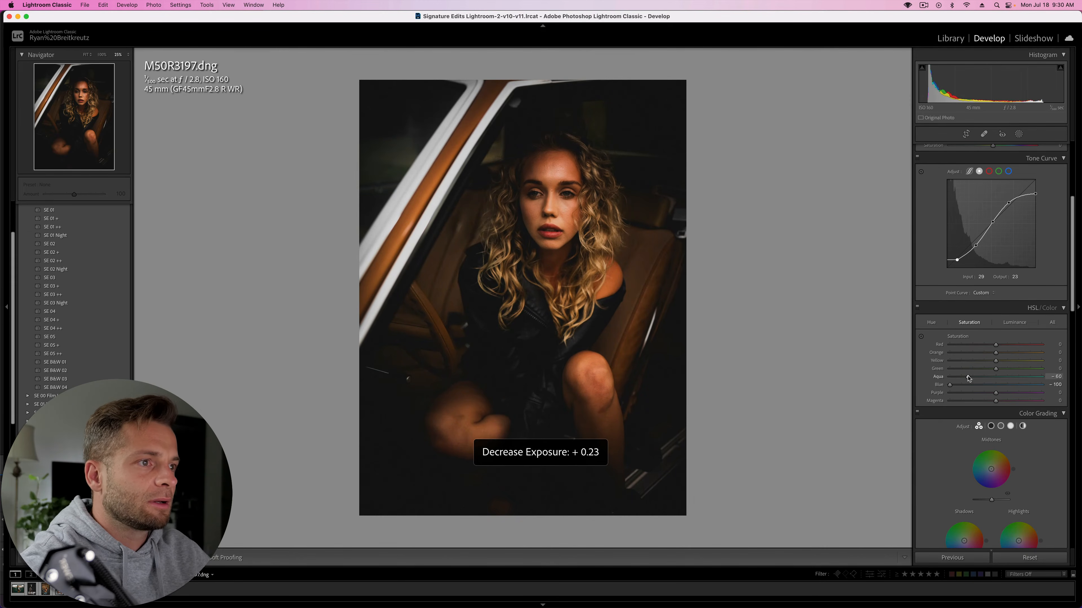
- Set the car portrait's Highlights to -20 and Shadows to +21, and compare the result with the original
scroll(979, 250, up, 5)
click(983, 252)
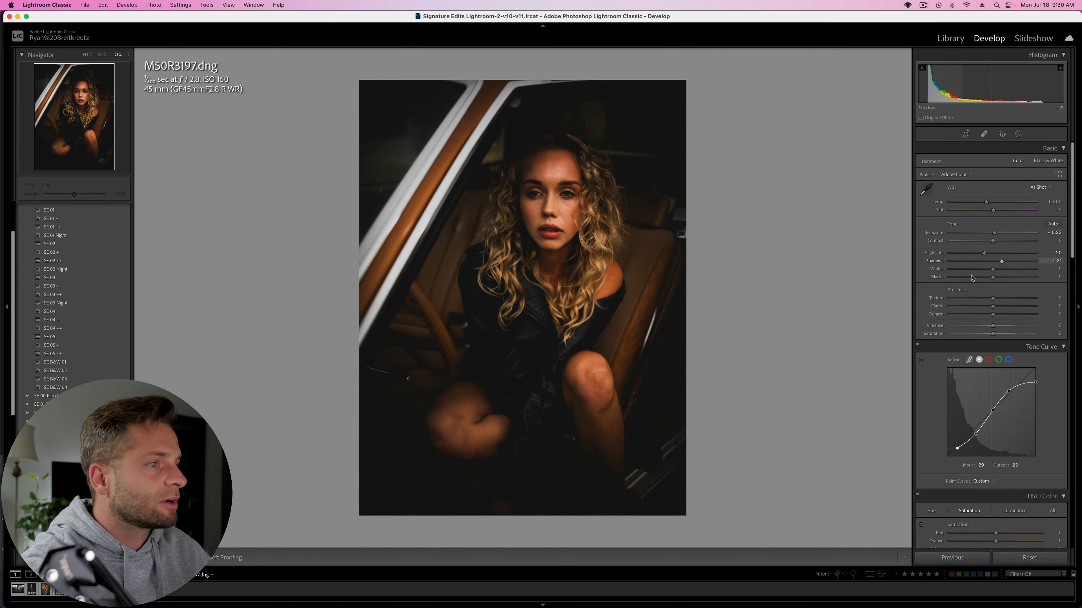
key(backslash)
key(backslash)
key(backslash)
key(backslash)
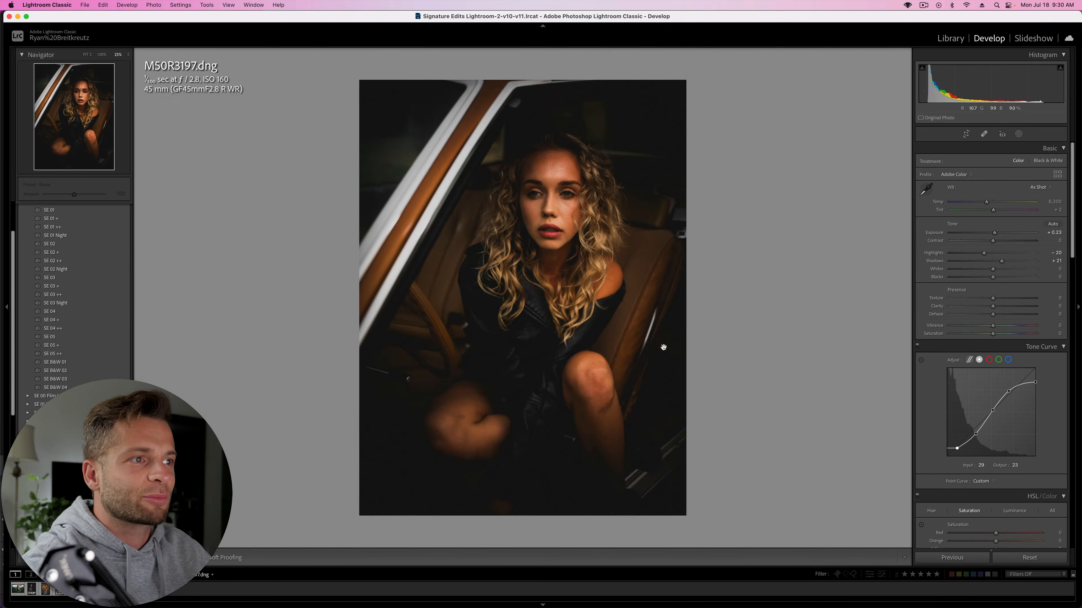
- Open the seagull photo DSC04164.ARW and set its Exposure to -0.90 and Dehaze to +38
key(Right)
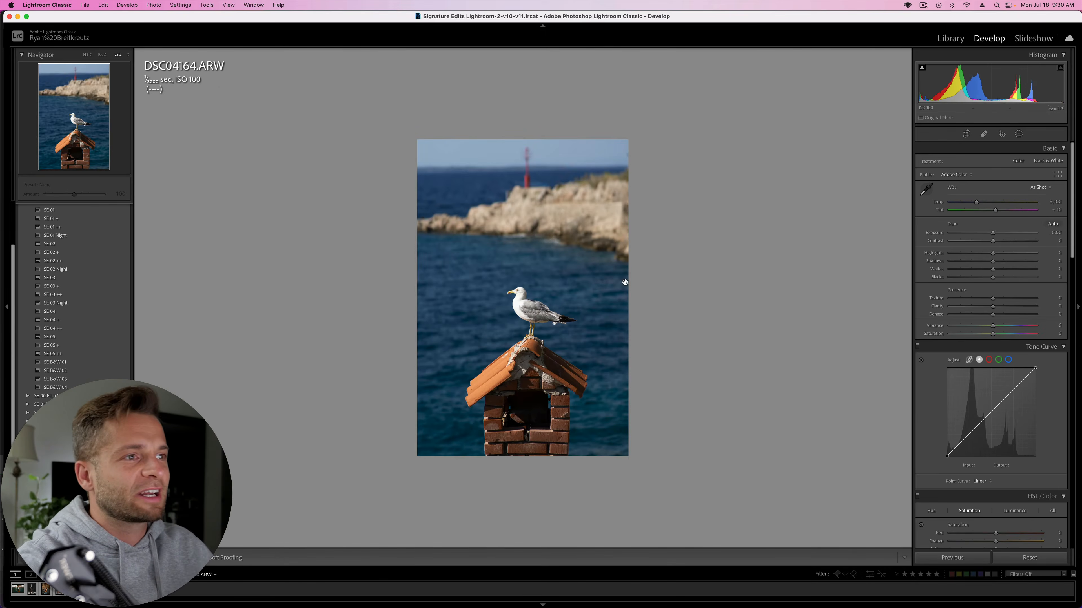
click(985, 233)
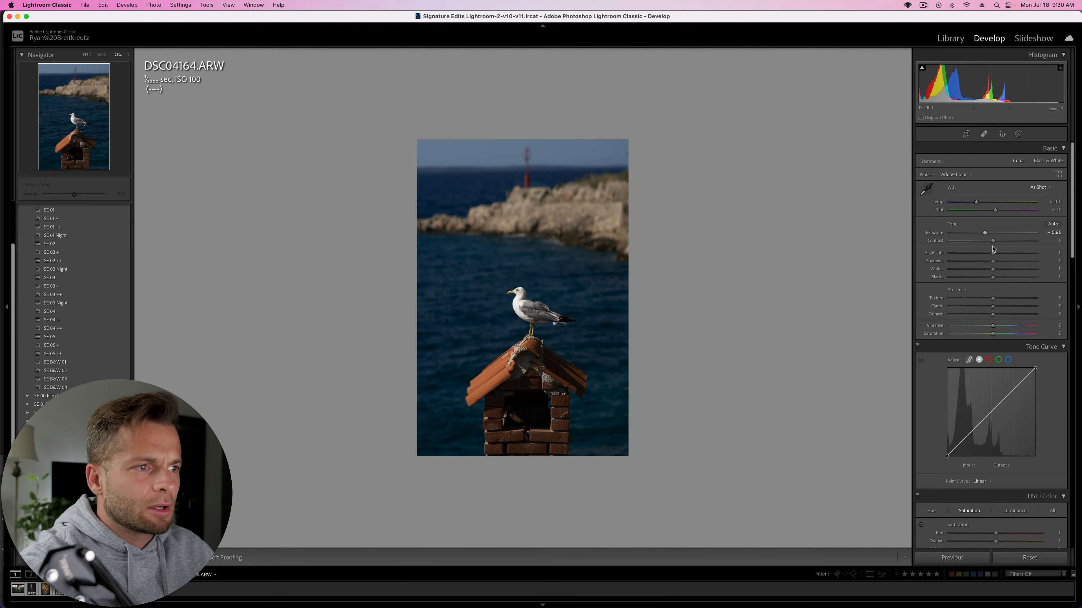
scroll(992, 249, down, 2)
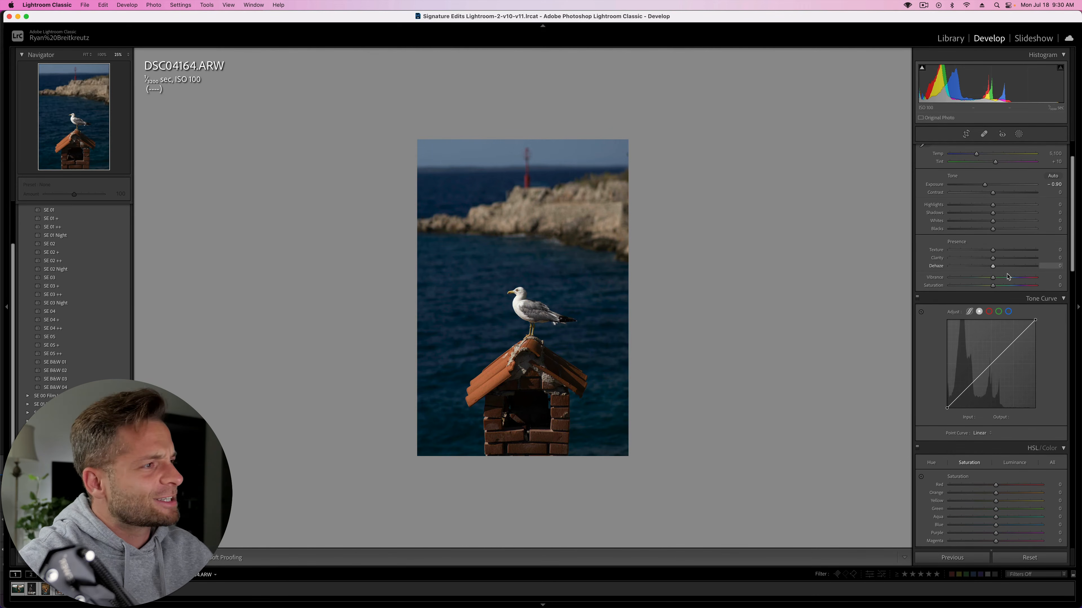
drag(1001, 268, 1009, 267)
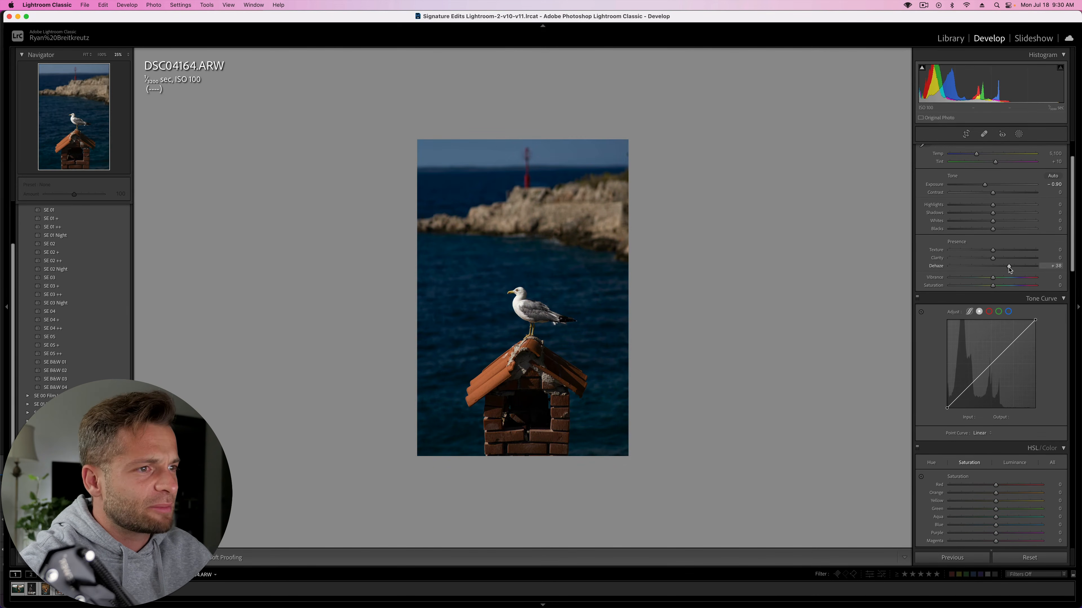
- Raise the seagull photo's Exposure to -0.40
key(equal)
key(equal)
key(equal)
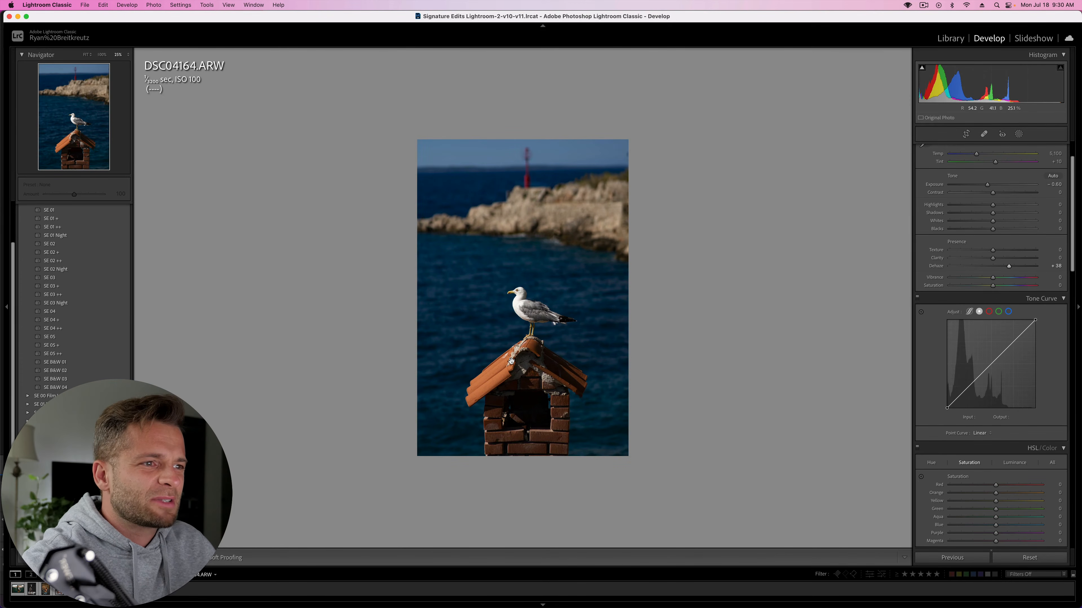
click(518, 346)
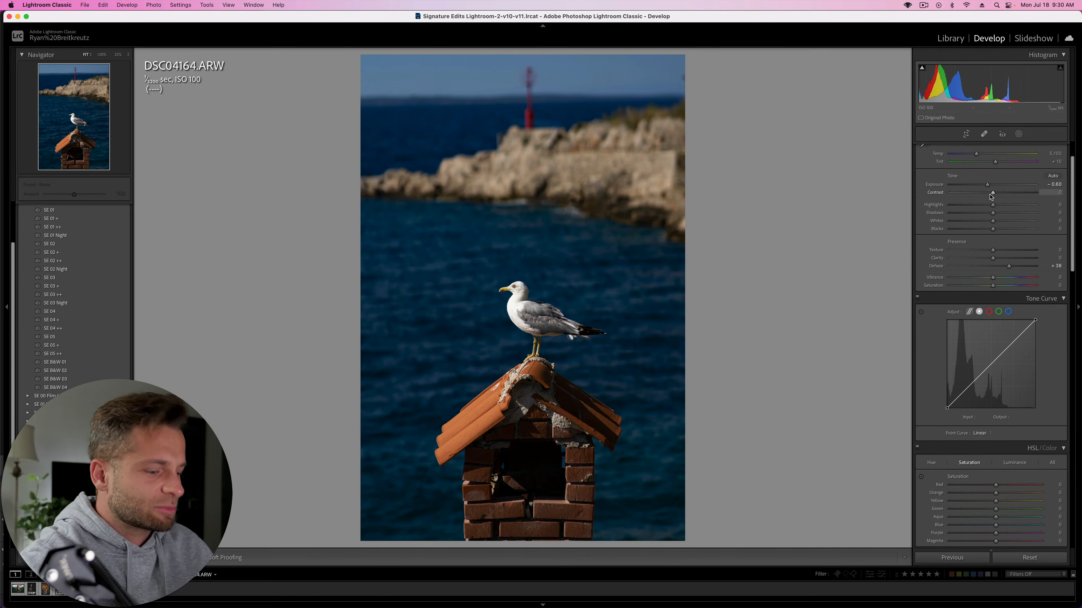
key(equal)
key(equal)
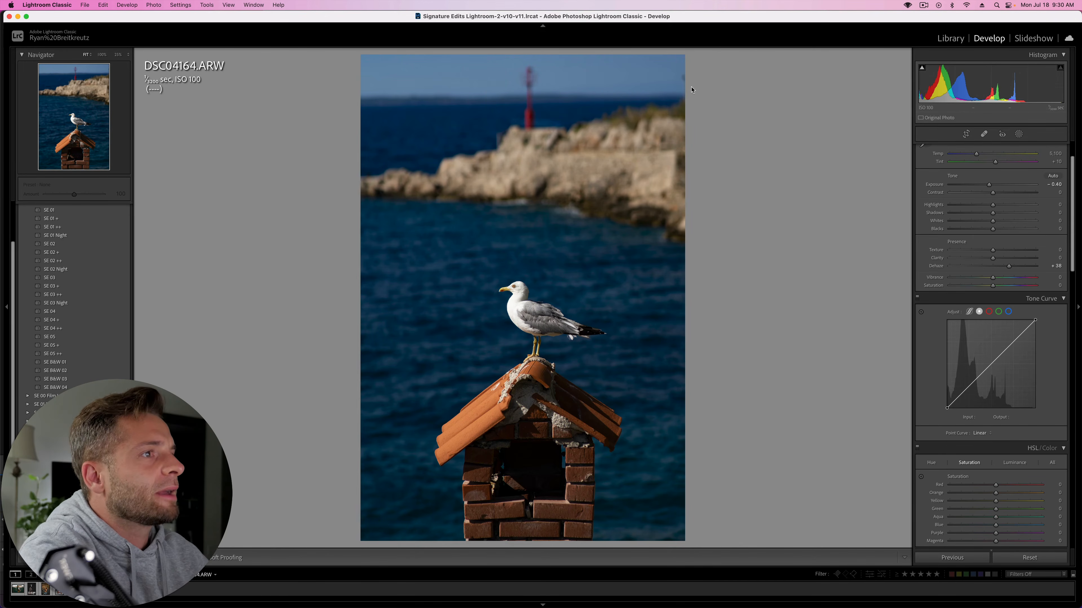
- Heal the dark spot at the right edge of the sky in the seagull photo with the Spot Removal tool
click(984, 134)
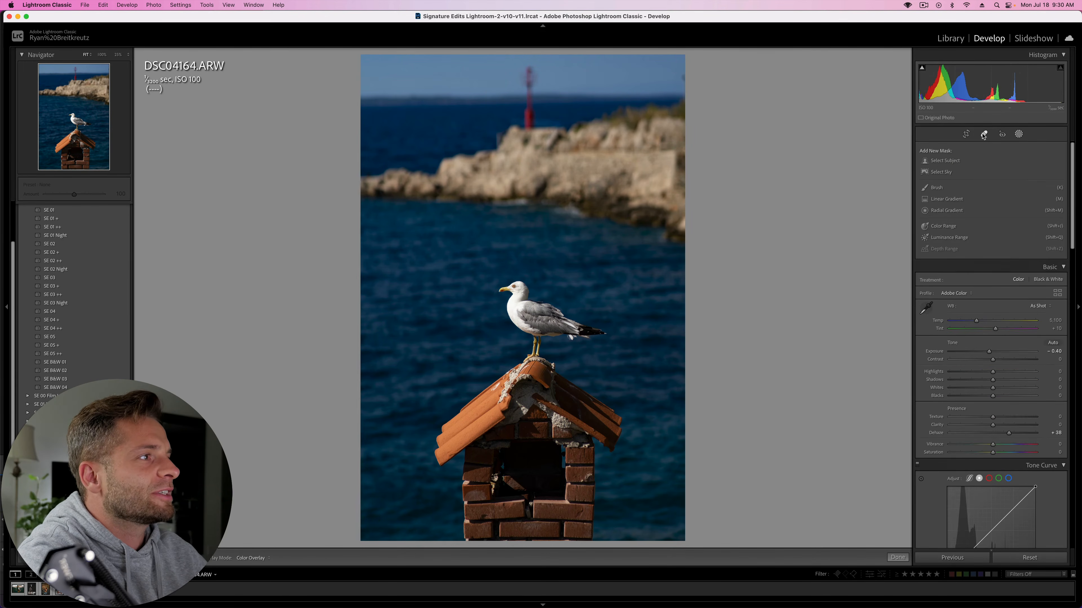
scroll(664, 75, up, 8)
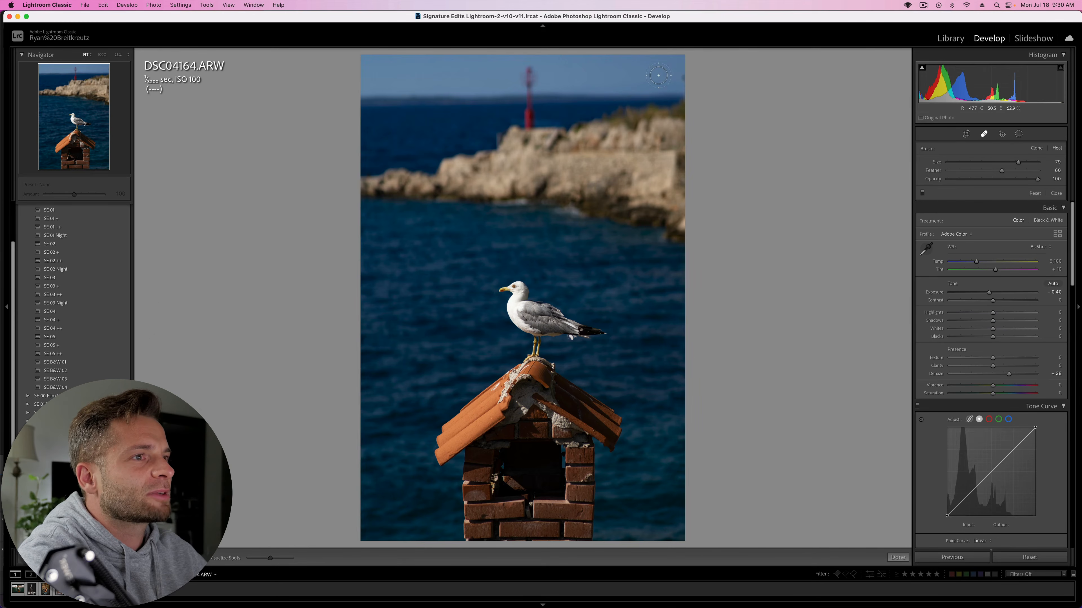
click(684, 77)
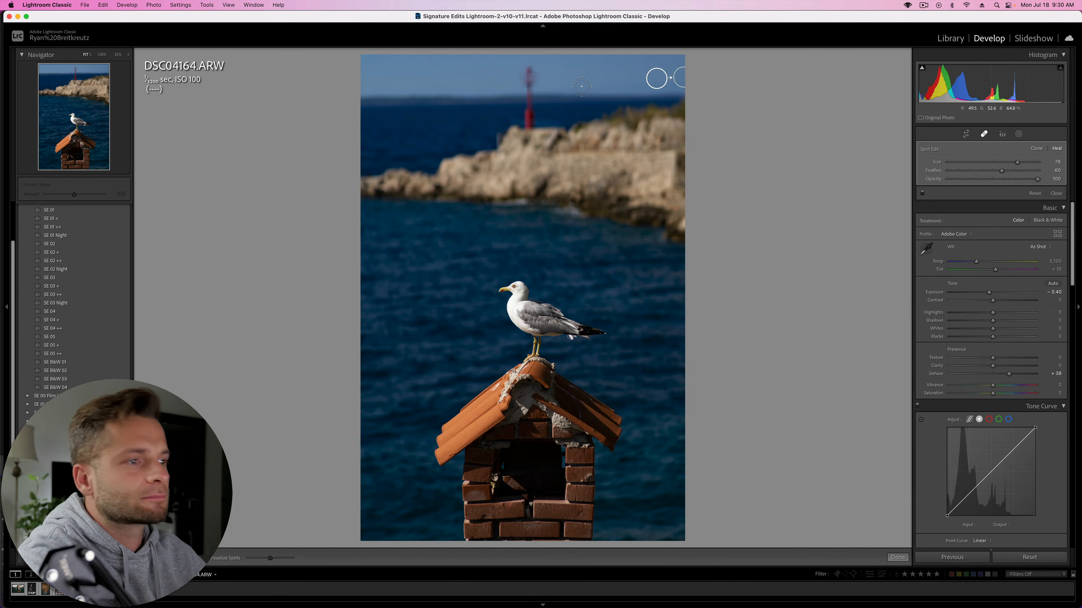
key(q)
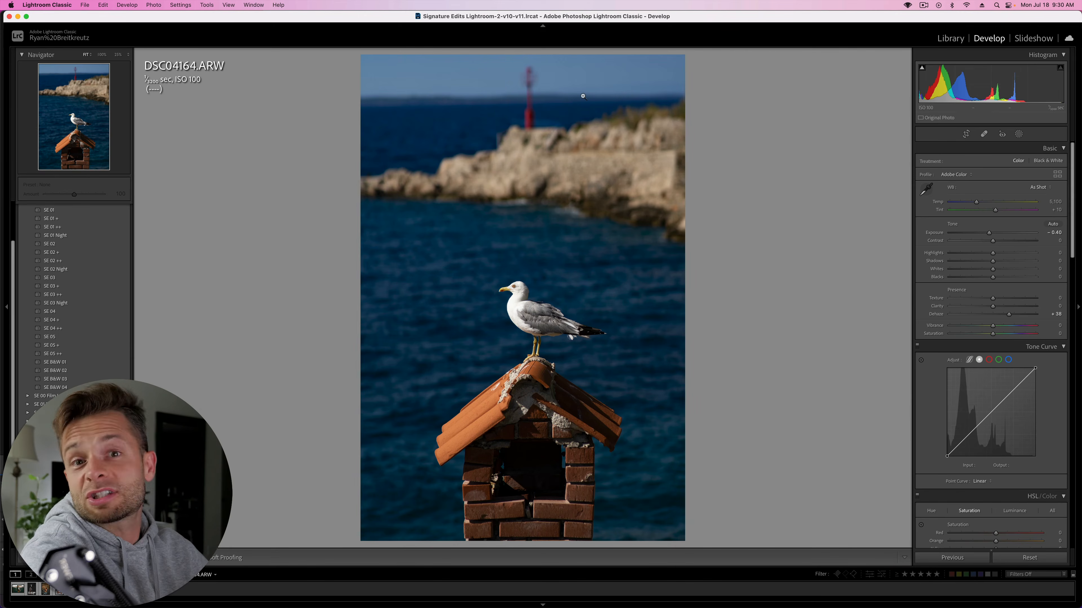
key(z)
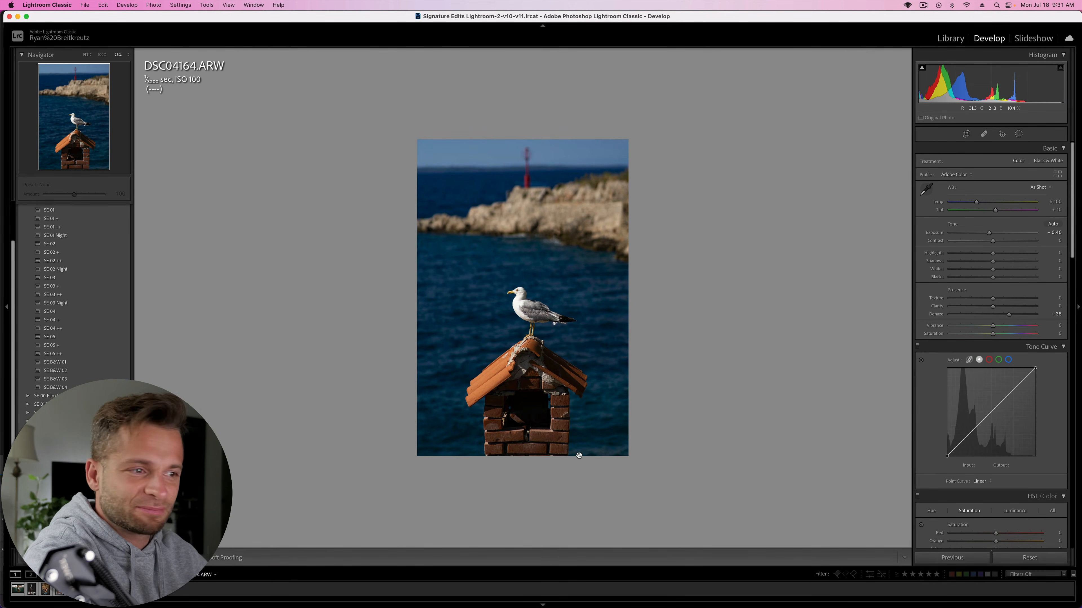
- Open the next photo, the foggy valley landscape, and heal the sensor spots in the upper-right part of its sky
key(Right)
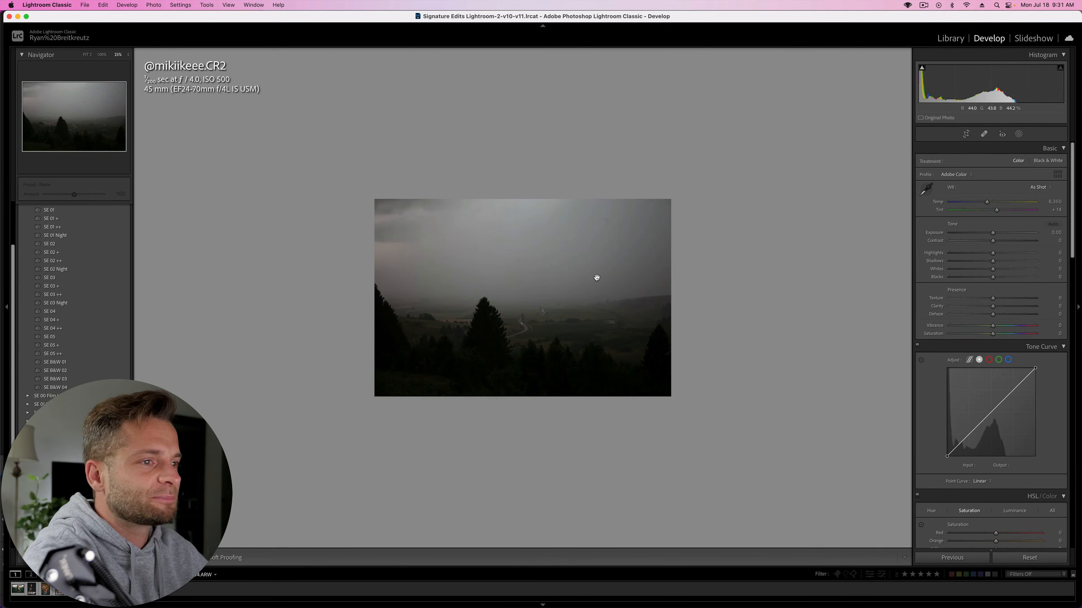
key(super+equal)
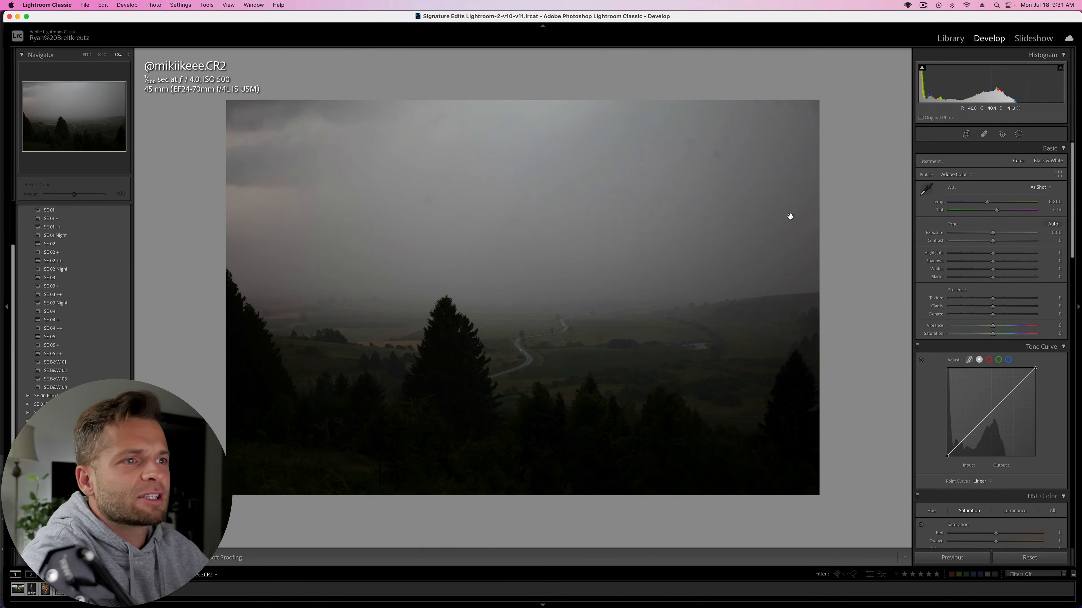
key(super+minus)
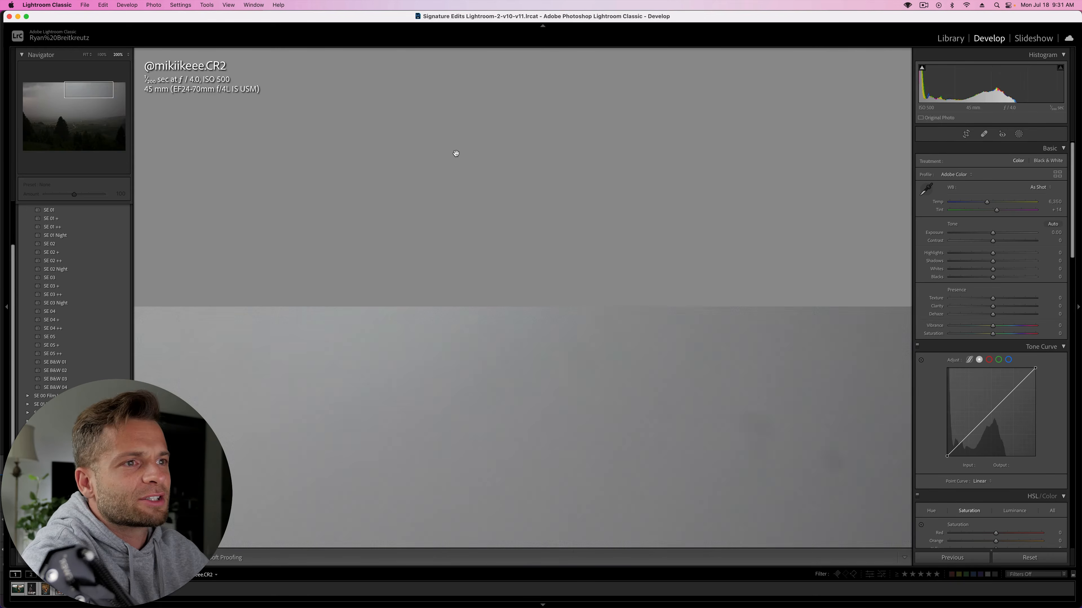
key(super+equal)
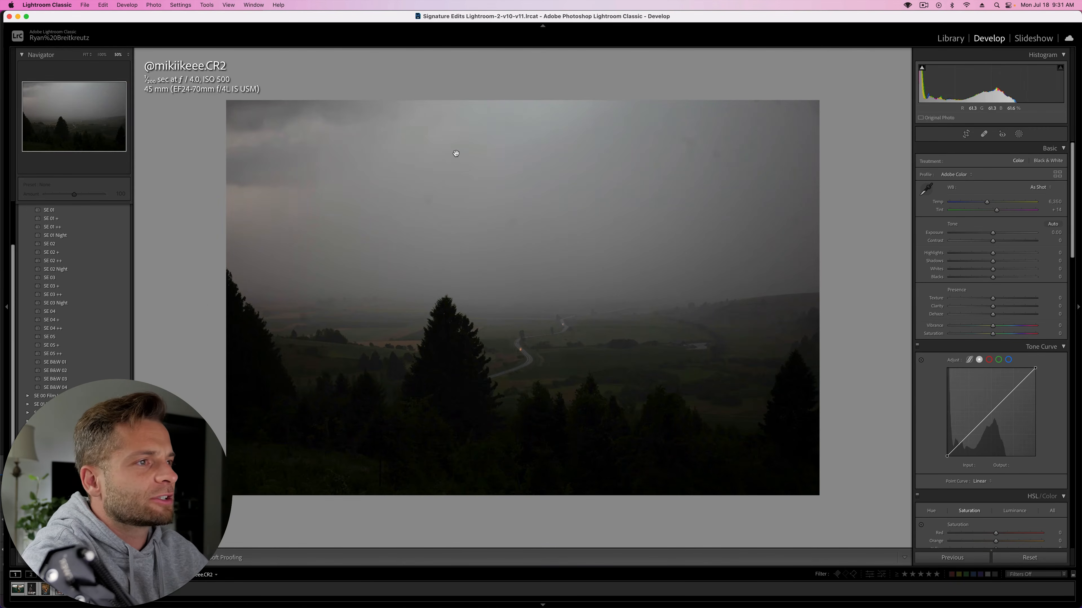
click(983, 134)
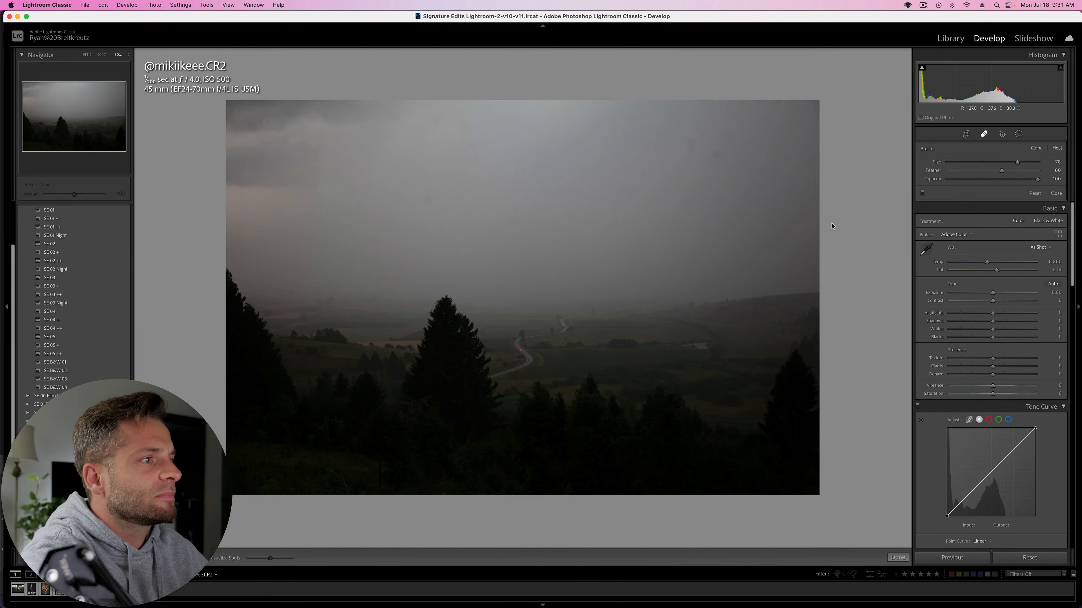
click(794, 220)
click(719, 155)
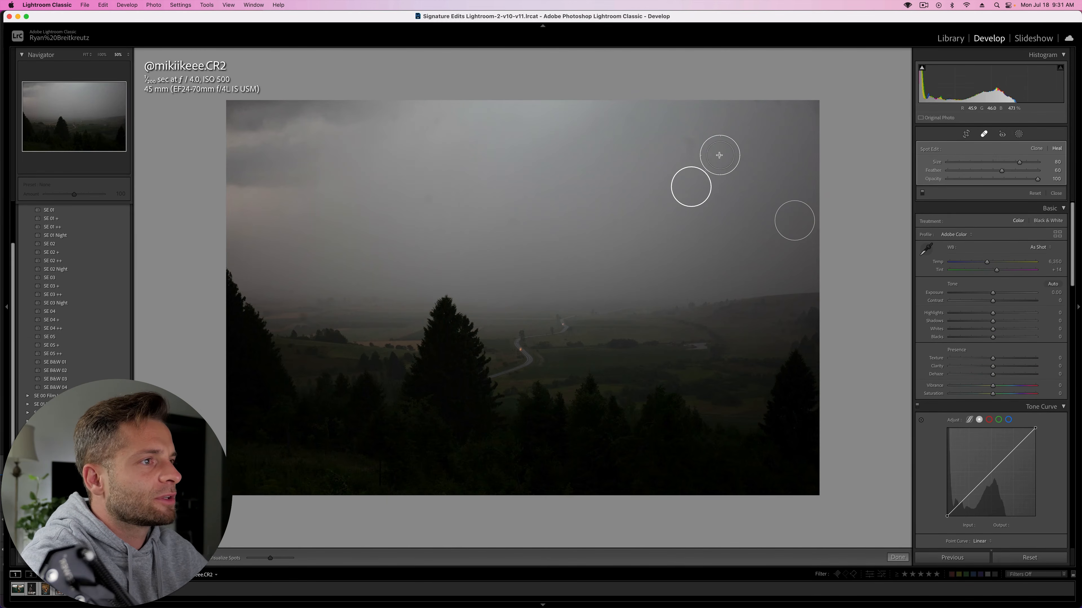
click(684, 141)
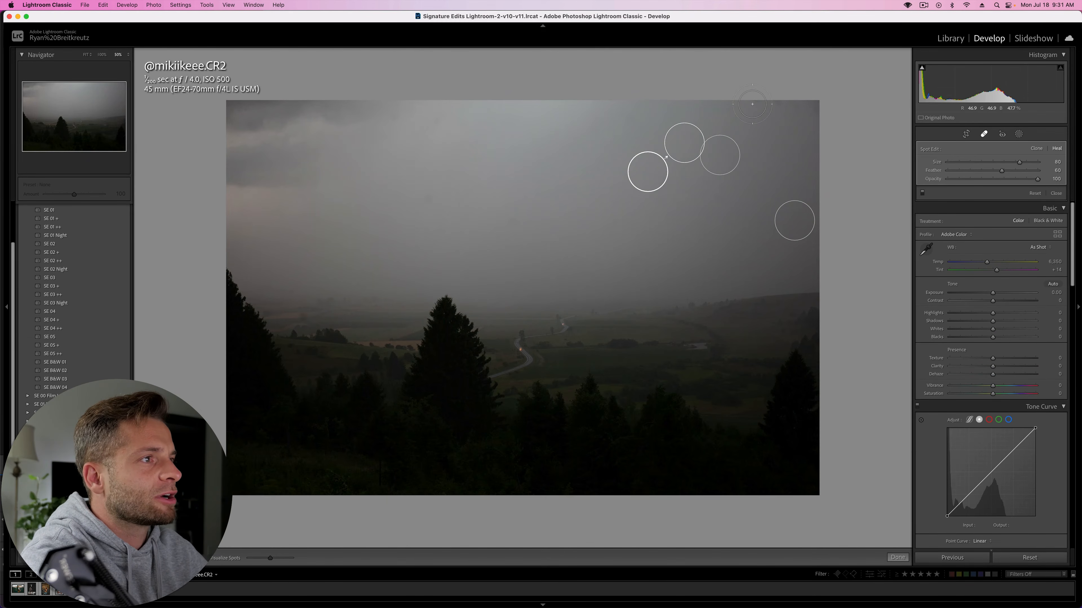
click(752, 104)
click(785, 105)
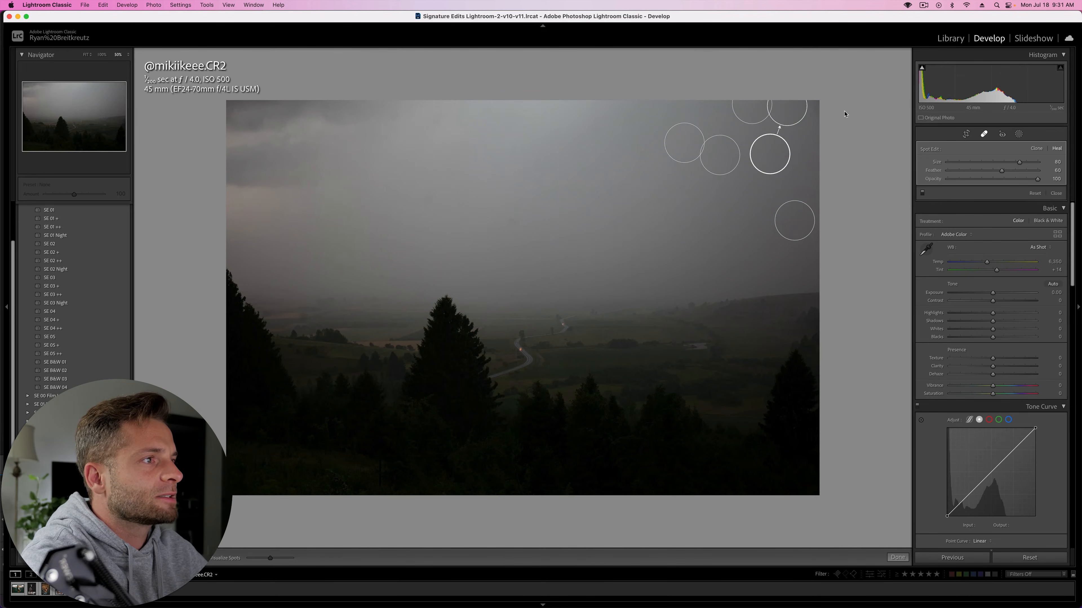
click(815, 110)
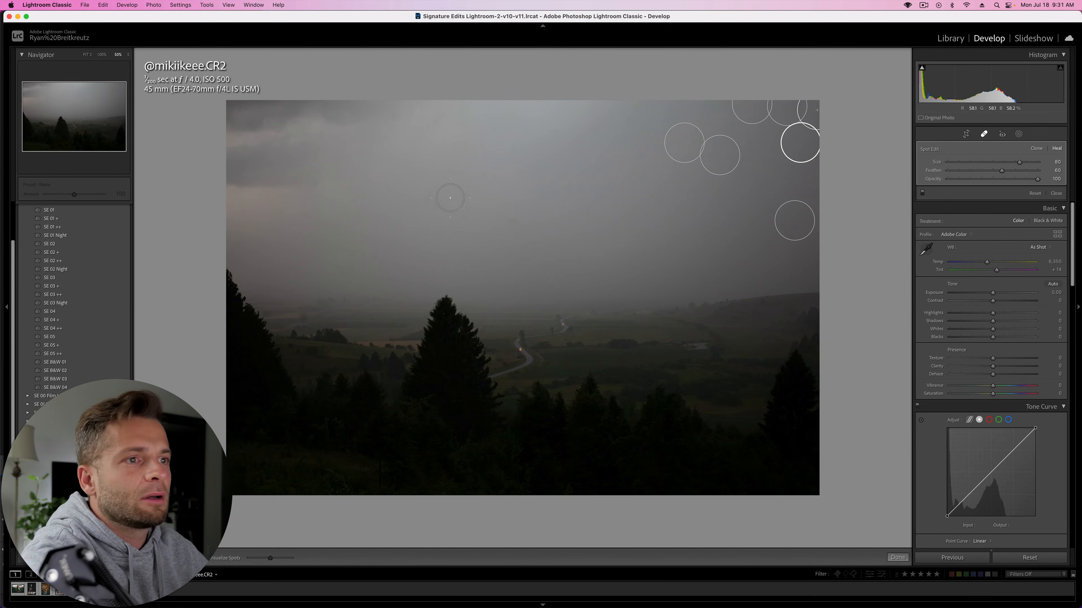
- Heal the two remaining spots in the sky above the tall fir tree and finish the spot removal
click(424, 198)
click(441, 121)
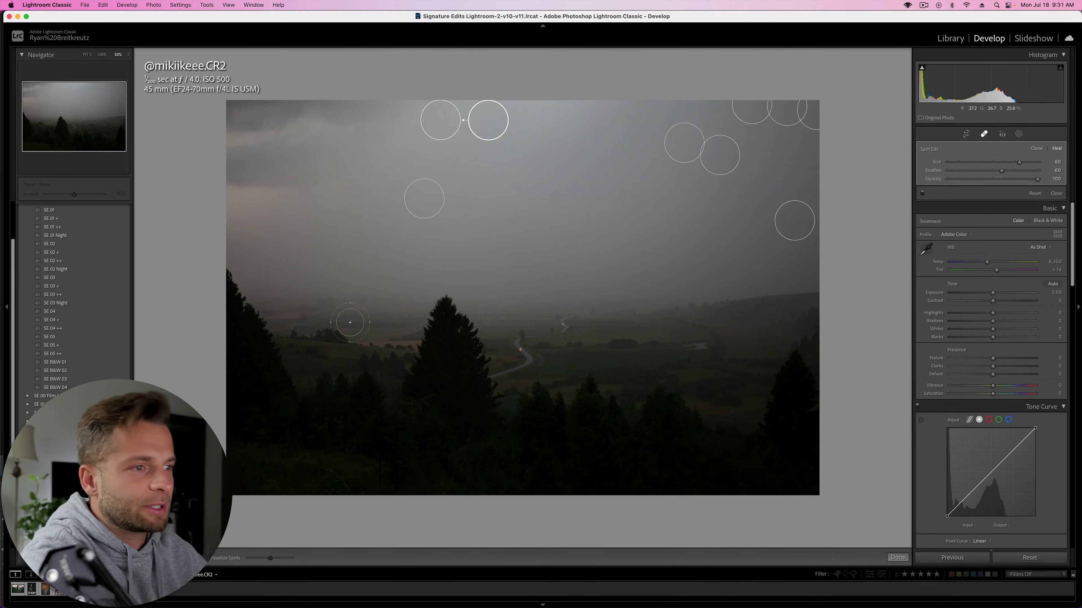
key(q)
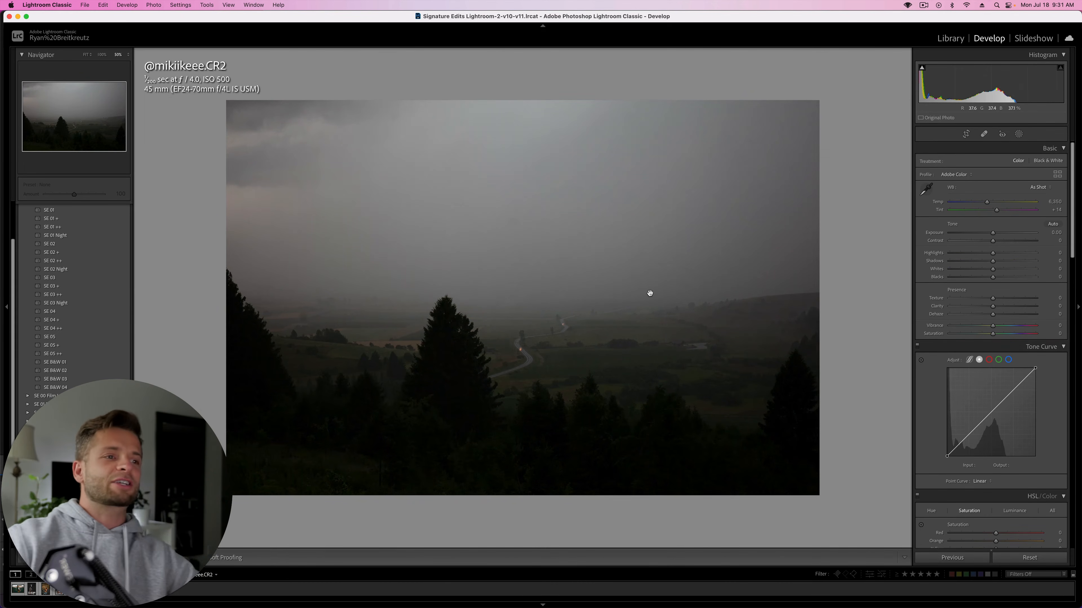
- Try different brightness levels on the foggy valley photo and set its Exposure to +0.66
key(equal)
key(equal)
key(equal)
key(minus)
key(minus)
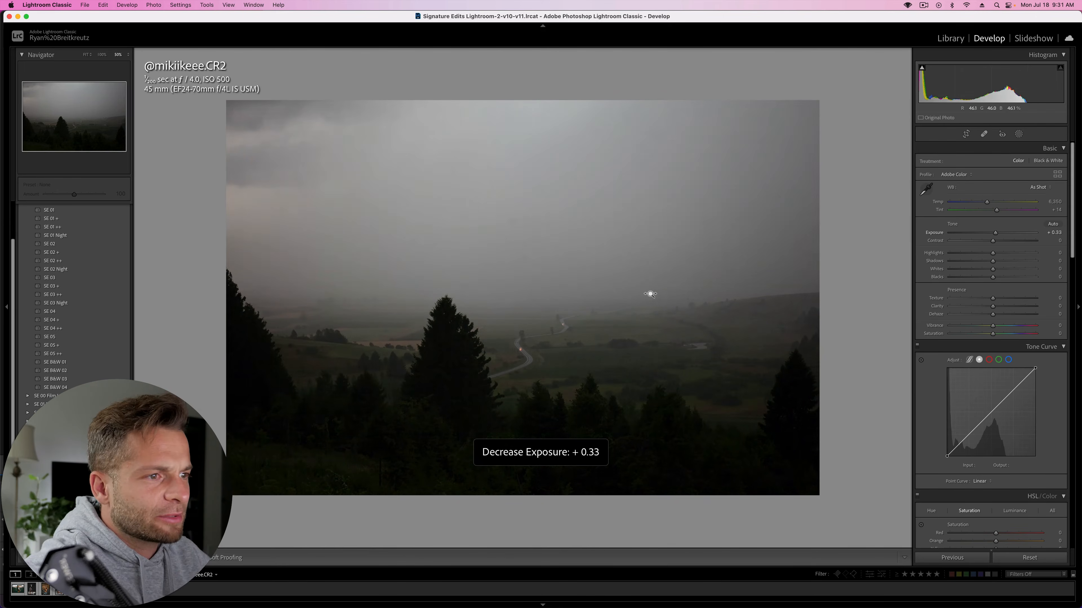
key(minus)
key(equal)
key(equal)
key(minus)
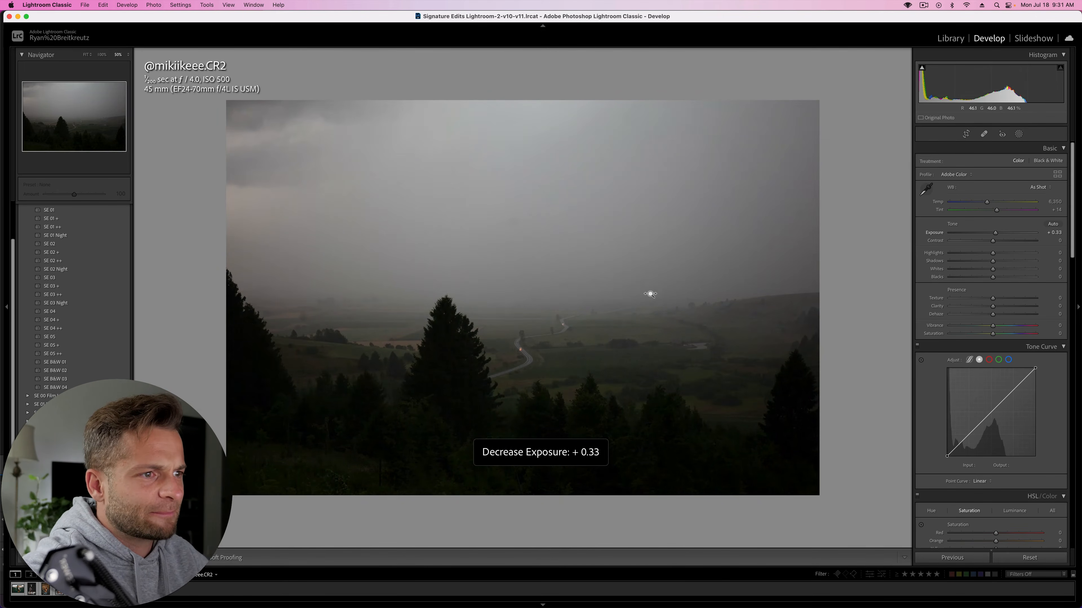
key(equal)
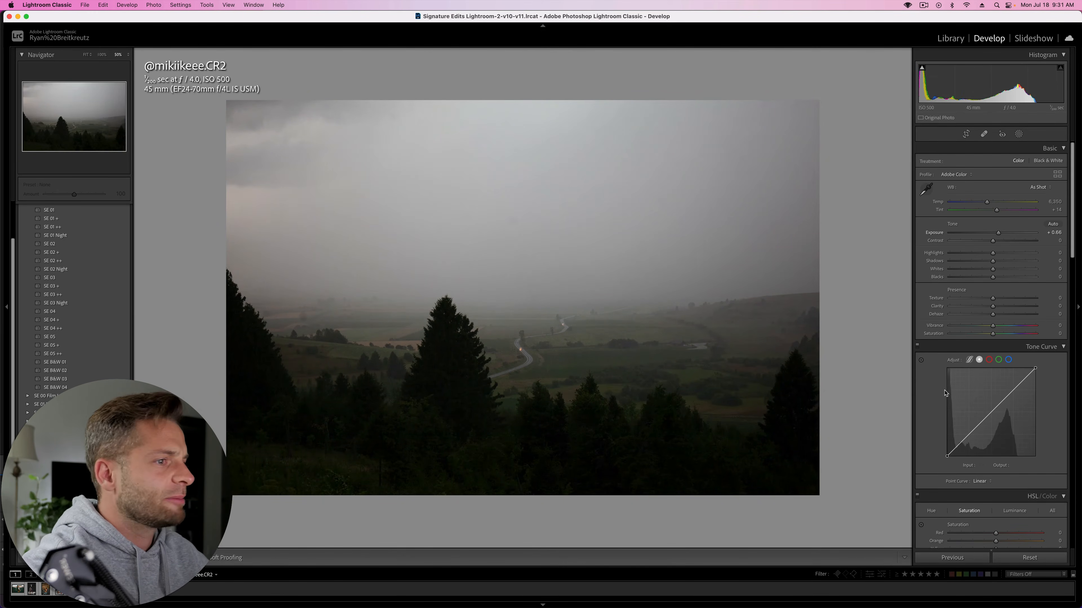
- Set the foggy valley photo's Vibrance to -47
scroll(1006, 300, down, 6)
scroll(1006, 300, up, 6)
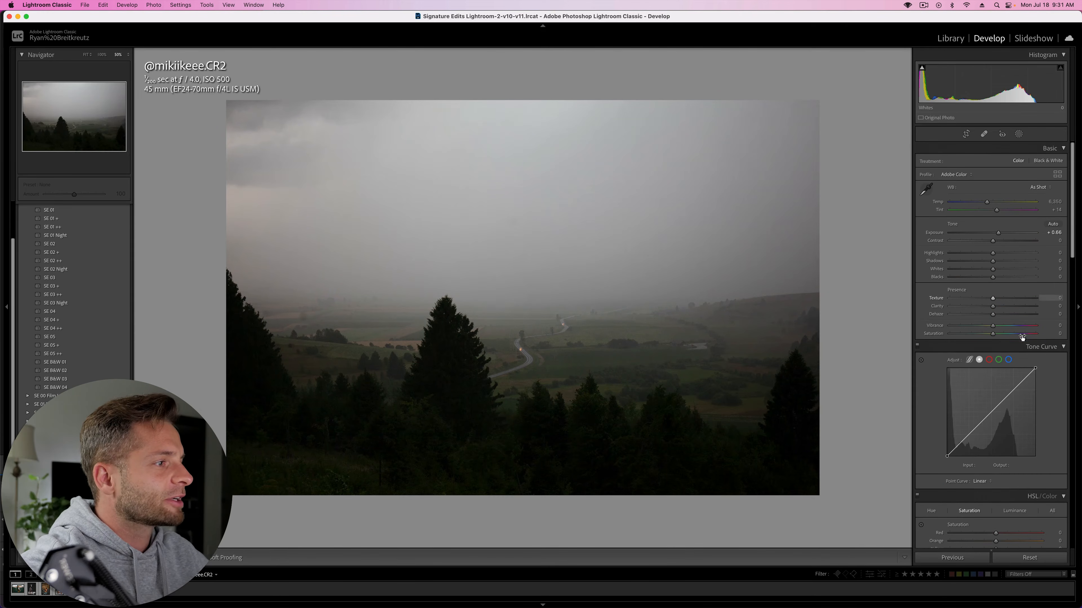
drag(960, 328, 973, 327)
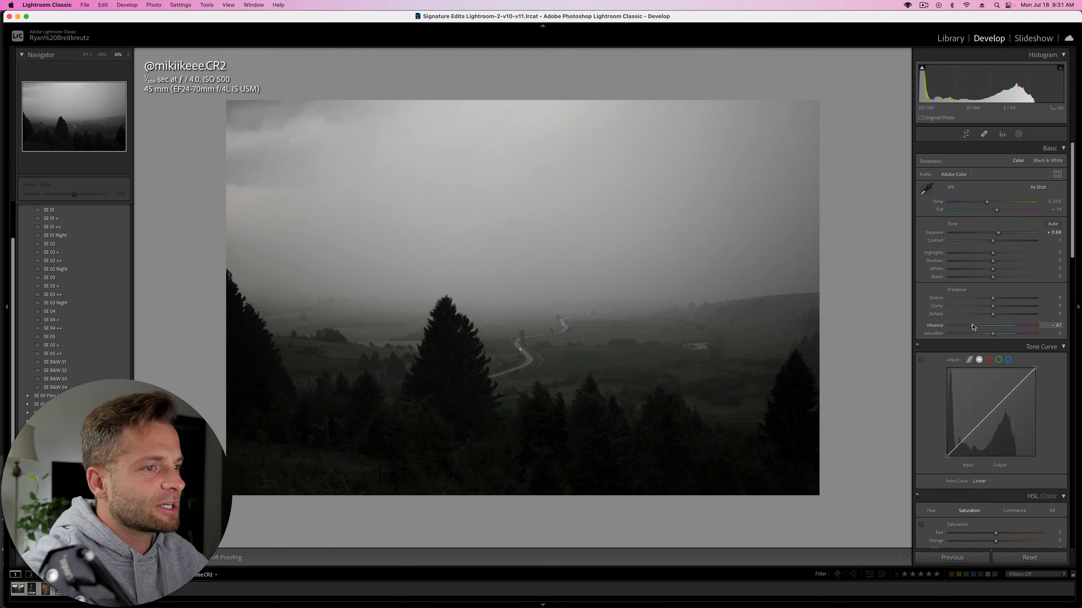
- Color-grade the foggy valley photo with teal shadows, green midtones and slightly pink highlights at hue 330 and saturation 8
scroll(982, 369, down, 12)
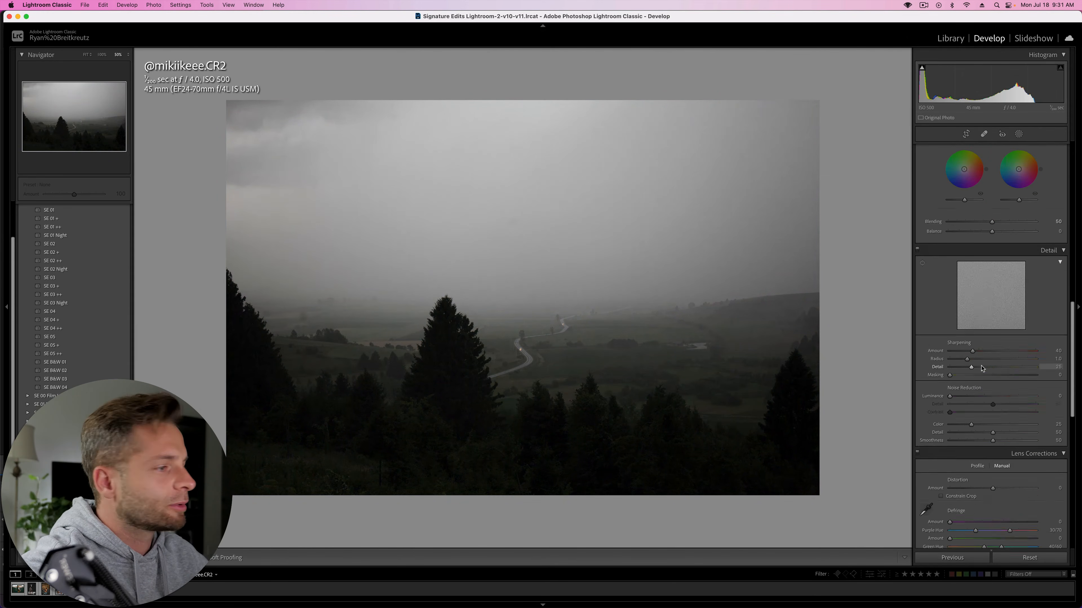
scroll(981, 369, up, 5)
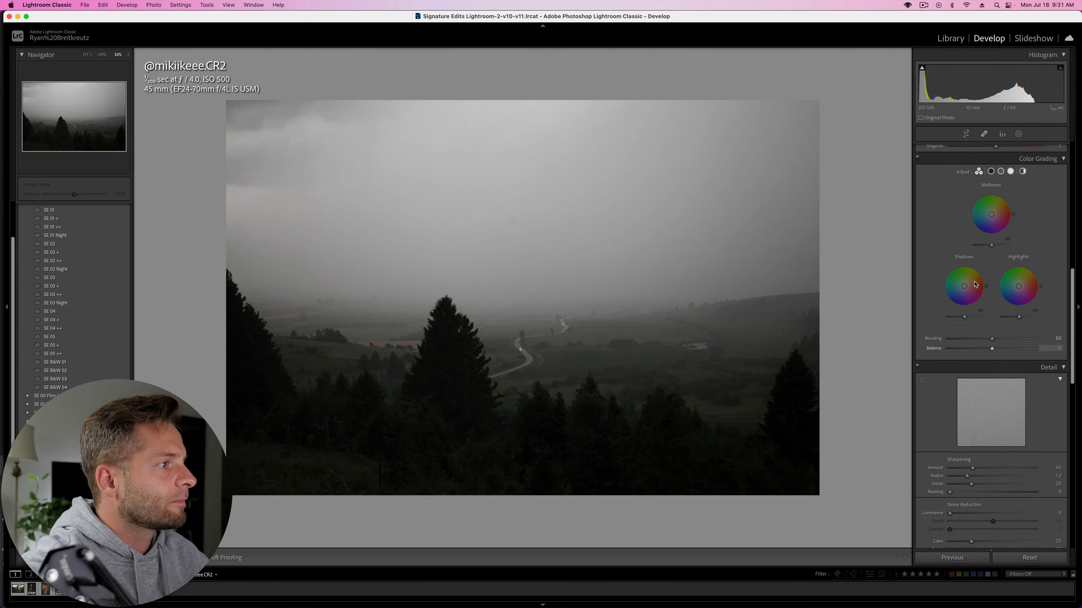
mouse_move(958, 295)
mouse_down()
mouse_move(946, 283)
mouse_move(970, 278)
mouse_move(959, 285)
mouse_up()
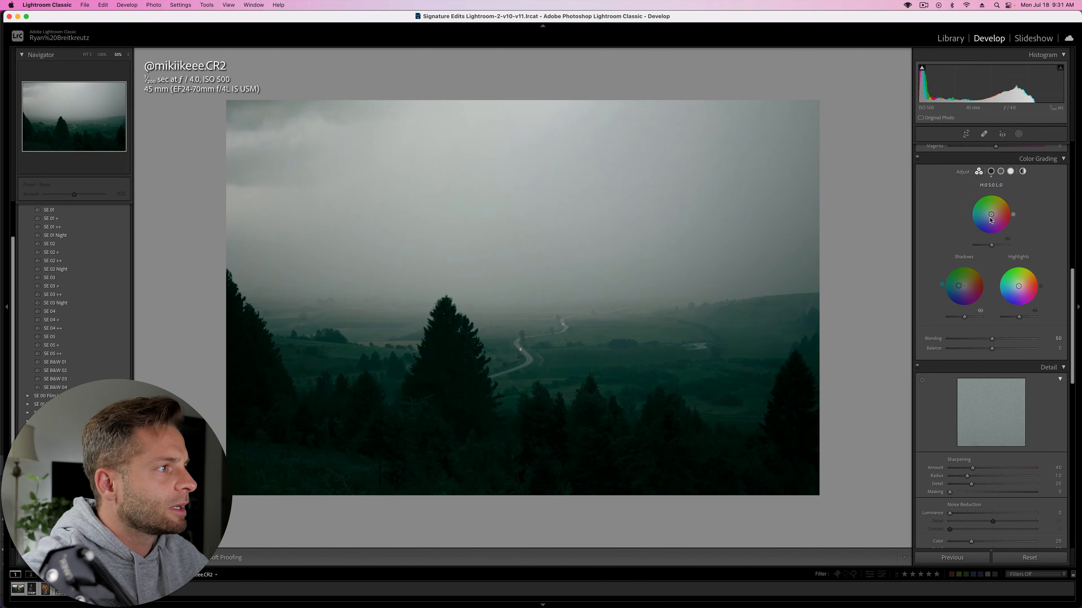
drag(991, 215, 991, 209)
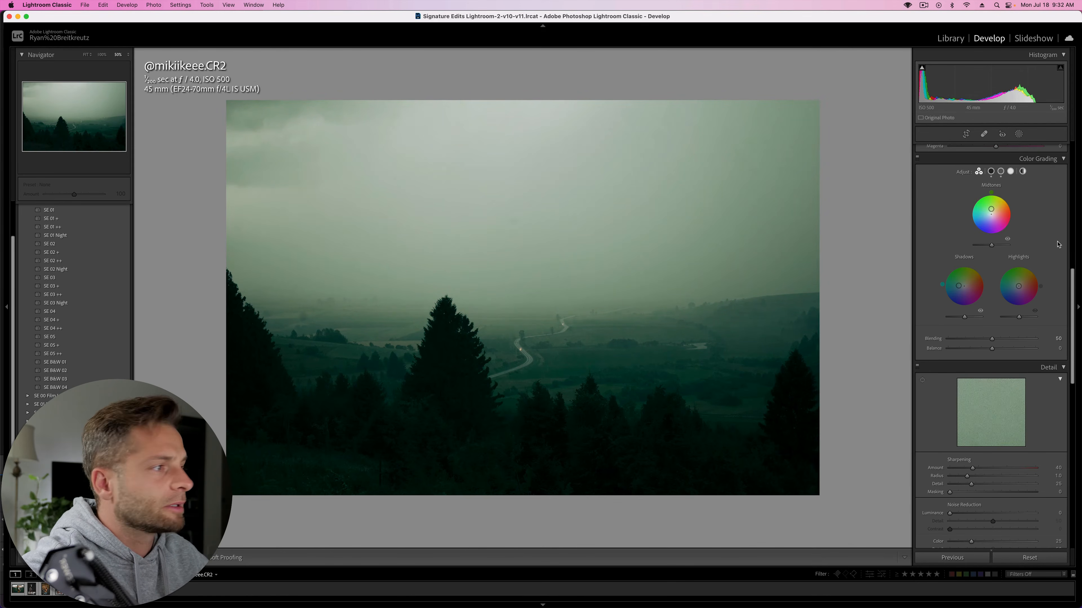
mouse_move(1019, 286)
mouse_down()
mouse_move(1009, 280)
mouse_move(1019, 287)
mouse_up()
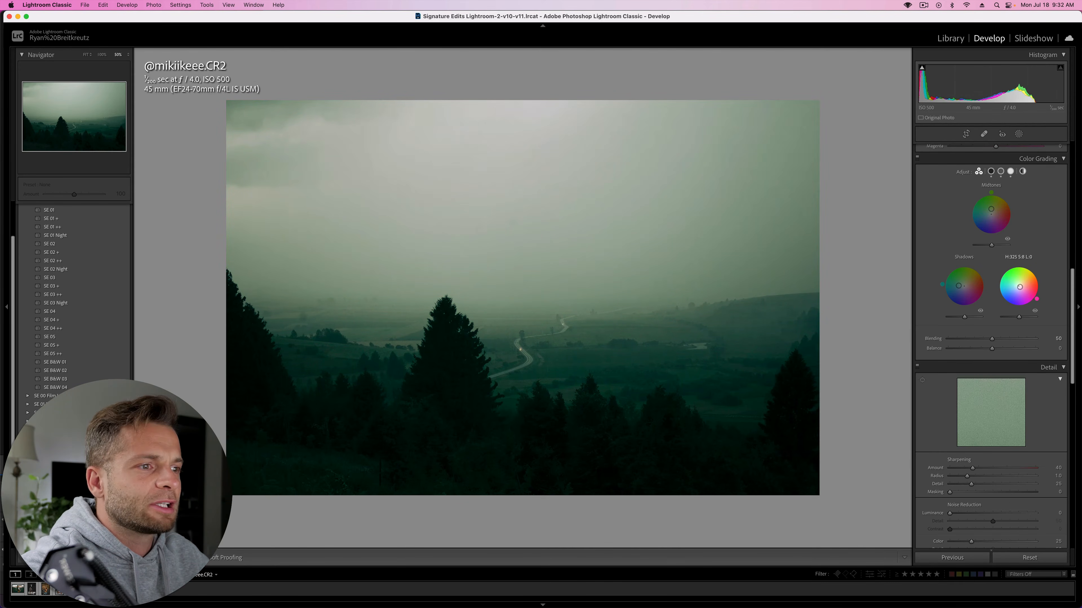
- Compare the foggy valley photo with its original and shift the color grading of the shadows from teal to warm yellow
key(backslash)
key(backslash)
key(backslash)
key(backslash)
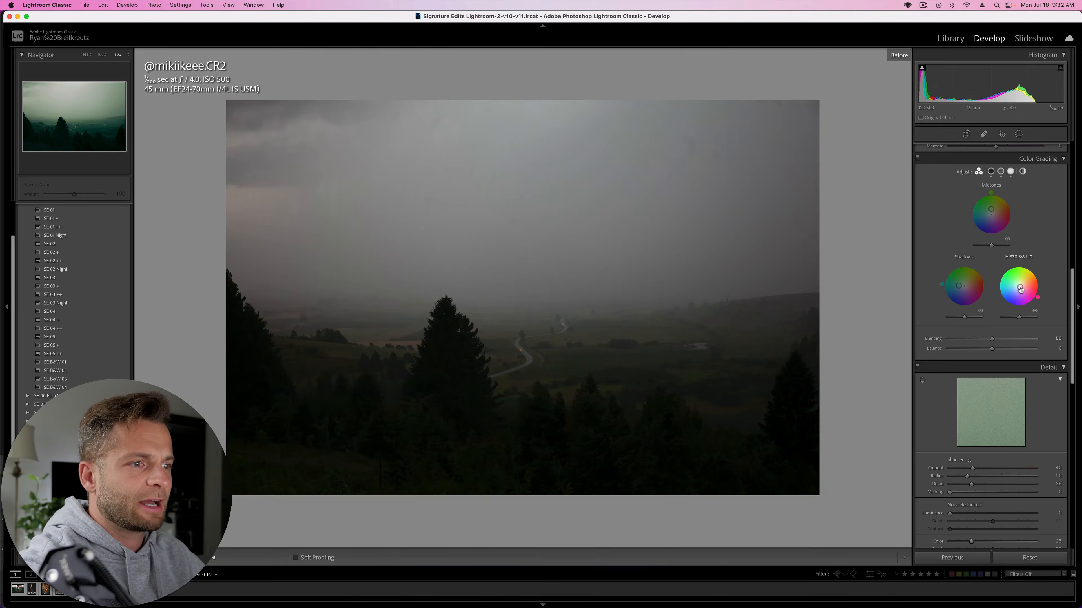
drag(958, 285, 968, 279)
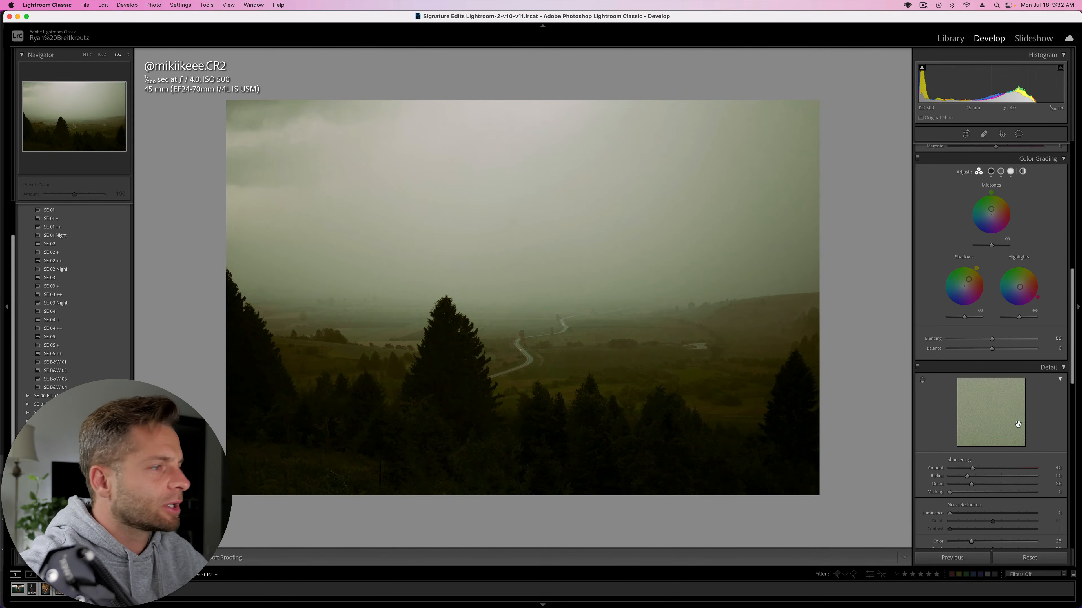
- Set the foggy valley photo's Clarity to -41 and Dehaze to +16
scroll(1018, 424, up, 10)
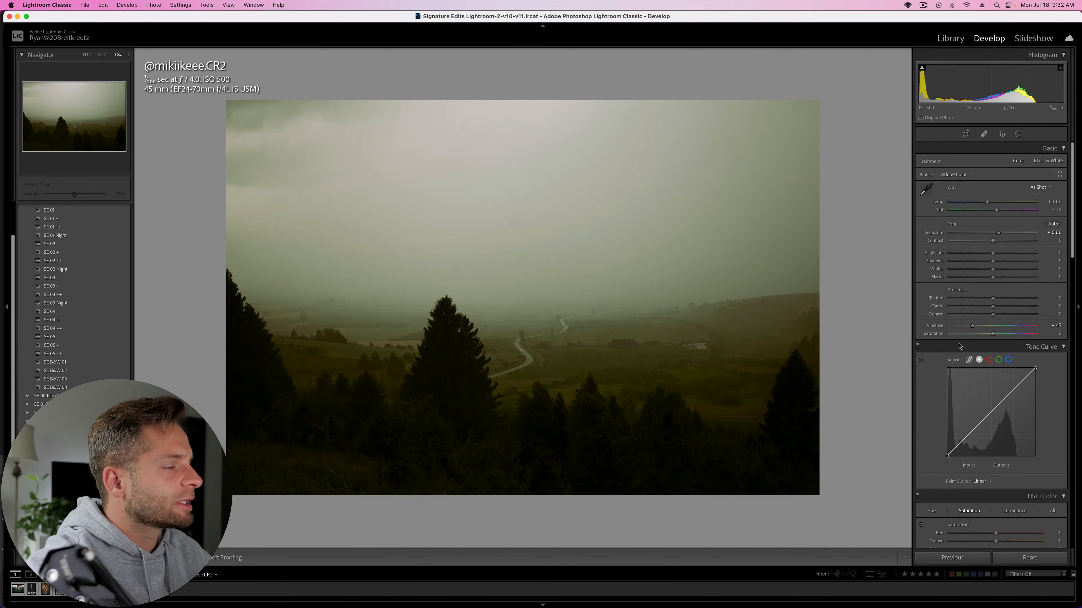
mouse_move(993, 305)
mouse_down()
mouse_move(975, 307)
mouse_move(1000, 316)
mouse_up()
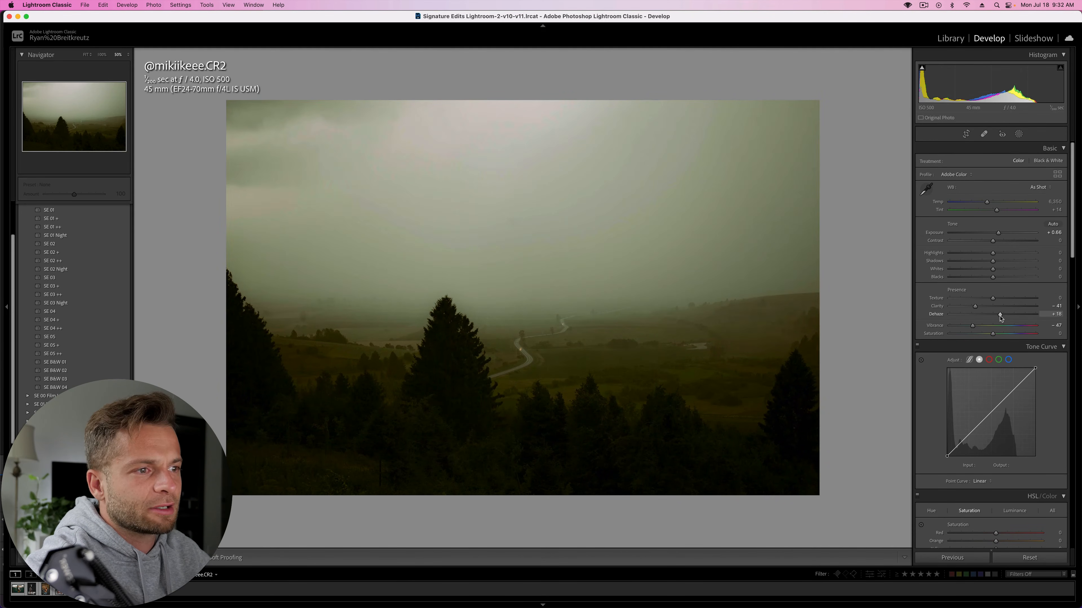
- Add a post-crop vignette of amount -39 and grain of amount 54 to the foggy valley photo
scroll(1001, 317, down, 15)
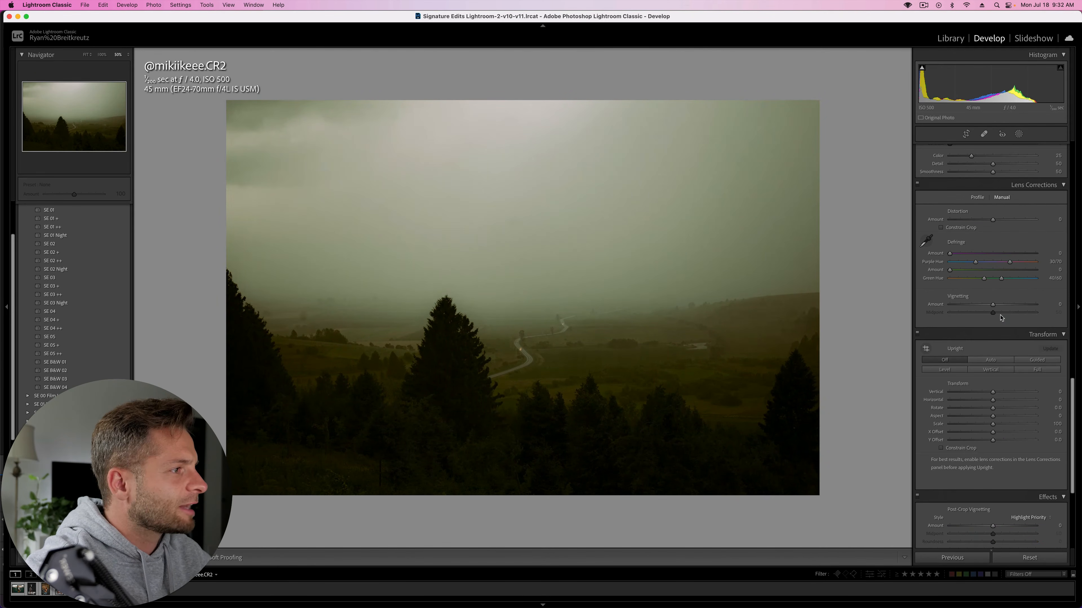
scroll(1001, 318, down, 10)
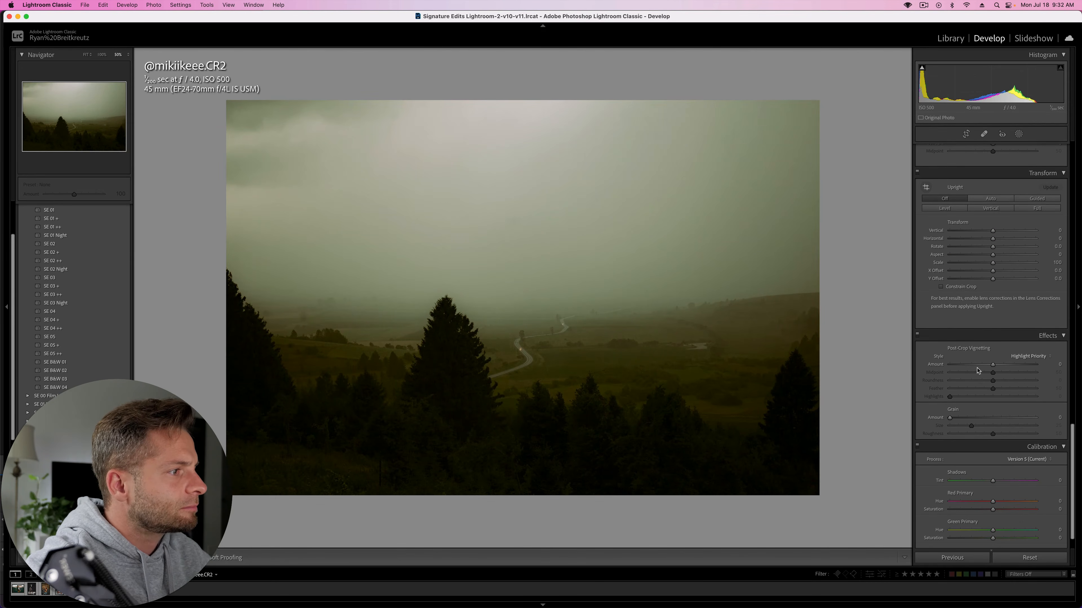
click(977, 366)
drag(954, 418, 1001, 420)
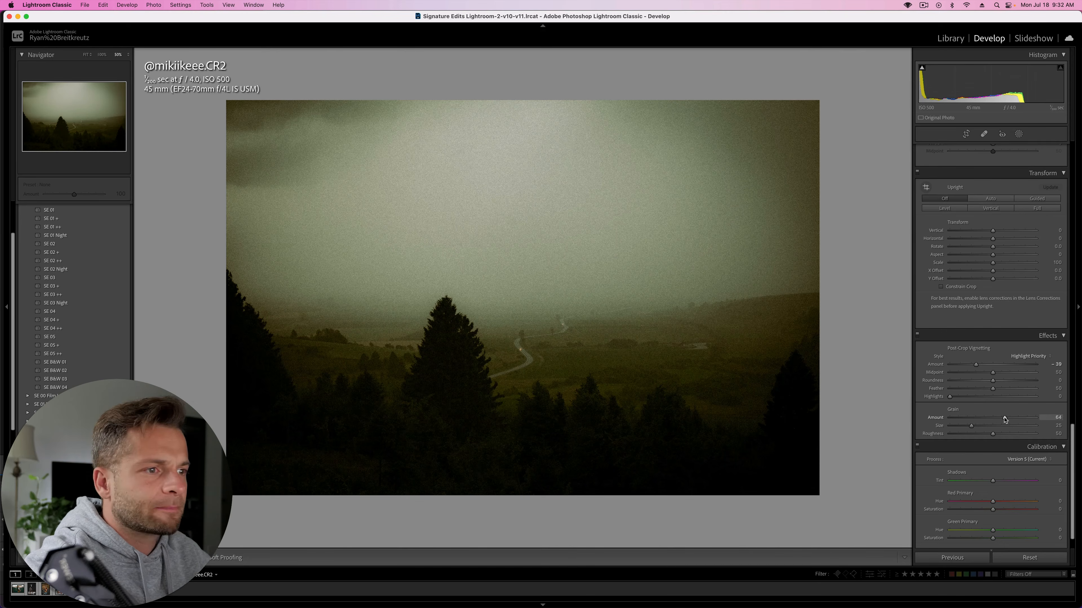
- Deepen the foggy valley's tones with a tone curve point at input 68, output 25, and set Dehaze to +1
scroll(988, 405, up, 15)
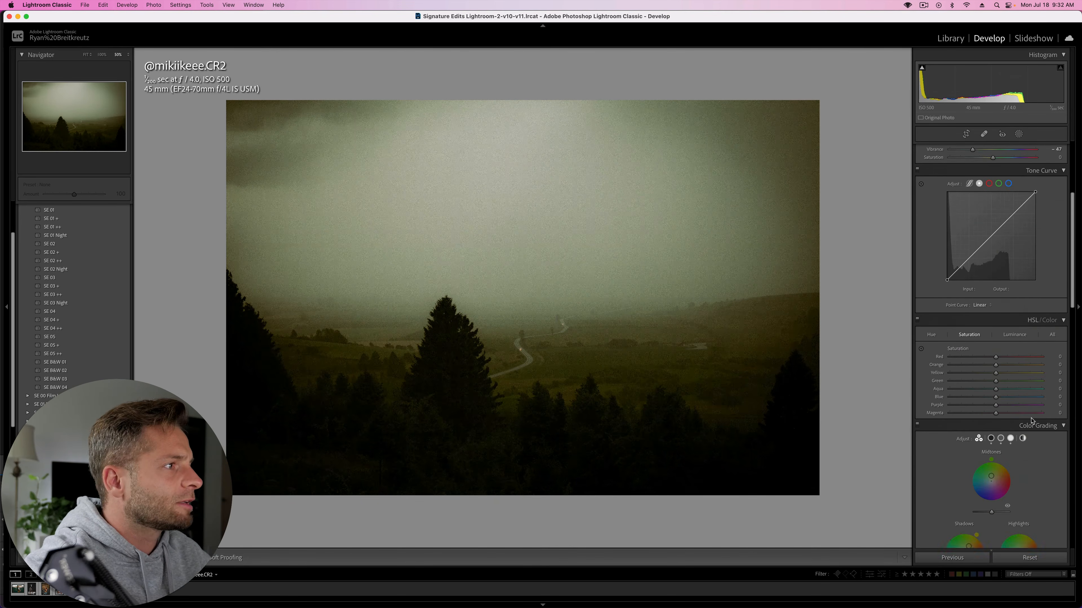
drag(970, 405, 970, 421)
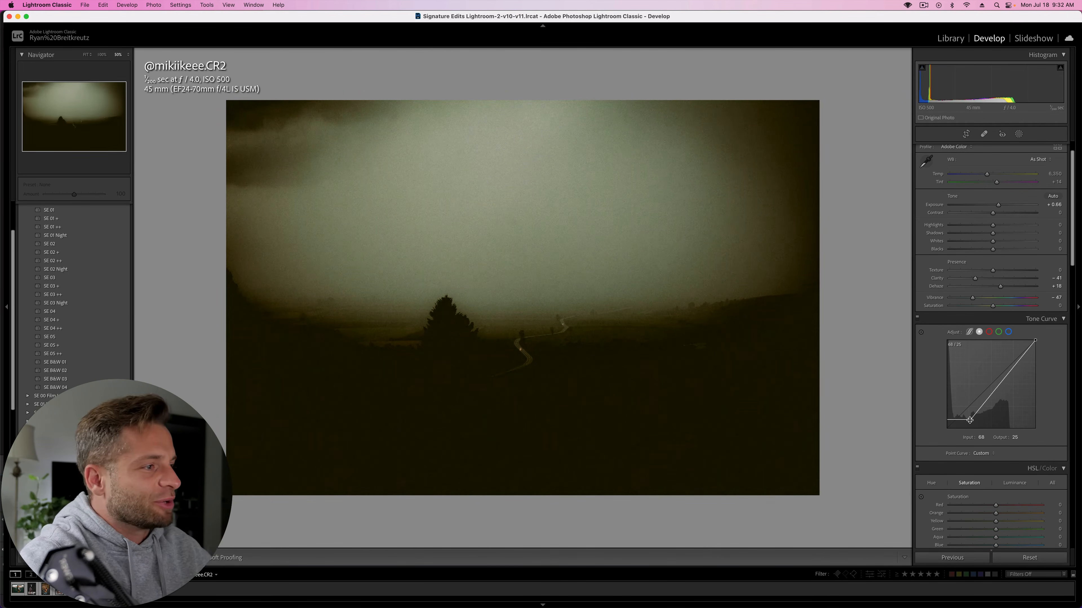
drag(1000, 286, 989, 287)
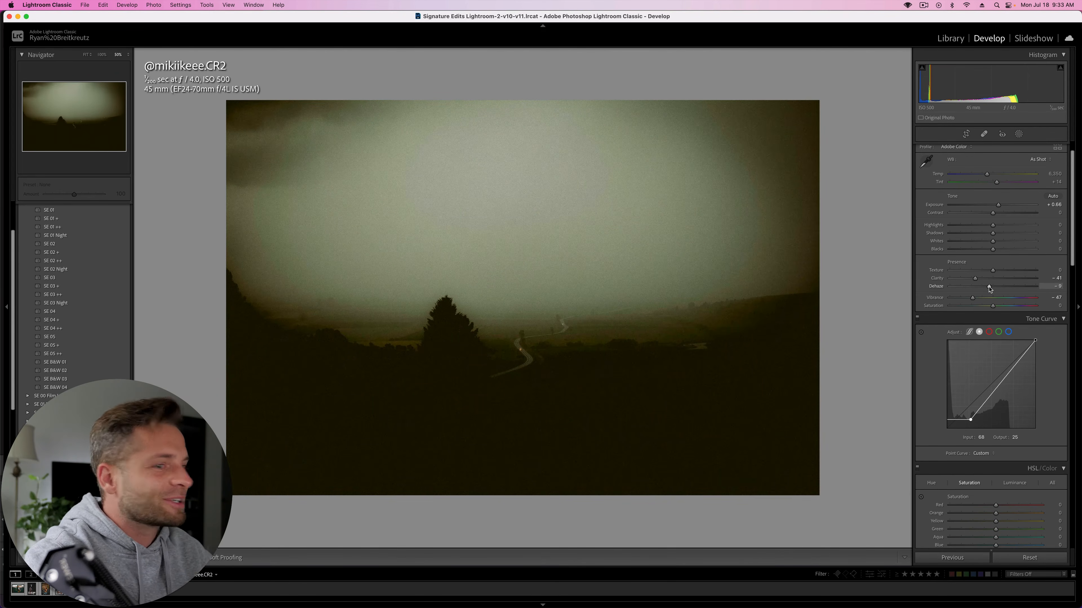
- Reduce the foggy valley photo's grain amount to 45
scroll(991, 289, down, 10)
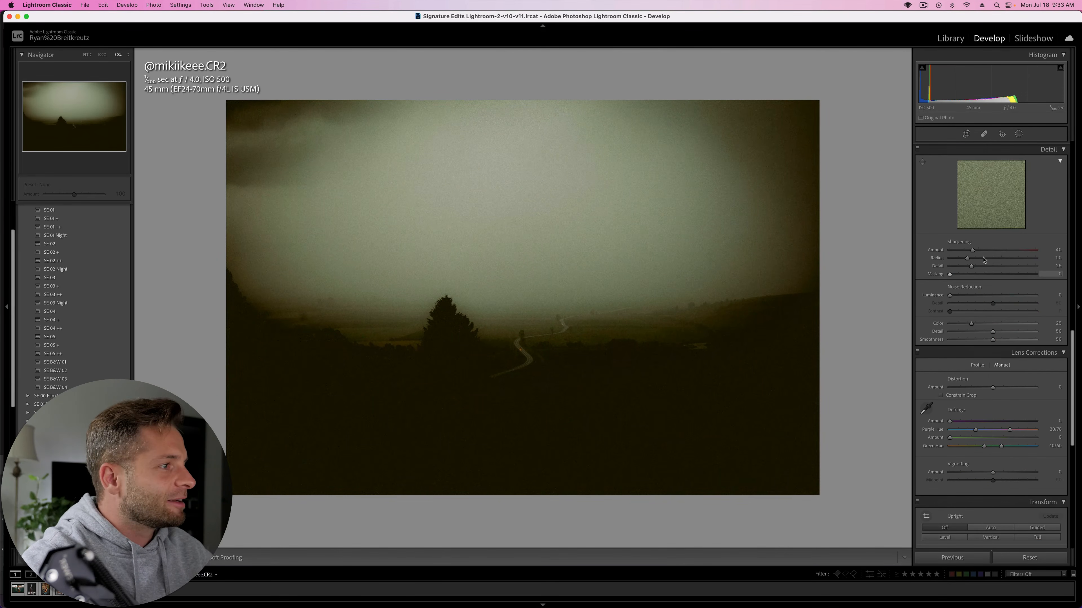
scroll(967, 295, down, 8)
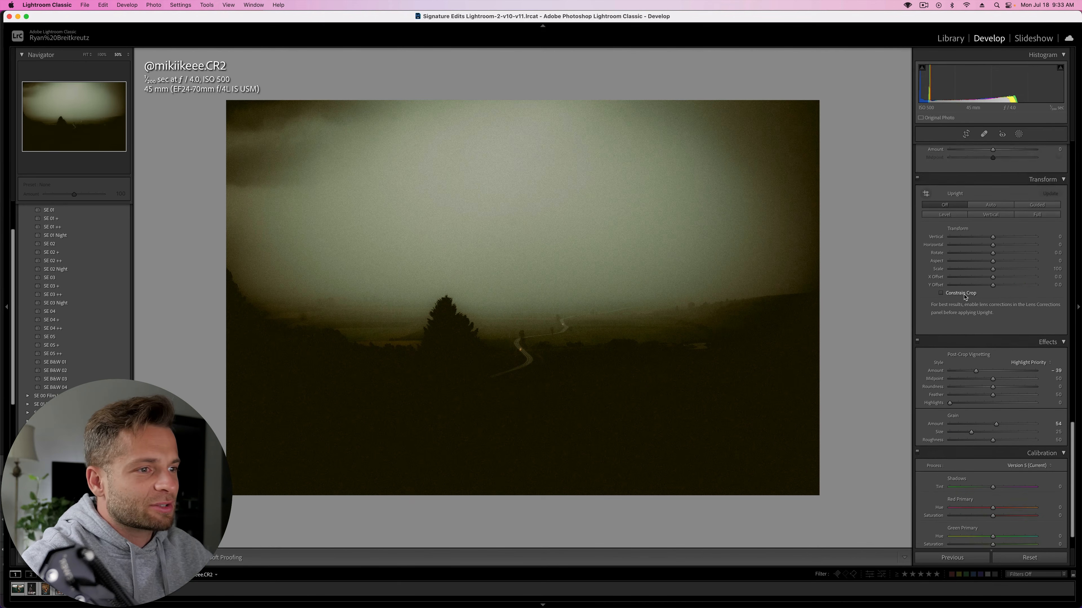
scroll(965, 297, up, 8)
scroll(965, 297, down, 9)
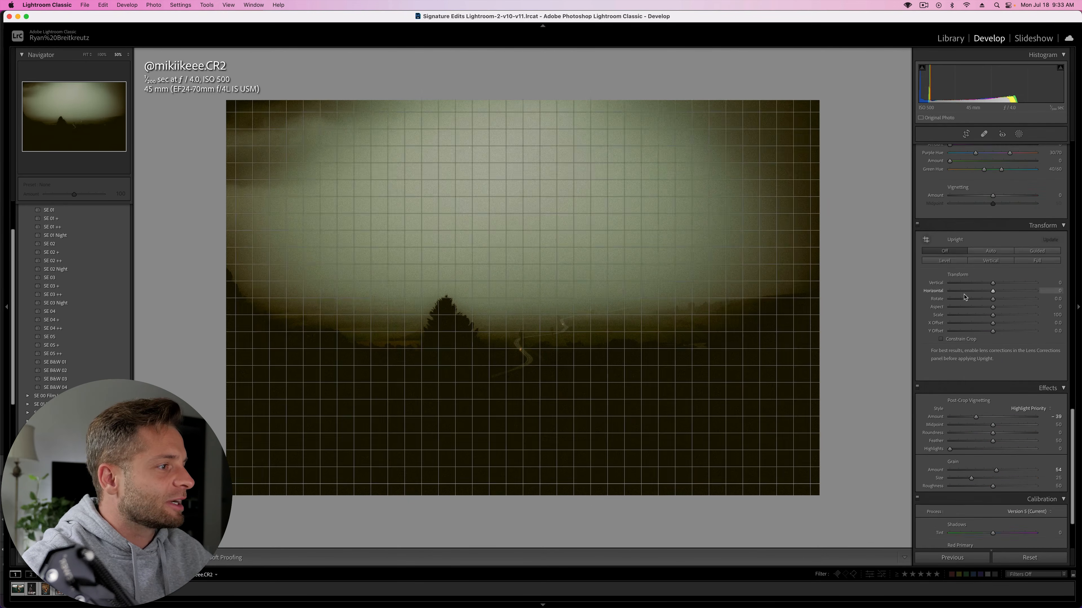
scroll(1008, 377, up, 1)
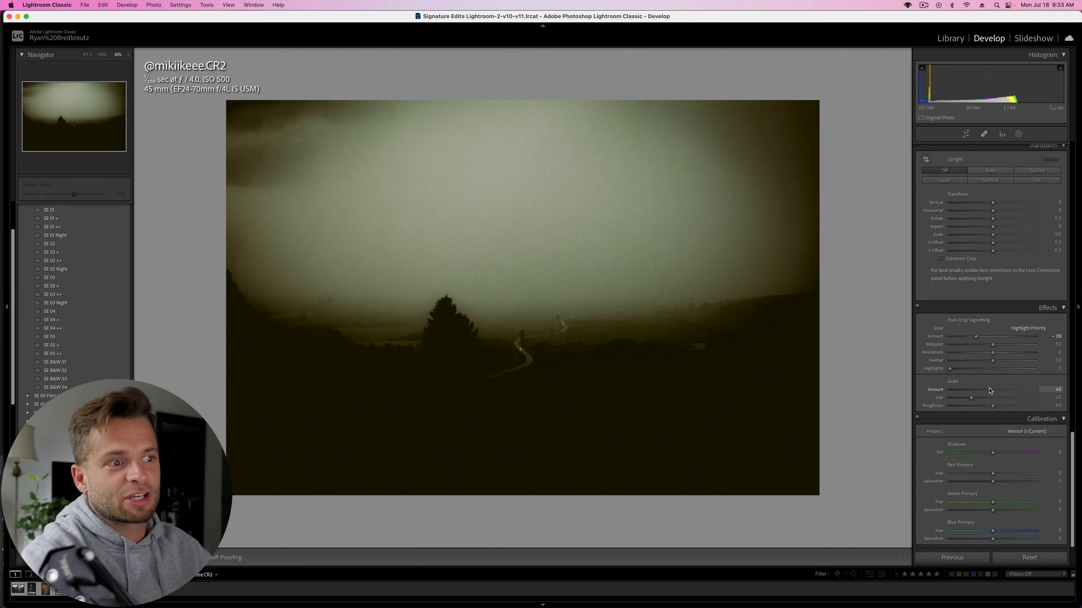
drag(989, 391, 987, 389)
- Compare the edited foggy valley photo with its original
key(backslash)
key(backslash)
key(backslash)
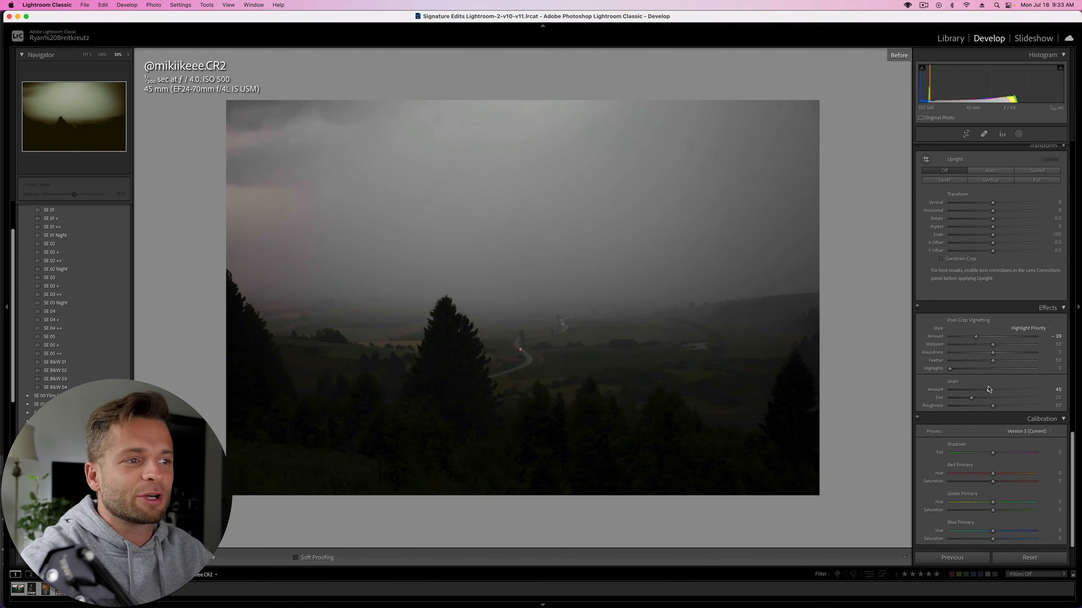
key(backslash)
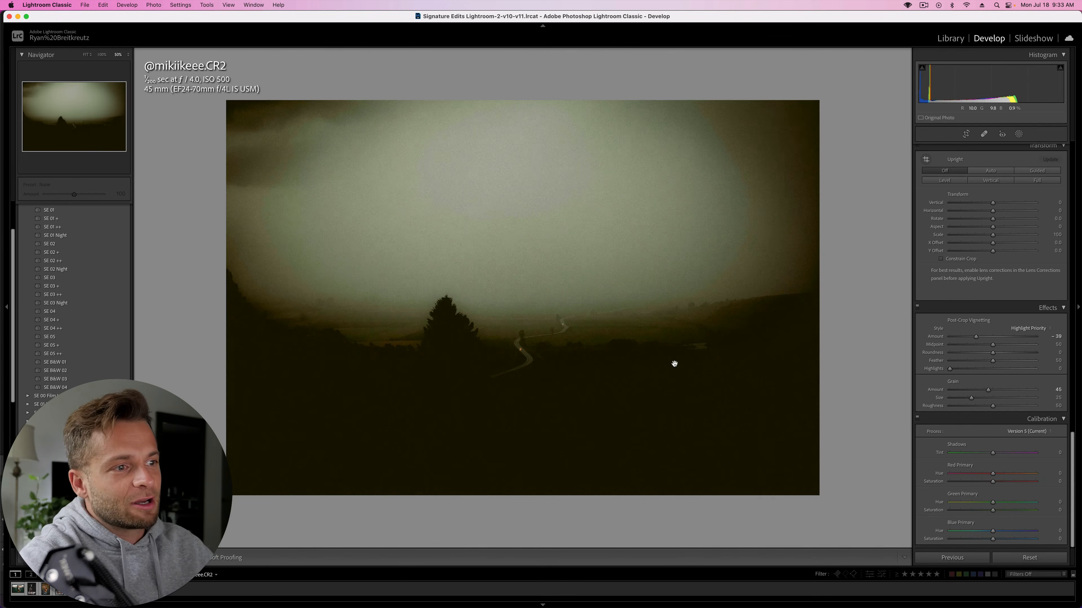
- Brighten the foggy valley photo by raising Exposure, setting Contrast to -100 and Blacks to +62
scroll(972, 329, up, 20)
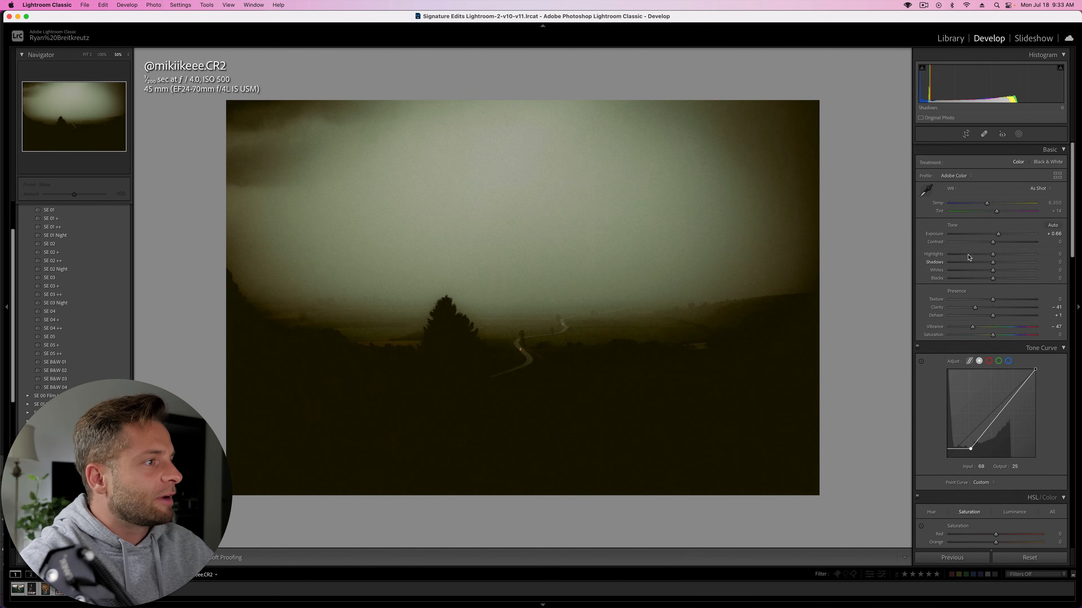
mouse_move(992, 241)
mouse_down()
mouse_move(949, 241)
mouse_move(1004, 233)
mouse_up()
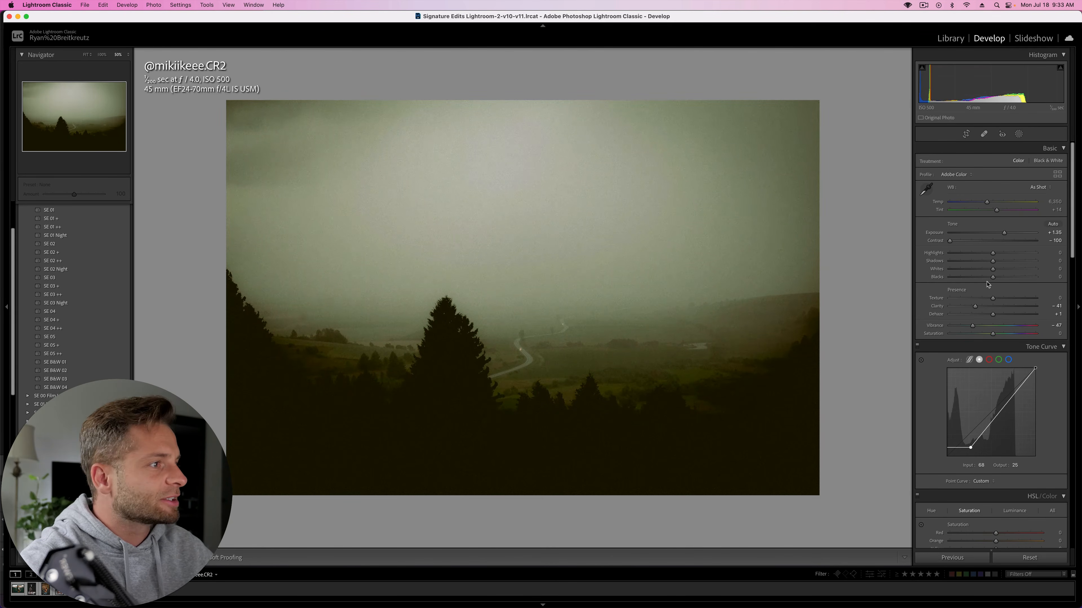
drag(993, 277, 1019, 281)
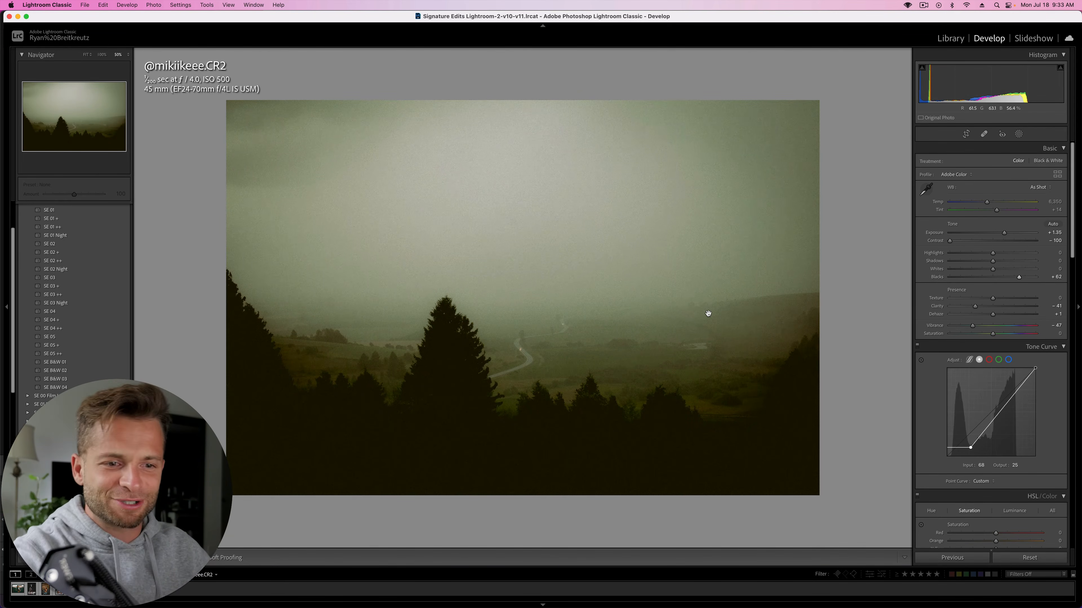
- Go to the zebra photo, set Blacks to -77, and remove all color with Vibrance and Saturation at -100
key(Right)
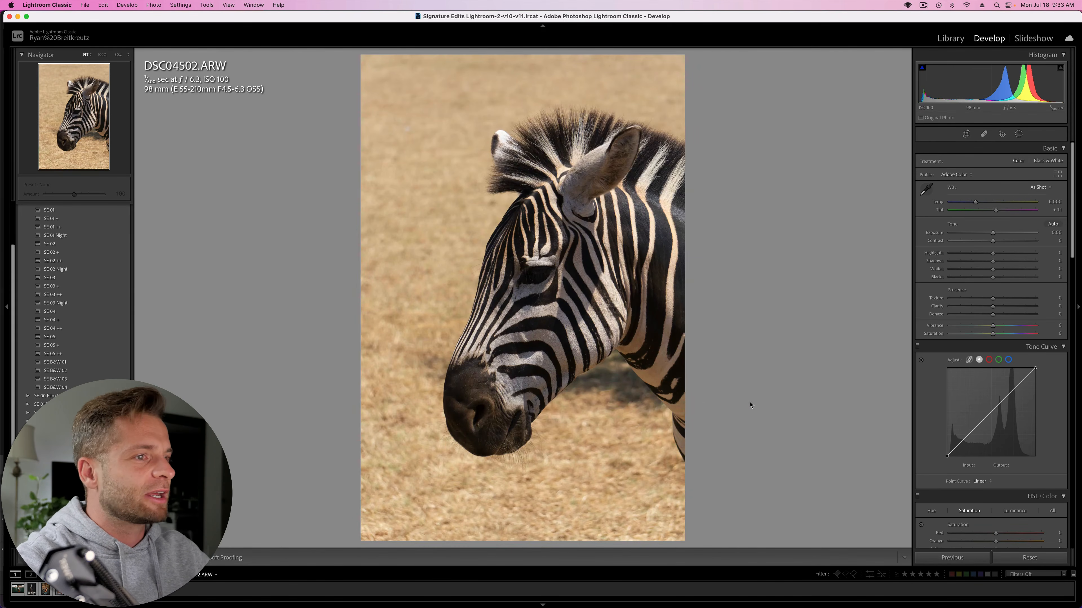
drag(970, 280, 992, 262)
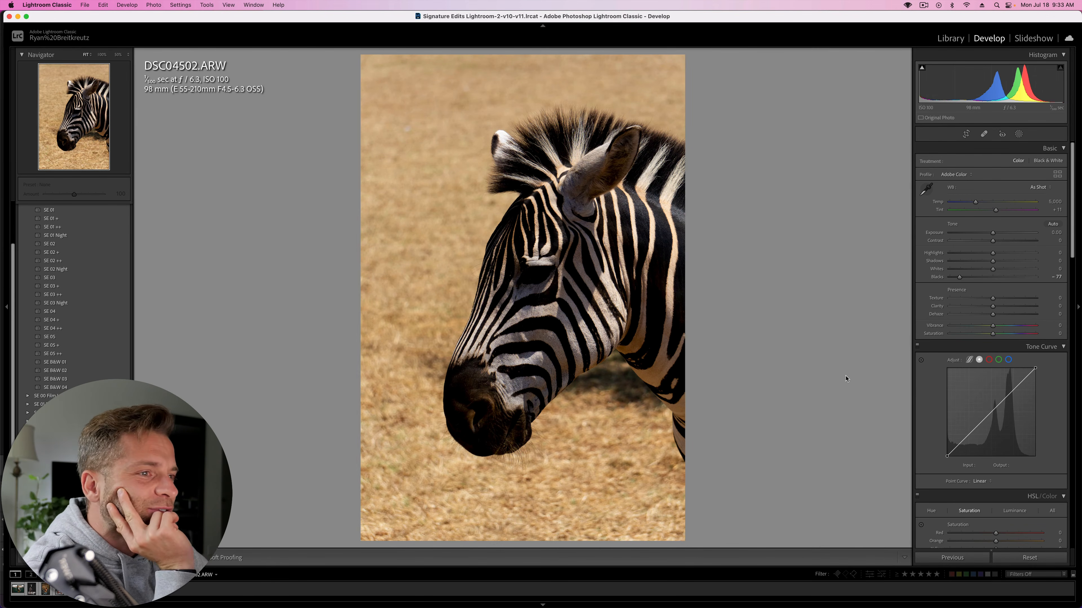
drag(992, 326, 946, 336)
click(950, 334)
- Darken the zebra photo's shadows slightly on the tone curve, anchor the midtones and upper tones, and compare with the original
drag(967, 437, 967, 441)
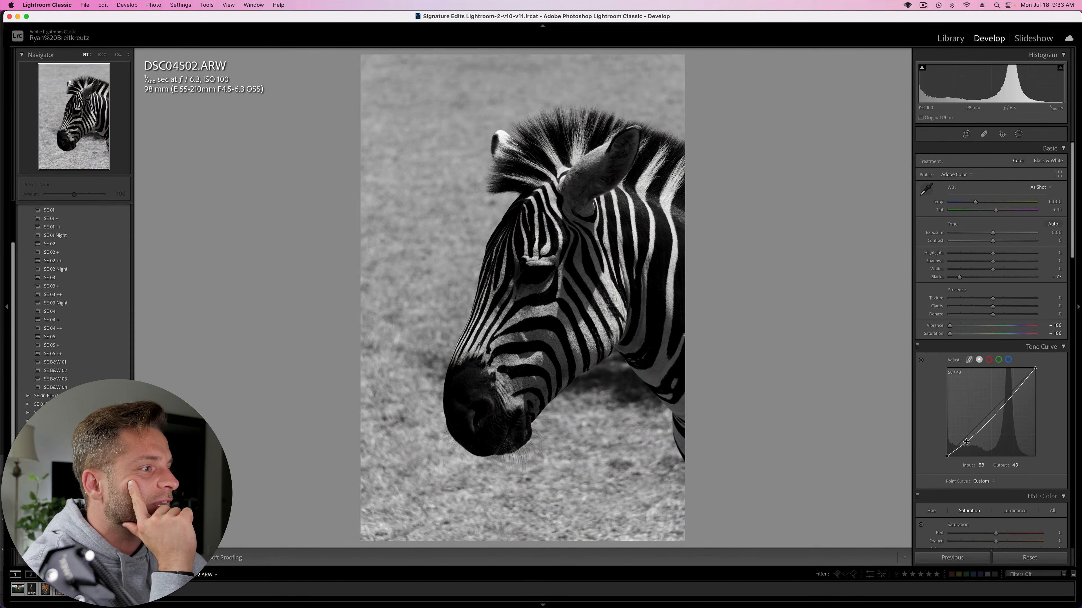
click(991, 413)
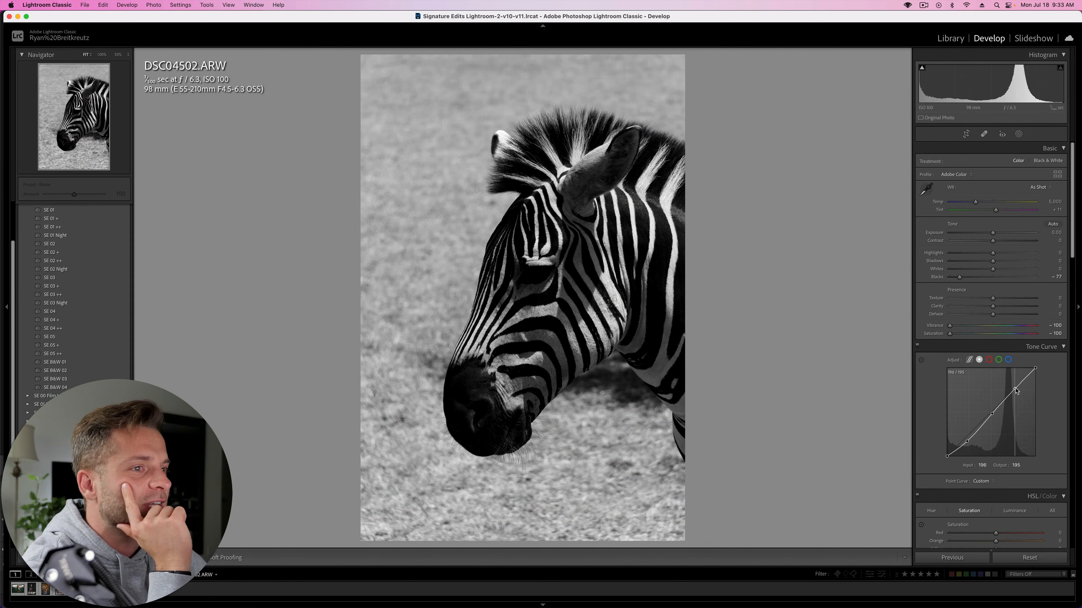
key(backslash)
key(backslash)
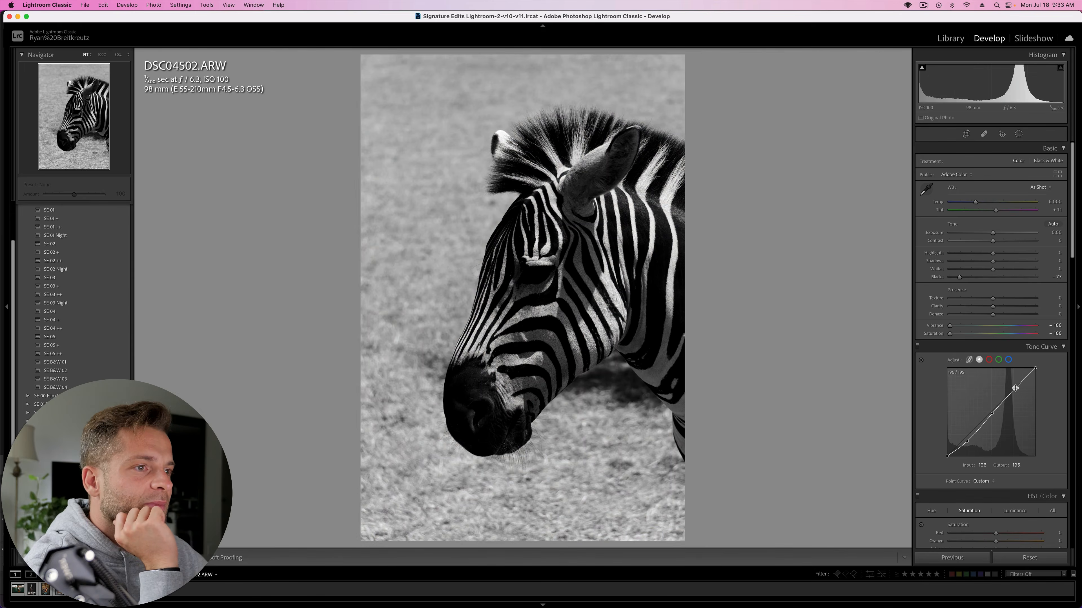
click(1014, 388)
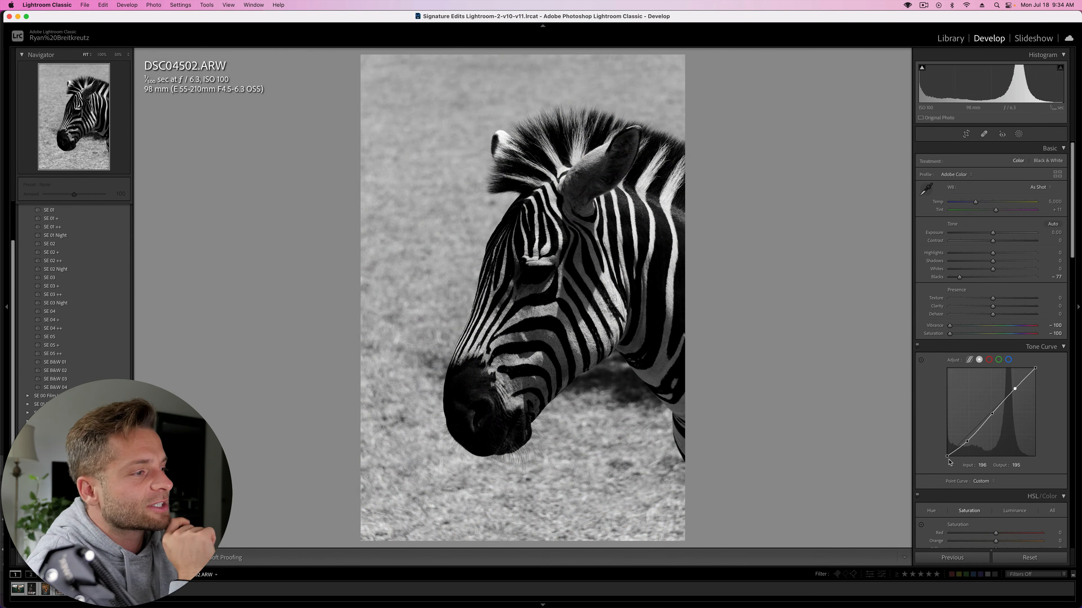
- Distort the zebra's tone curve by raising the black point to 255, dropping the white point to 0, and reshaping the points between
drag(947, 455, 947, 368)
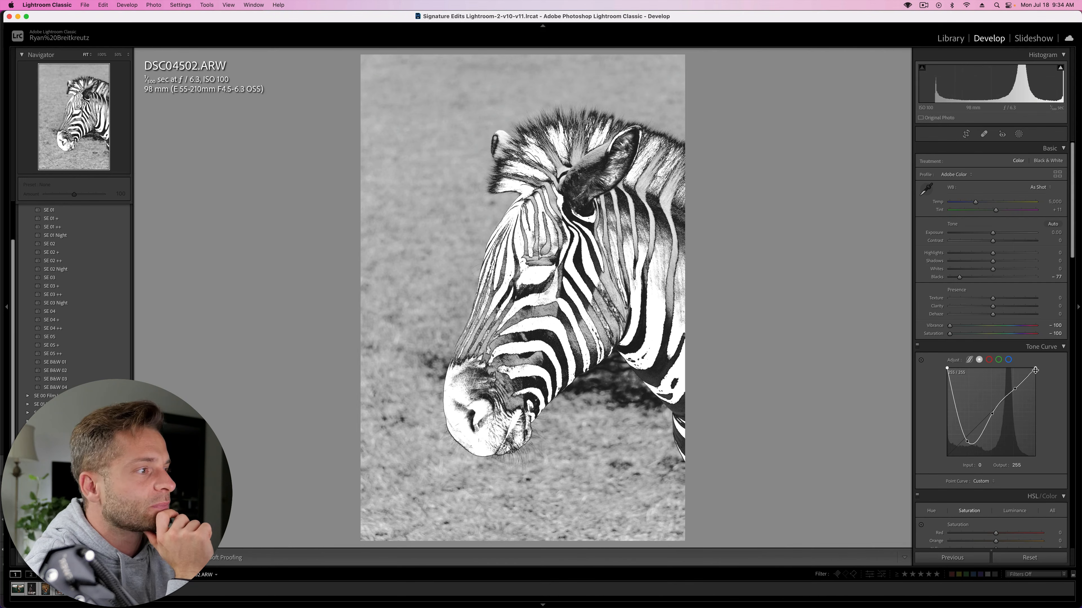
drag(1035, 367, 1024, 511)
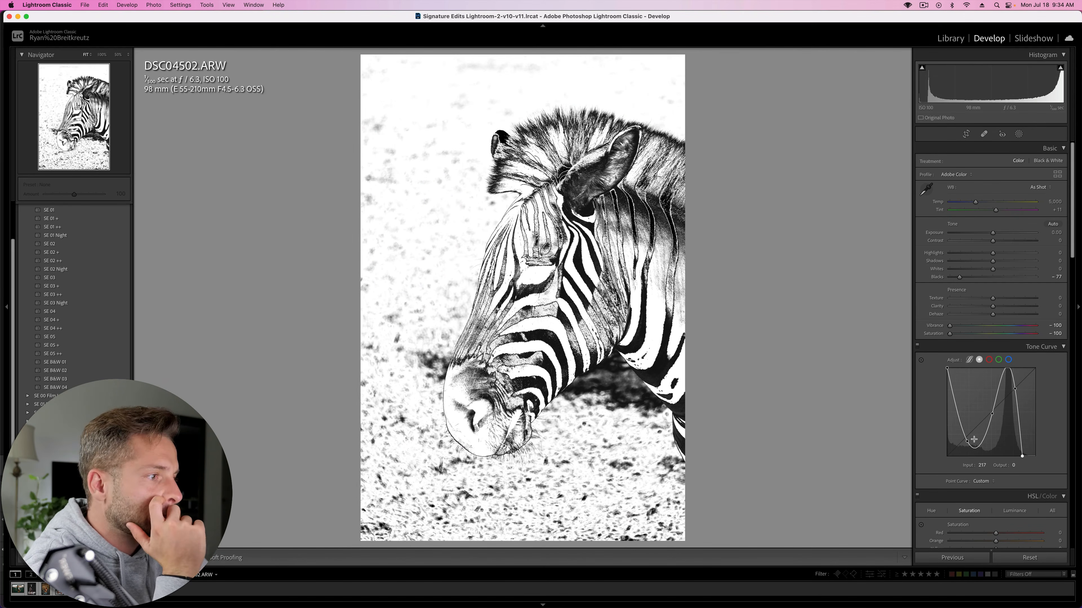
drag(968, 444, 971, 437)
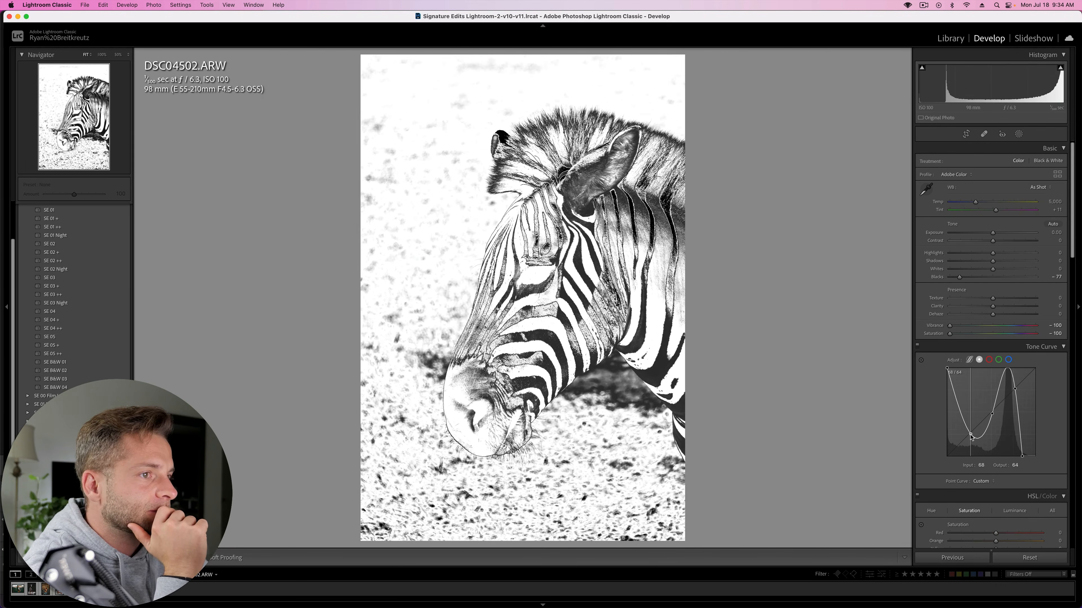
click(986, 425)
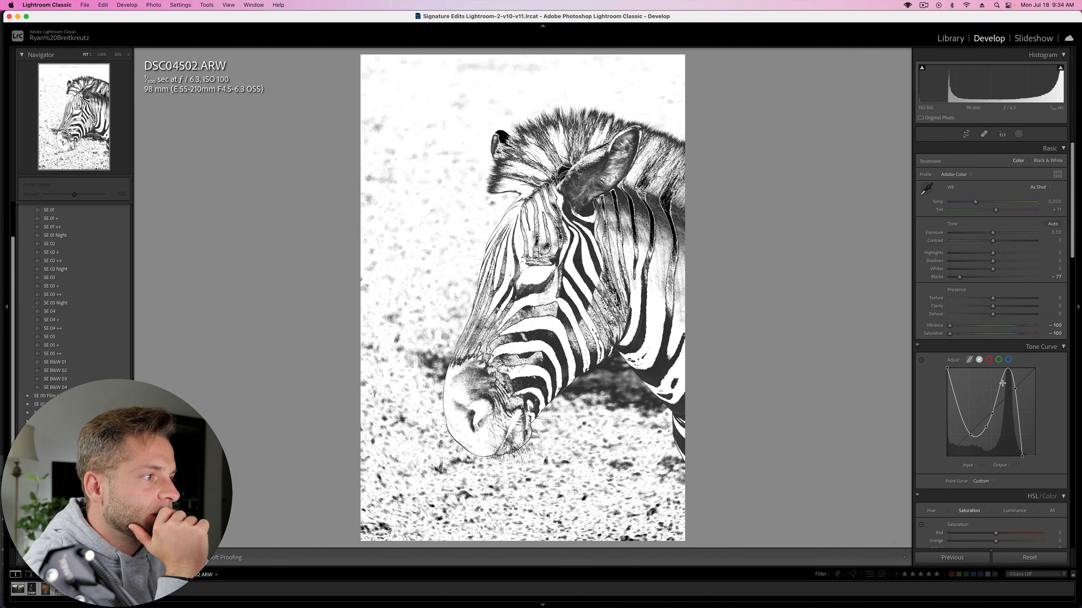
drag(1007, 371, 1015, 428)
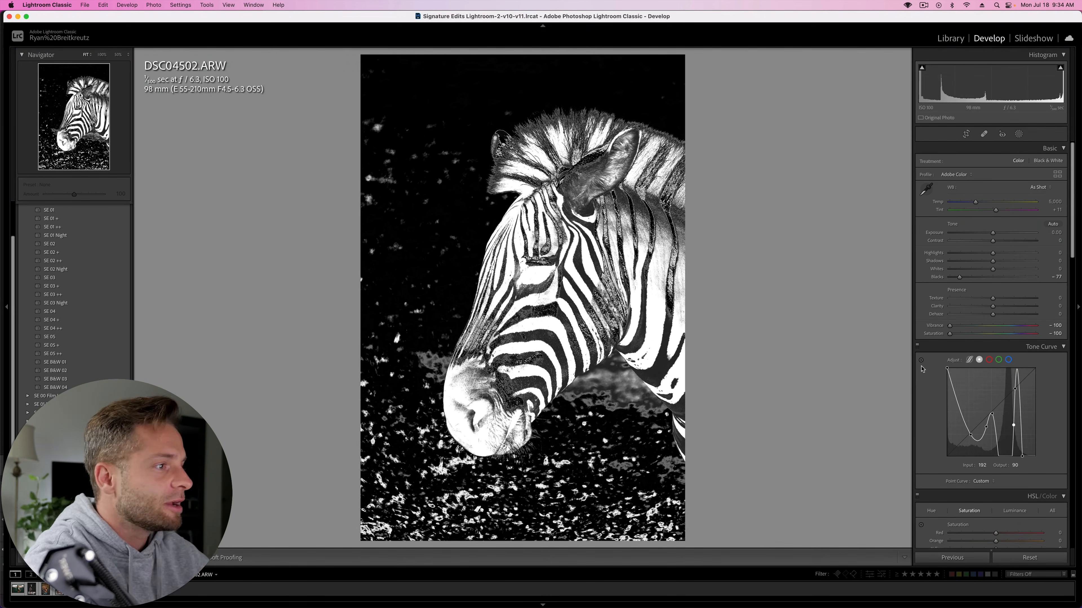
- Compare the zebra photo with and without its tone curve, and return the curve's black point to output 0
click(917, 346)
click(918, 346)
click(918, 346)
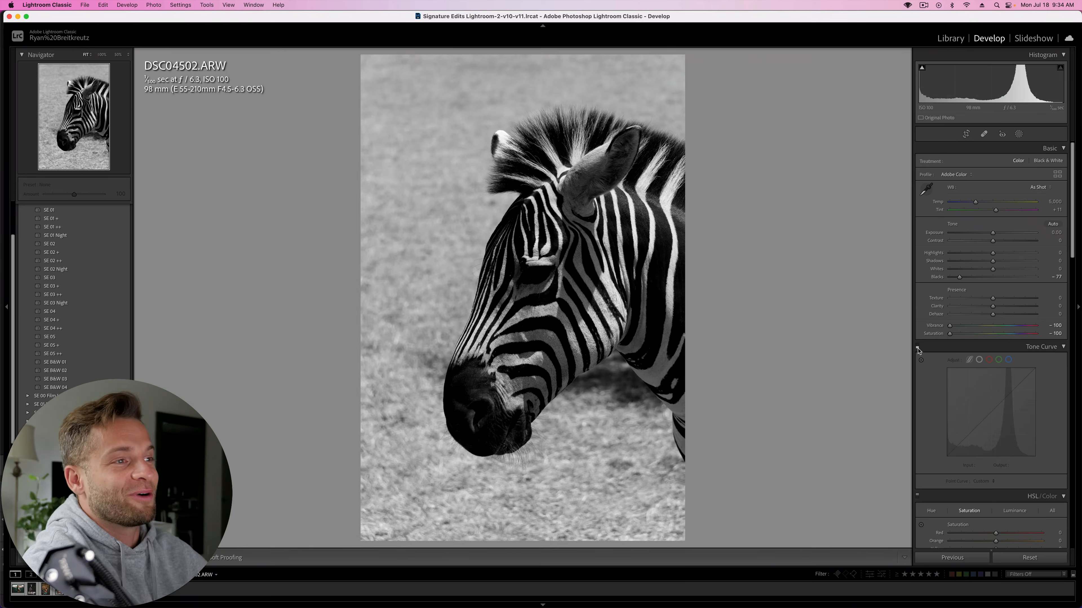
click(917, 346)
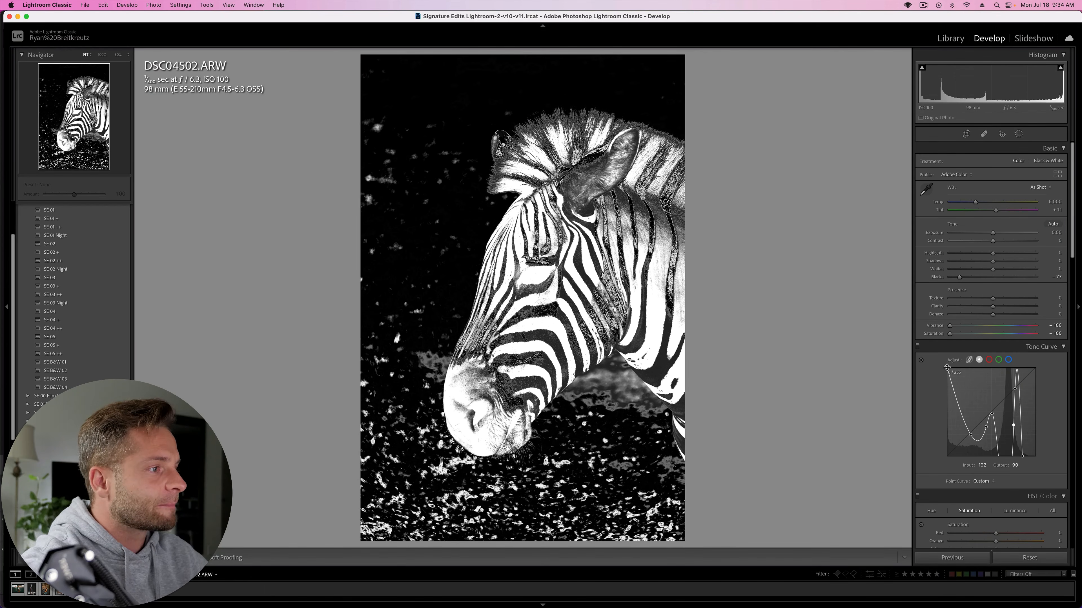
drag(947, 369, 947, 434)
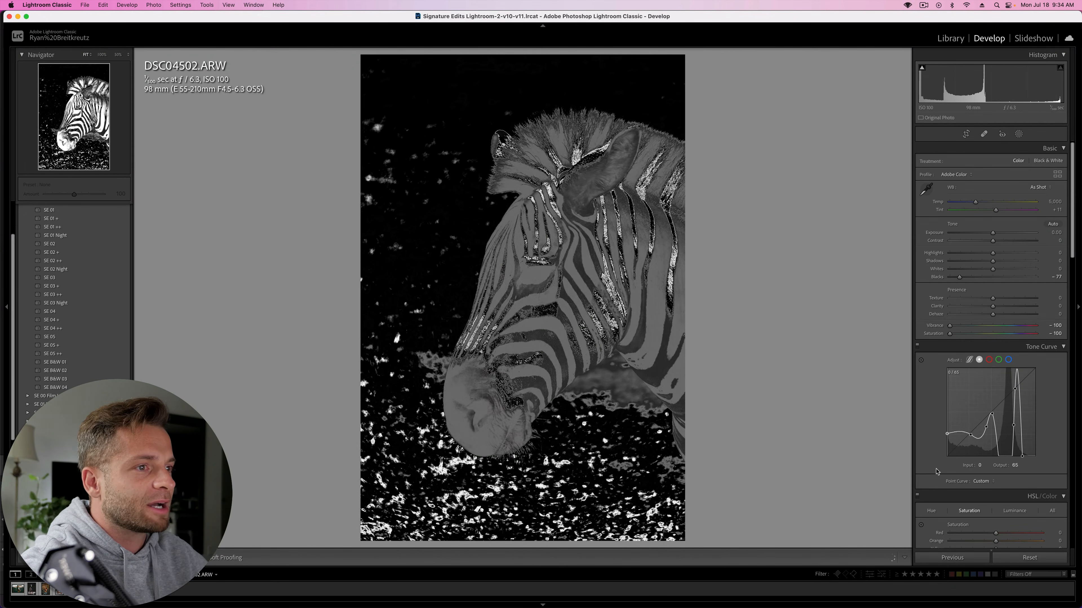
drag(936, 471, 936, 483)
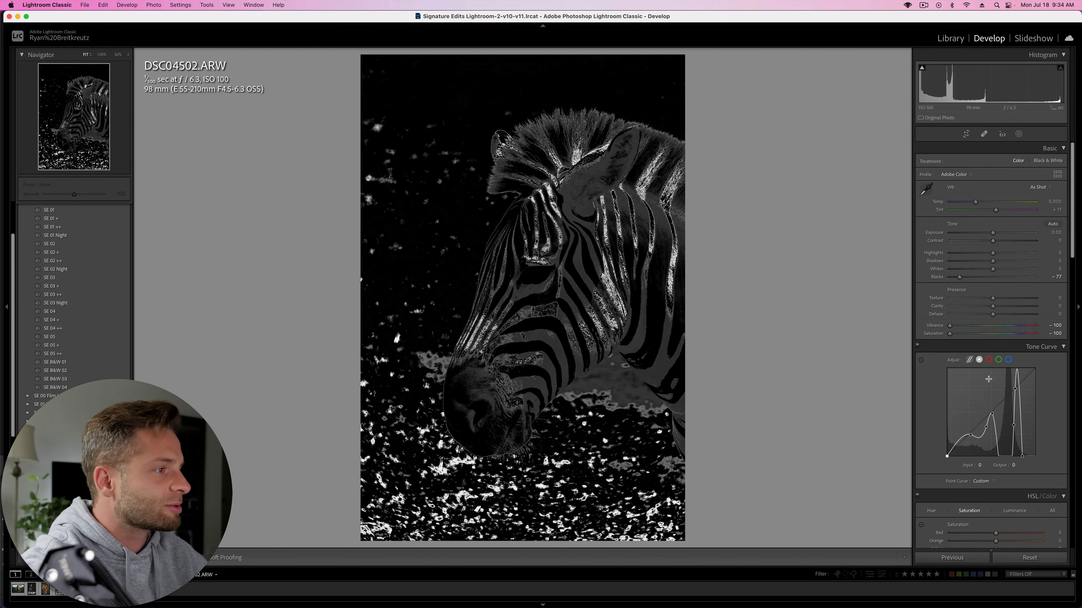
- Lower the white point of the zebra's red channel curve and move its black point to input 29, output 0
click(989, 359)
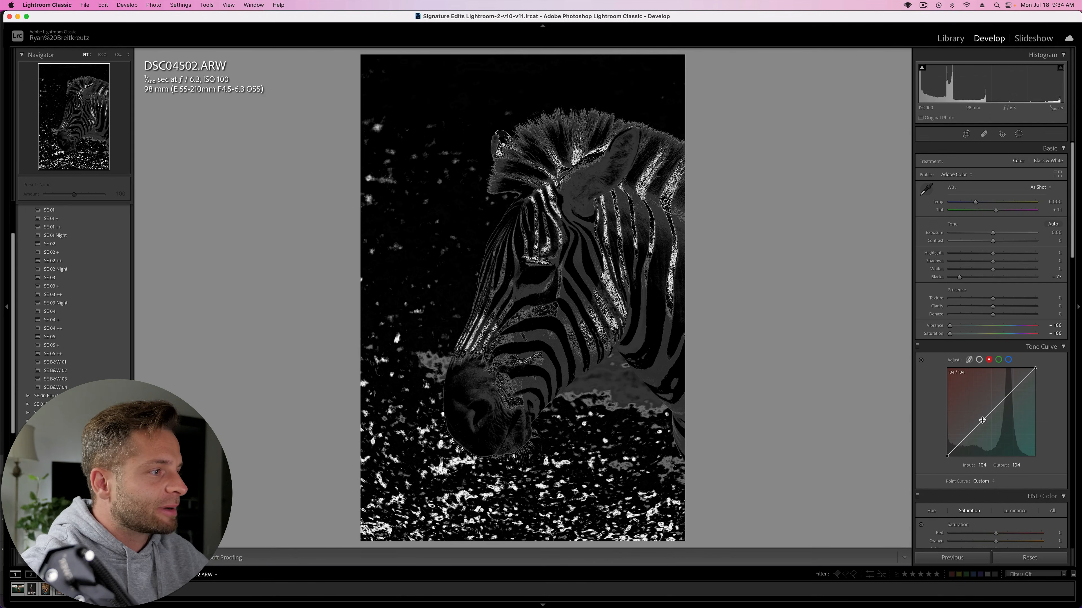
drag(946, 458, 946, 417)
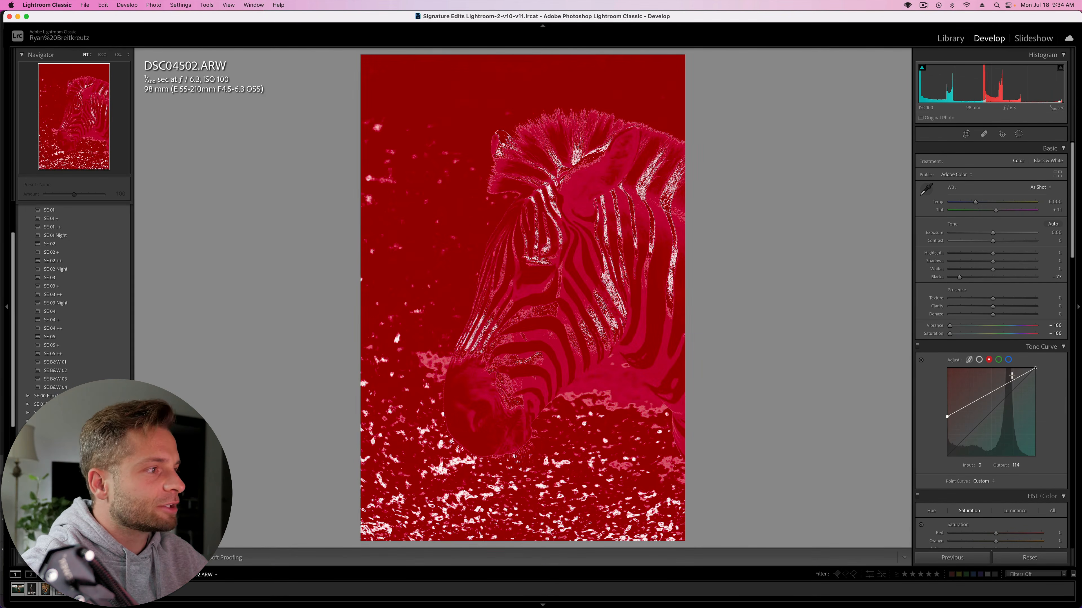
drag(1035, 370, 1029, 420)
drag(946, 417, 957, 456)
drag(956, 495, 957, 458)
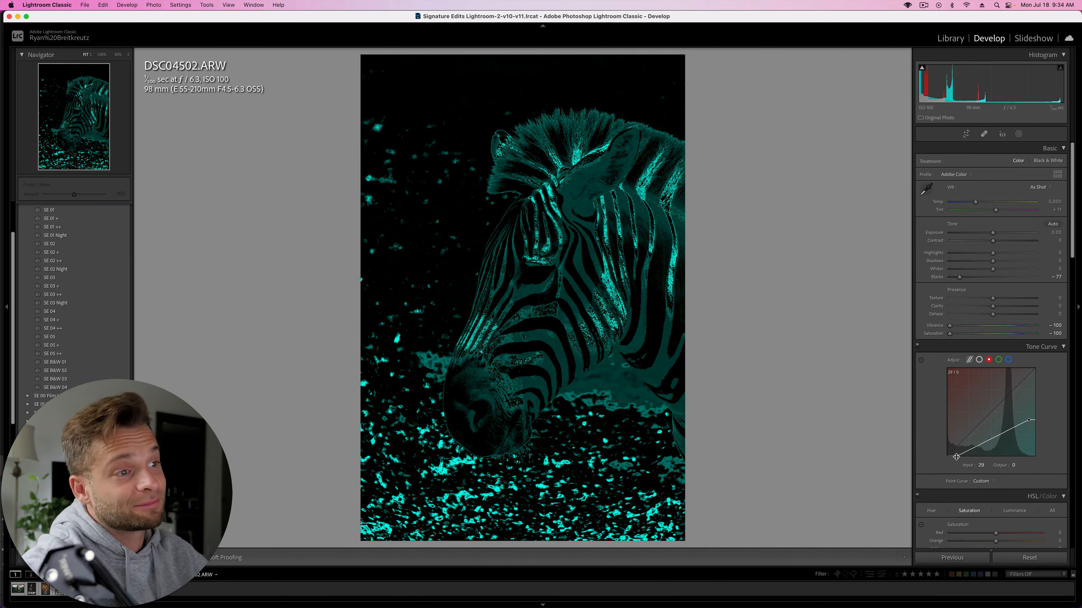
- Anchor an upper midtone point on the zebra's green channel curve and drop its white point to input 250, output 0
click(1001, 360)
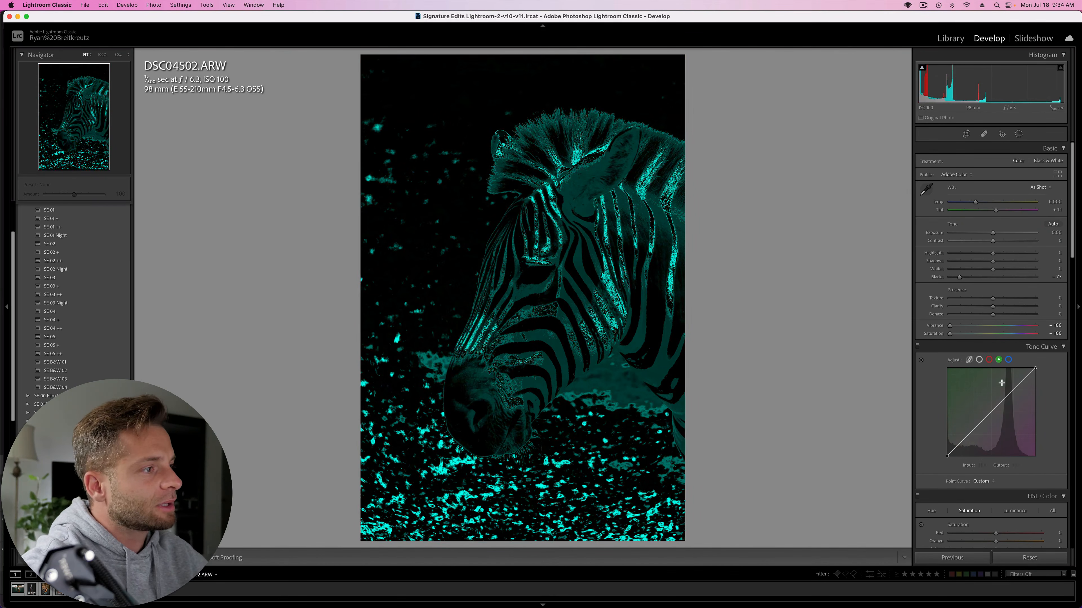
click(1005, 398)
drag(1035, 370, 1034, 456)
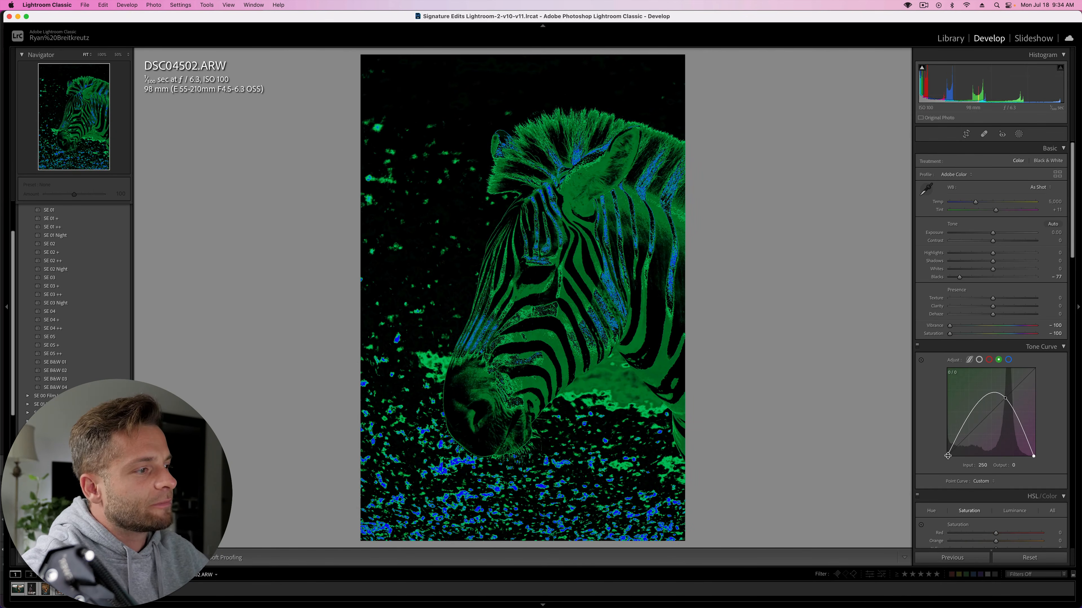
- Raise the green channel curve's black point to input 0, output 88, and lift a blue channel midtone point to input 104, output 255
drag(947, 456, 936, 428)
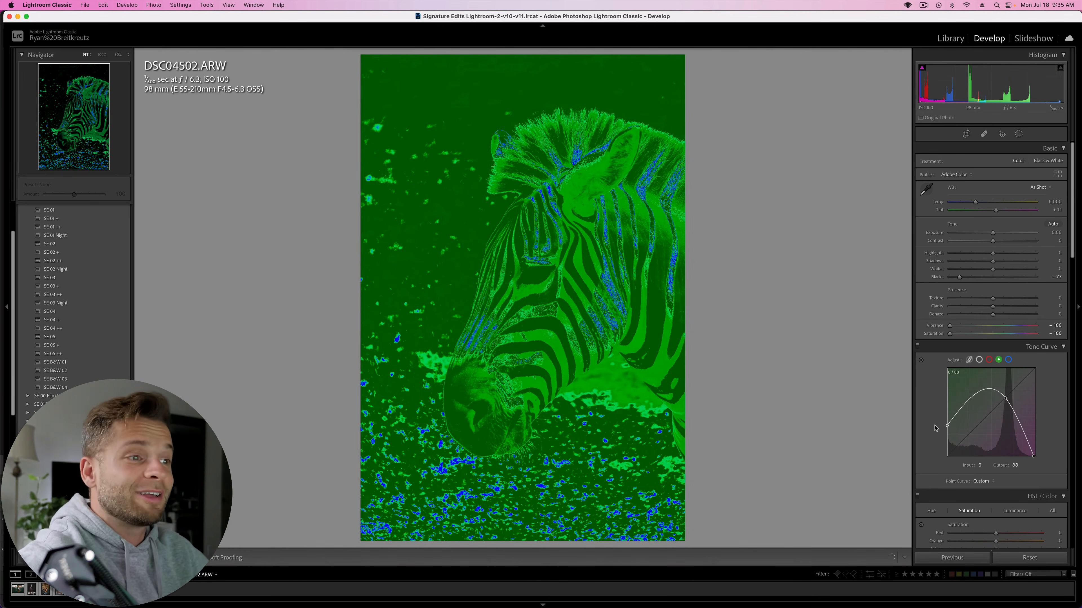
click(1008, 360)
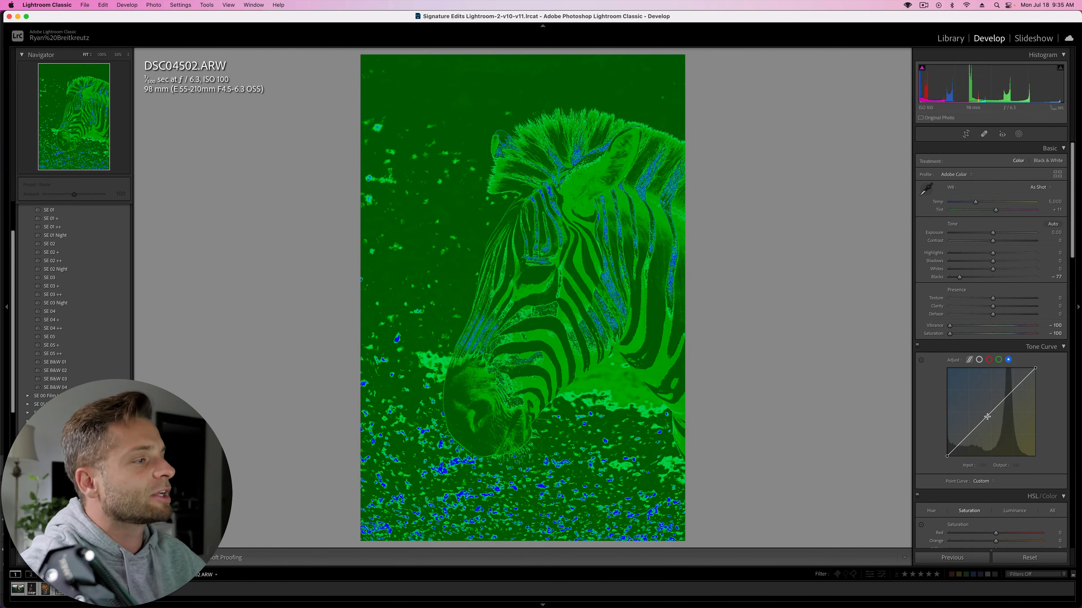
drag(987, 416, 981, 367)
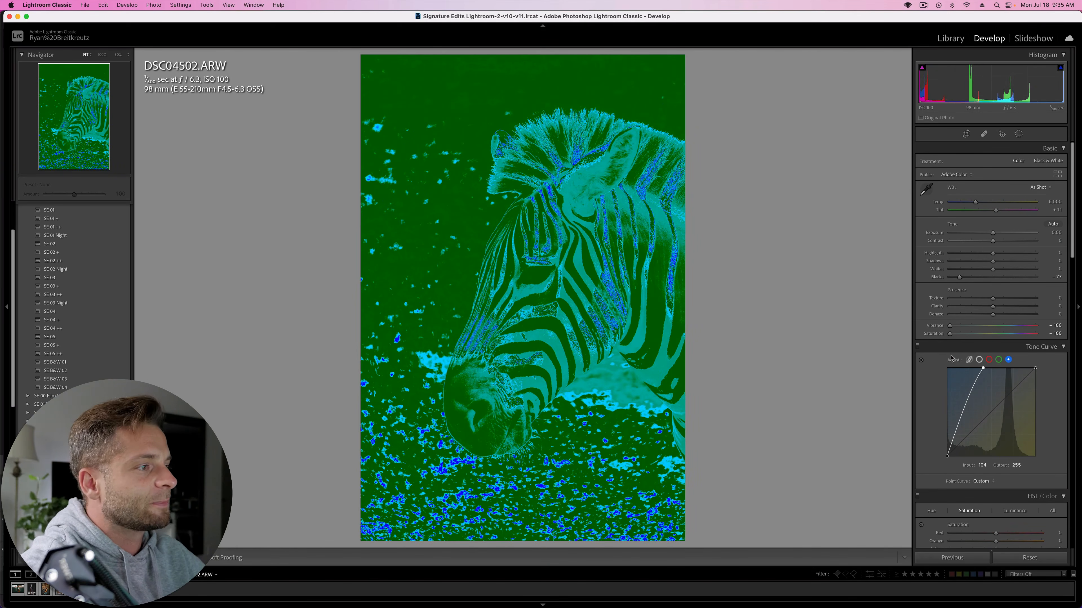
- Reset the zebra's combined RGB curve channel to a straight line and pull a midtone point down to input 118, output 44
click(979, 360)
right_click(981, 392)
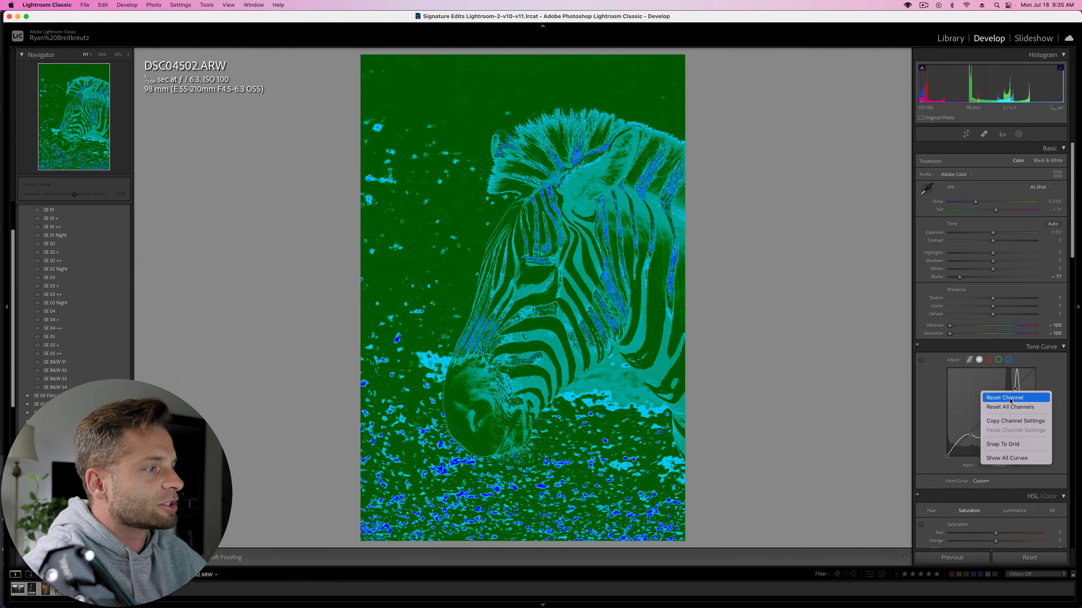
click(1007, 398)
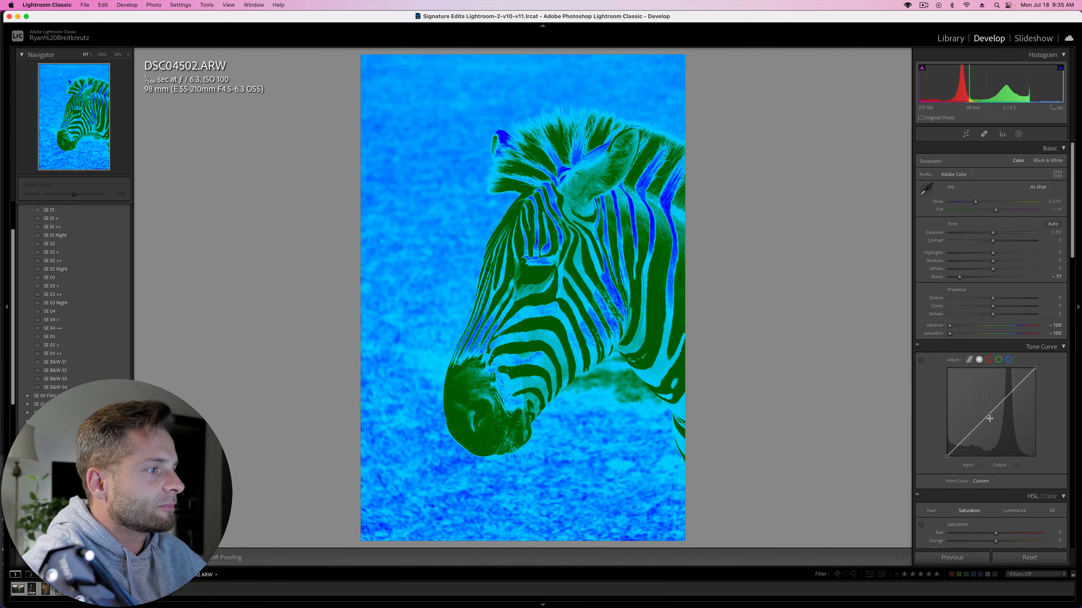
drag(990, 413, 986, 441)
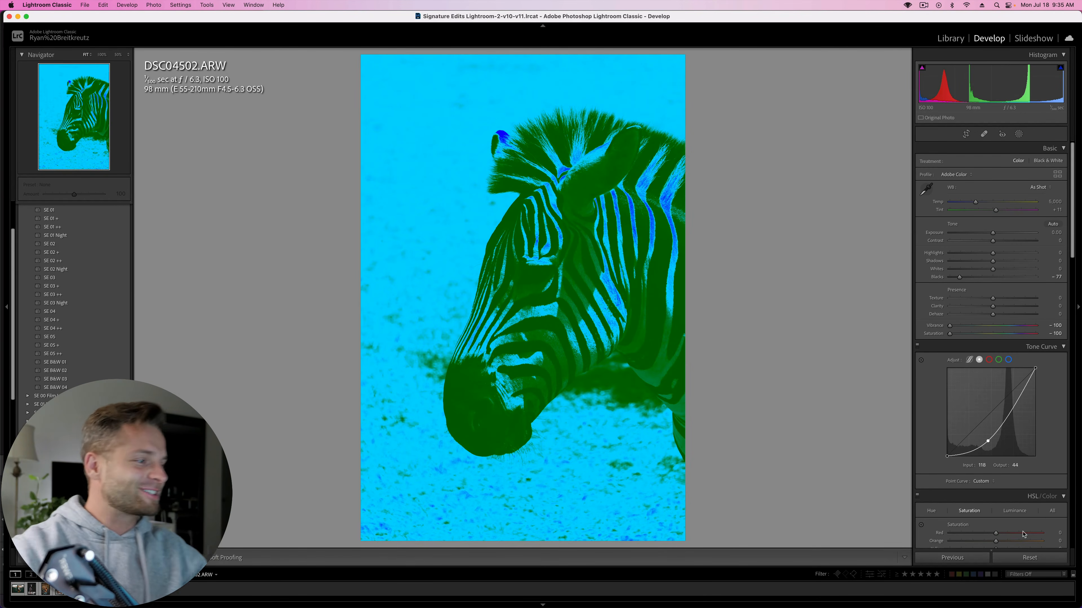
- Reset all develop adjustments on the zebra photo
click(1035, 559)
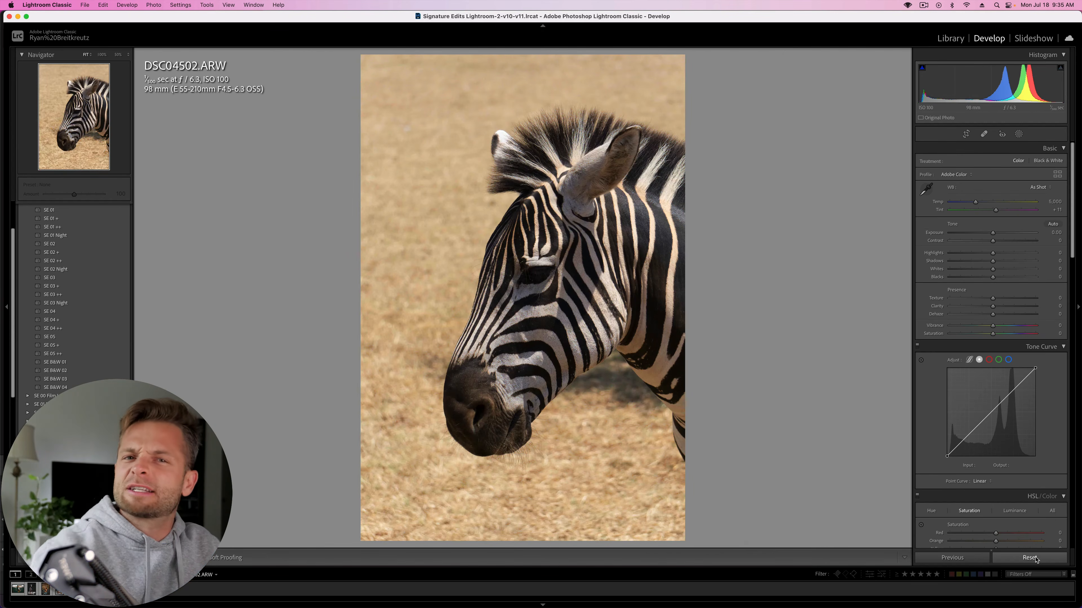